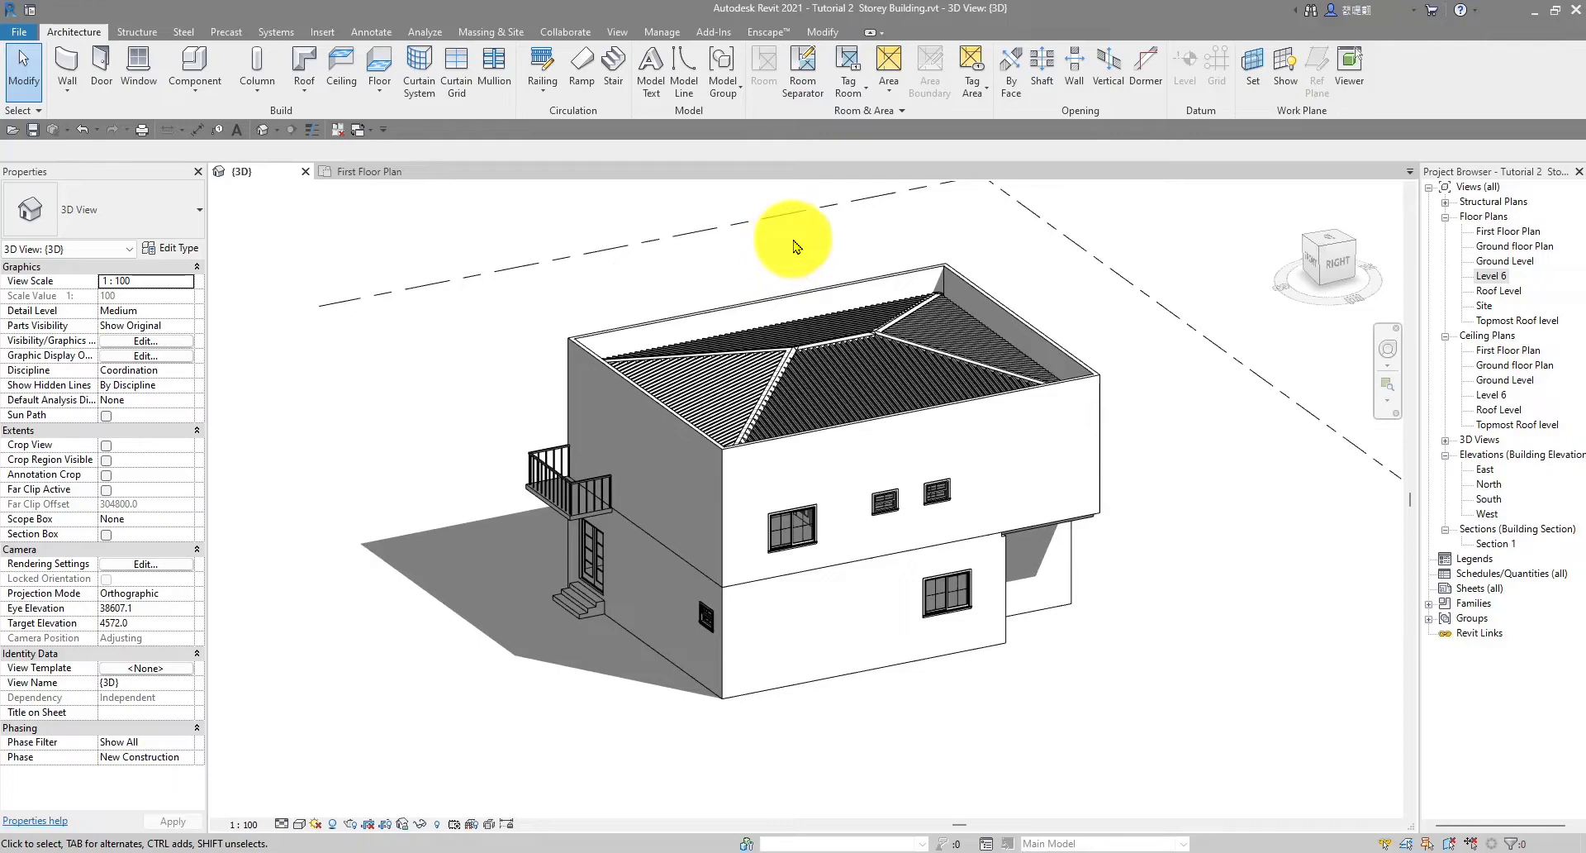
# Inspect the two-storey building's exterior from several sides, including the roof, balcony, entrance and recessed ground-floor corner
pyautogui.scroll(2, 556, 648)
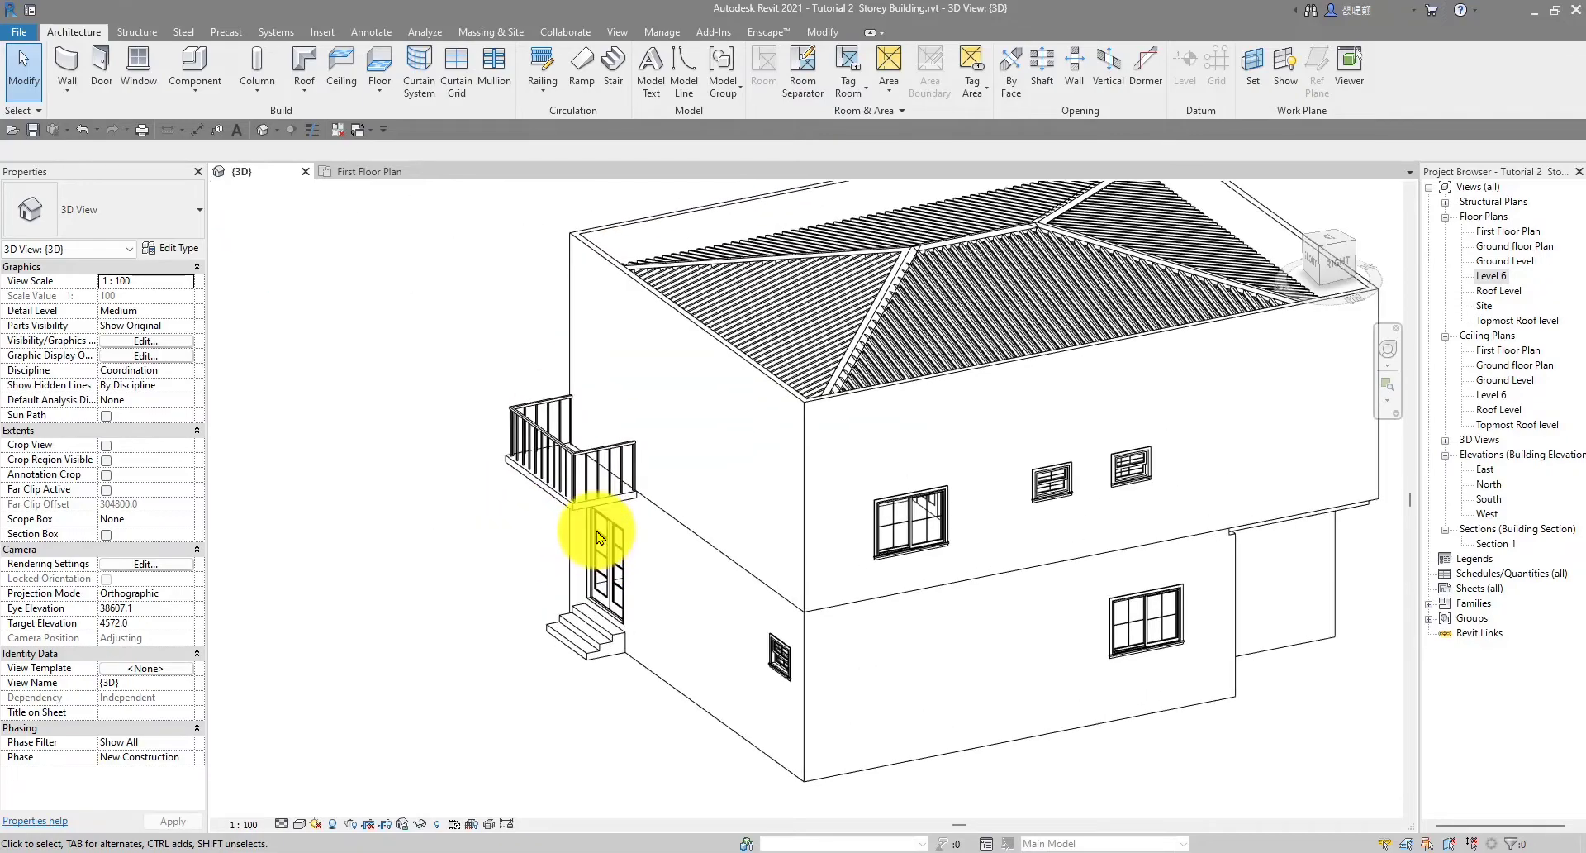
pyautogui.scroll(-4, 584, 726)
pyautogui.scroll(3, 725, 576)
pyautogui.keyDown('shift'); pyautogui.moveTo(754, 648); pyautogui.dragTo(612, 400, button='middle'); pyautogui.keyUp('shift')
pyautogui.scroll(4, 674, 348)
pyautogui.keyDown('shift'); pyautogui.moveTo(674, 348); pyautogui.dragTo(822, 471, button='middle'); pyautogui.keyUp('shift')
pyautogui.scroll(-2, 1041, 486)
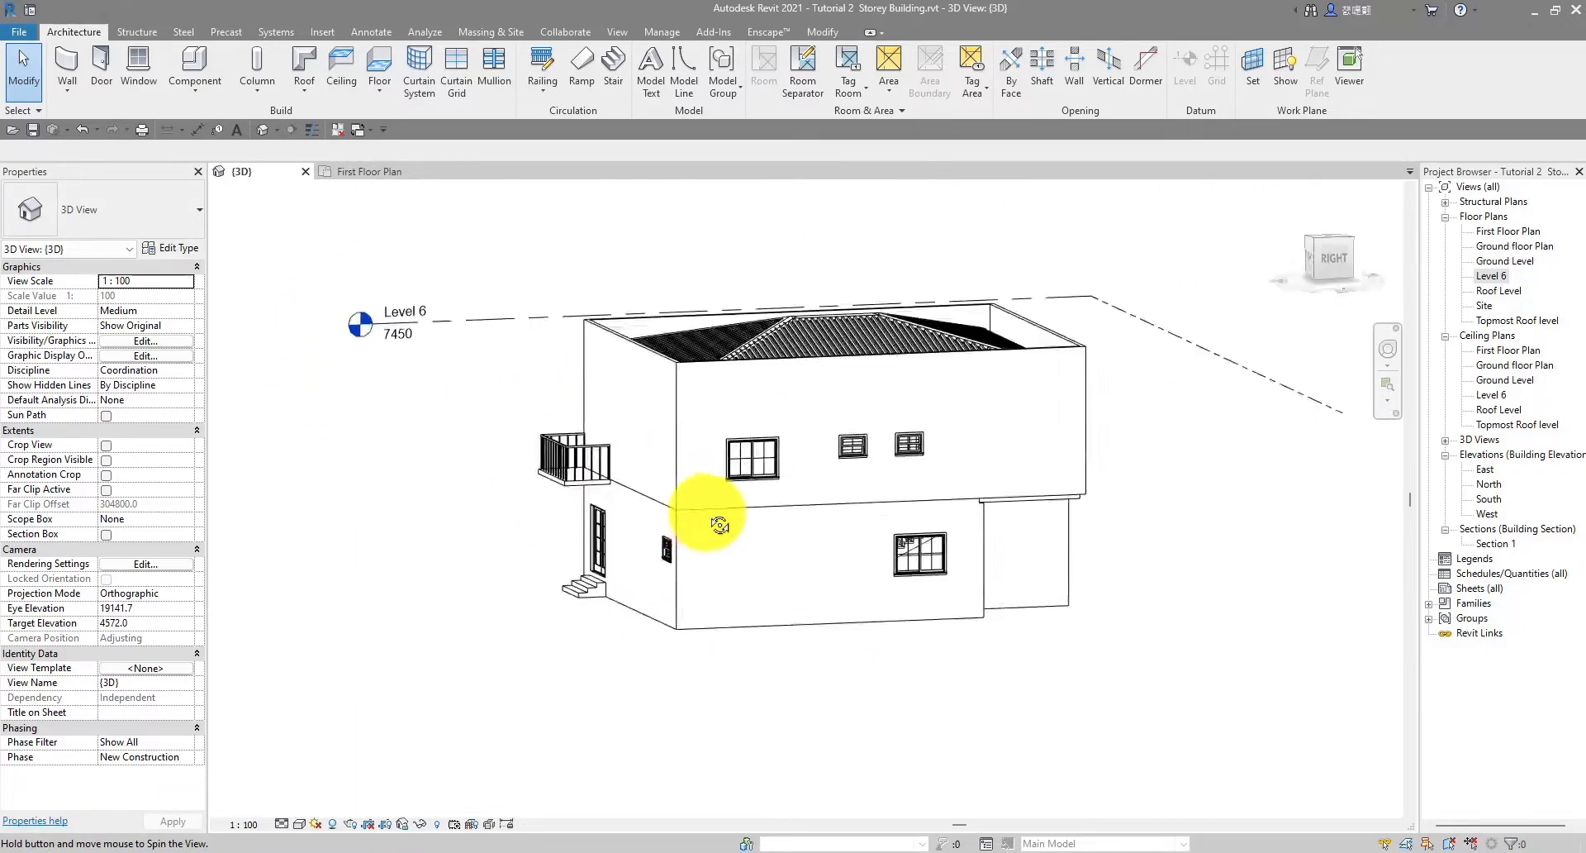
pyautogui.scroll(3, 796, 508)
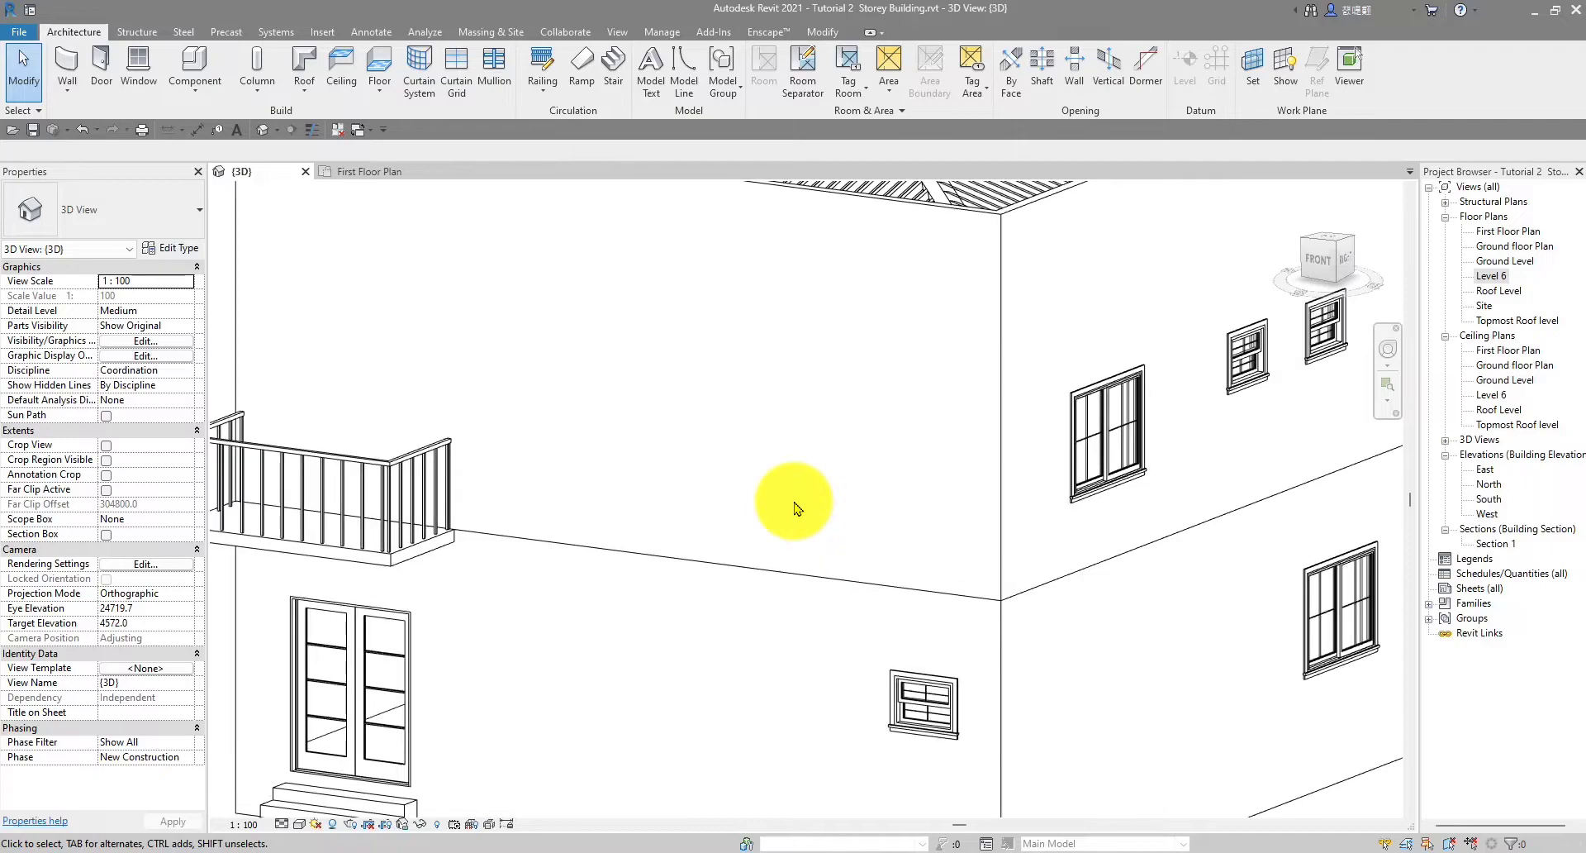
pyautogui.scroll(-1, 795, 507)
pyautogui.scroll(1, 796, 508)
pyautogui.scroll(-2, 796, 507)
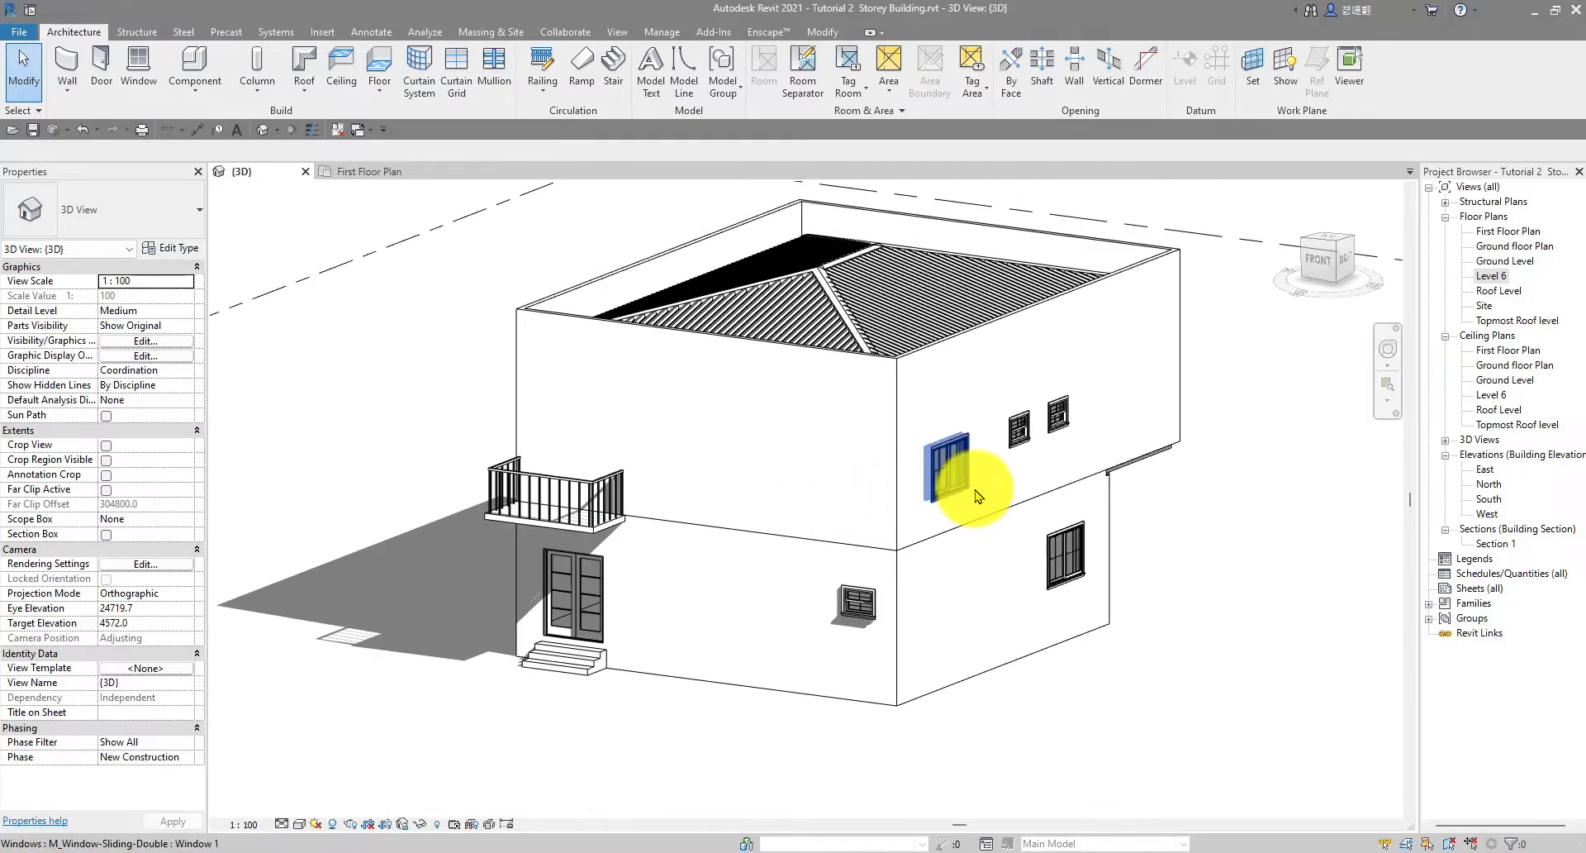
pyautogui.keyDown('shift'); pyautogui.moveTo(978, 496); pyautogui.dragTo(1062, 485, button='middle'); pyautogui.keyUp('shift')
pyautogui.scroll(3, 1064, 489)
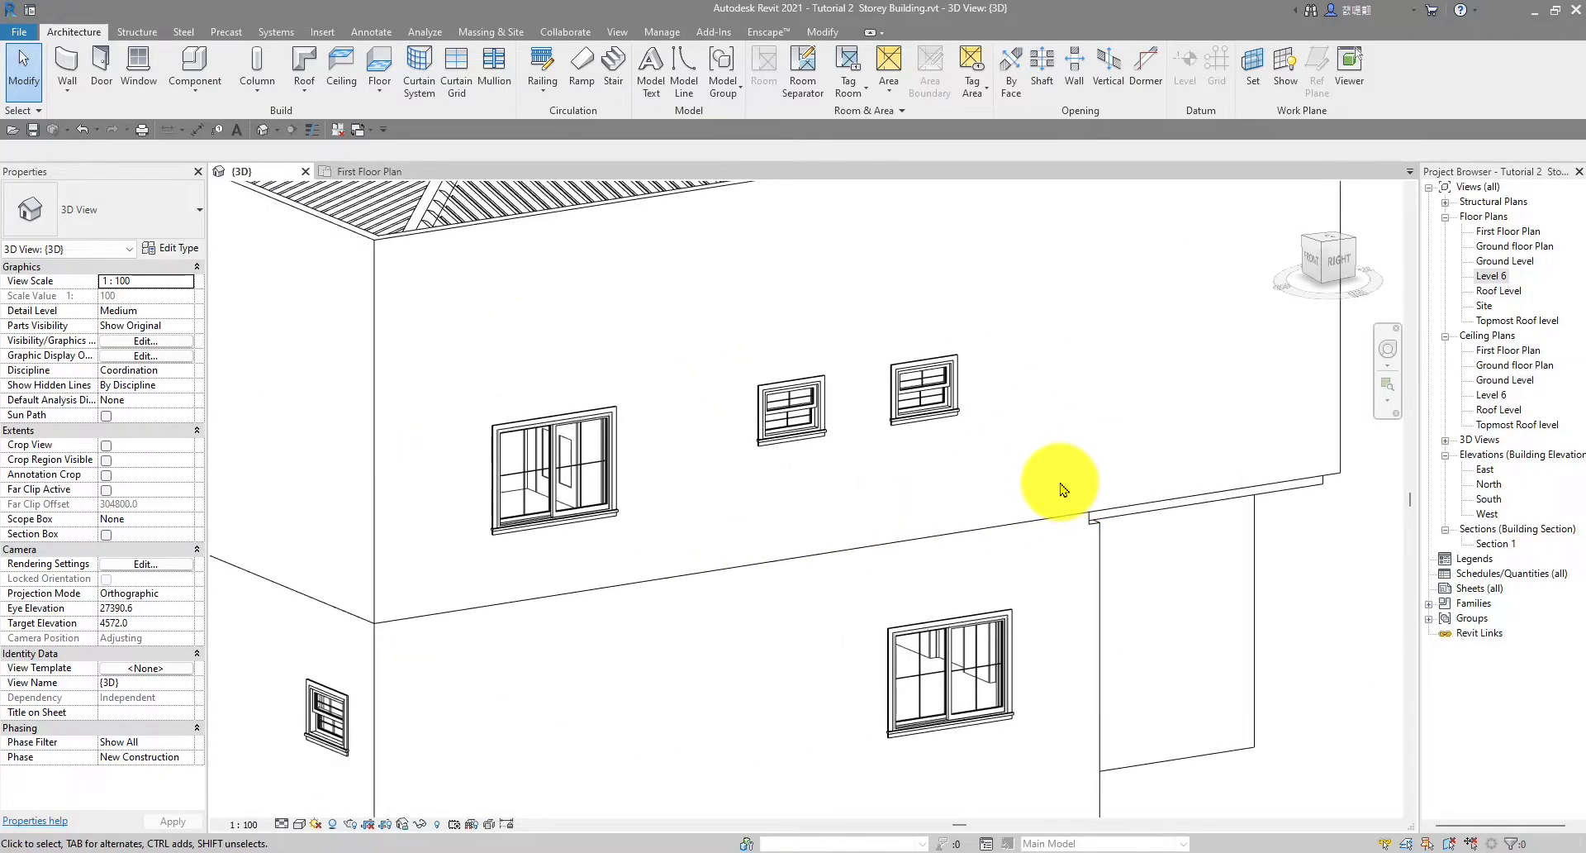
pyautogui.scroll(-4, 1064, 489)
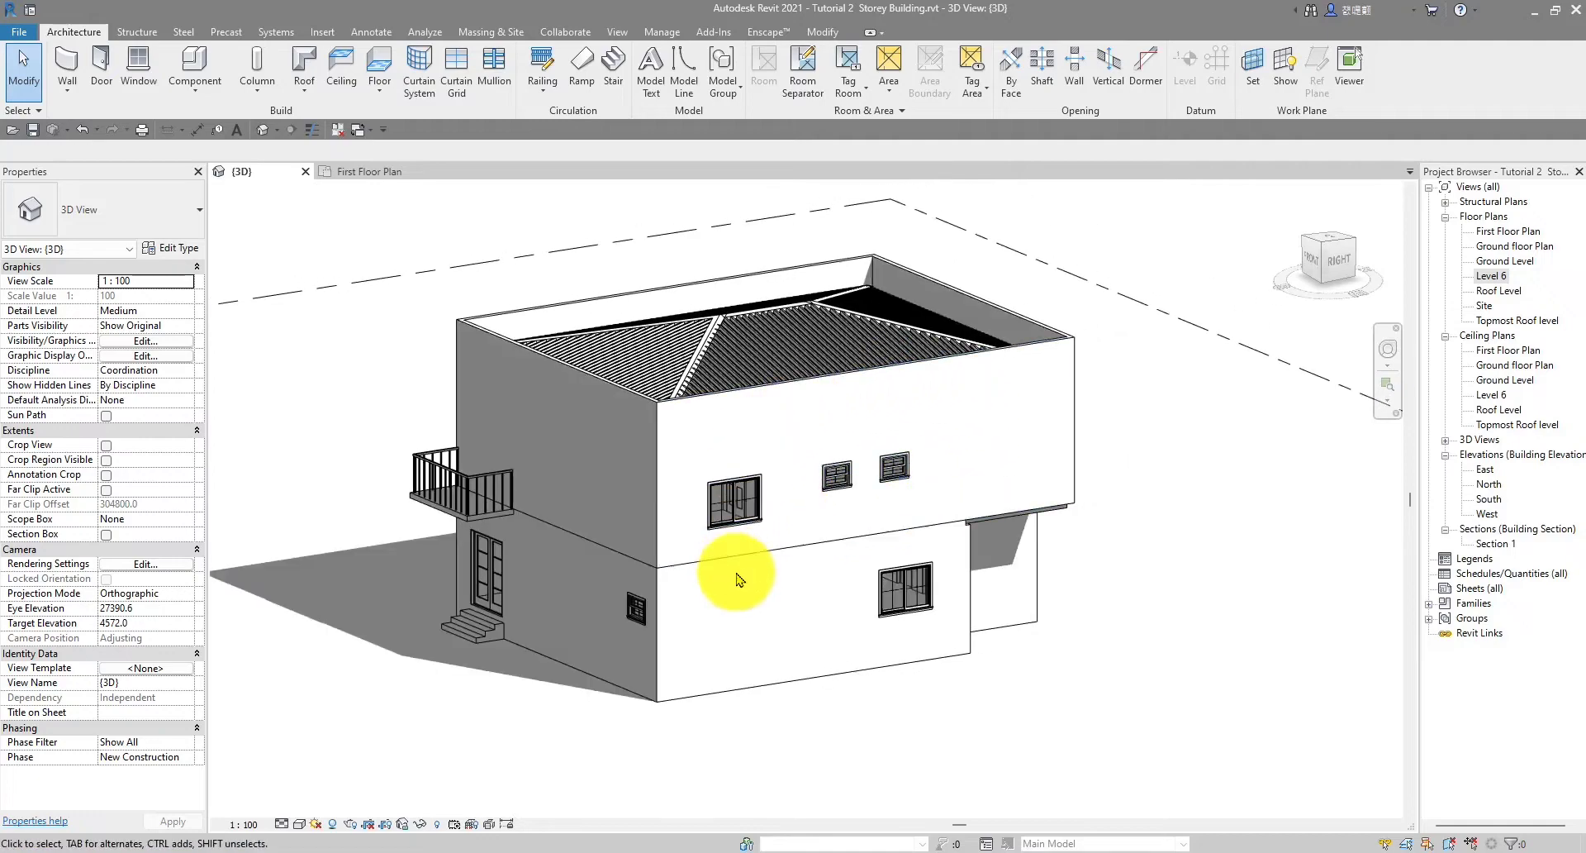
pyautogui.moveTo(581, 390)
pyautogui.keyDown('shift'); pyautogui.mouseDown(button='middle')
pyautogui.moveTo(662, 361)
pyautogui.moveTo(956, 503)
pyautogui.moveTo(885, 510)
pyautogui.moveTo(909, 527)
pyautogui.moveTo(835, 499)
pyautogui.moveTo(1002, 449)
pyautogui.mouseUp(button='middle'); pyautogui.keyUp('shift')
pyautogui.scroll(6, 960, 556)
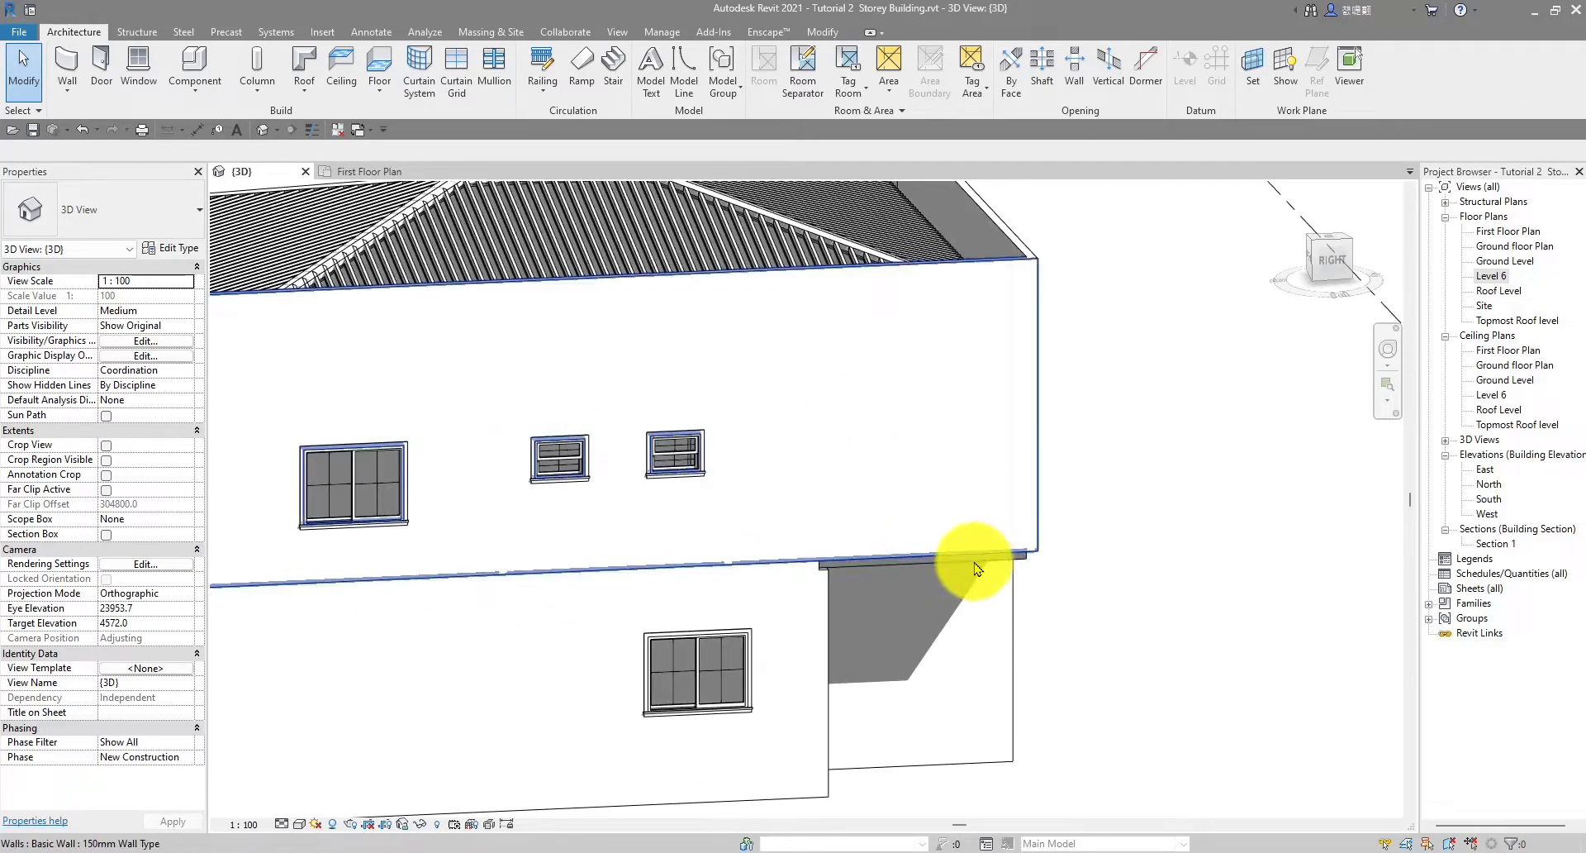
pyautogui.scroll(-5, 925, 447)
pyautogui.keyDown('shift'); pyautogui.moveTo(871, 474); pyautogui.dragTo(843, 646, button='middle'); pyautogui.keyUp('shift')
pyautogui.scroll(8, 903, 506)
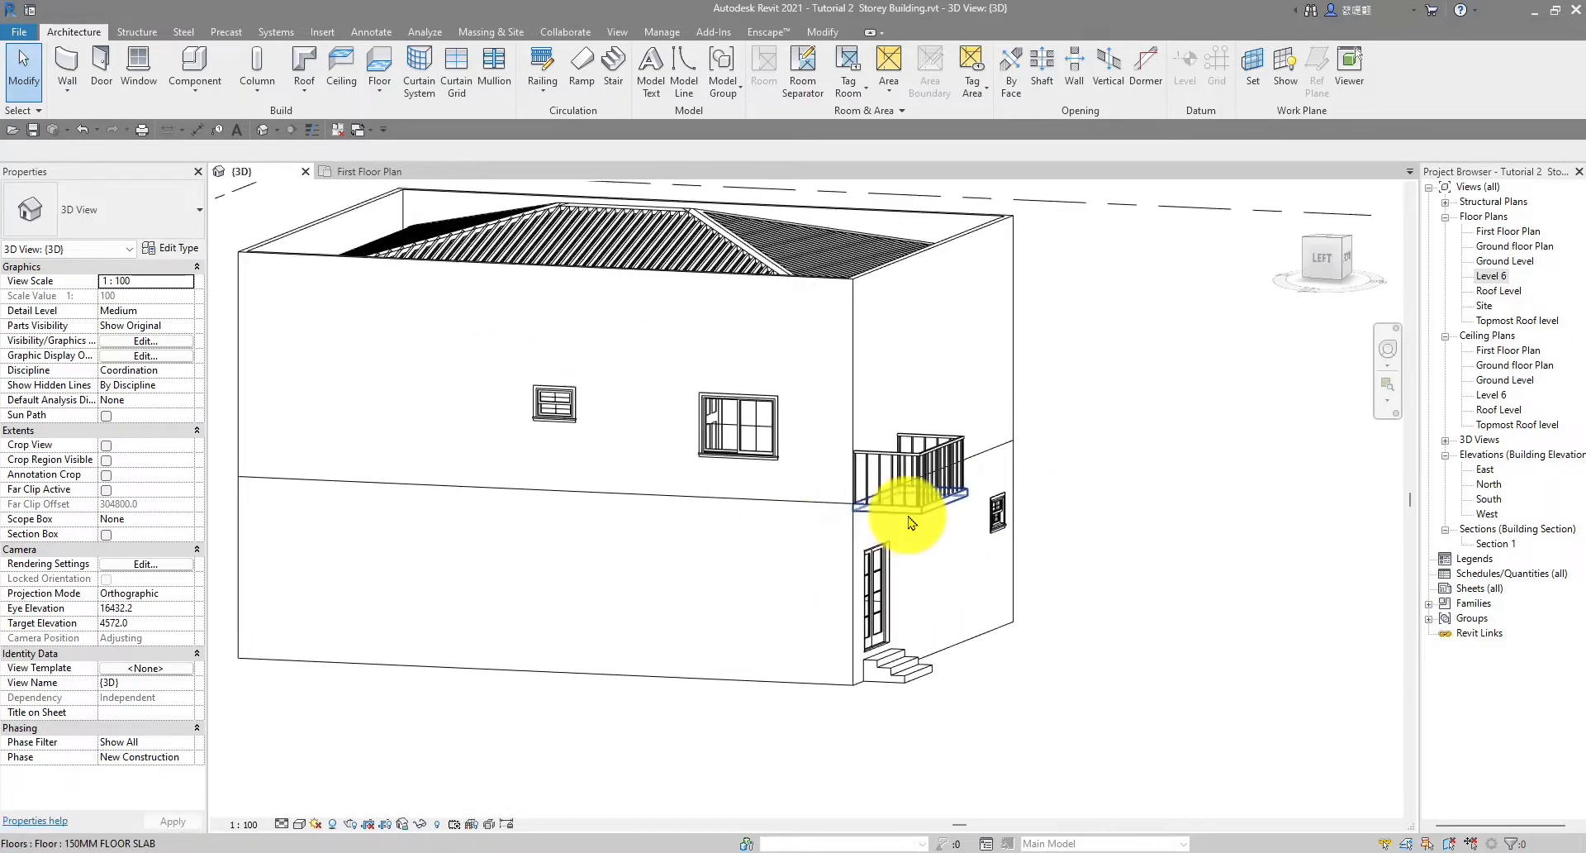
pyautogui.scroll(-8, 910, 520)
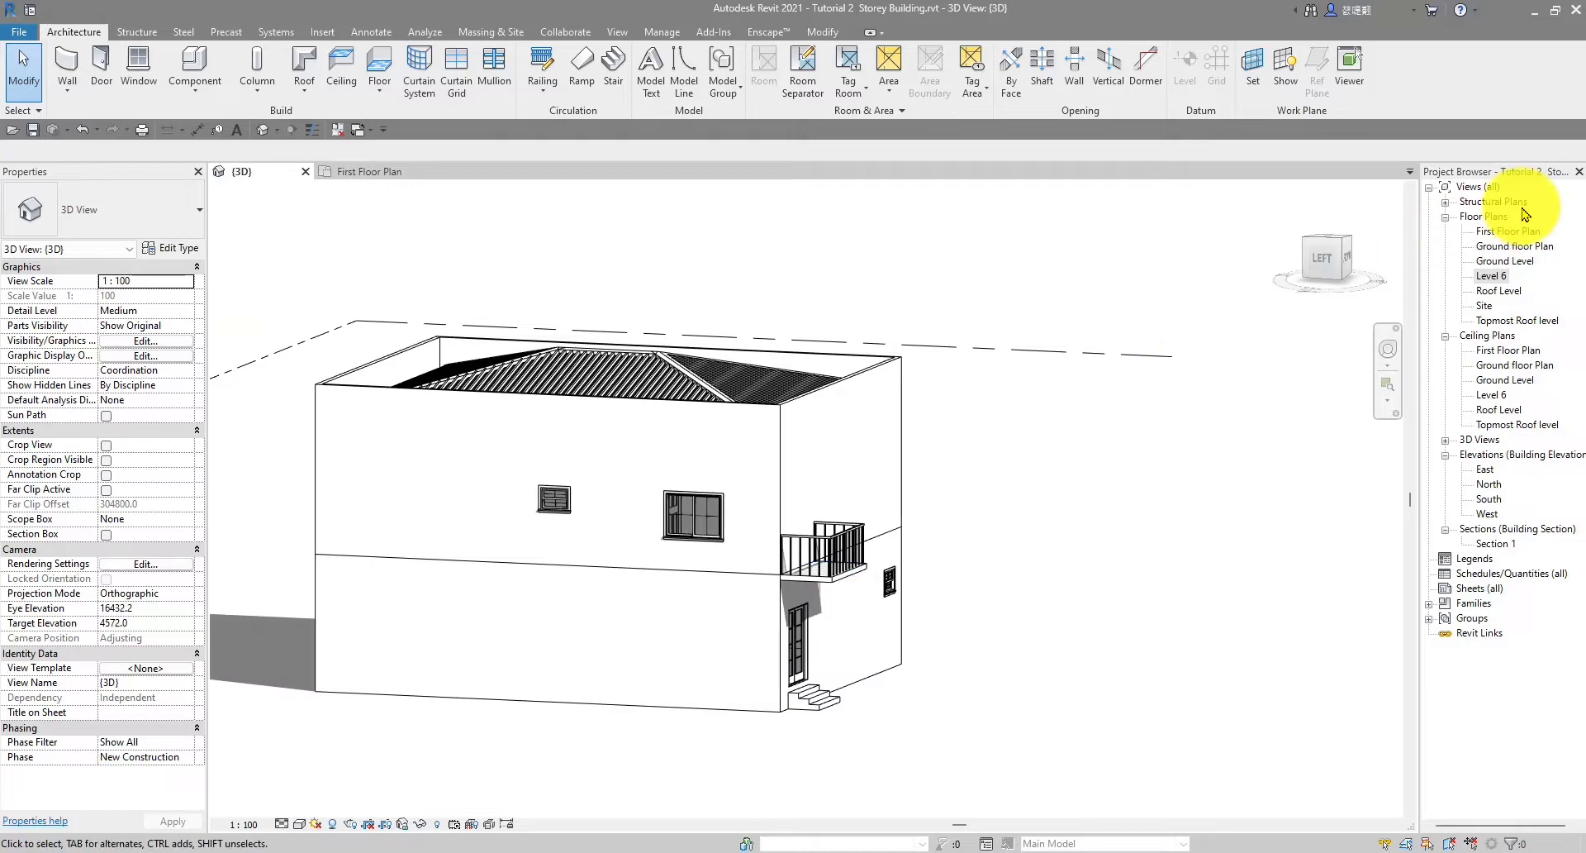
# Open the Roof Level floor plan and set its underlay base level to First Floor Plan
pyautogui.doubleClick(1494, 291)
pyautogui.scroll(4, 866, 483)
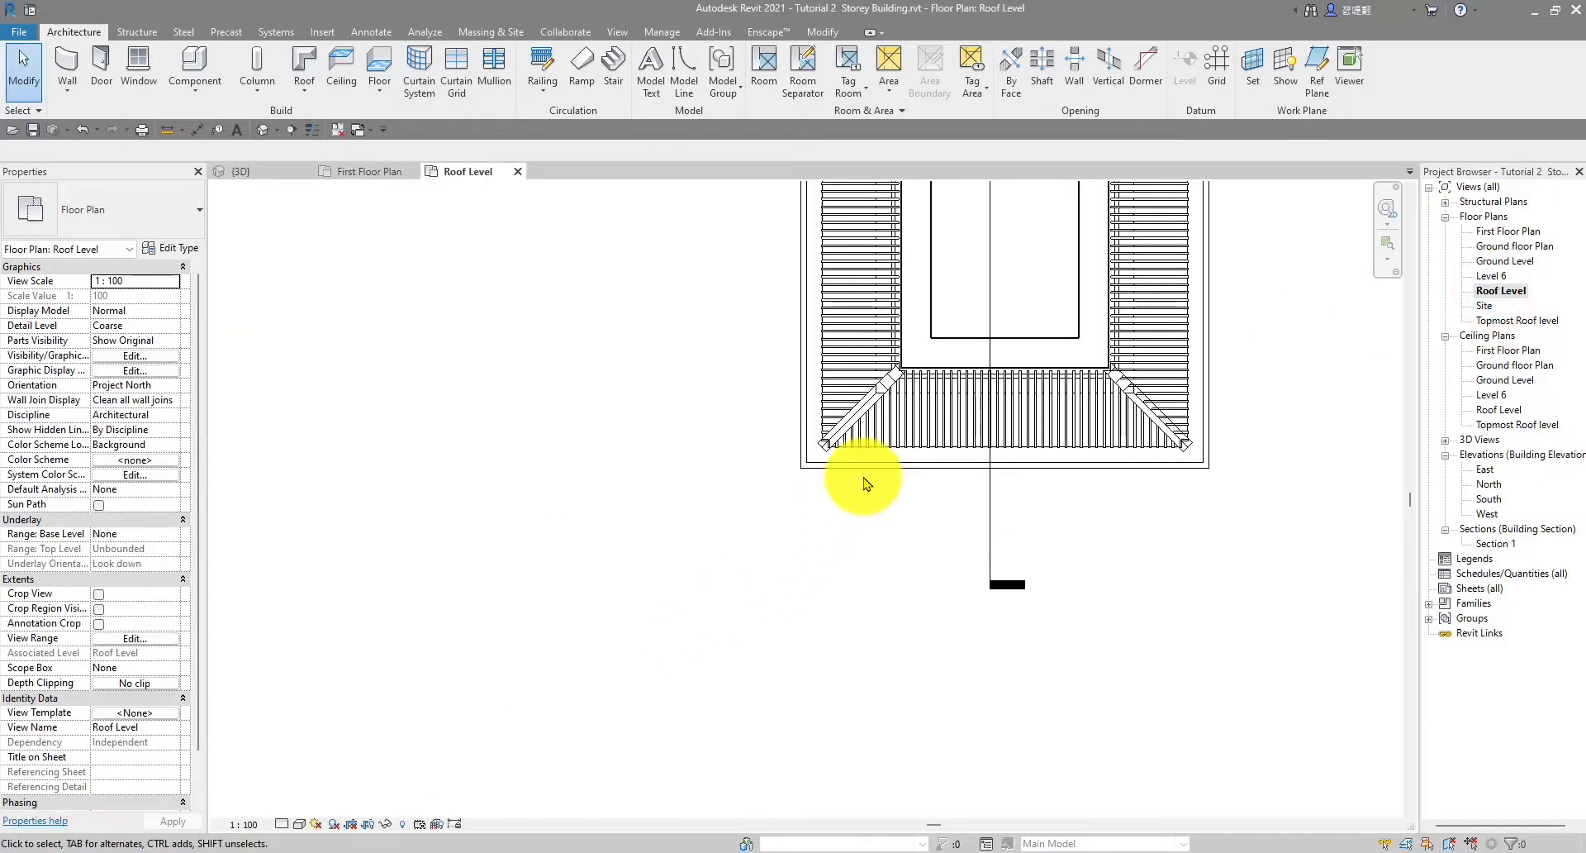
pyautogui.moveTo(866, 483); pyautogui.dragTo(786, 521, button='middle')
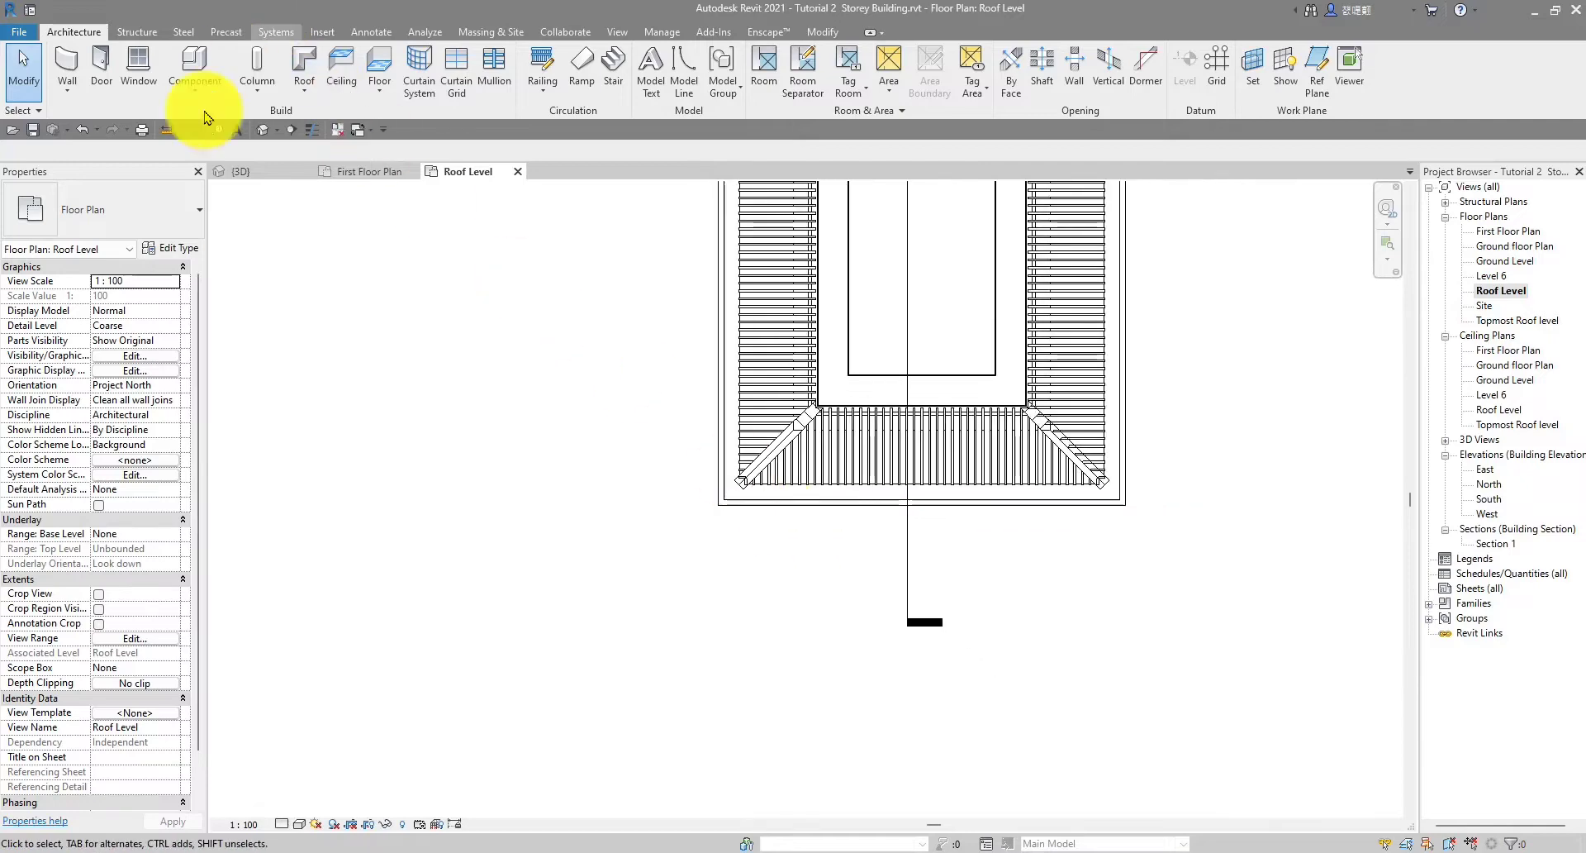
pyautogui.scroll(-2, 103, 453)
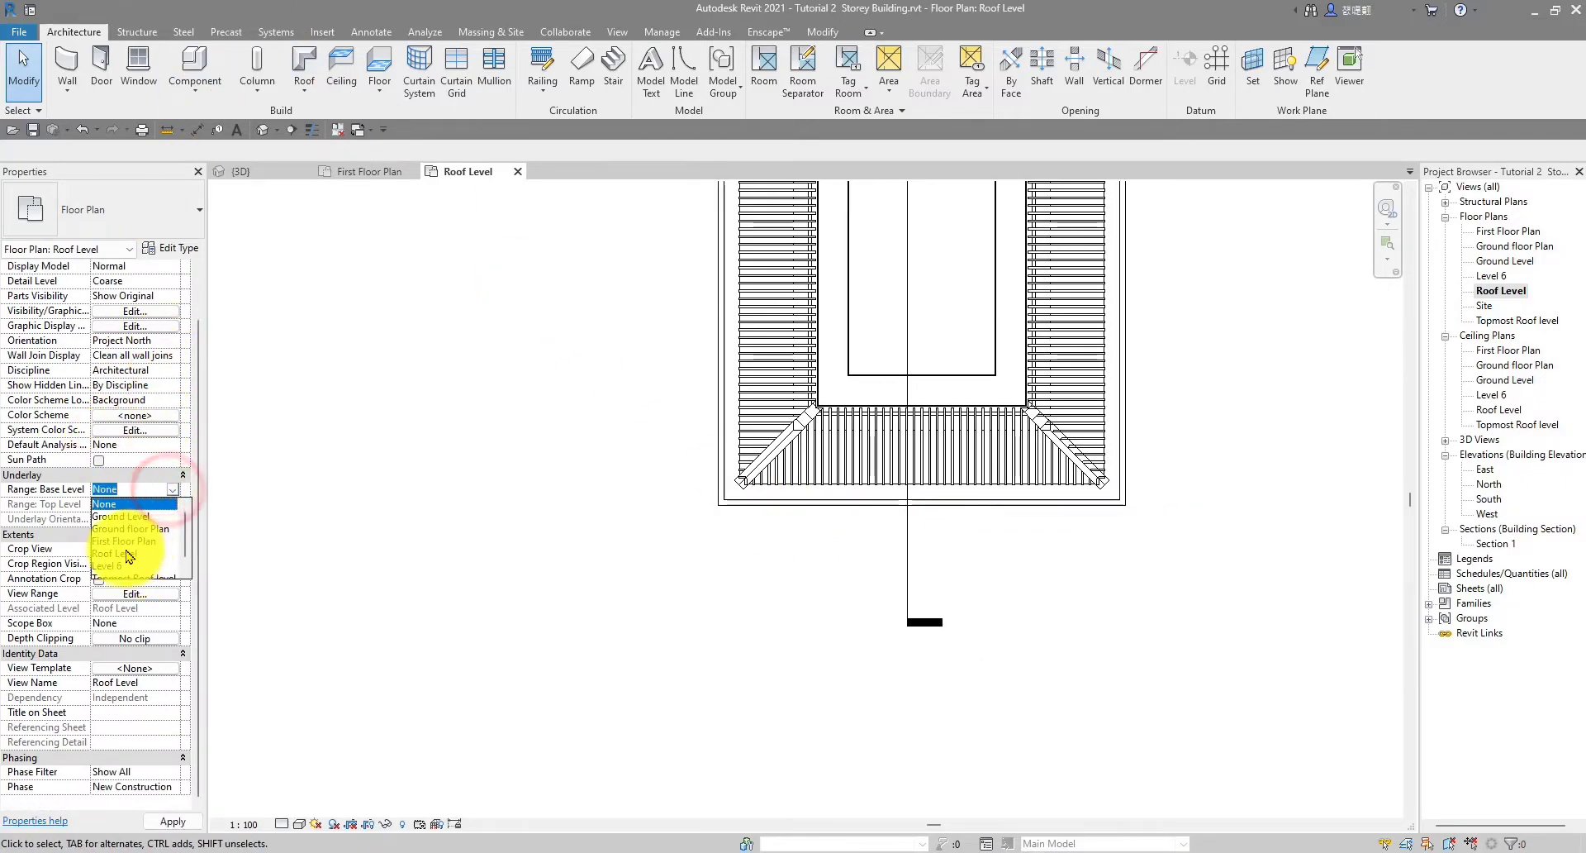
pyautogui.click(122, 544)
pyautogui.scroll(3, 658, 528)
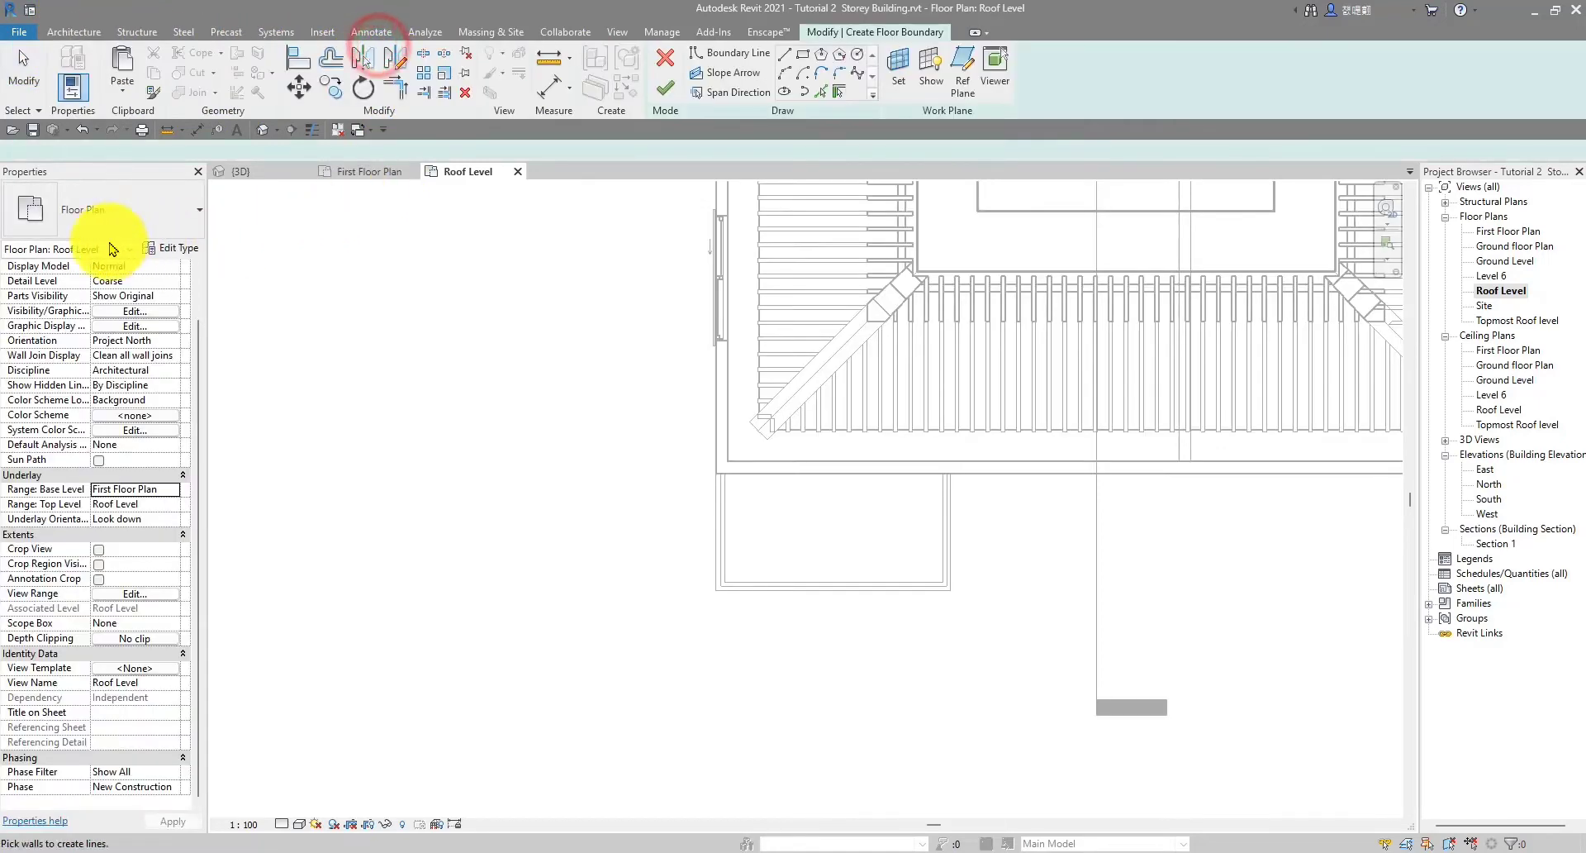
# Create a rectangular 150MM FLOOR SLAB at Roof Level that follows the outer outline of the balcony below
pyautogui.click(803, 56)
pyautogui.scroll(3, 750, 471)
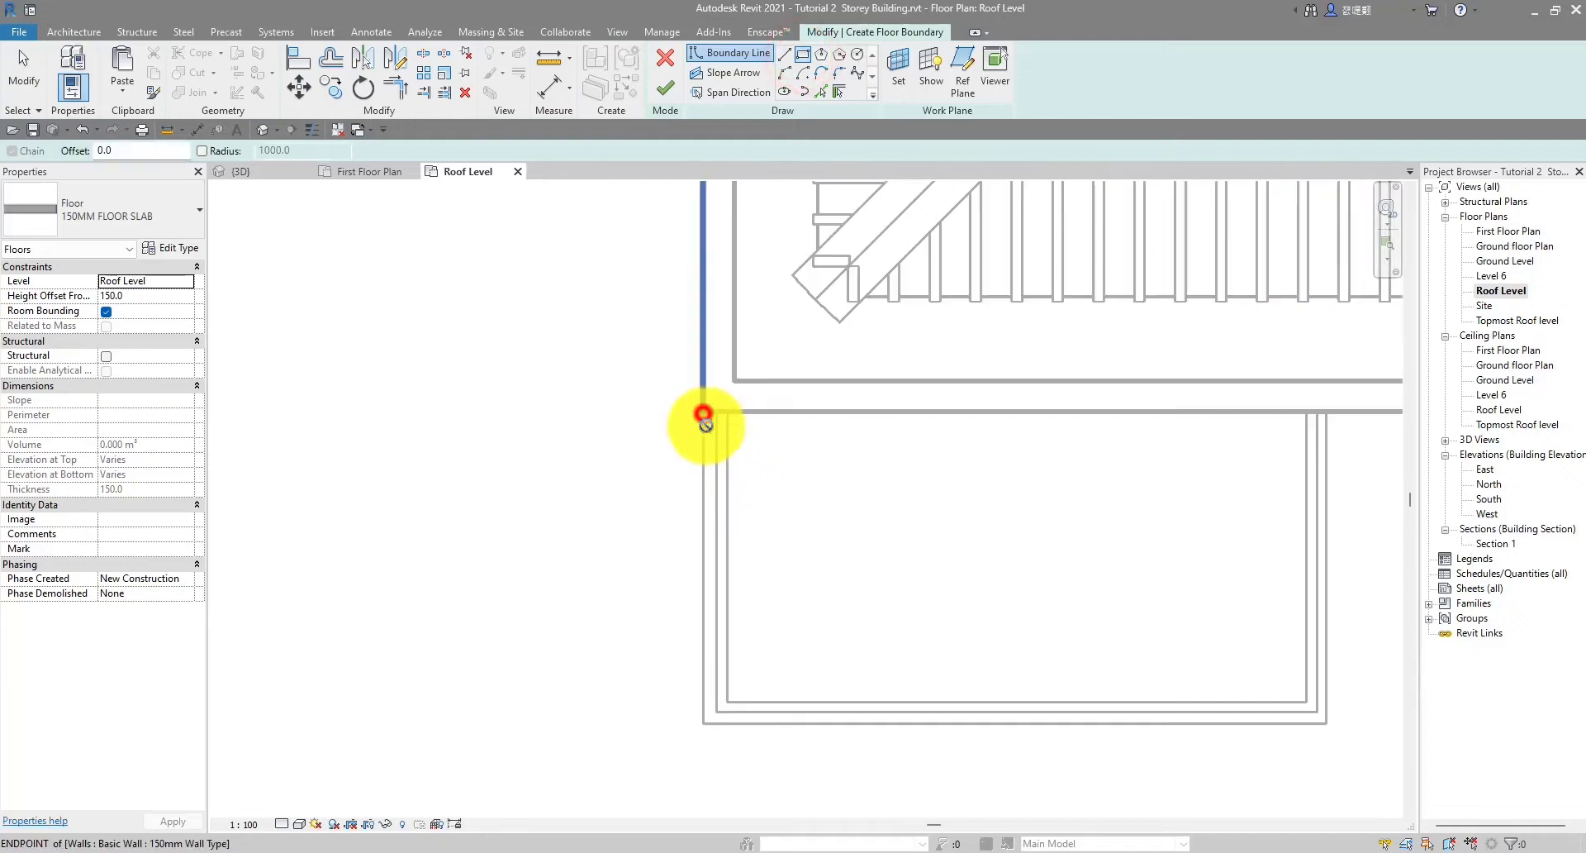
pyautogui.click(704, 421)
pyautogui.scroll(-3, 829, 630)
pyautogui.scroll(4, 1025, 666)
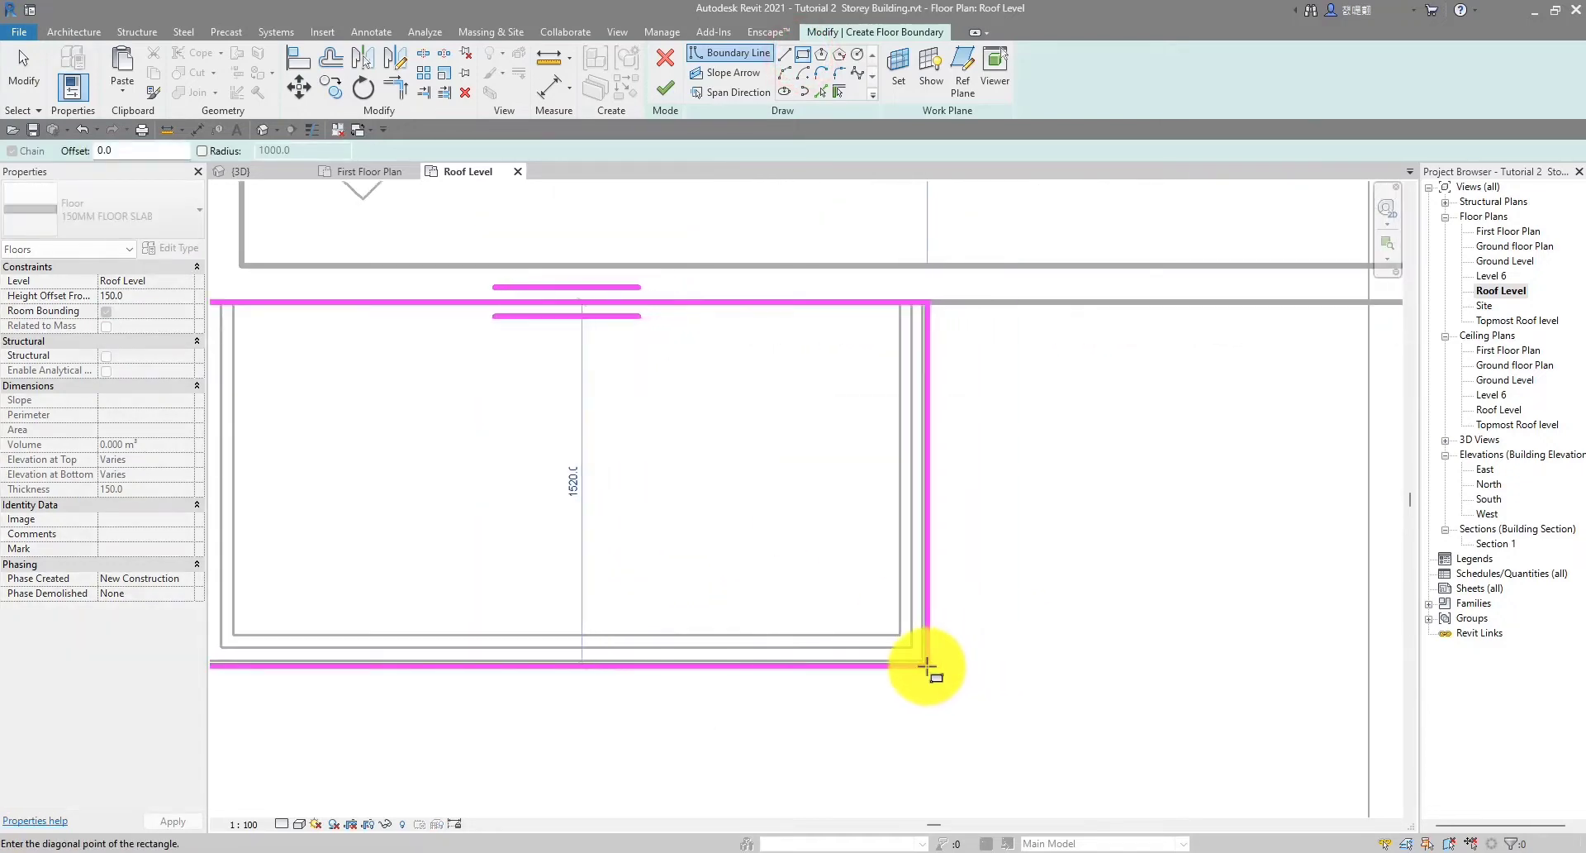
pyautogui.click(927, 666)
pyautogui.scroll(-3, 935, 378)
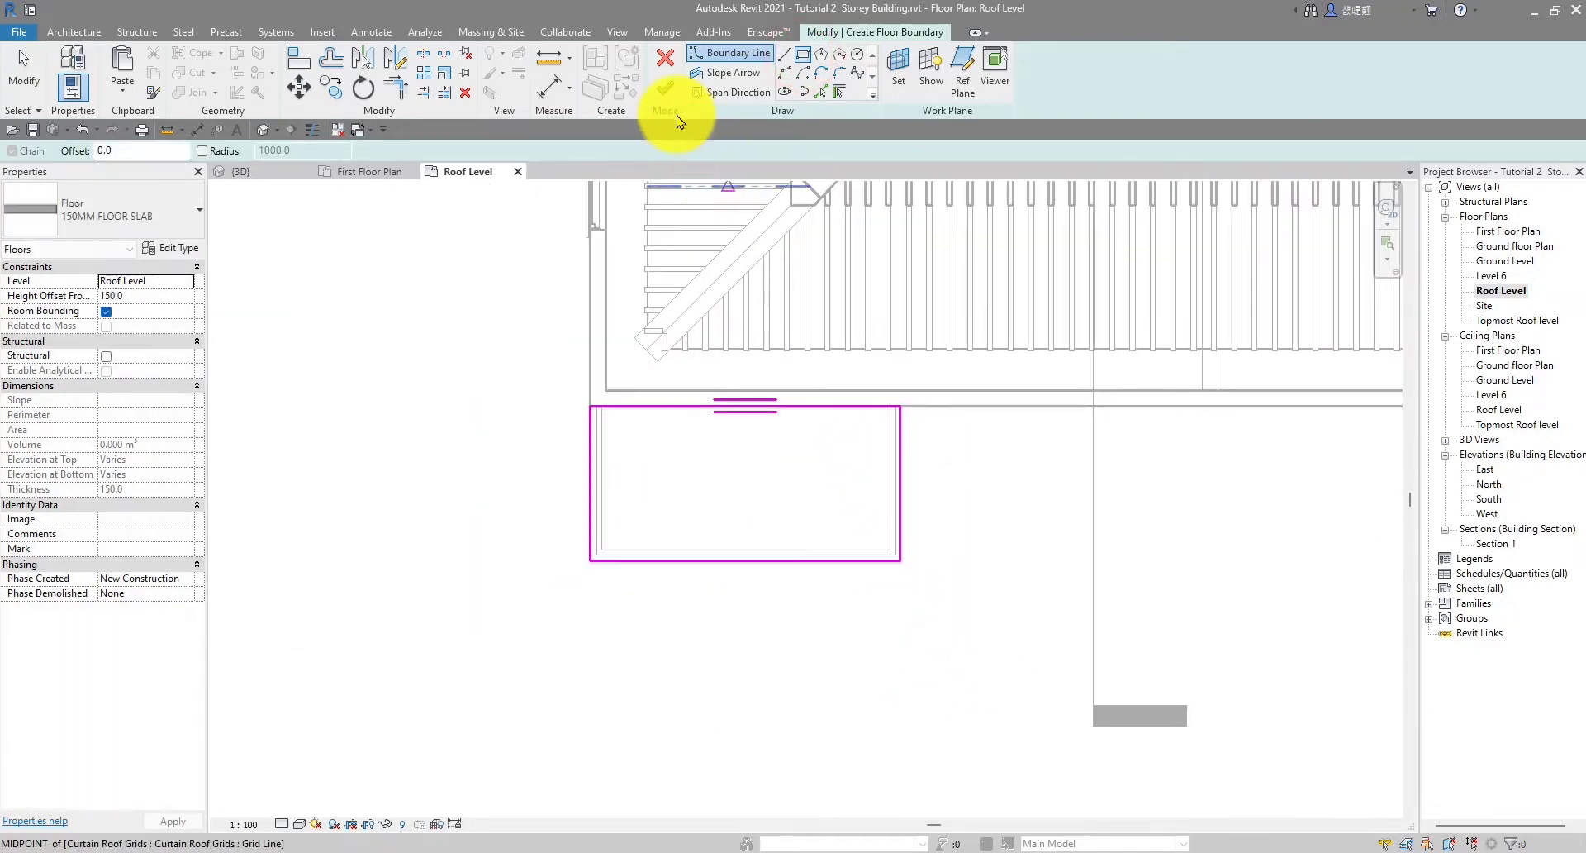
pyautogui.click(665, 91)
pyautogui.click(361, 443)
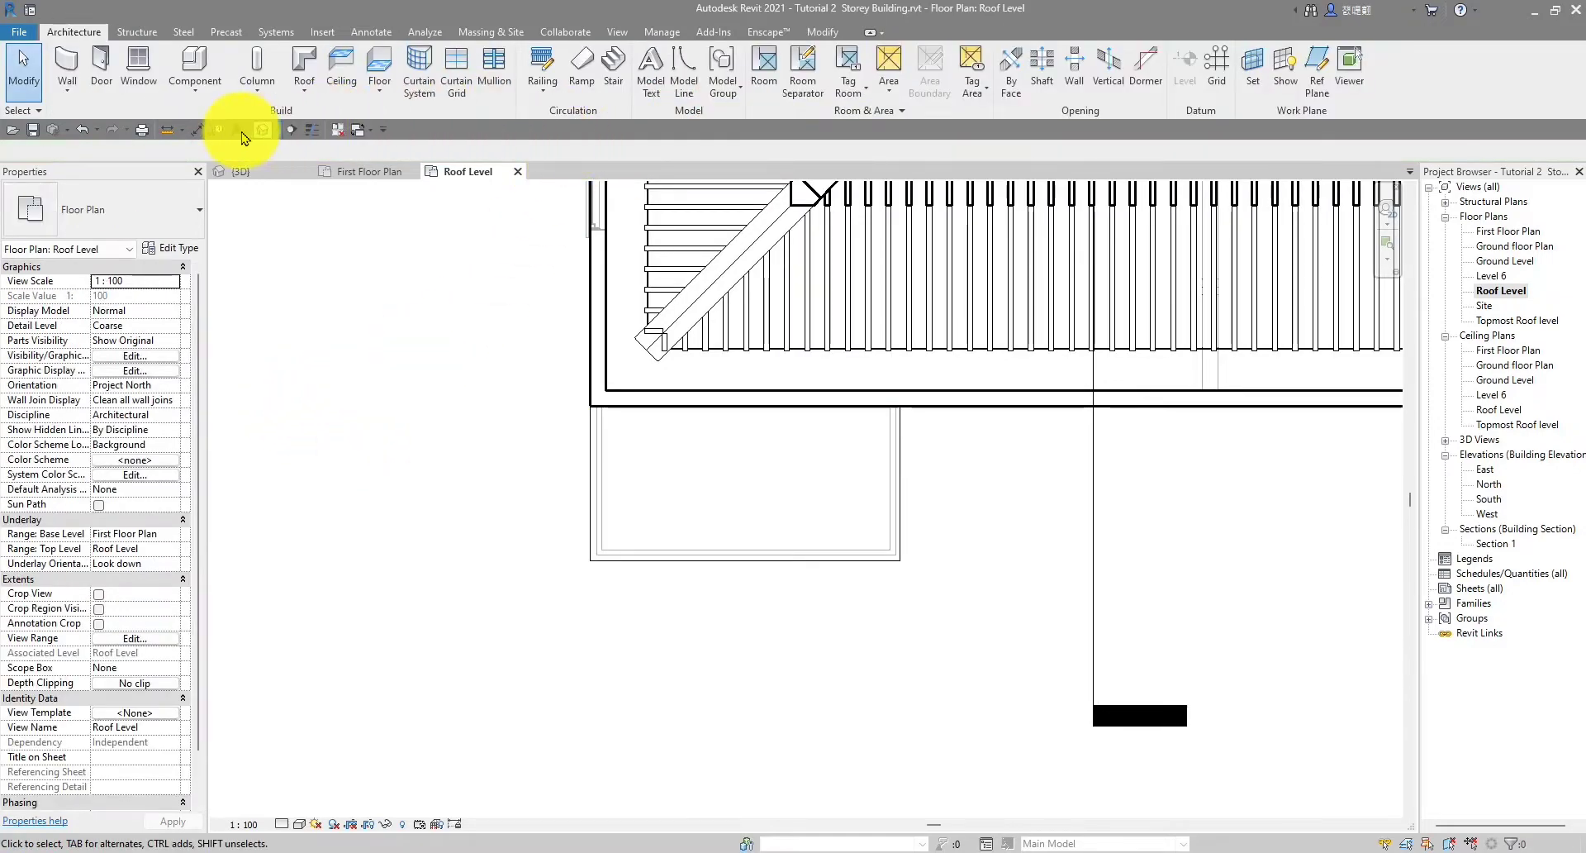
# In the 3D view, add slab edges along the three exposed lower edges of the new slab above the balcony
pyautogui.click(240, 171)
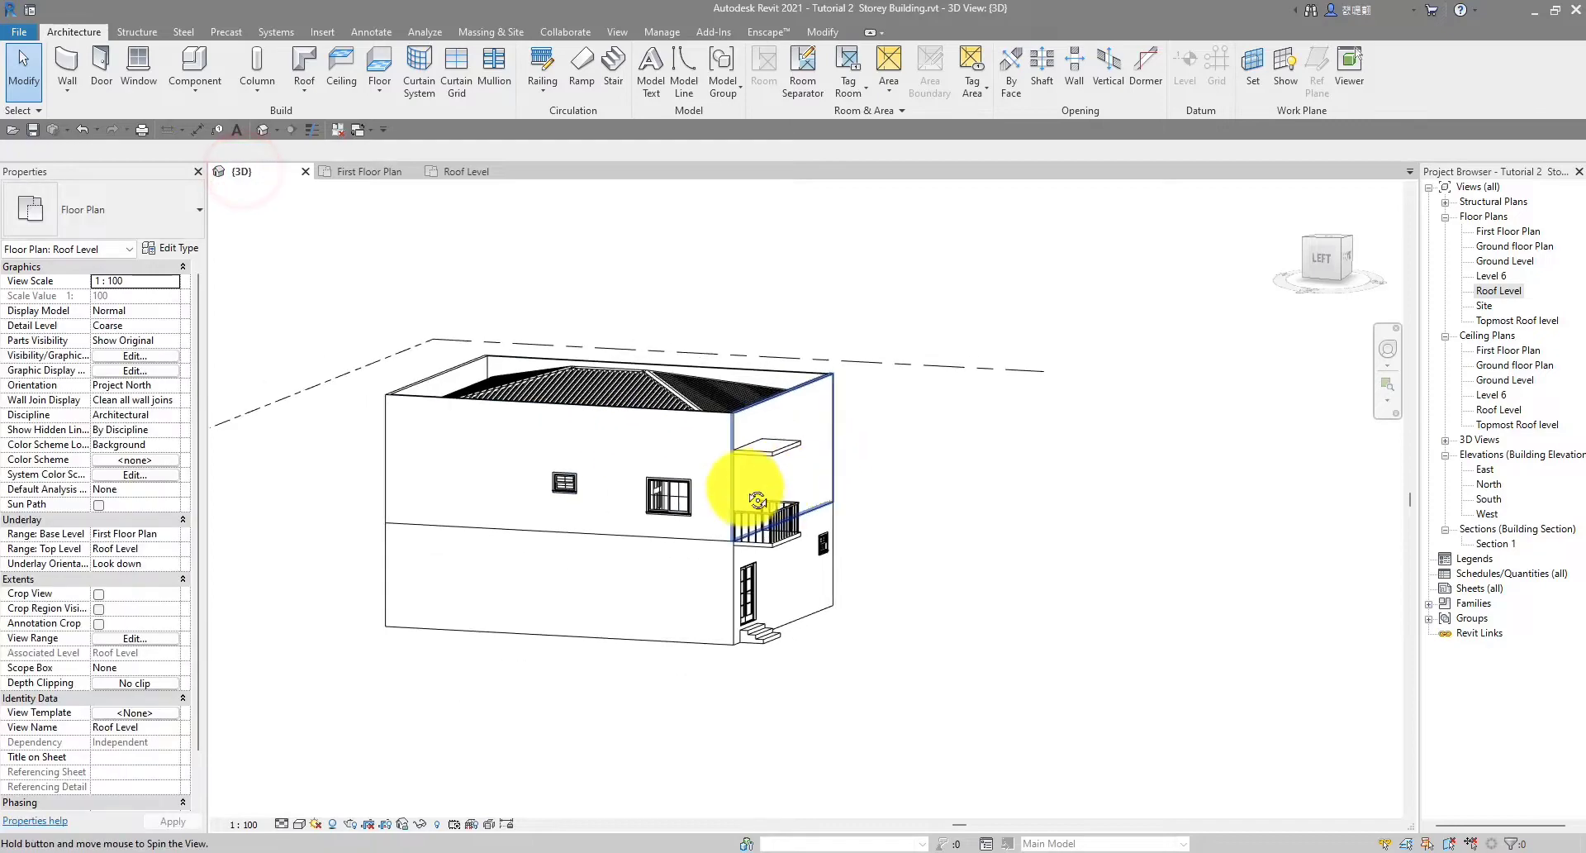
pyautogui.moveTo(742, 487)
pyautogui.keyDown('shift'); pyautogui.mouseDown(button='middle')
pyautogui.moveTo(425, 506)
pyautogui.moveTo(394, 376)
pyautogui.moveTo(524, 357)
pyautogui.moveTo(786, 520)
pyautogui.moveTo(673, 538)
pyautogui.moveTo(651, 518)
pyautogui.moveTo(687, 514)
pyautogui.mouseUp(button='middle'); pyautogui.keyUp('shift')
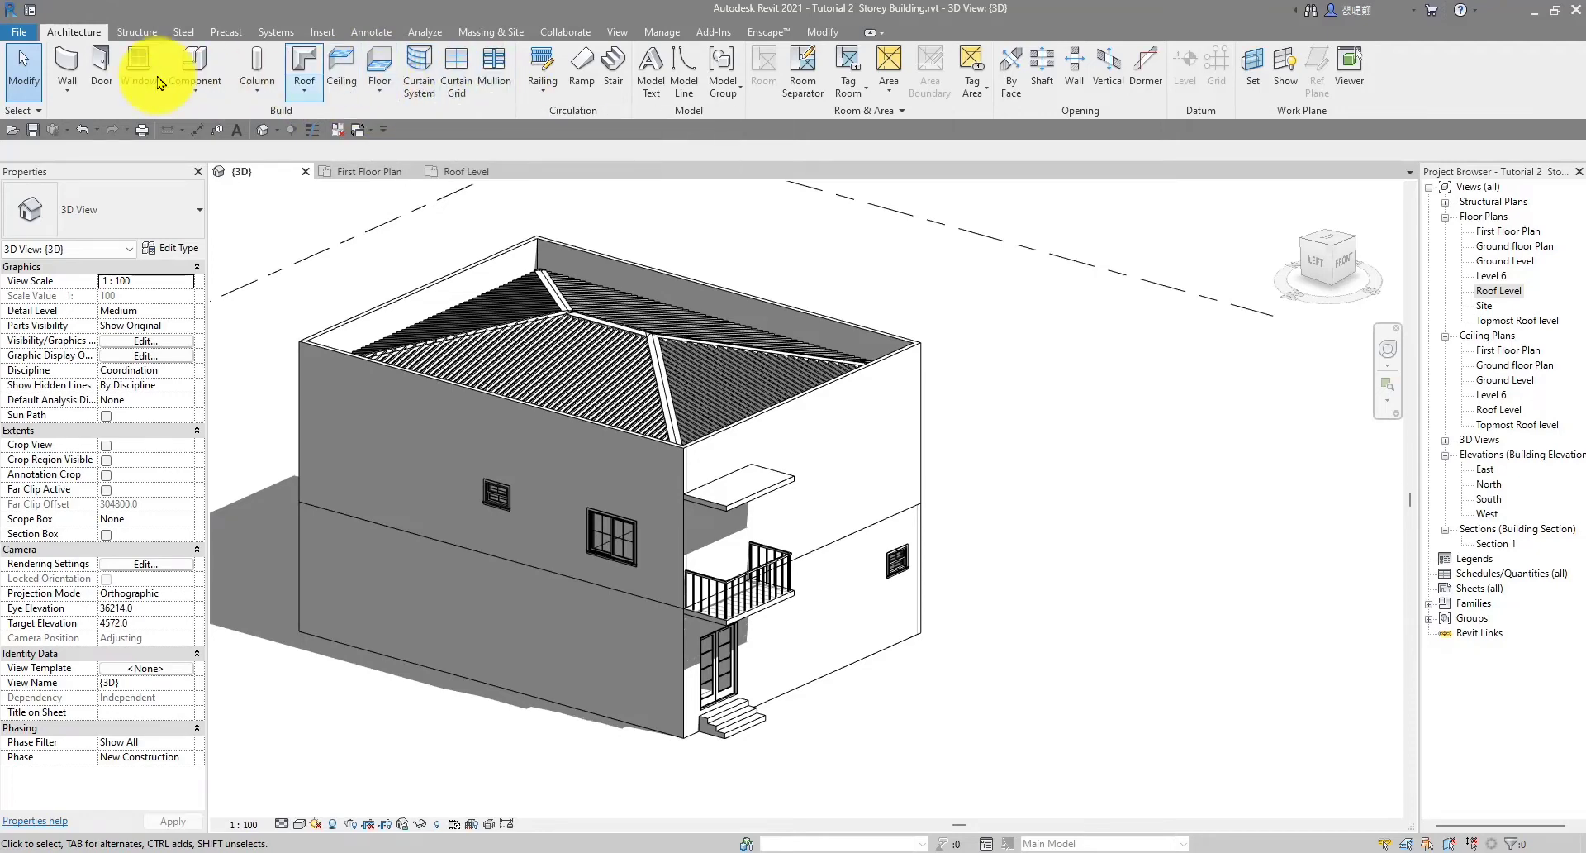
pyautogui.click(381, 89)
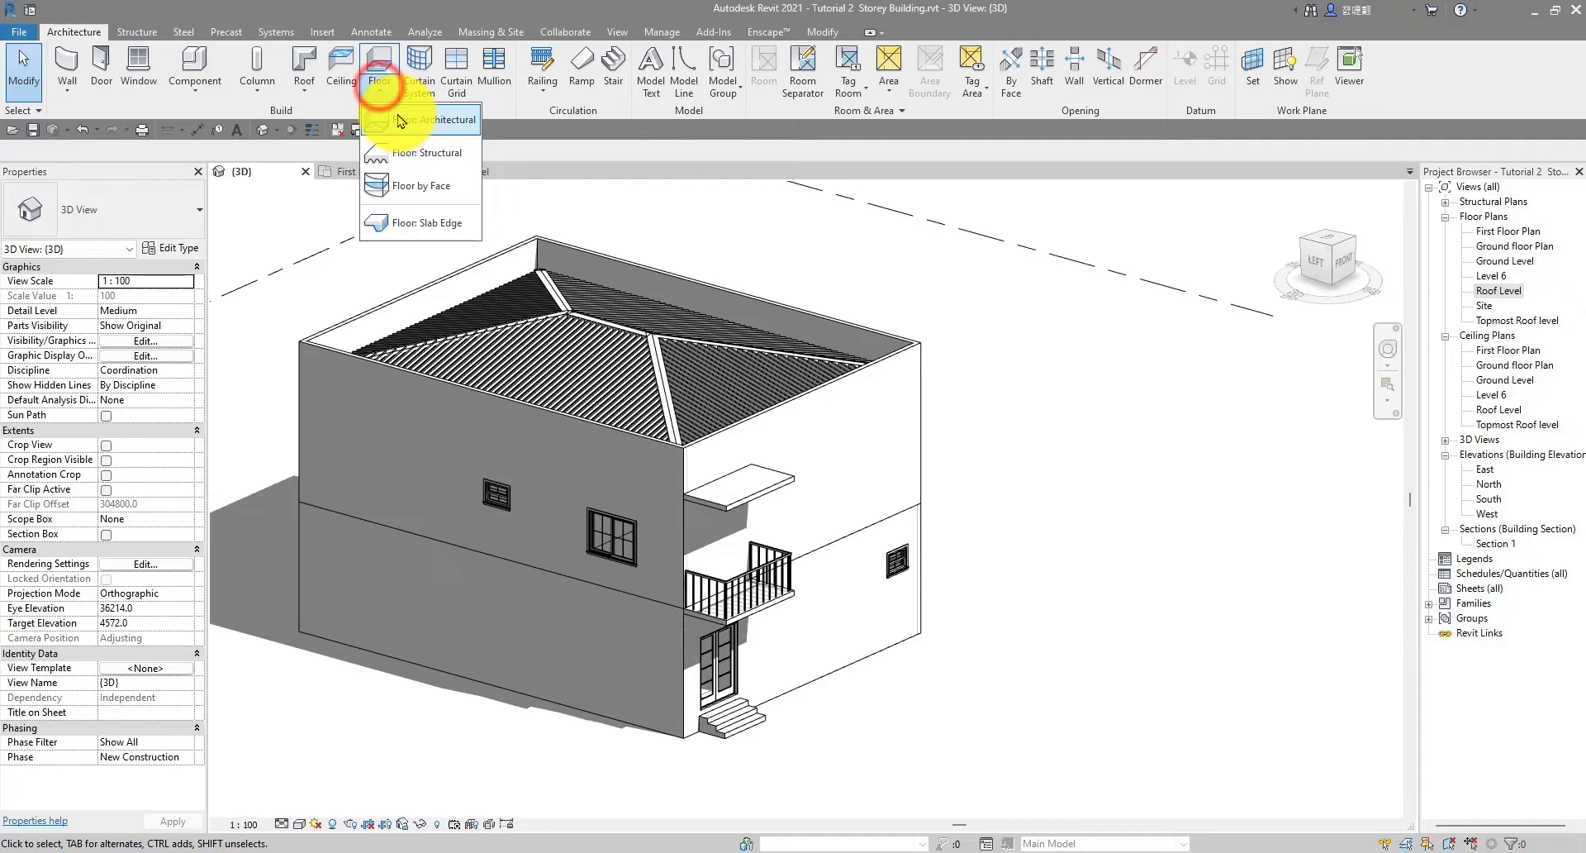
pyautogui.click(412, 234)
pyautogui.scroll(4, 698, 419)
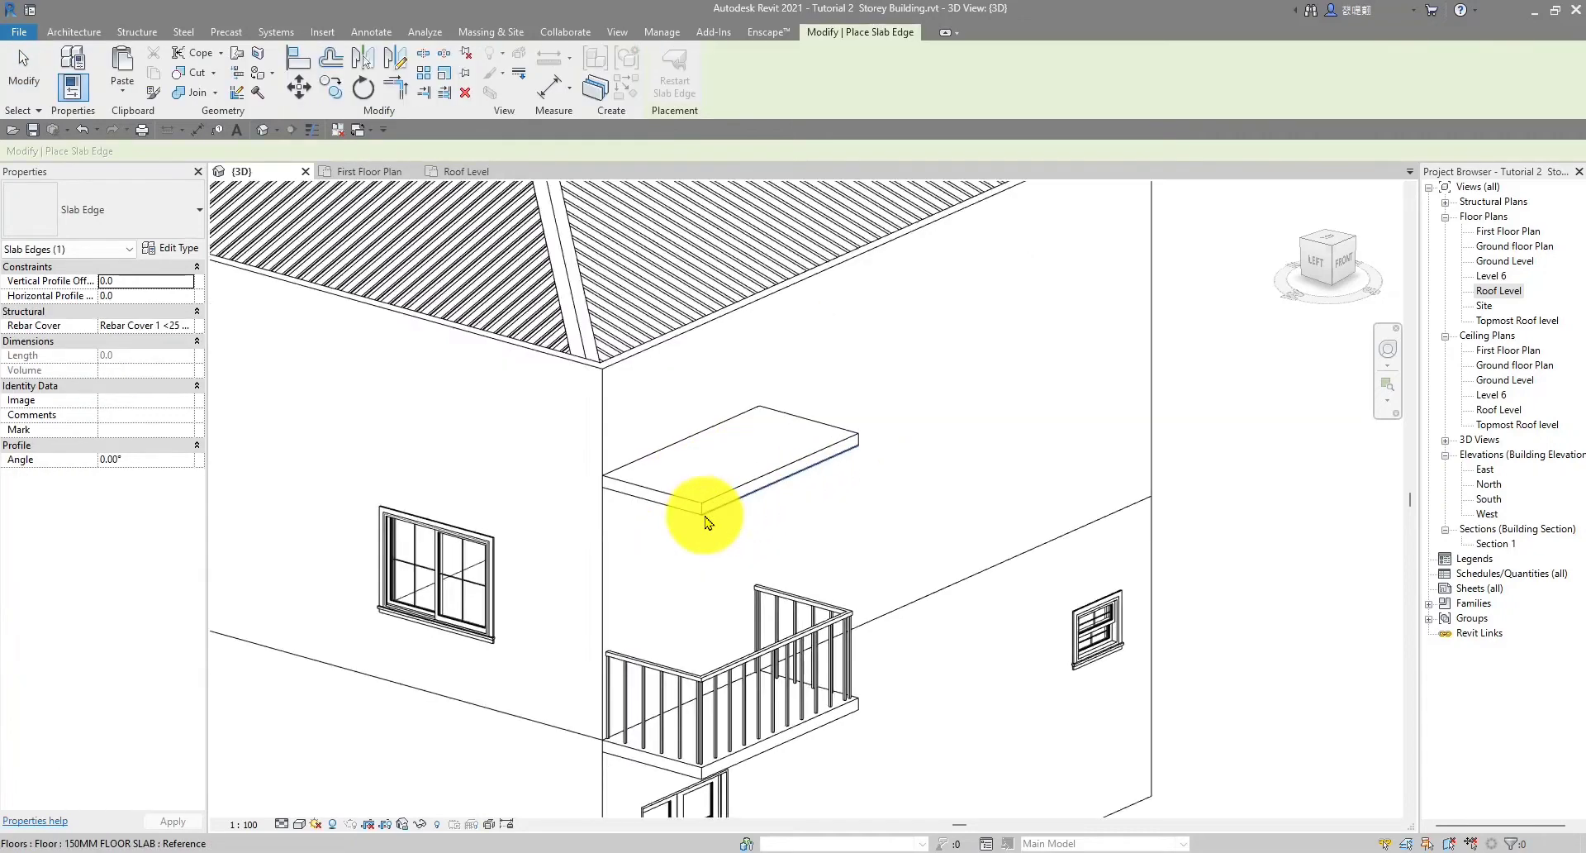
pyautogui.click(648, 503)
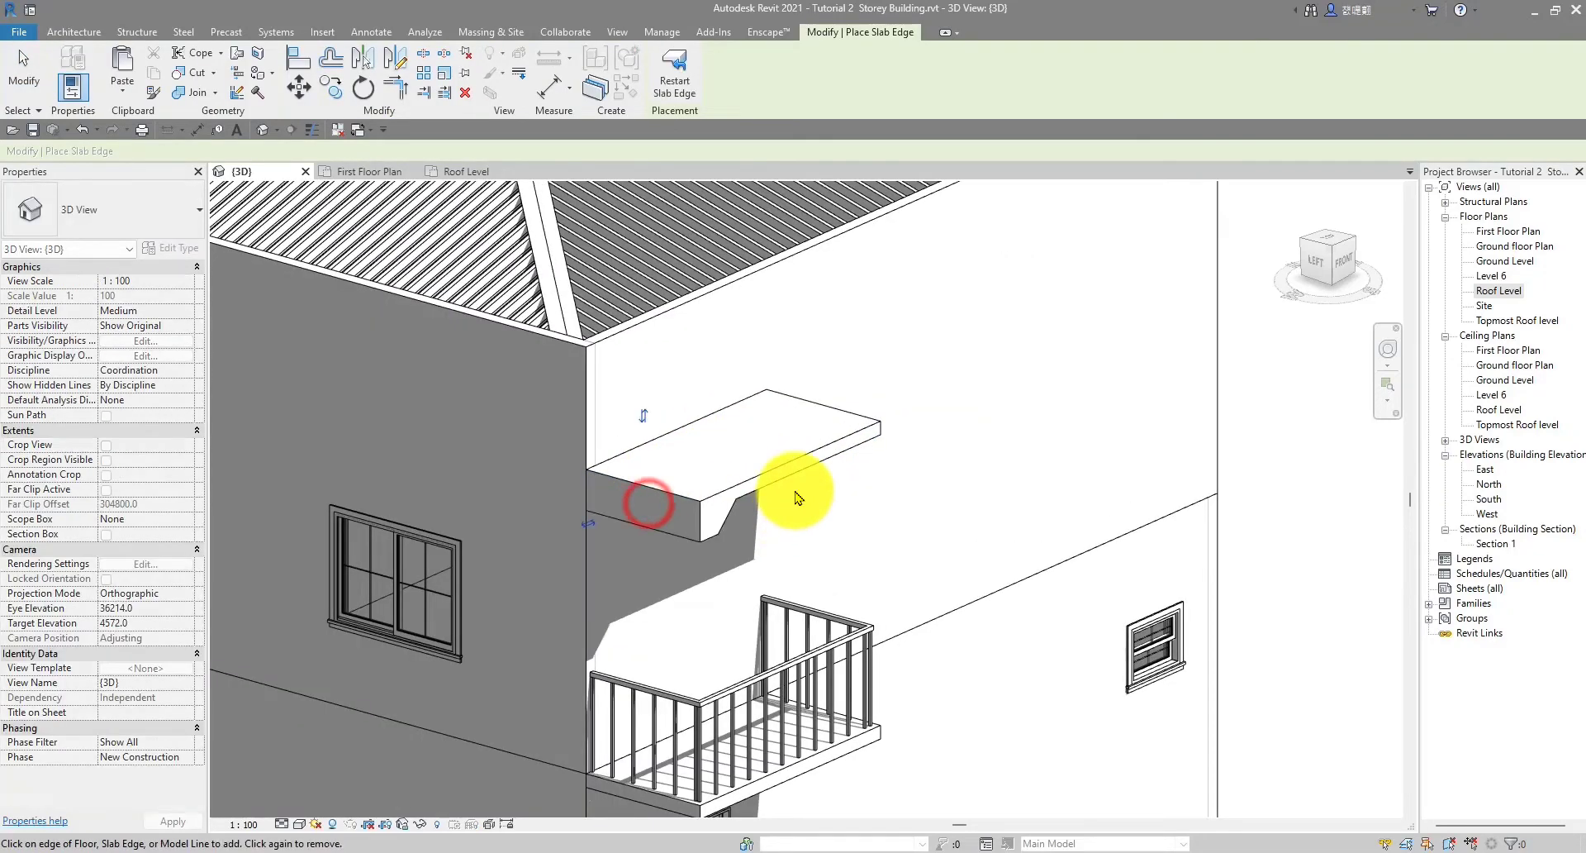
pyautogui.scroll(3, 796, 491)
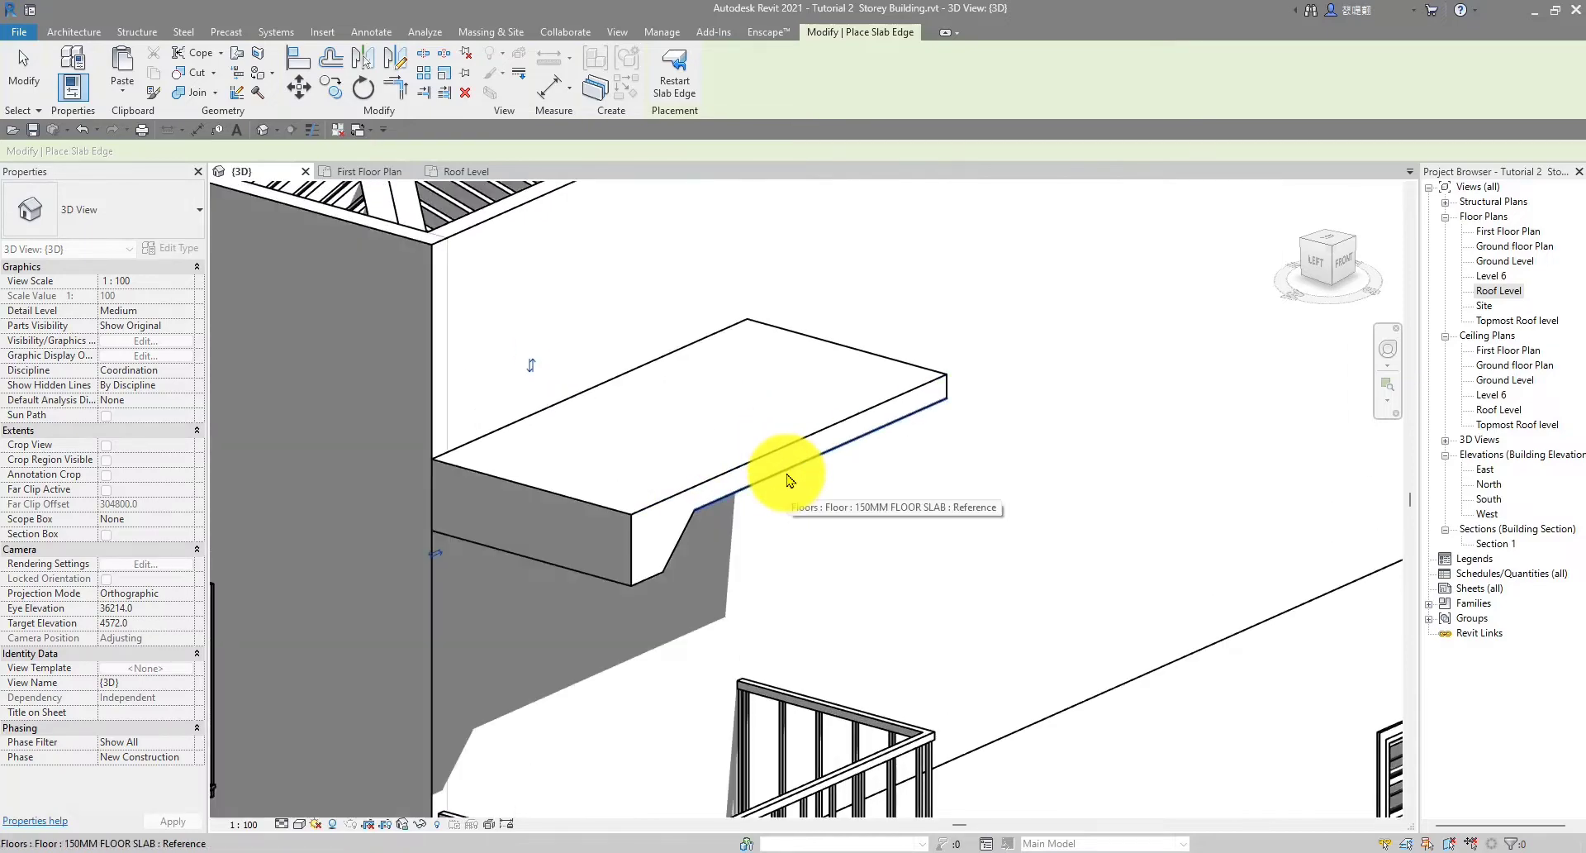
pyautogui.click(788, 474)
pyautogui.scroll(-2, 787, 473)
pyautogui.keyDown('shift'); pyautogui.moveTo(908, 516); pyautogui.dragTo(588, 495, button='middle'); pyautogui.keyUp('shift')
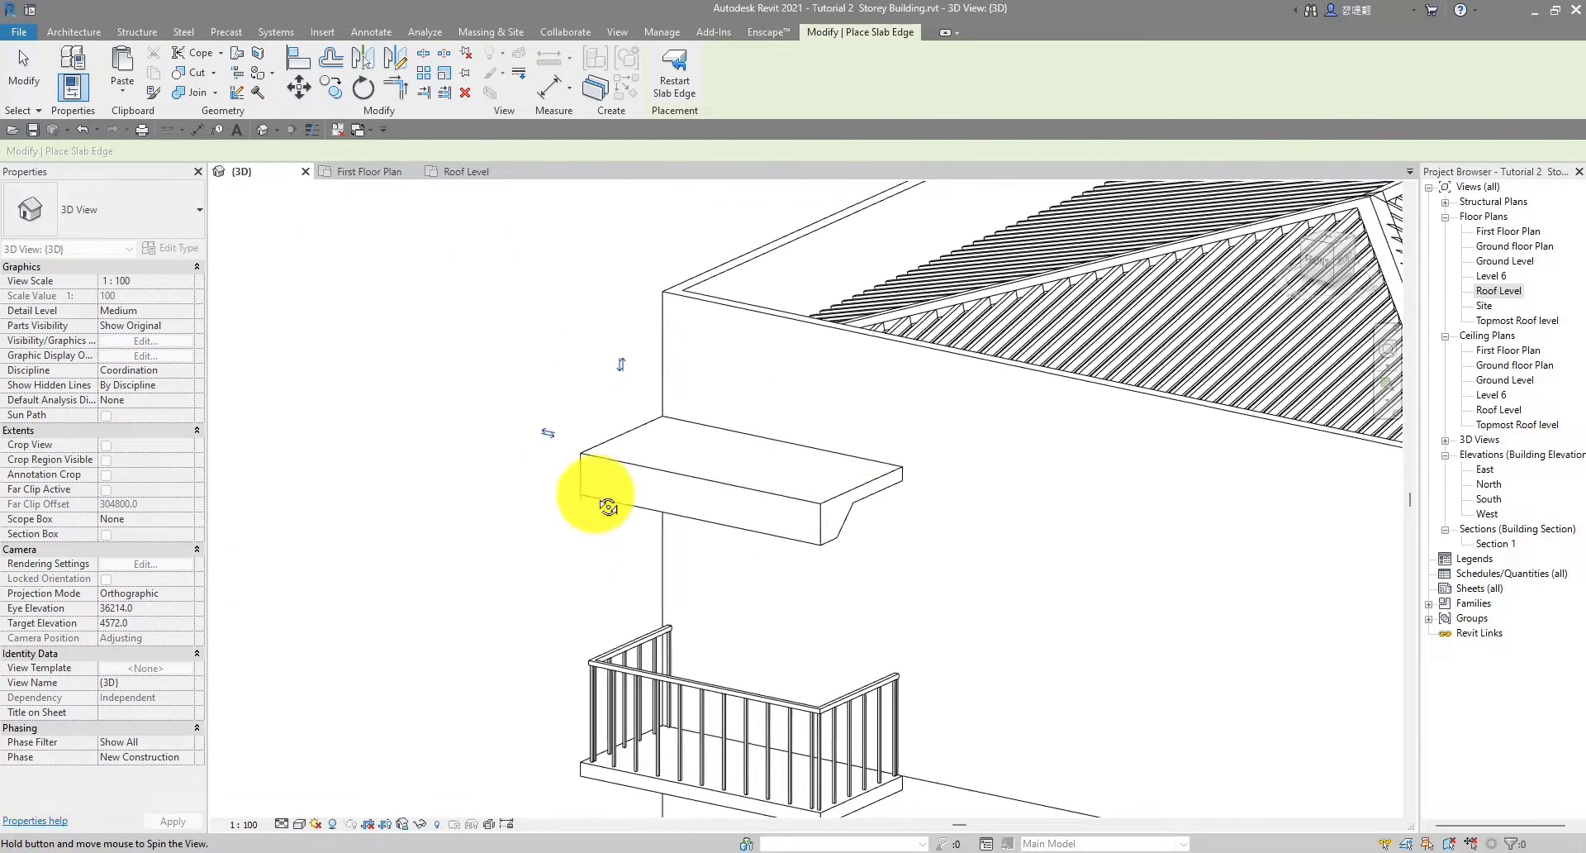
pyautogui.scroll(2, 897, 511)
pyautogui.click(900, 503)
# Add slab edges along the three exposed lower edges of the balcony floor slab
pyautogui.scroll(-5, 909, 496)
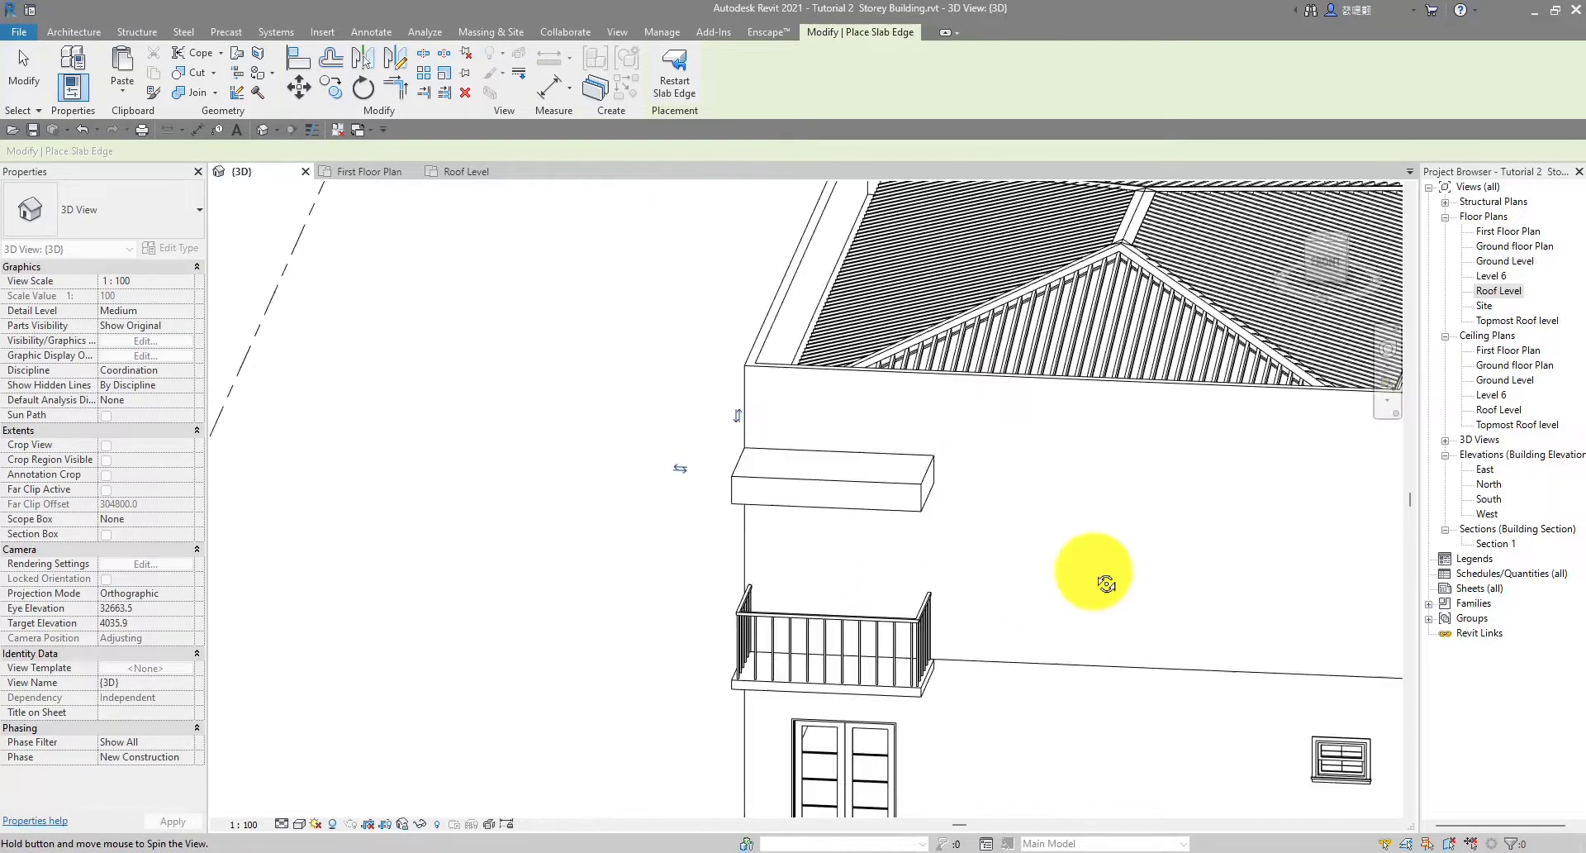
pyautogui.keyDown('shift'); pyautogui.moveTo(1204, 479); pyautogui.dragTo(761, 727, button='middle'); pyautogui.keyUp('shift')
pyautogui.scroll(3, 787, 671)
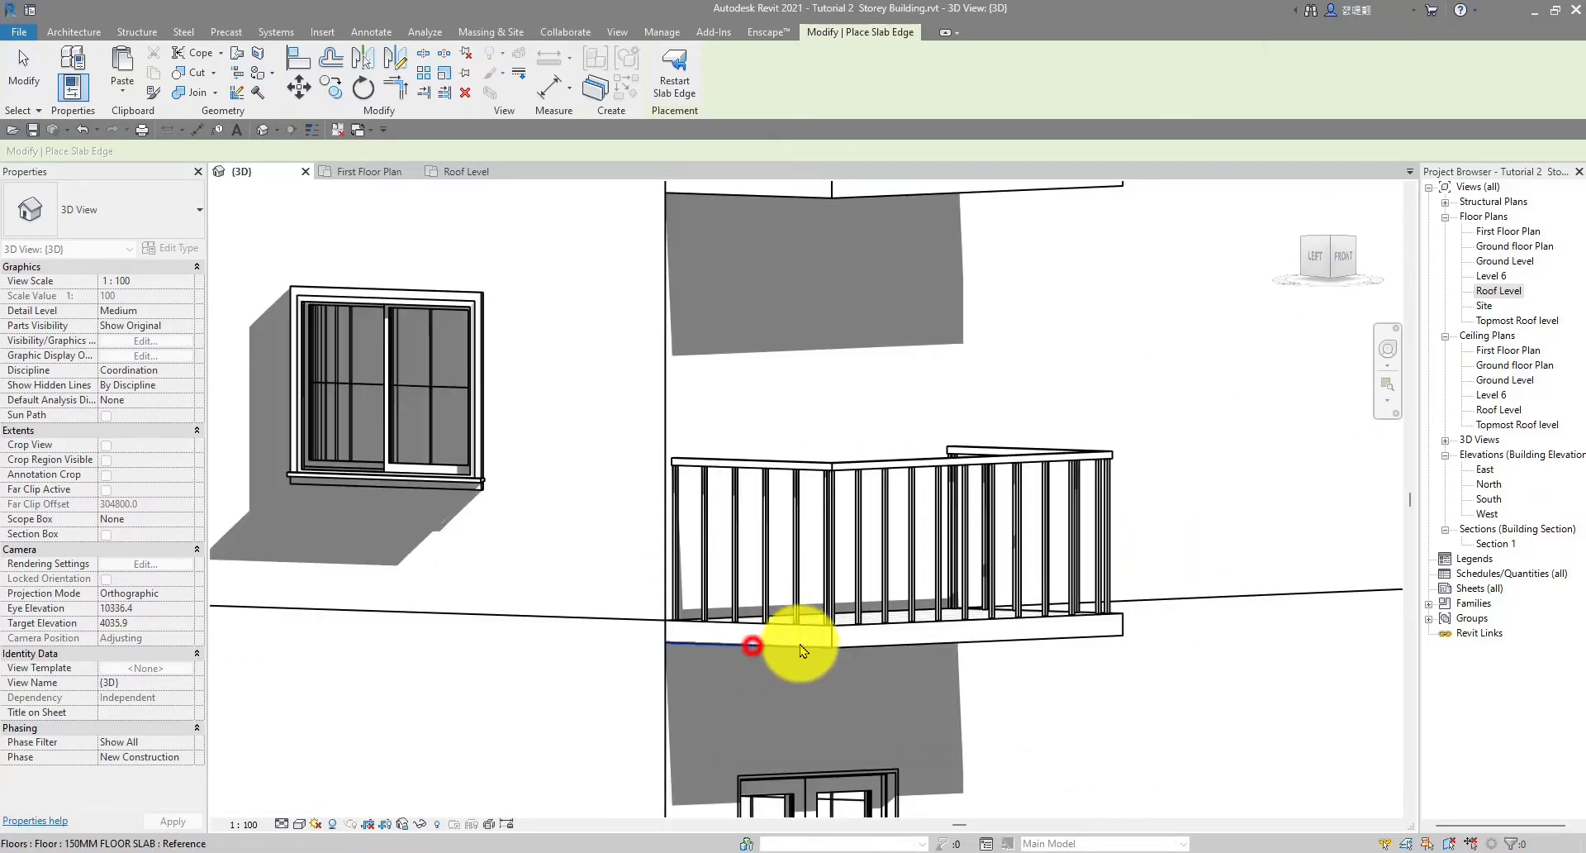
pyautogui.click(752, 645)
pyautogui.click(938, 650)
pyautogui.scroll(-3, 1108, 665)
pyautogui.moveTo(1109, 665)
pyautogui.keyDown('shift'); pyautogui.mouseDown(button='middle')
pyautogui.moveTo(885, 708)
pyautogui.moveTo(1108, 673)
pyautogui.mouseUp(button='middle'); pyautogui.keyUp('shift')
pyautogui.scroll(3, 1109, 661)
pyautogui.click(1108, 657)
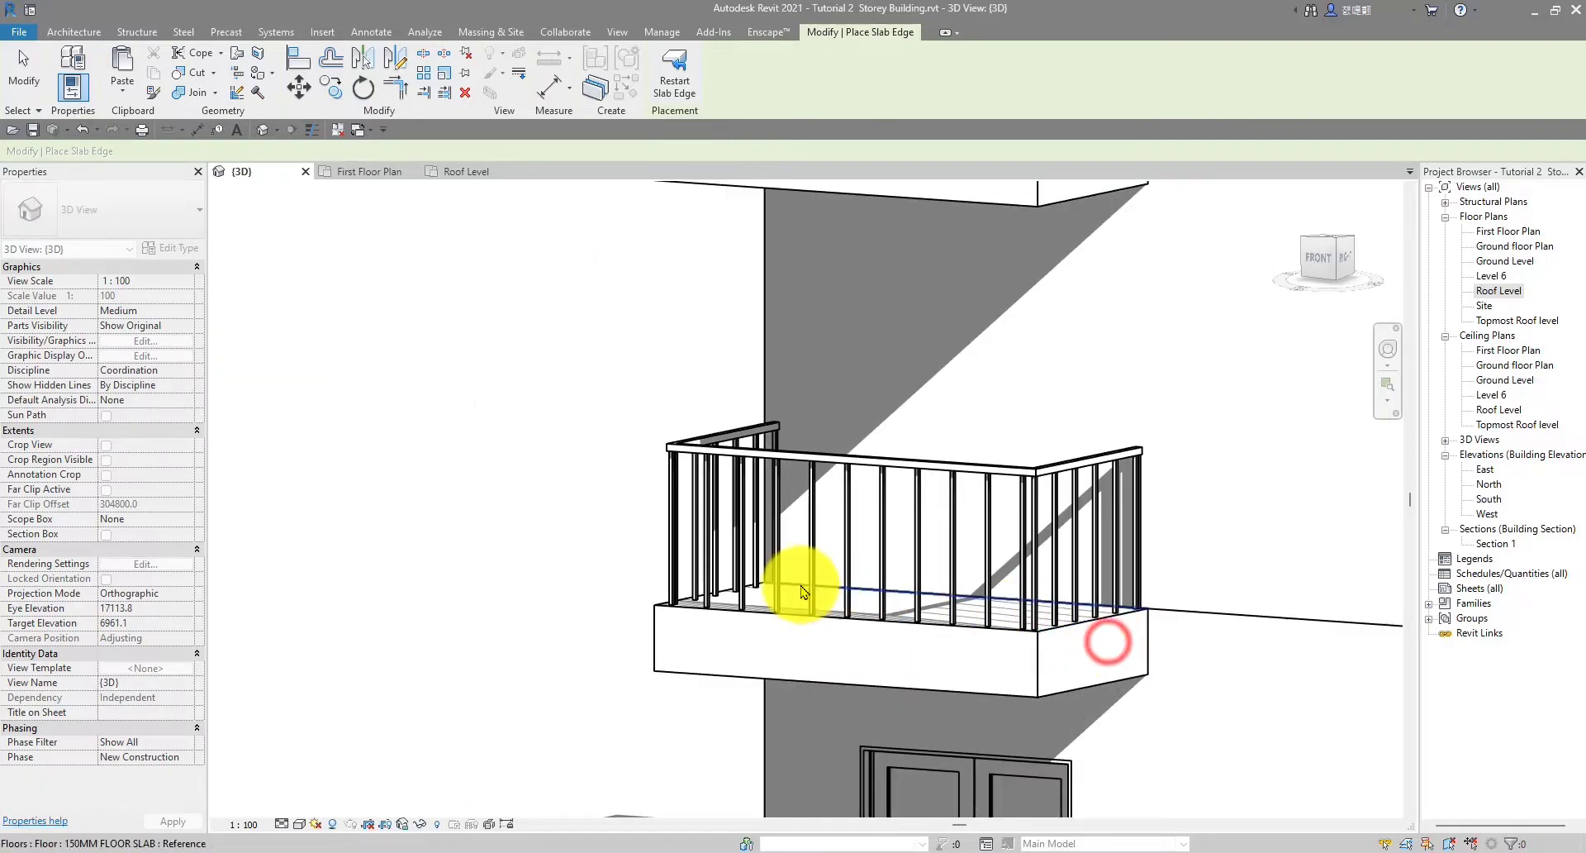
# Add slab edges to the first-floor slab over the recessed rear corner, along its right and back sides
pyautogui.scroll(-4, 697, 672)
pyautogui.keyDown('shift'); pyautogui.moveTo(697, 672); pyautogui.dragTo(928, 719, button='middle'); pyautogui.keyUp('shift')
pyautogui.scroll(5, 1027, 615)
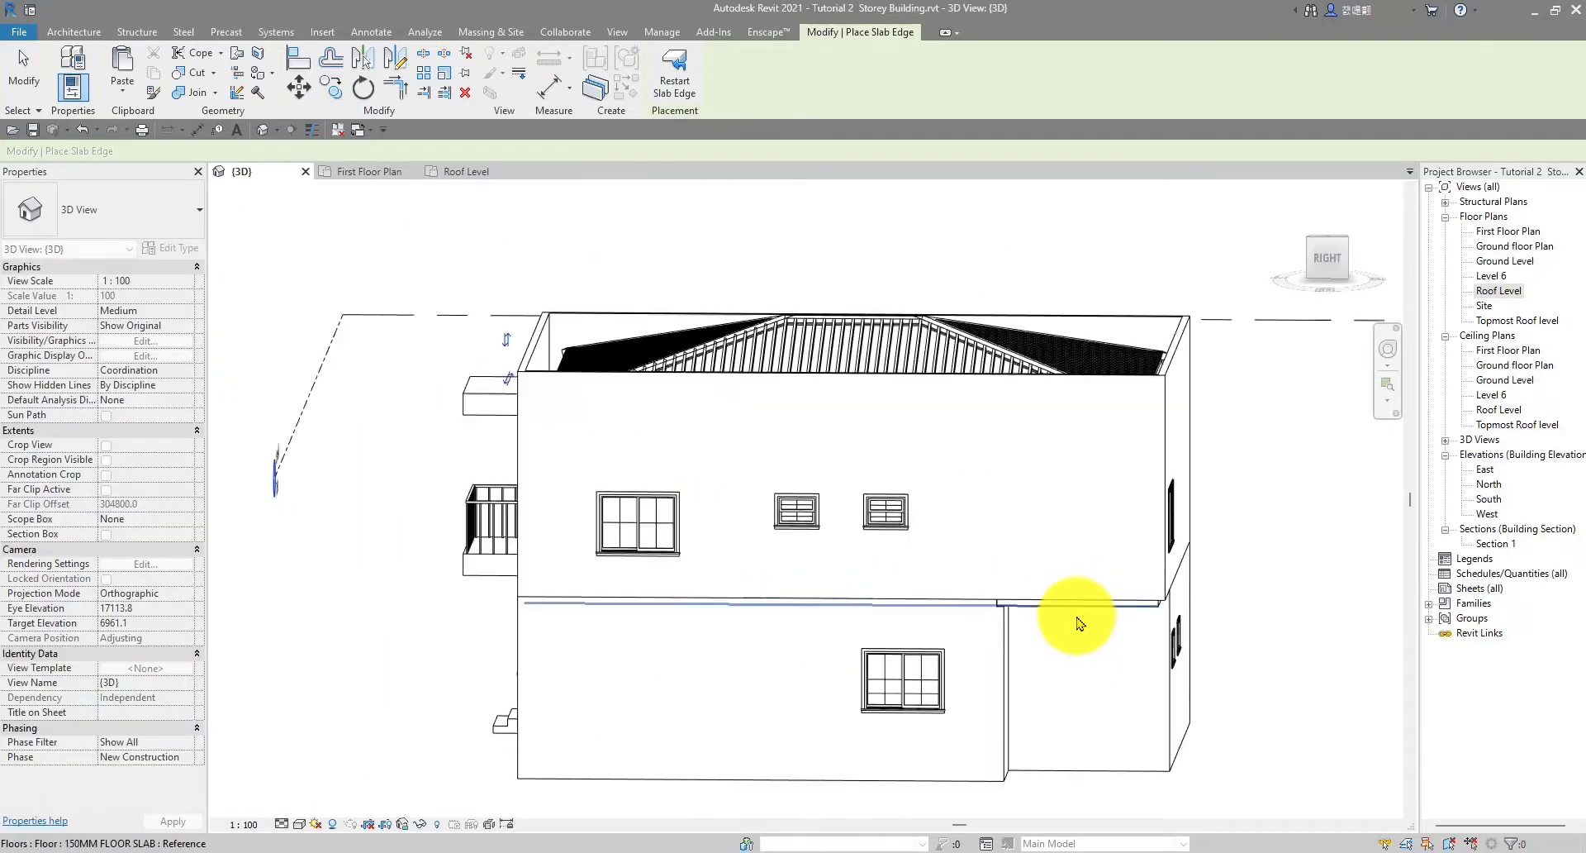
pyautogui.click(1039, 602)
pyautogui.scroll(-3, 899, 616)
pyautogui.keyDown('shift'); pyautogui.moveTo(899, 617); pyautogui.dragTo(832, 733, button='middle'); pyautogui.keyUp('shift')
pyautogui.scroll(3, 759, 628)
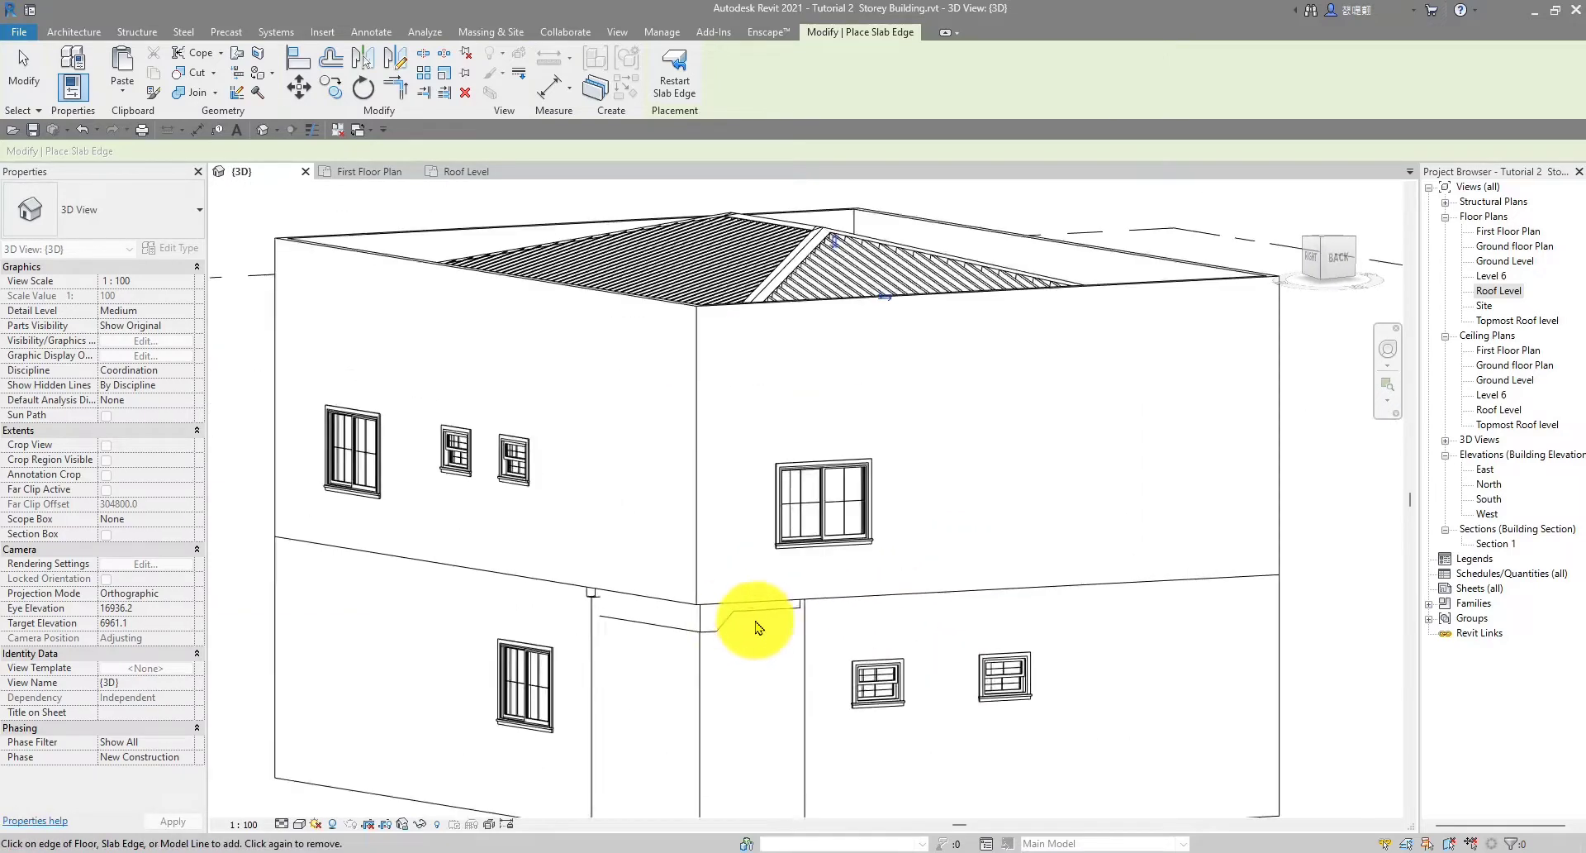
pyautogui.scroll(-3, 772, 618)
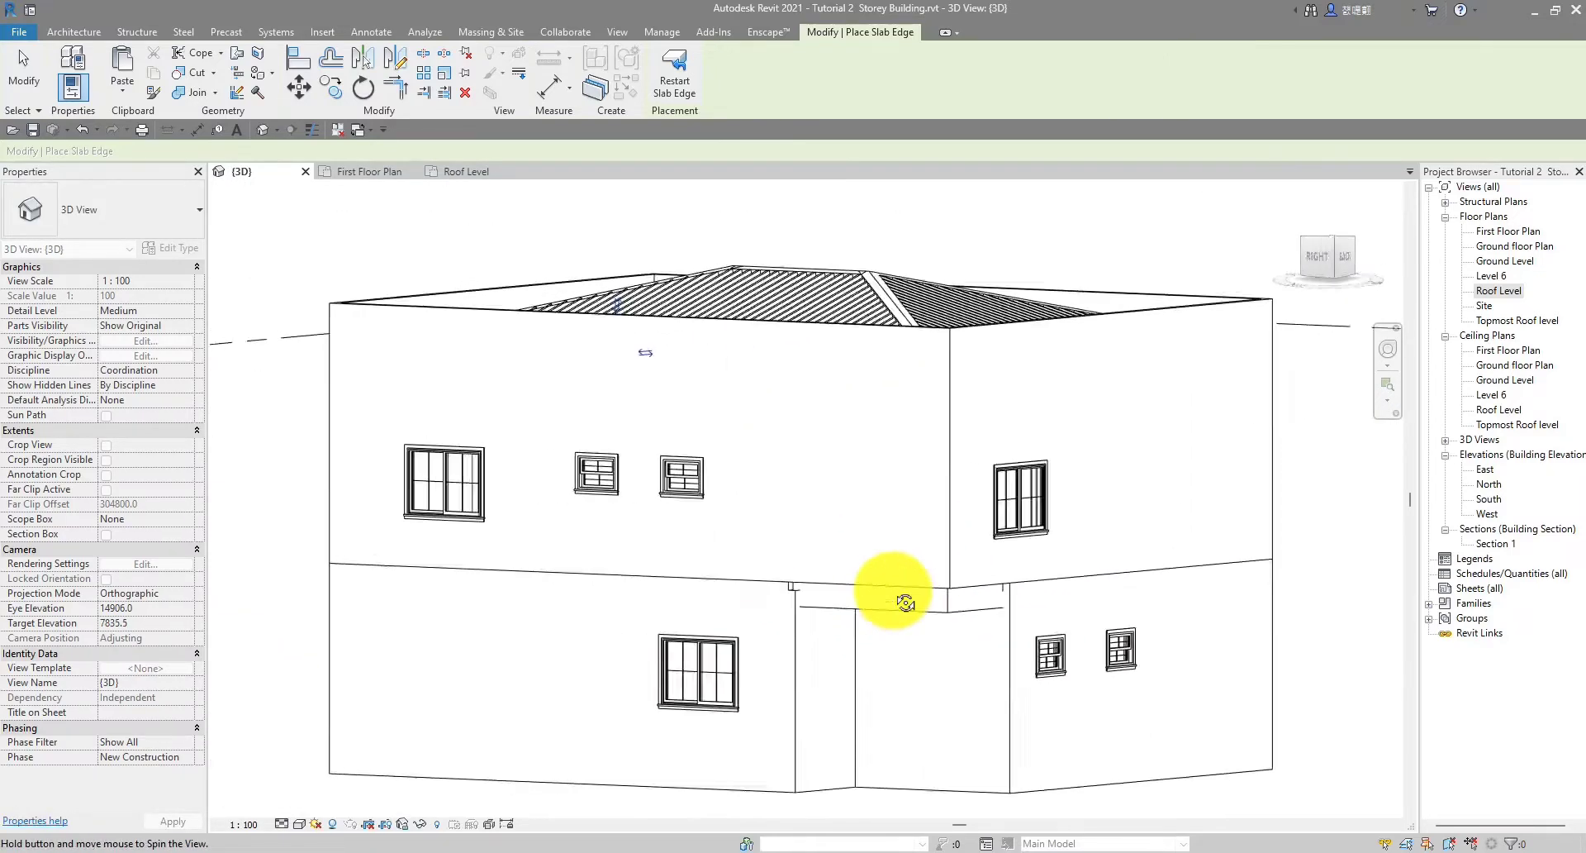
pyautogui.keyDown('shift'); pyautogui.moveTo(914, 708); pyautogui.dragTo(1019, 408, button='middle'); pyautogui.keyUp('shift')
pyautogui.keyDown('shift'); pyautogui.moveTo(1145, 376); pyautogui.dragTo(977, 615, button='middle'); pyautogui.keyUp('shift')
pyautogui.click(890, 577)
pyautogui.press('Escape')
# Shorten the right-side slab edge segment so it ends at the inner wall corner of the recessed area
pyautogui.click(891, 577)
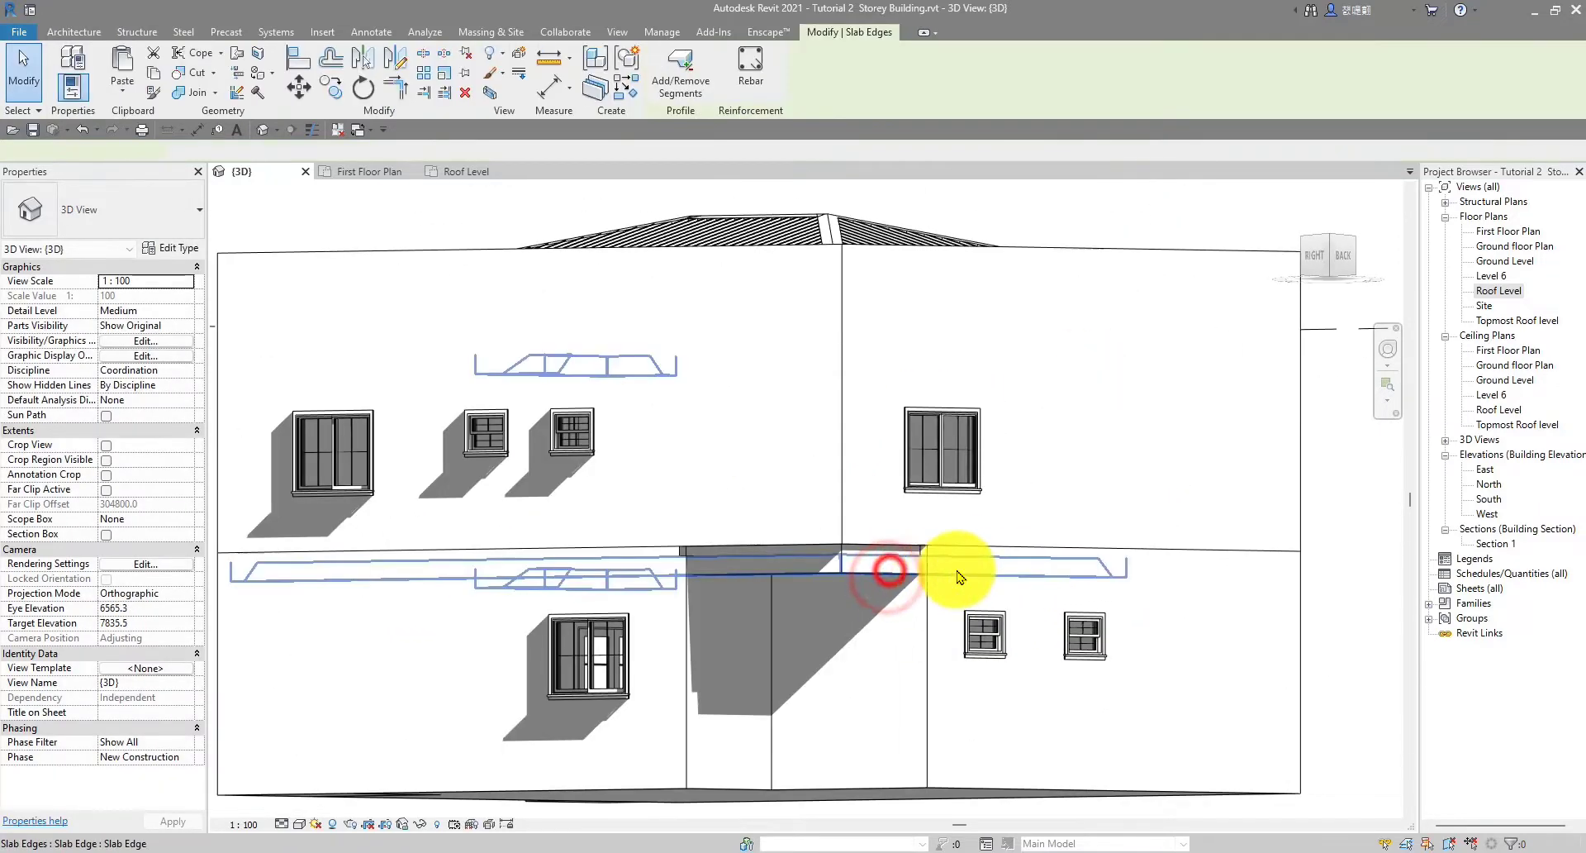
pyautogui.keyDown('shift'); pyautogui.moveTo(891, 577); pyautogui.dragTo(1204, 524, button='middle'); pyautogui.keyUp('shift')
pyautogui.click(1322, 263)
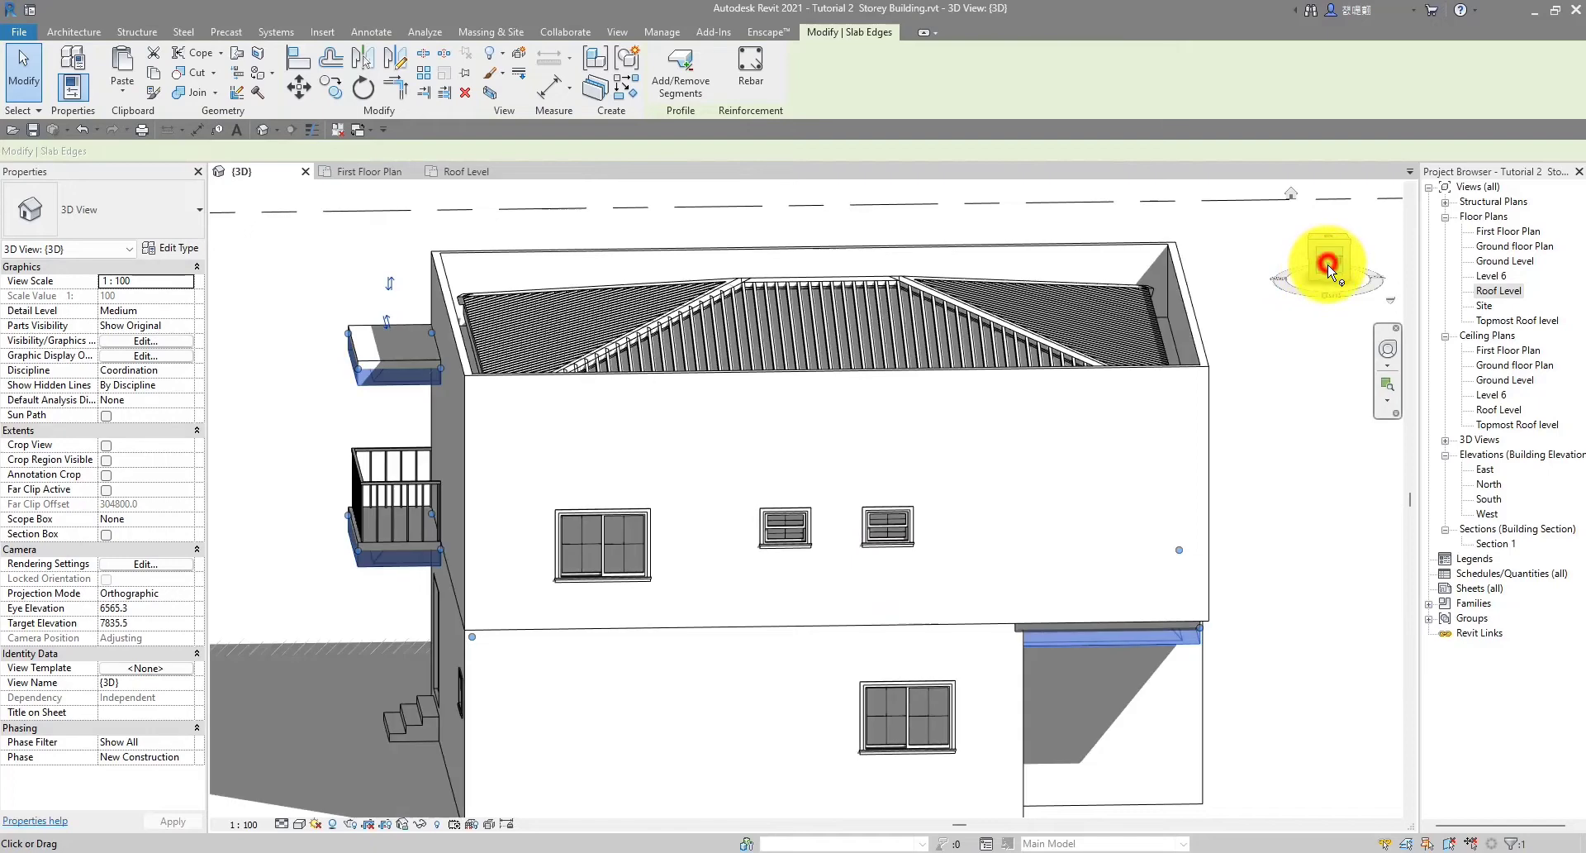
pyautogui.scroll(2, 597, 555)
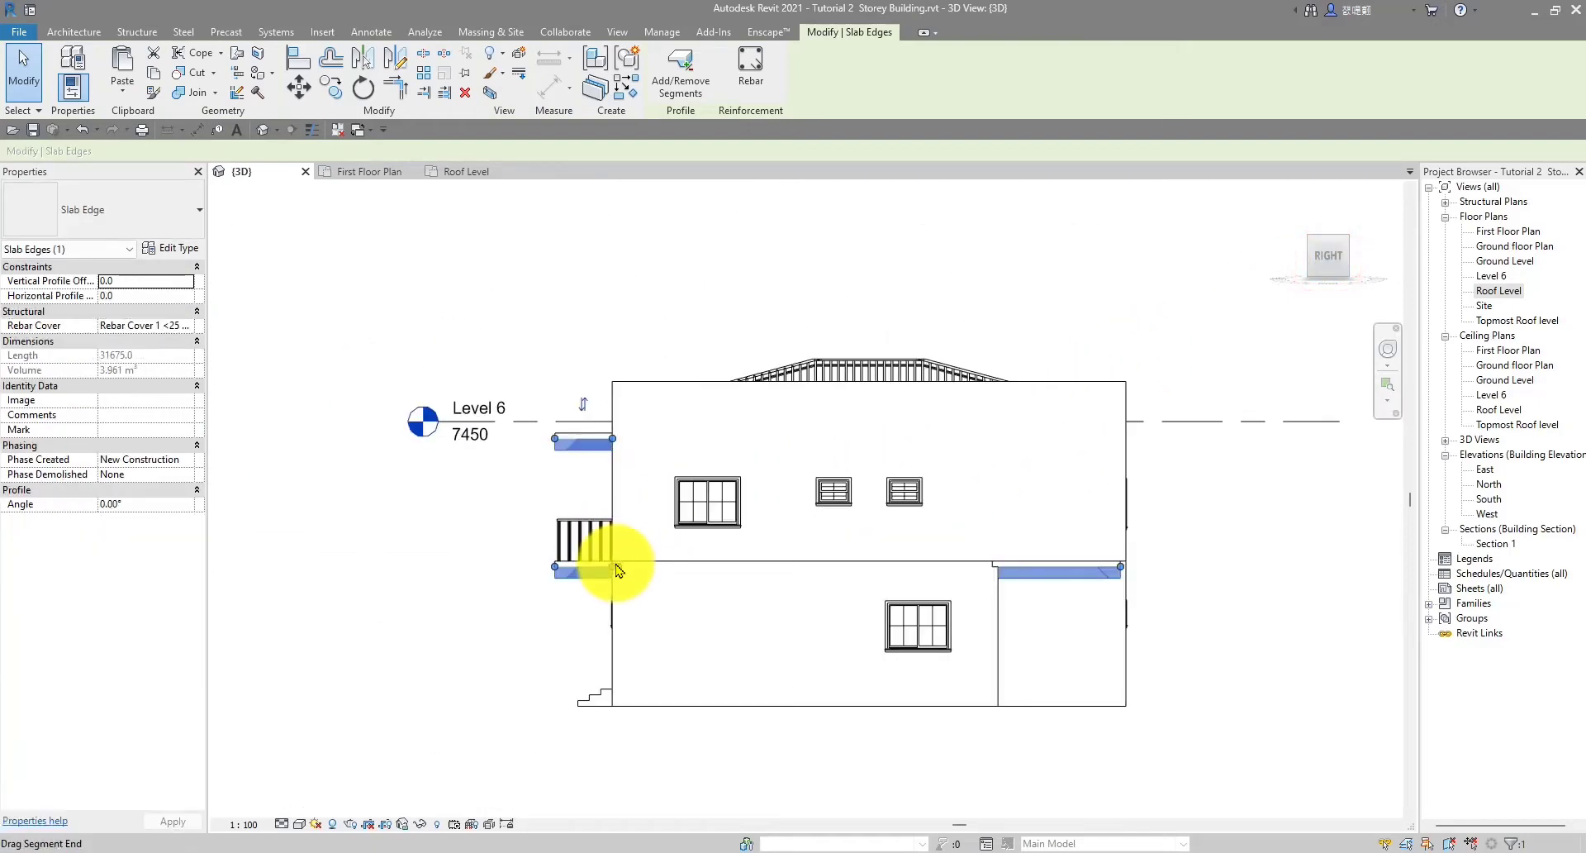
pyautogui.scroll(1, 619, 565)
pyautogui.moveTo(619, 565); pyautogui.dragTo(1061, 570)
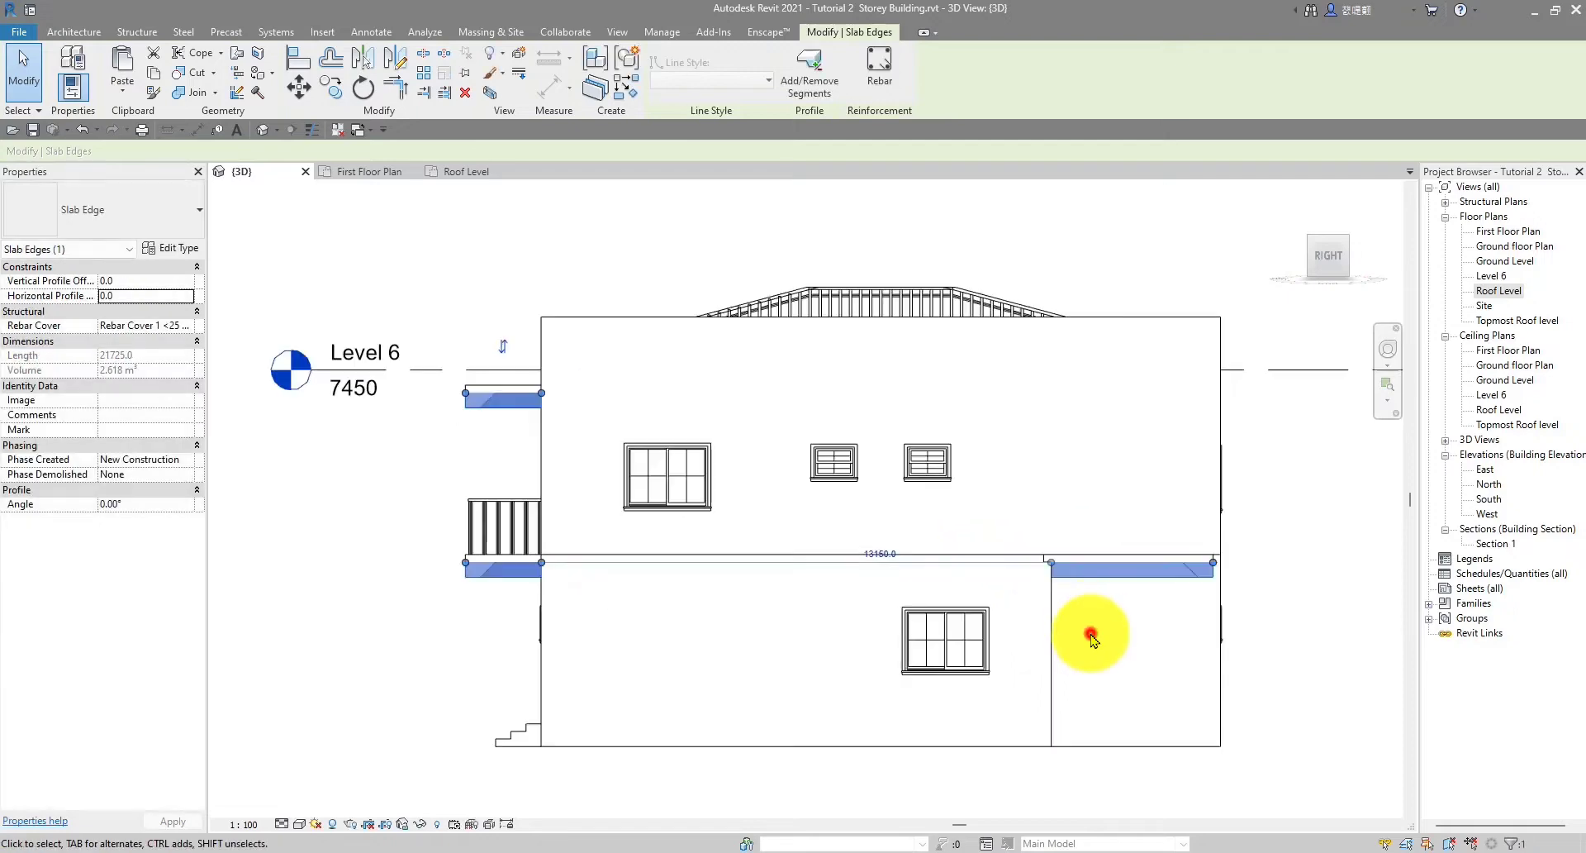
pyautogui.click(1091, 632)
pyautogui.moveTo(1074, 570)
pyautogui.keyDown('shift'); pyautogui.mouseDown(button='middle')
pyautogui.moveTo(1056, 599)
pyautogui.moveTo(881, 689)
pyautogui.moveTo(1275, 269)
pyautogui.mouseUp(button='middle'); pyautogui.keyUp('shift')
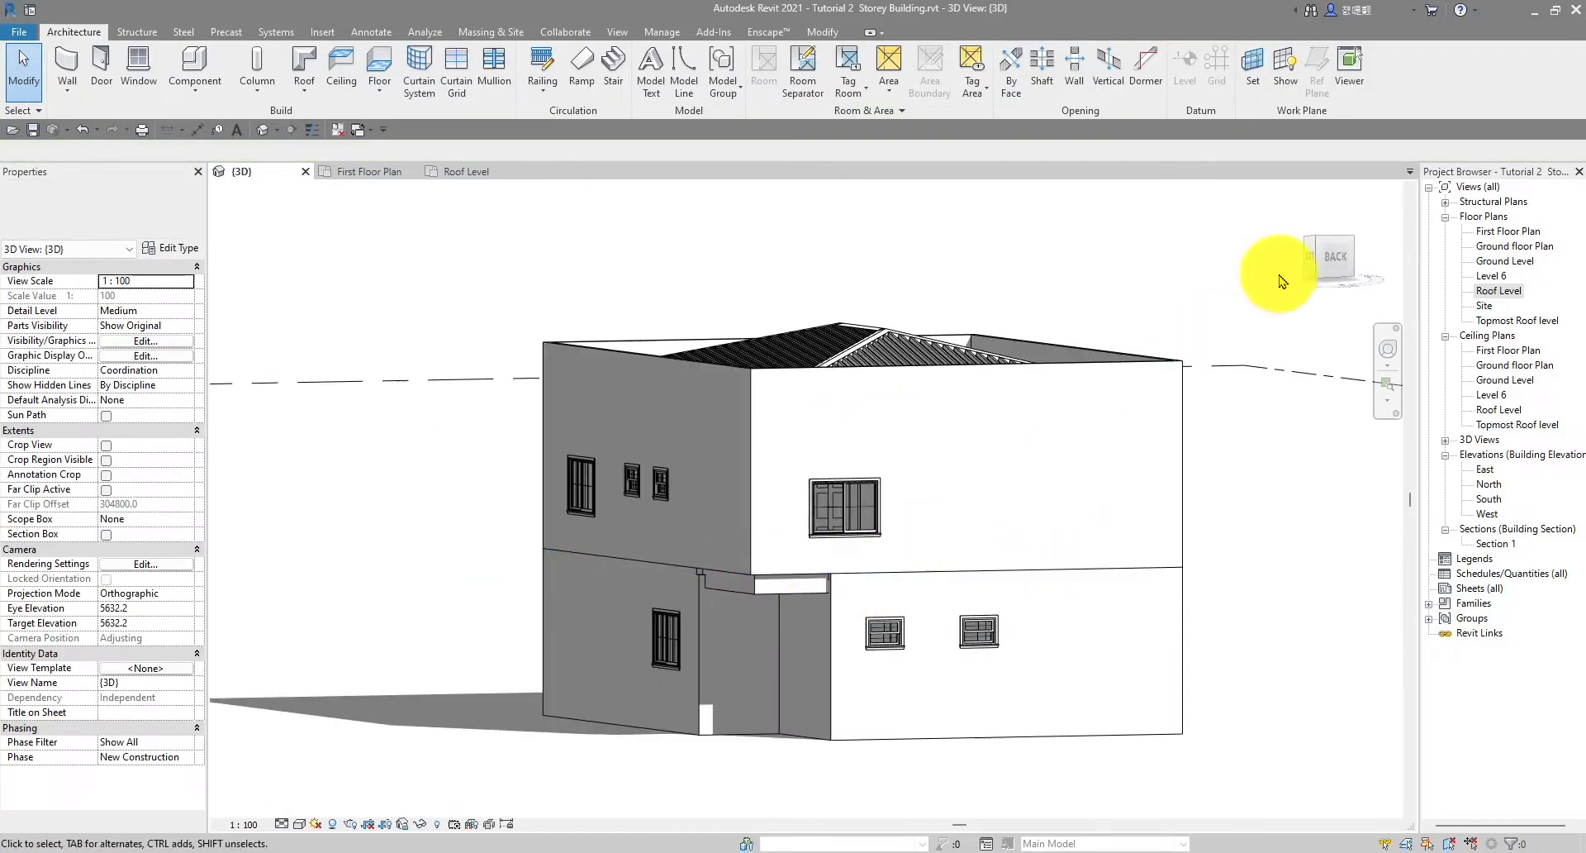
# From the back view, shorten the back slab edge segment over the recessed corner so it ends at the inner wall corner
pyautogui.click(1332, 273)
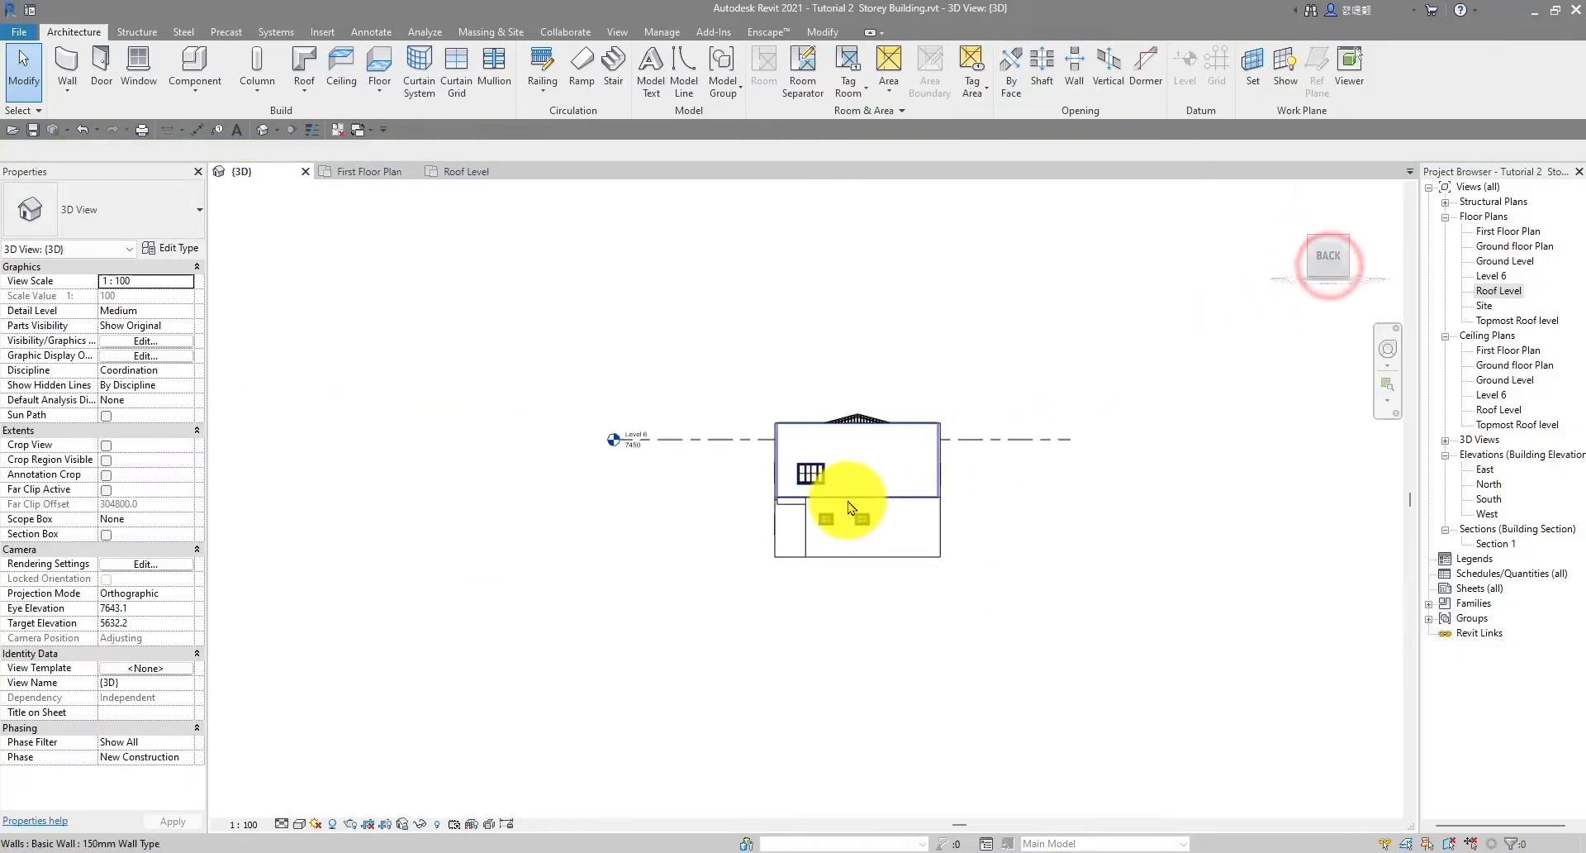
pyautogui.scroll(5, 727, 513)
pyautogui.click(595, 555)
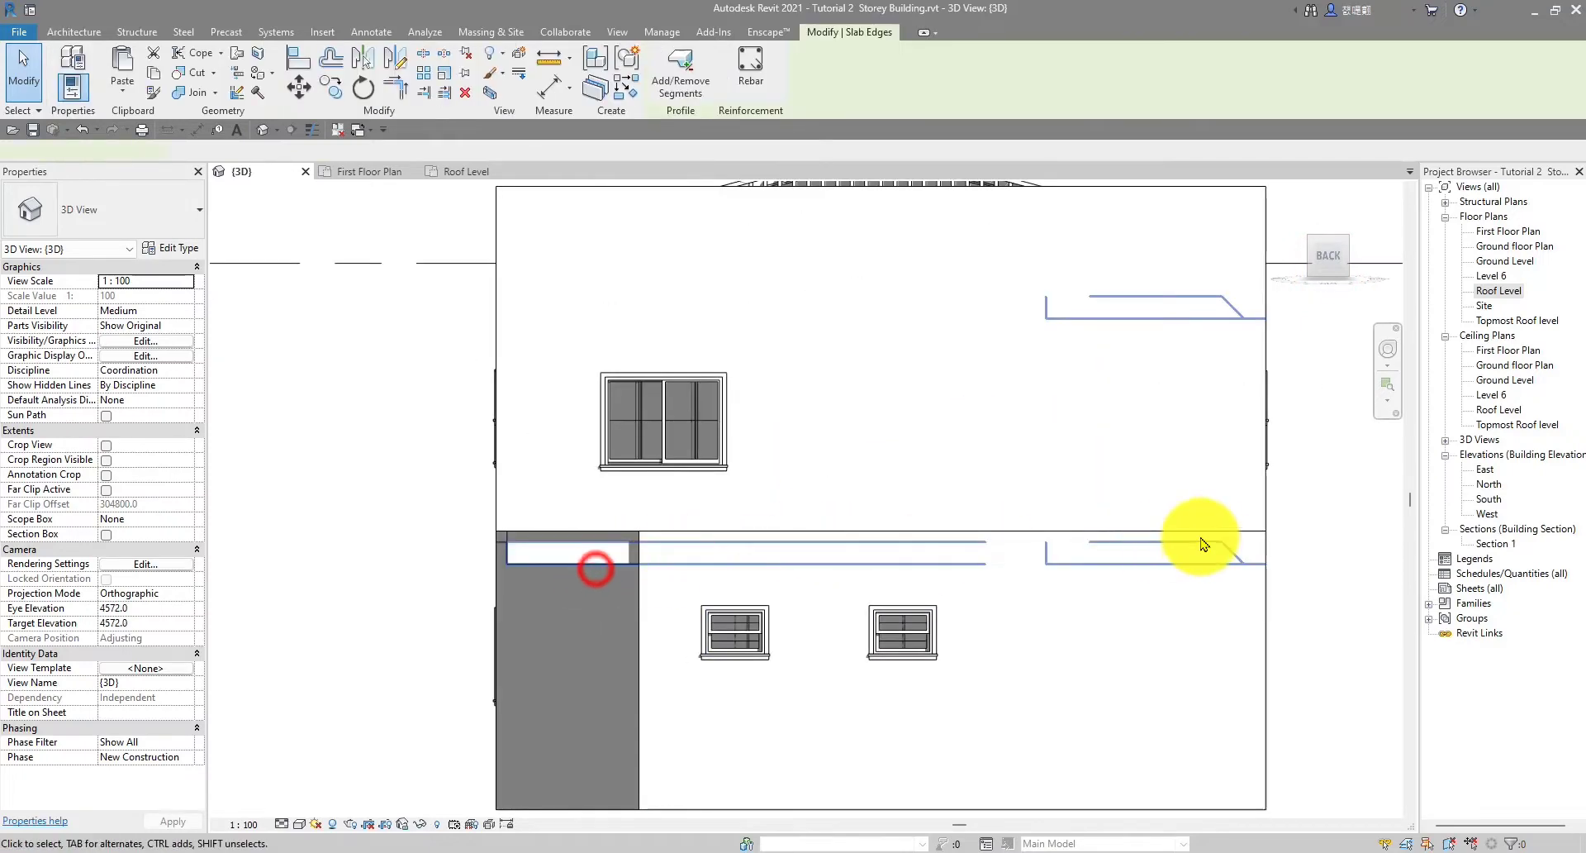
pyautogui.click(1268, 547)
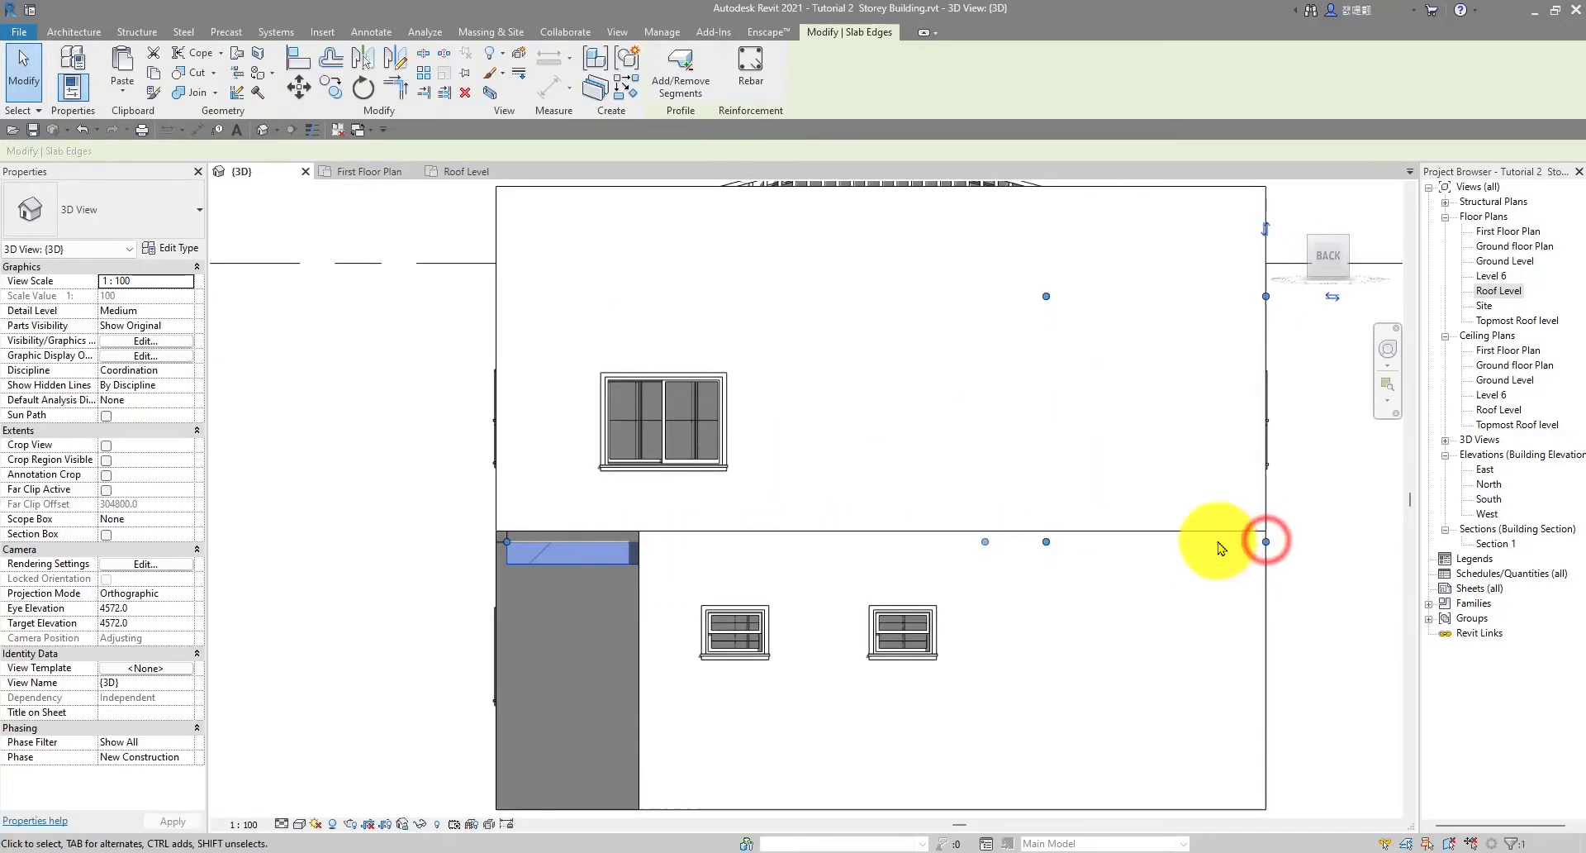
pyautogui.moveTo(985, 544); pyautogui.dragTo(641, 555)
pyautogui.click(411, 686)
# Examine the building from below, checking the slab edges under the balcony and the slab above it
pyautogui.scroll(-3, 411, 602)
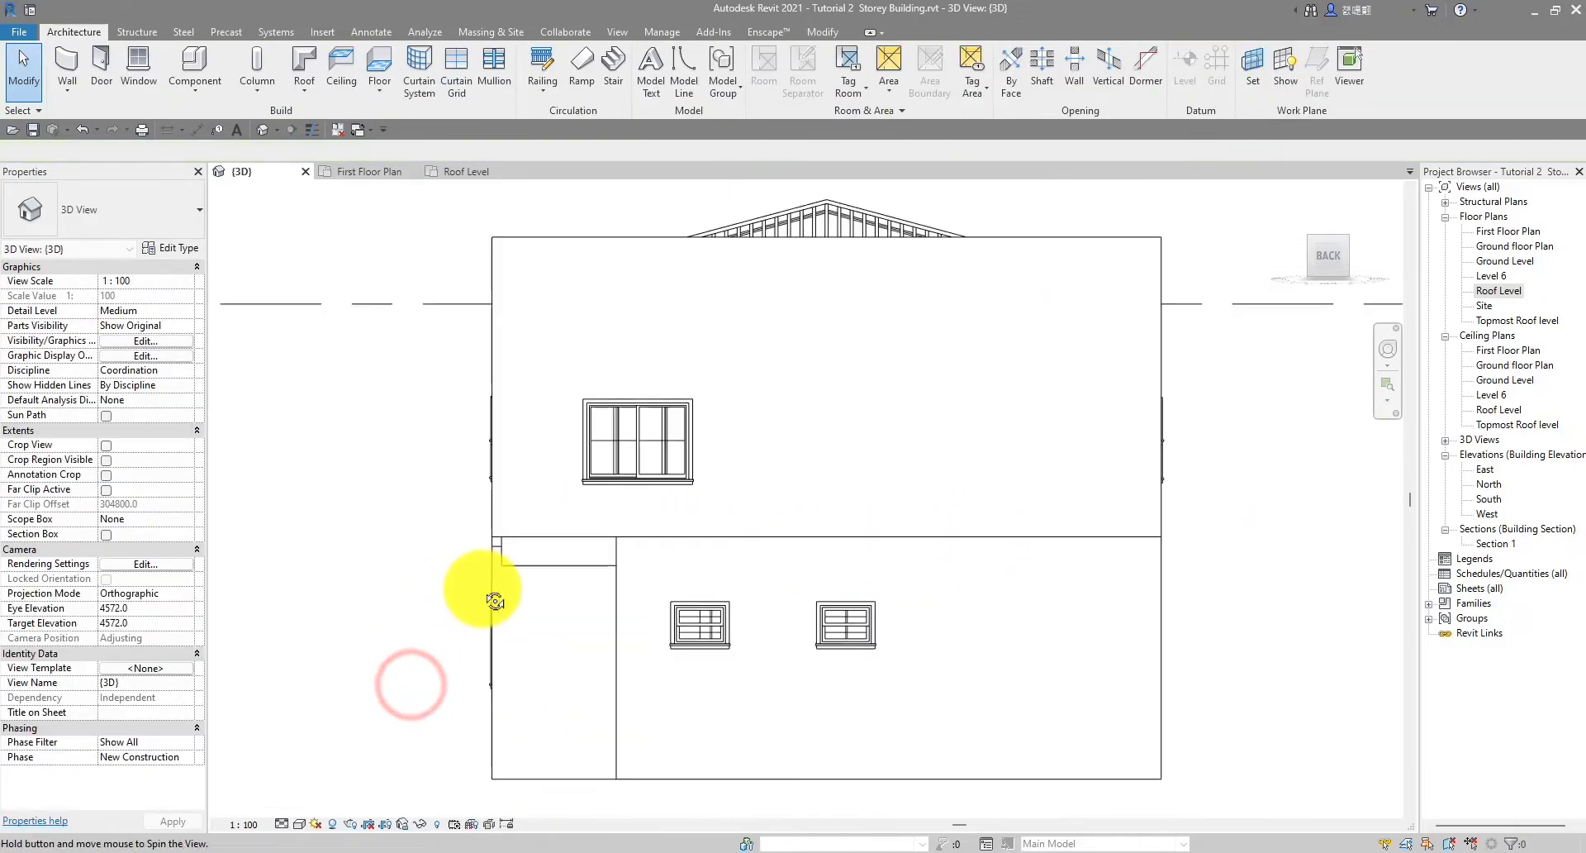
pyautogui.moveTo(411, 601)
pyautogui.keyDown('shift'); pyautogui.mouseDown(button='middle')
pyautogui.moveTo(743, 668)
pyautogui.moveTo(1063, 689)
pyautogui.moveTo(914, 697)
pyautogui.moveTo(1140, 694)
pyautogui.moveTo(1029, 772)
pyautogui.moveTo(1063, 241)
pyautogui.moveTo(1119, 339)
pyautogui.moveTo(1098, 595)
pyautogui.moveTo(894, 158)
pyautogui.moveTo(811, 213)
pyautogui.mouseUp(button='middle'); pyautogui.keyUp('shift')
pyautogui.scroll(1, 942, 641)
pyautogui.scroll(-3, 875, 590)
pyautogui.scroll(2, 804, 265)
pyautogui.scroll(3, 889, 336)
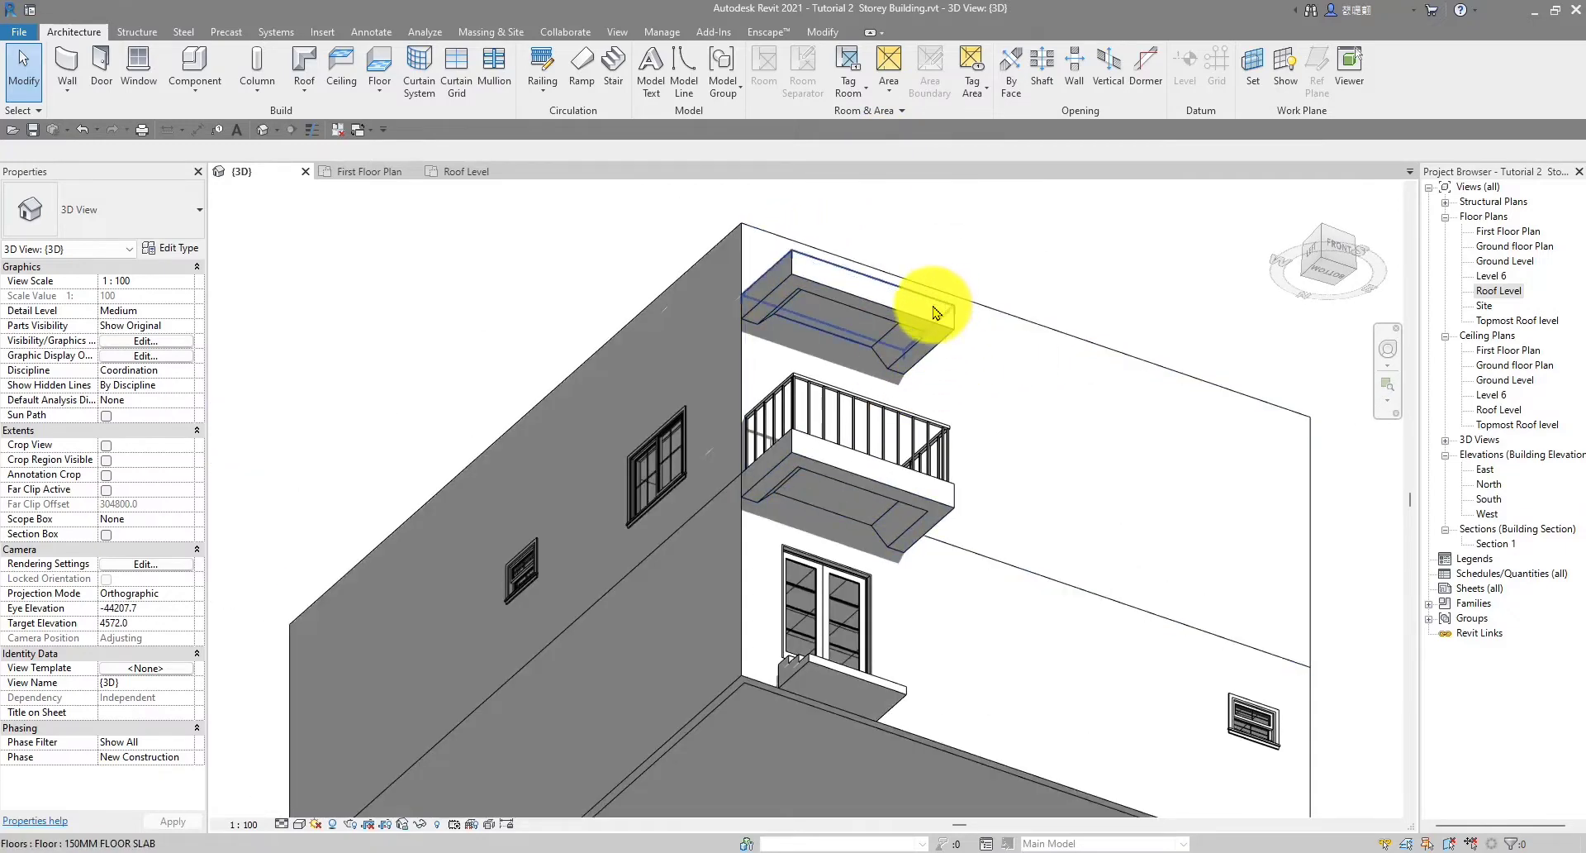
pyautogui.scroll(2, 777, 488)
pyautogui.scroll(-5, 776, 487)
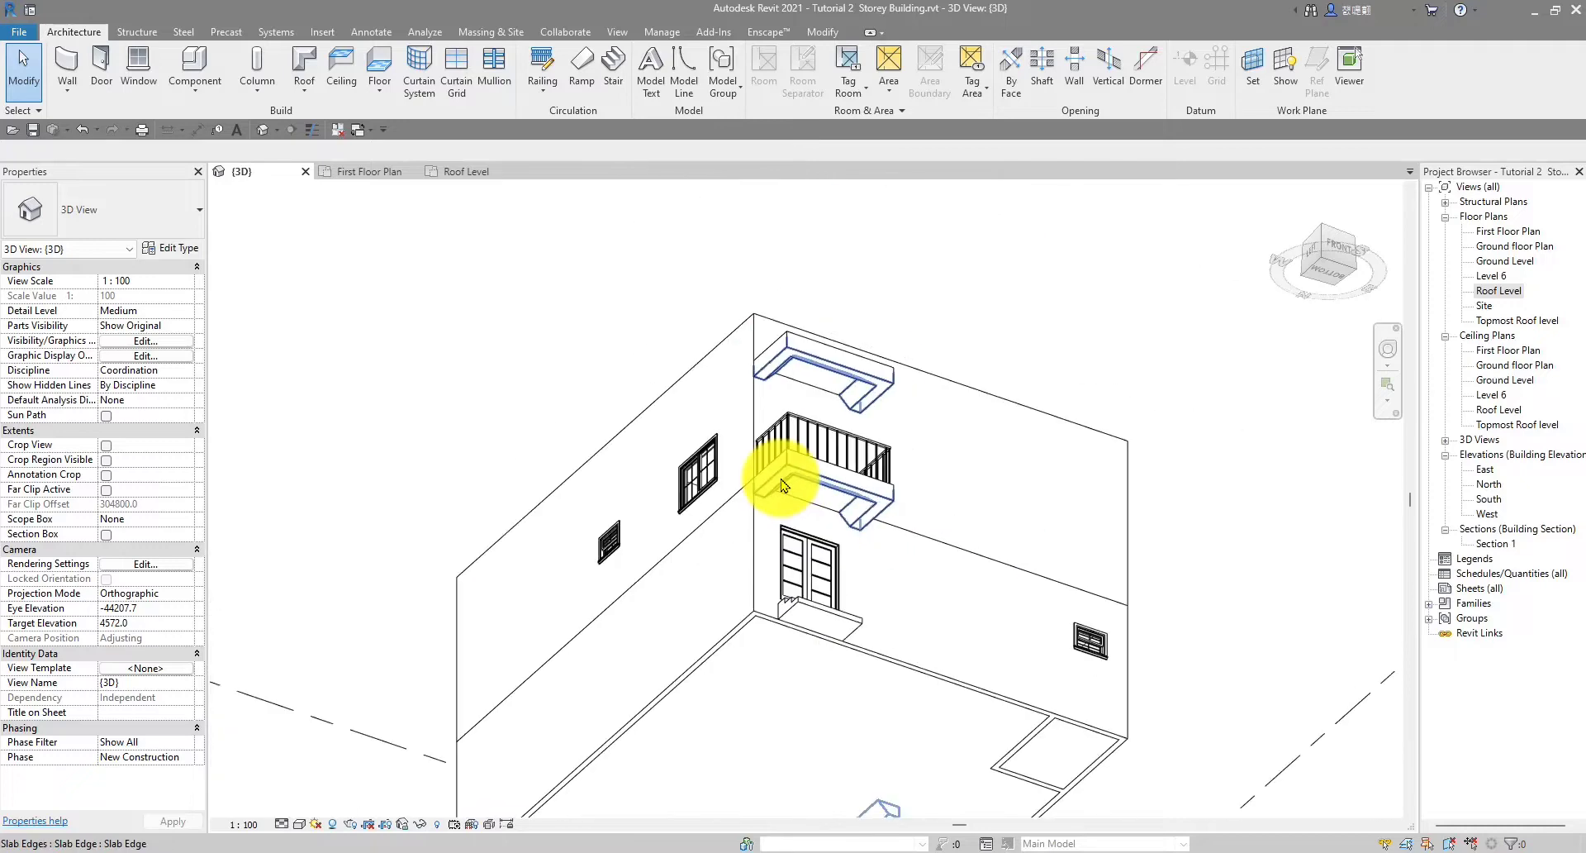
pyautogui.scroll(-3, 784, 480)
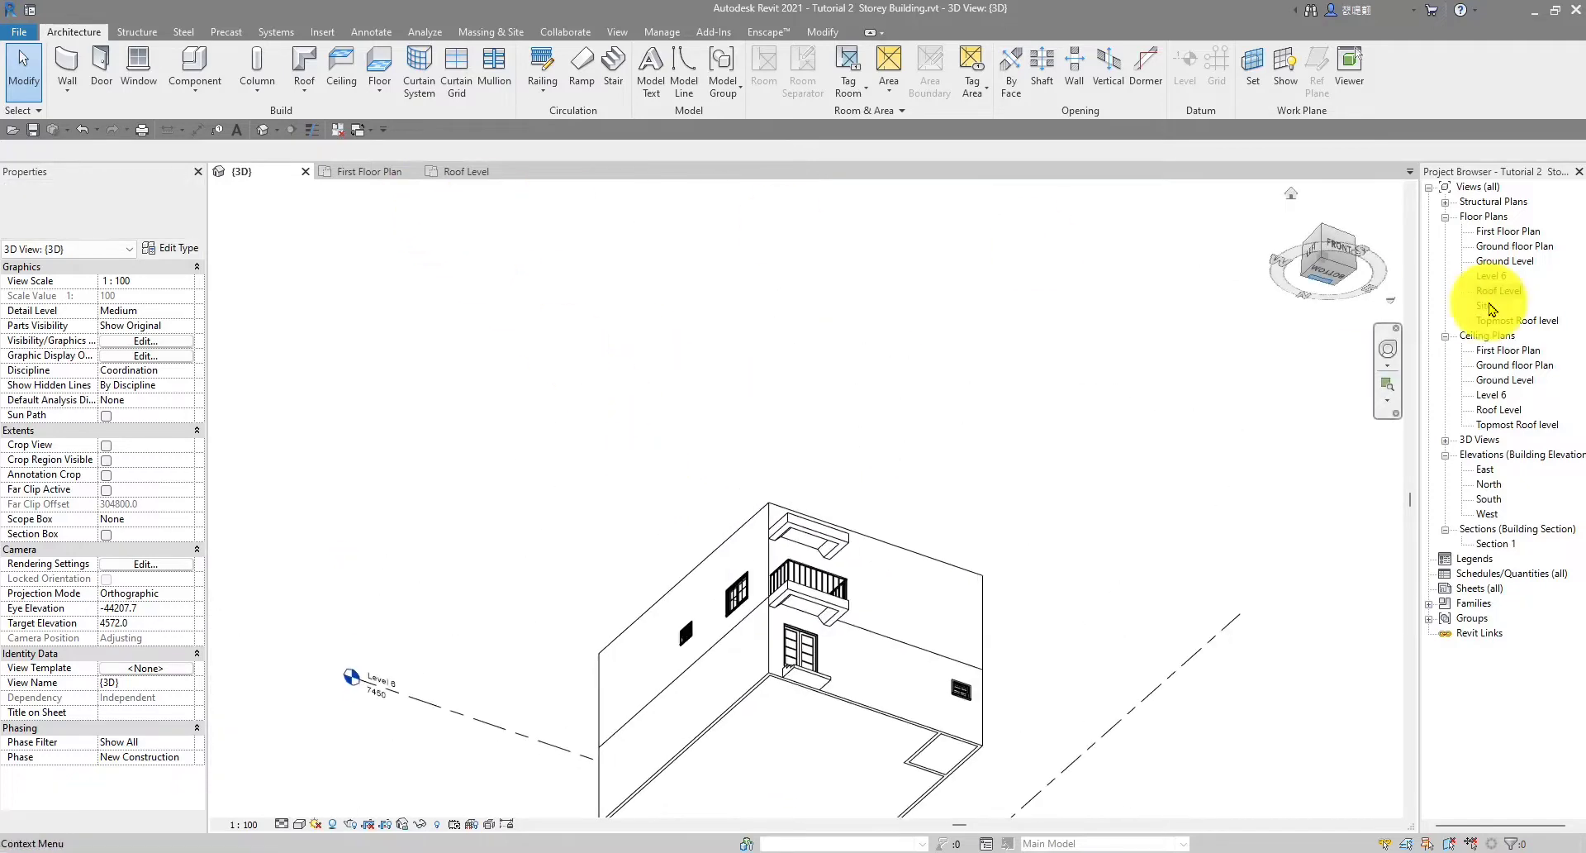
# In the Ground floor Plan, start a new wall near the front entrance using the Generic - 300mm type
pyautogui.click(1505, 246)
pyautogui.doubleClick(1506, 246)
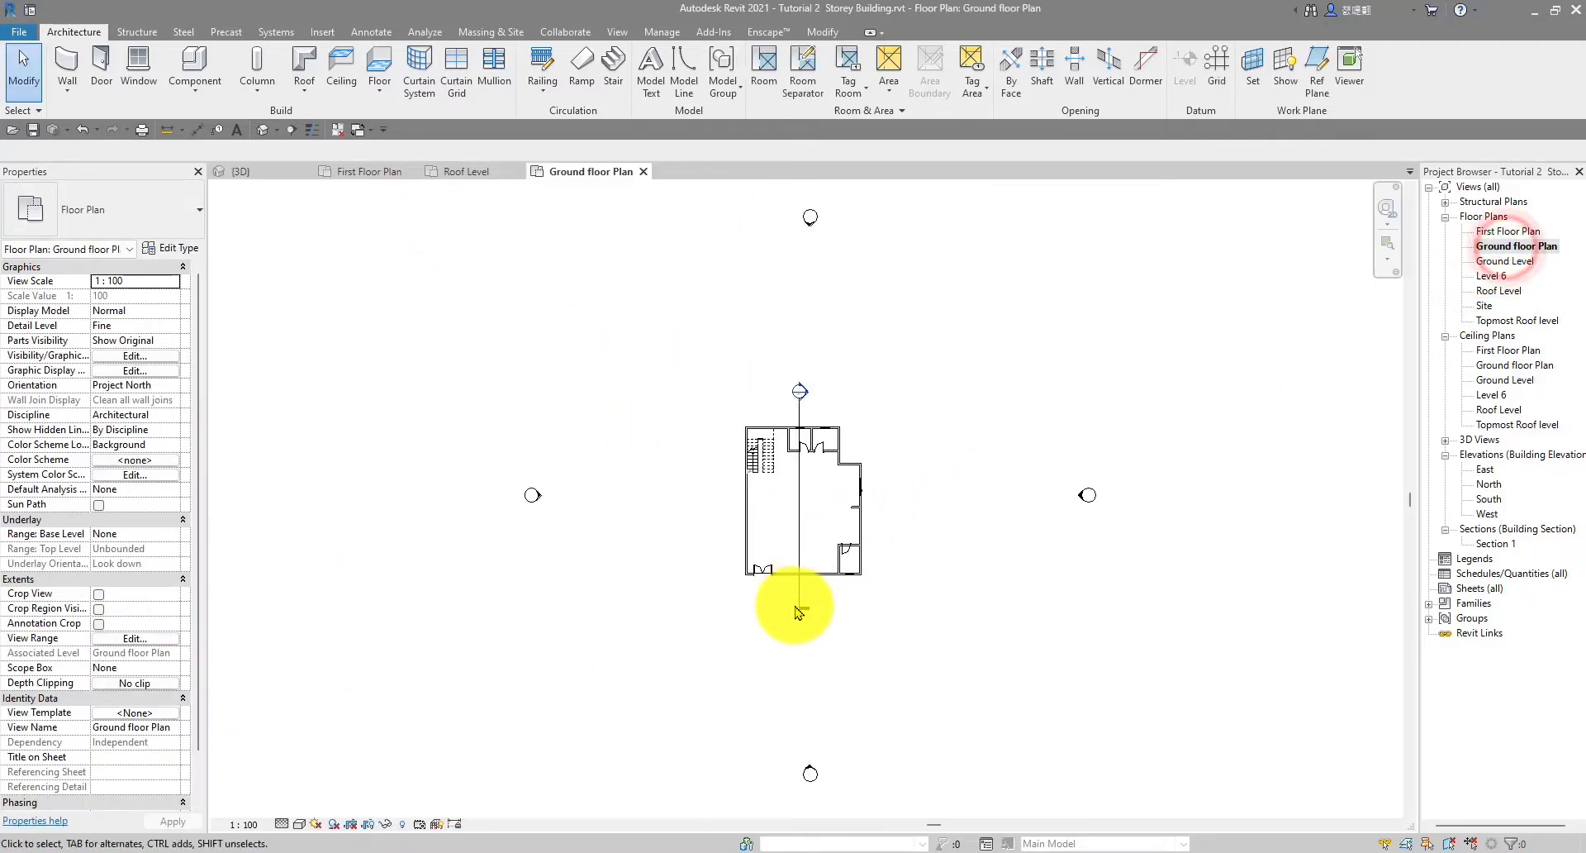
pyautogui.scroll(5, 769, 579)
pyautogui.scroll(-2, 818, 705)
pyautogui.moveTo(814, 552)
pyautogui.mouseDown(button='middle')
pyautogui.moveTo(818, 704)
pyautogui.moveTo(814, 529)
pyautogui.mouseUp(button='middle')
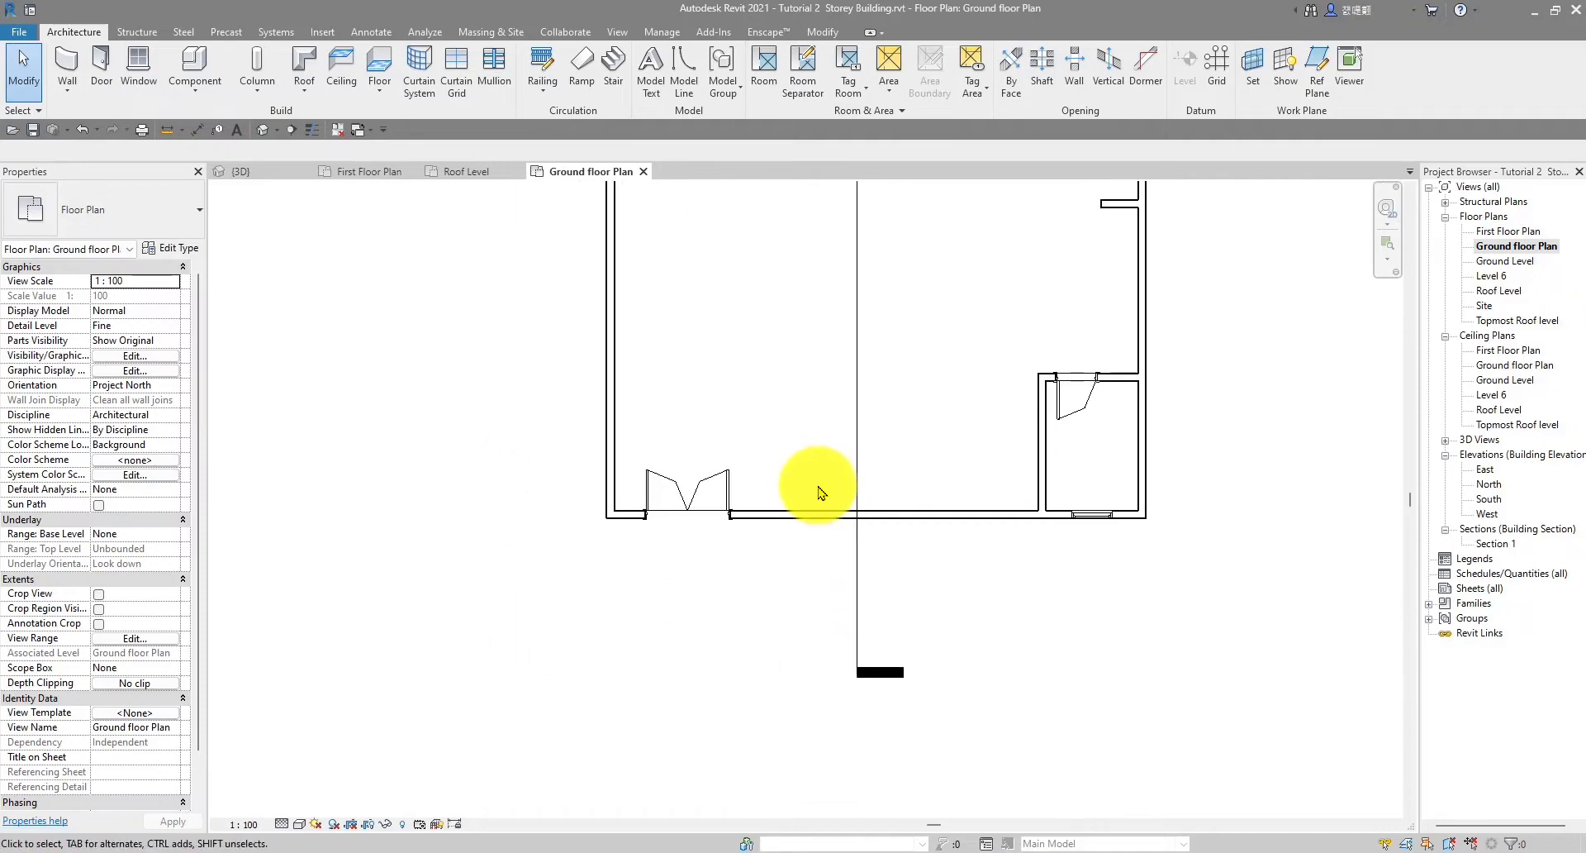
pyautogui.click(86, 76)
pyautogui.click(105, 209)
pyautogui.scroll(-2, 128, 496)
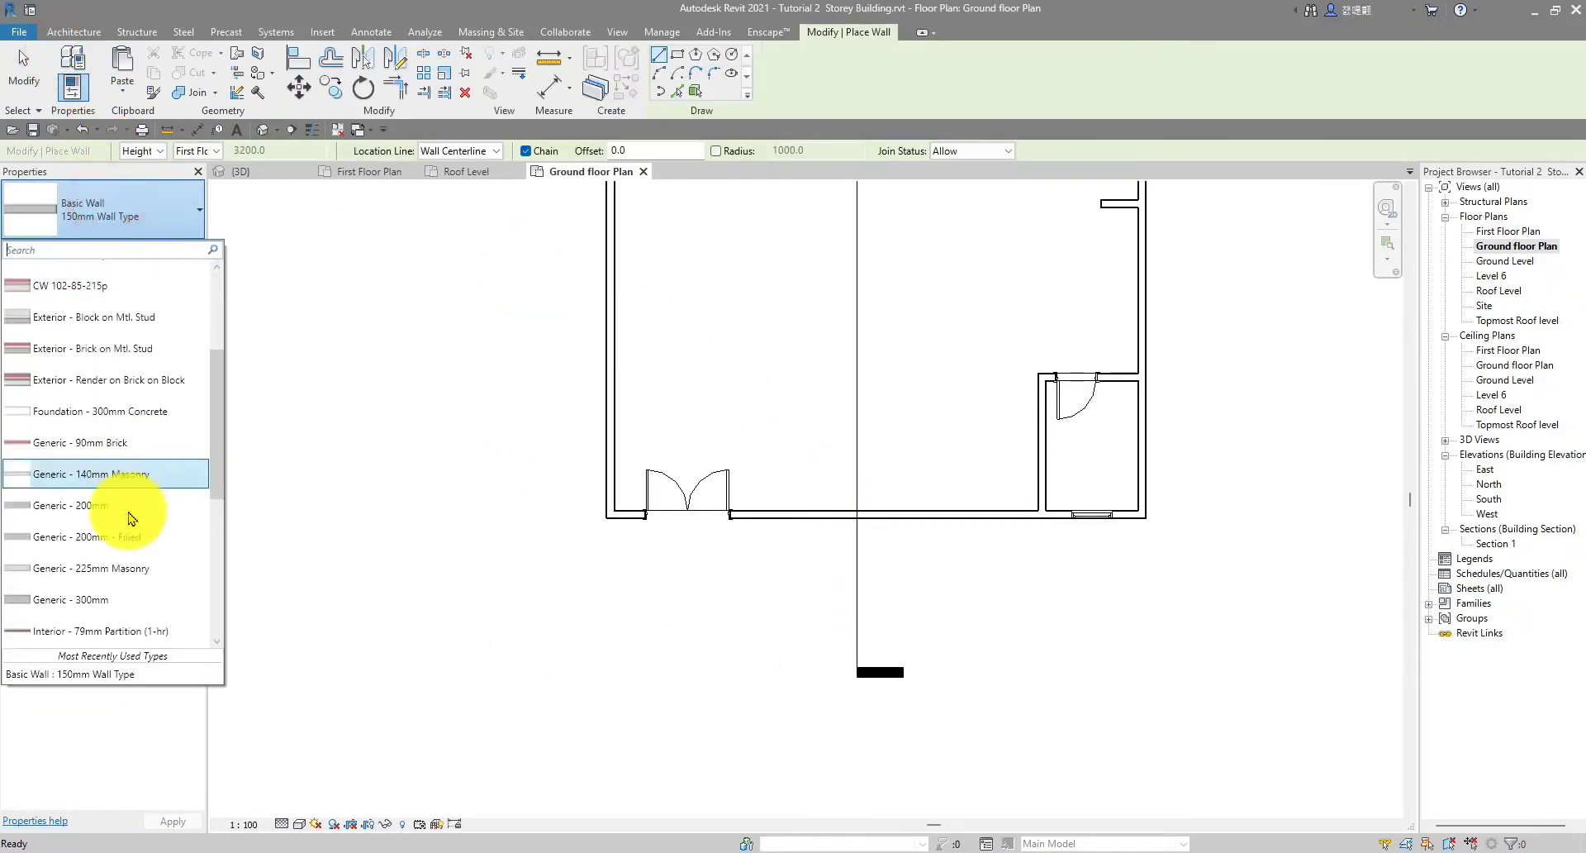
pyautogui.scroll(-3, 130, 515)
pyautogui.click(130, 479)
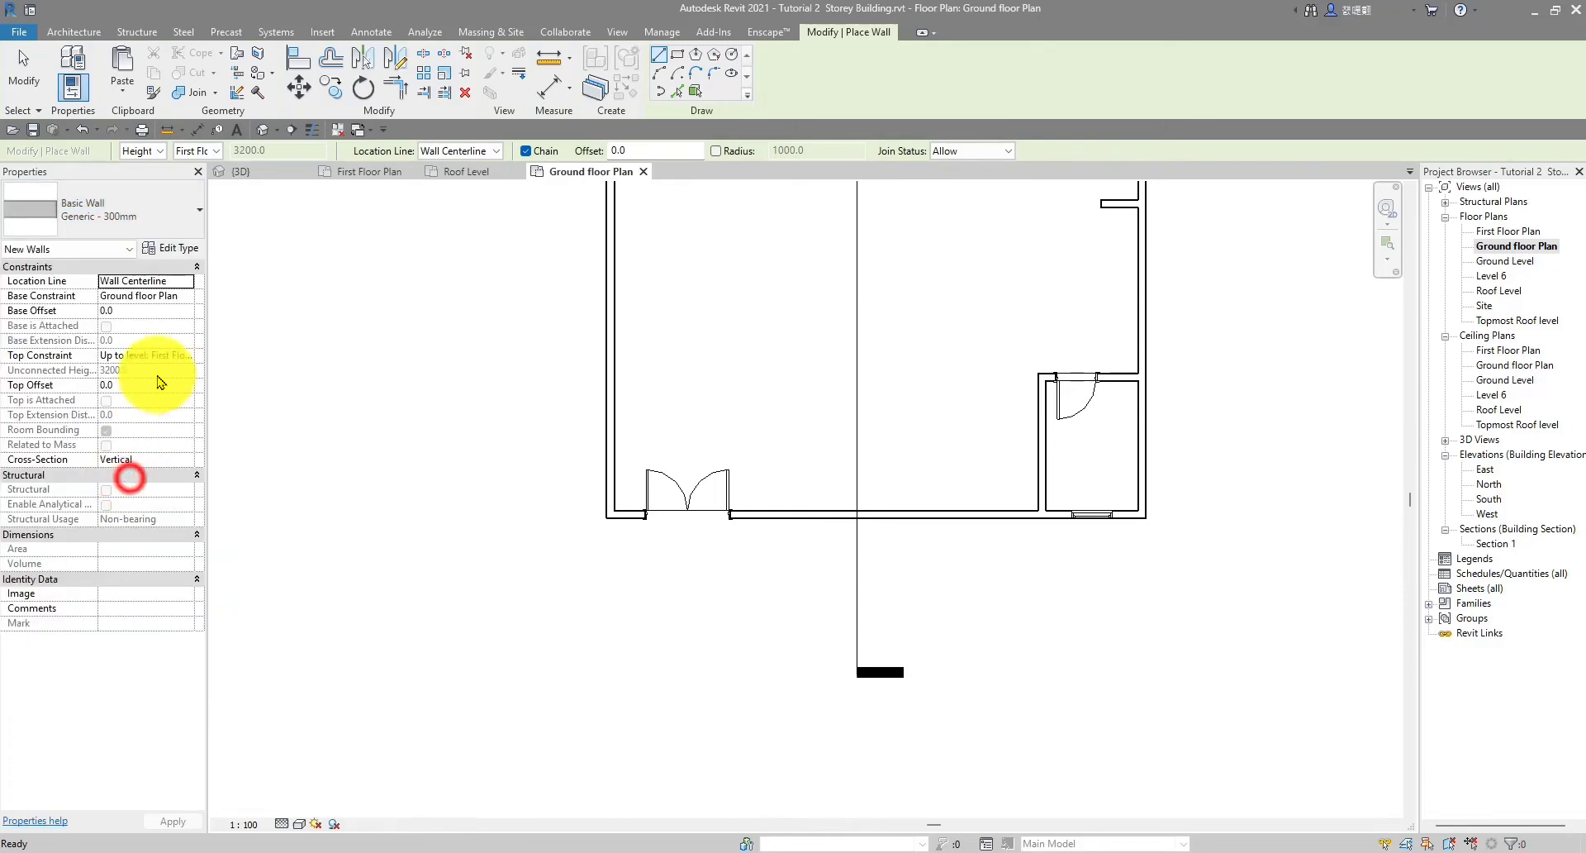
# Duplicate the Generic - 300mm wall type under the suggested name and set its structure layer thickness to 500 mm
pyautogui.click(190, 250)
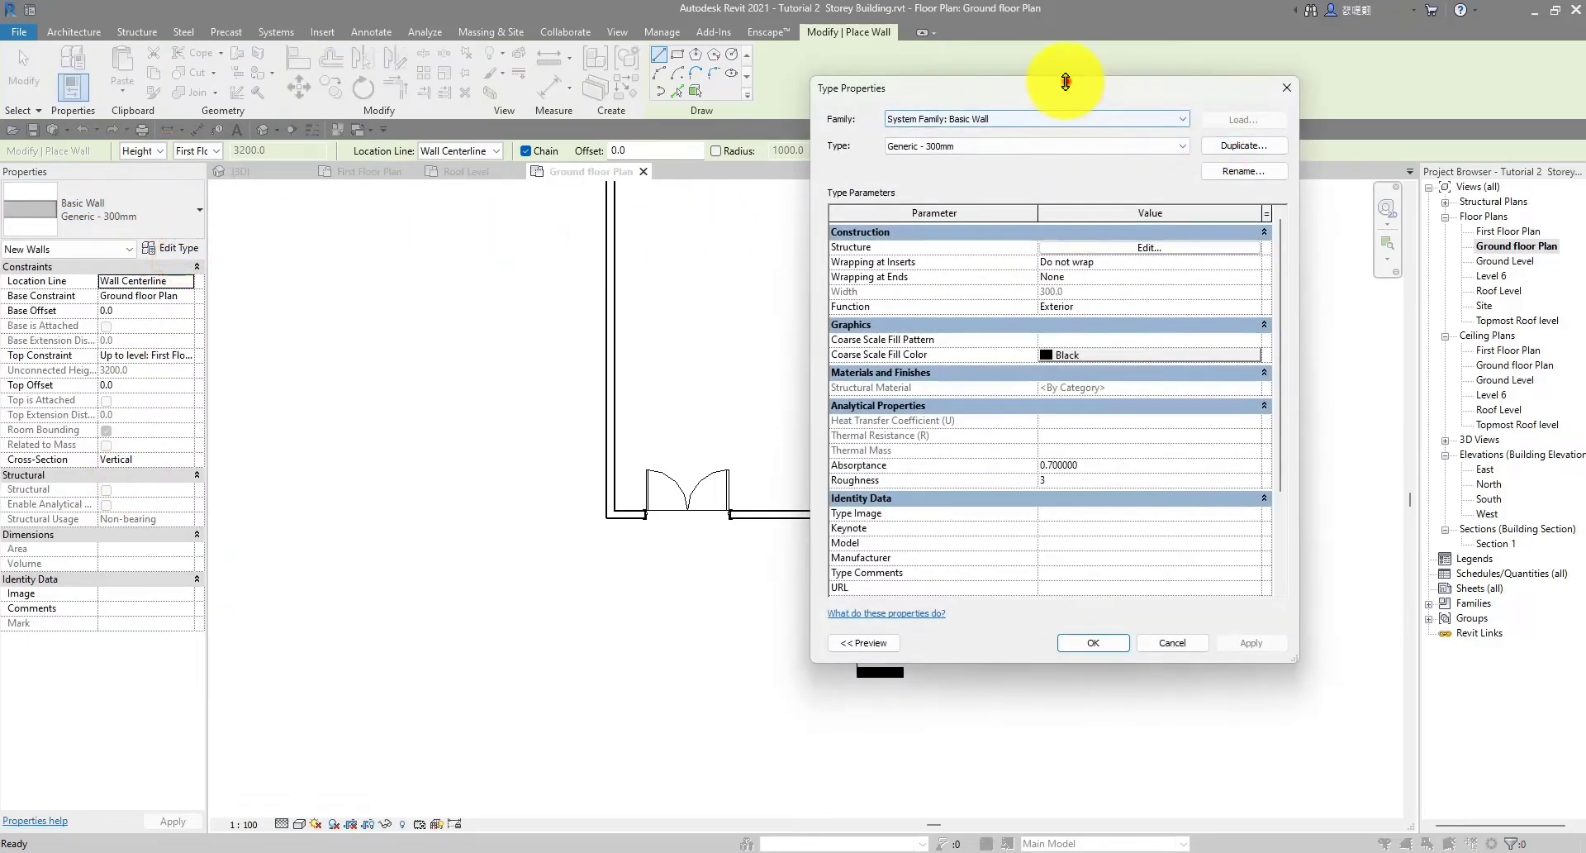
pyautogui.moveTo(1066, 81); pyautogui.dragTo(800, 87)
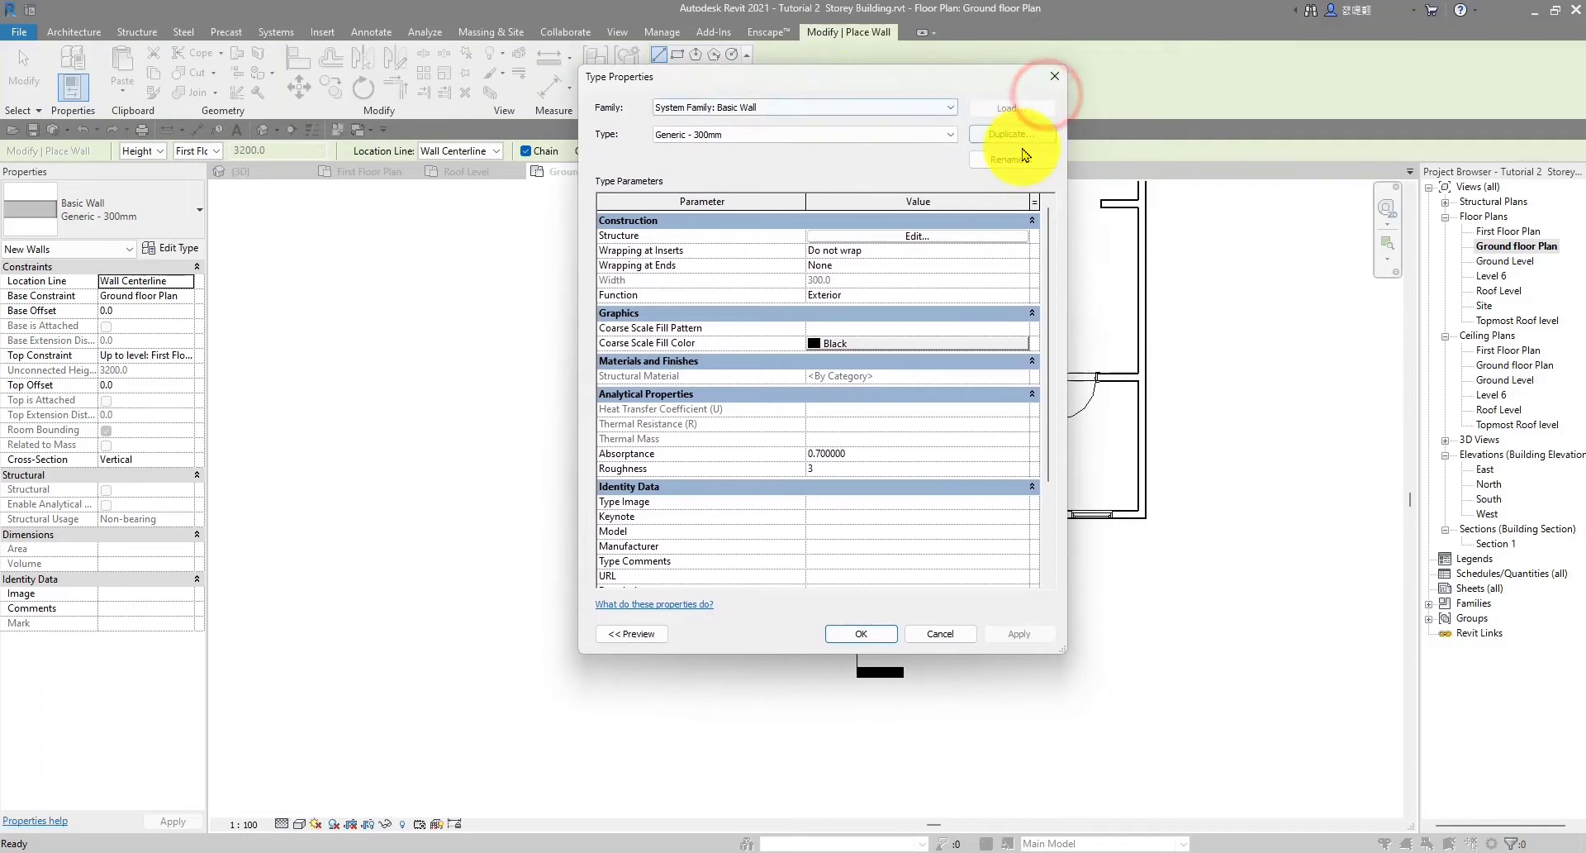
pyautogui.click(1008, 135)
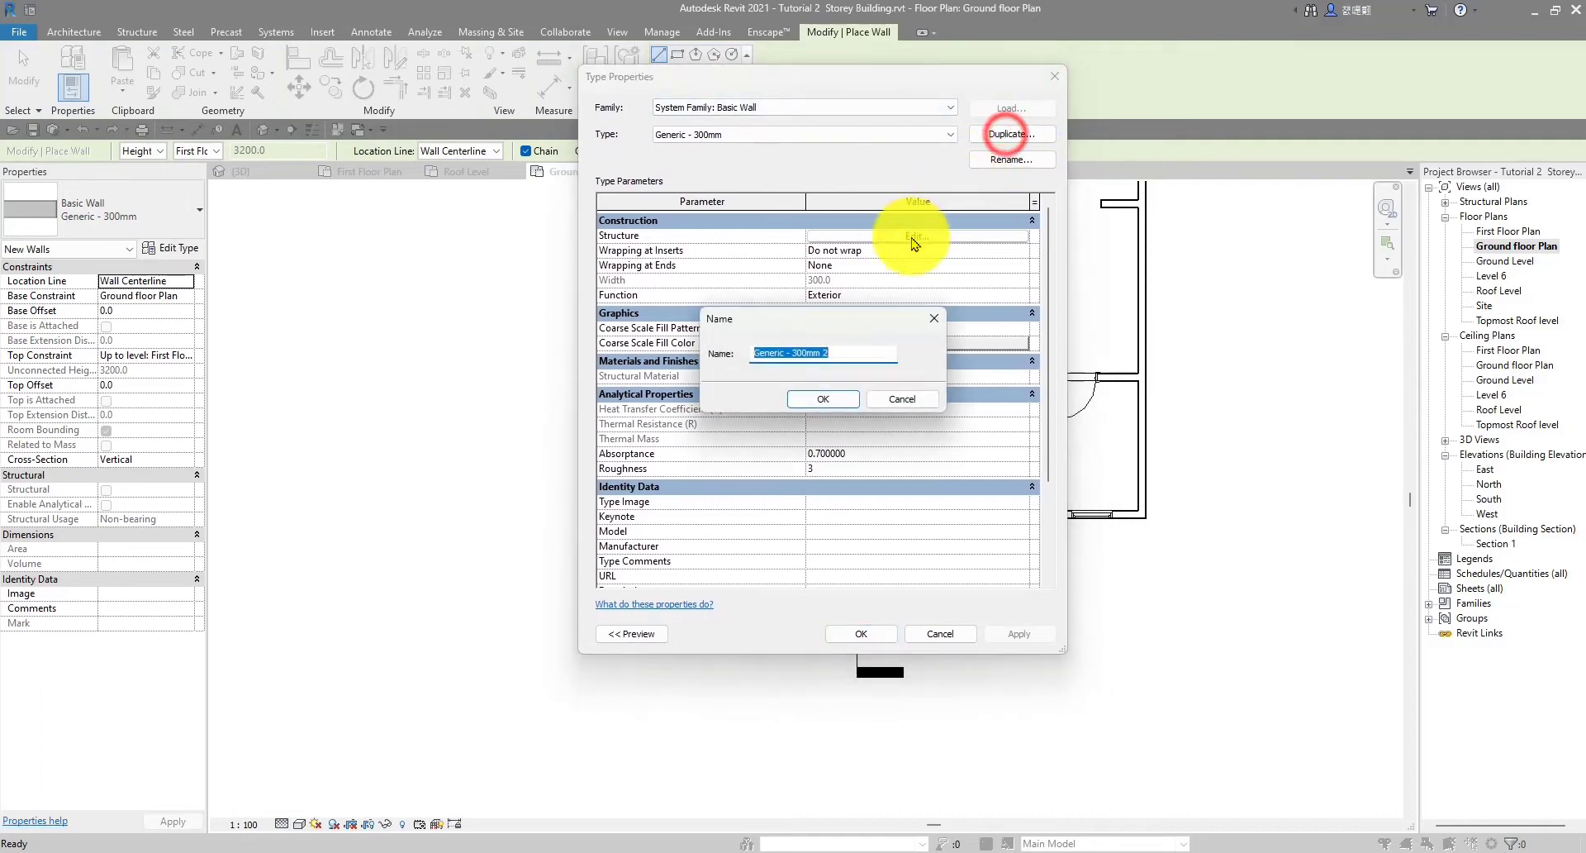
pyautogui.click(828, 401)
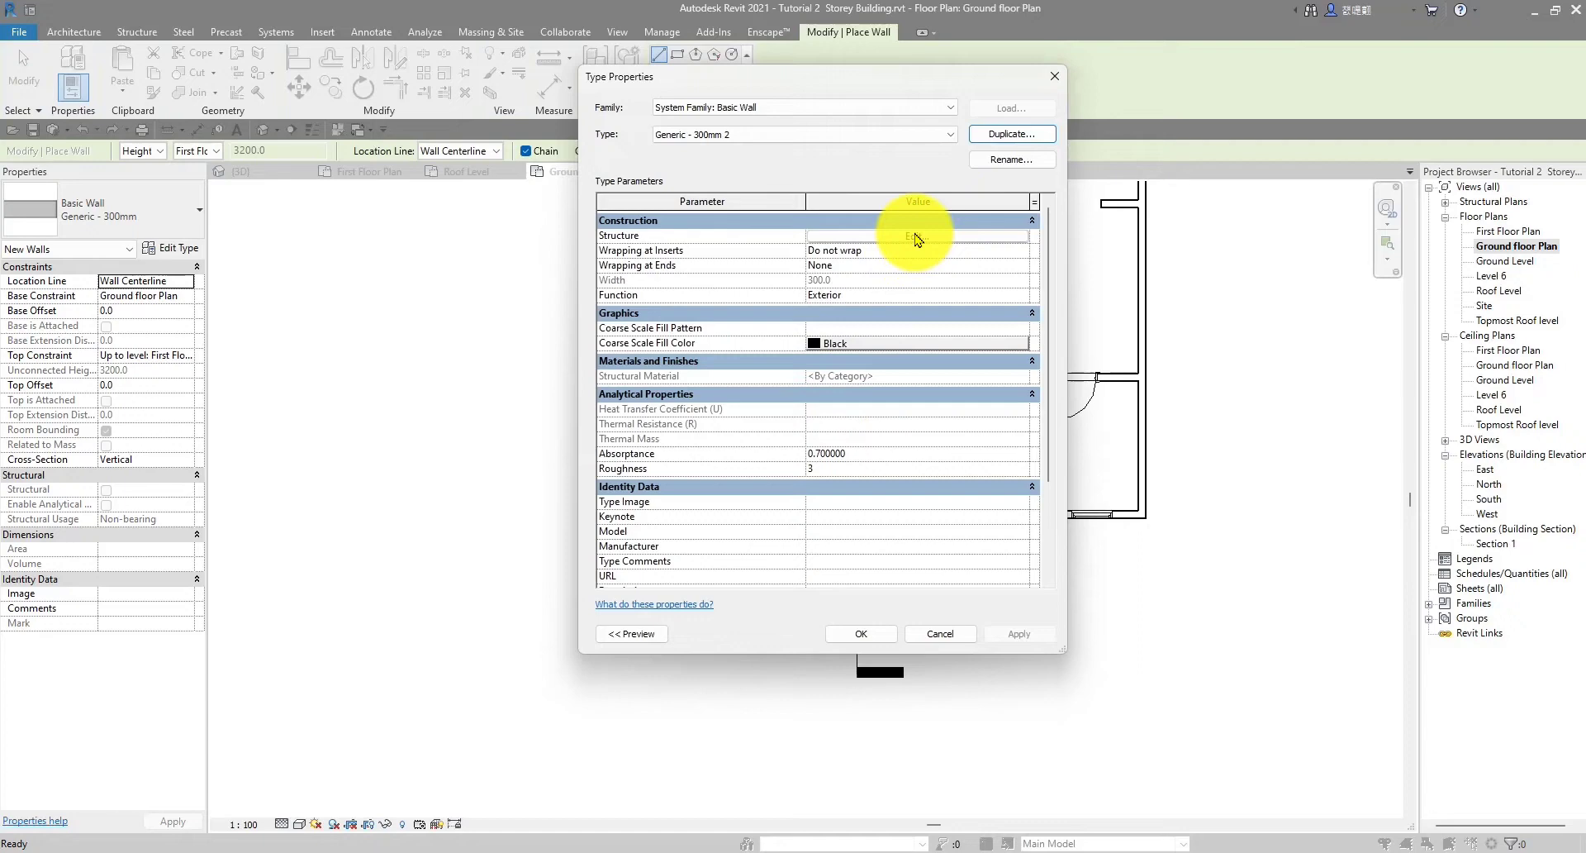
pyautogui.click(917, 237)
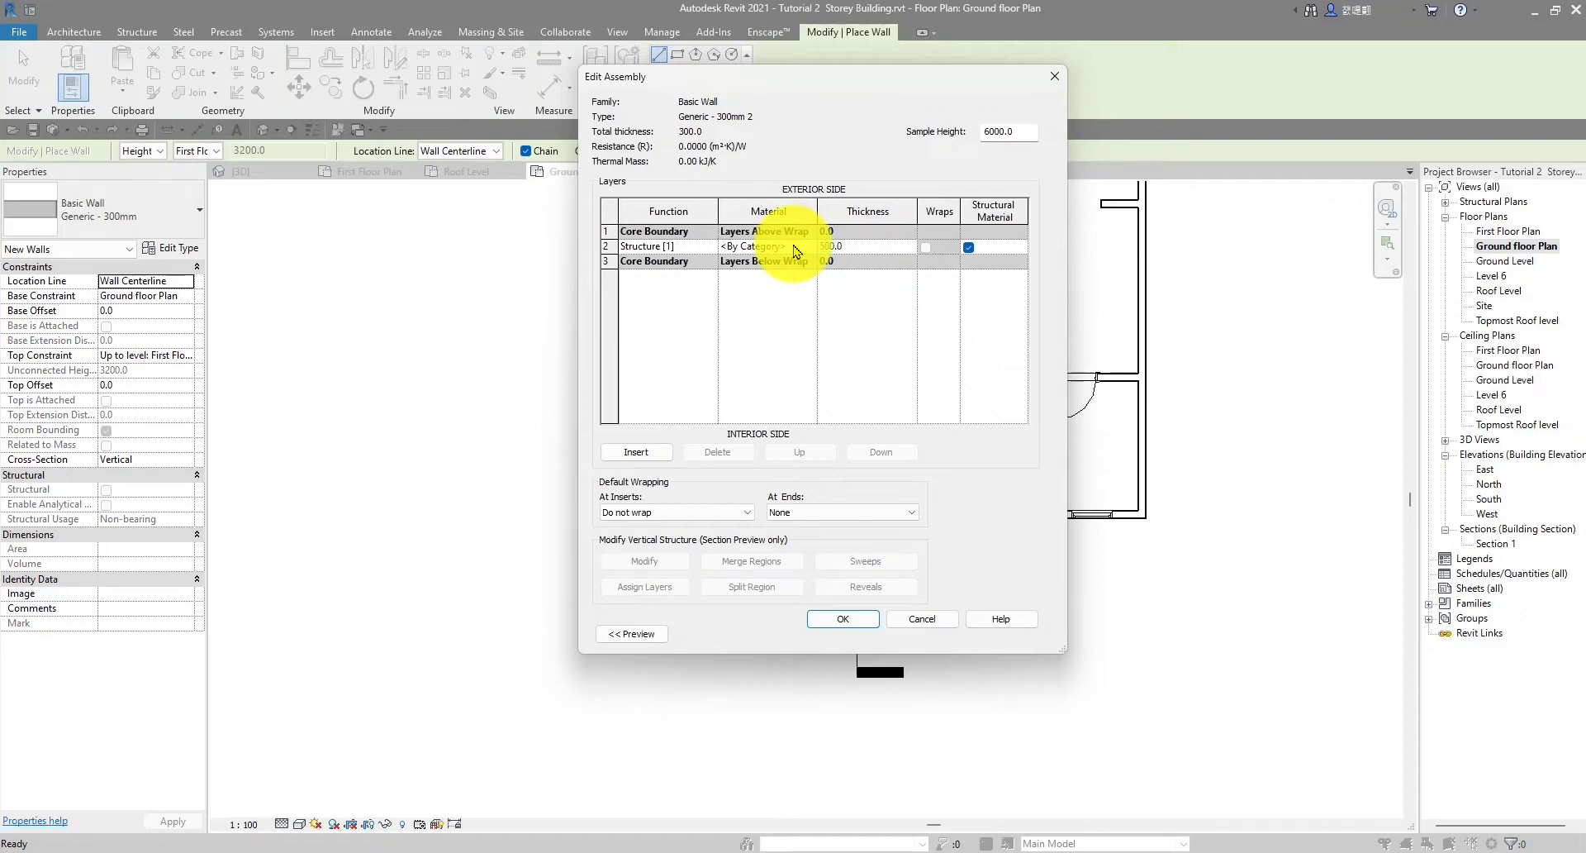
pyautogui.click(843, 618)
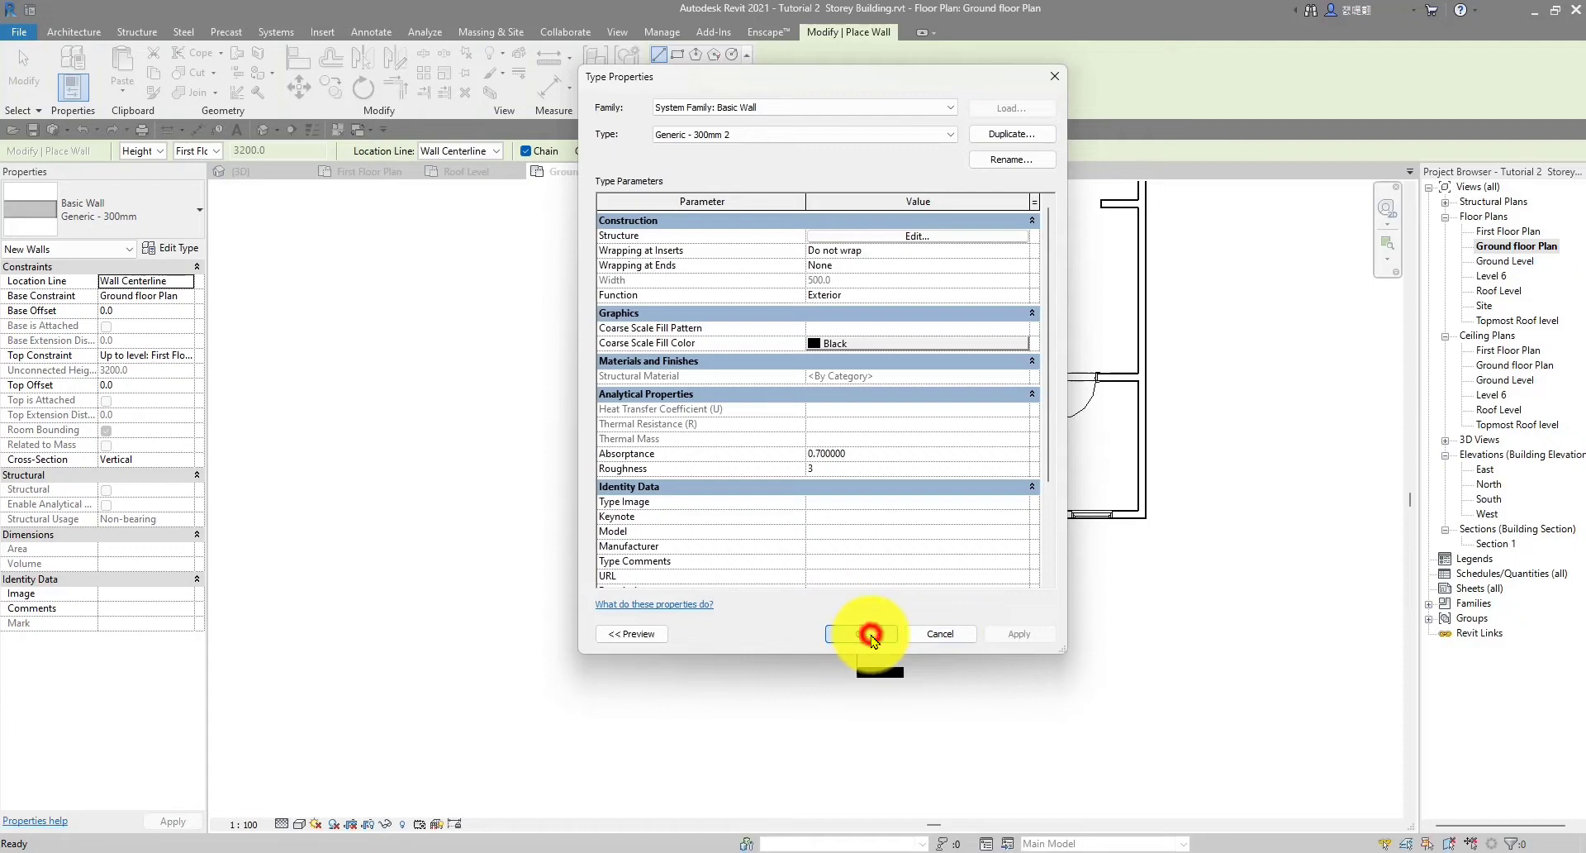
pyautogui.click(871, 634)
# Draw a 2500 mm long wall against the outer face of the front wall, to the right of the double entrance door
pyautogui.scroll(2, 821, 533)
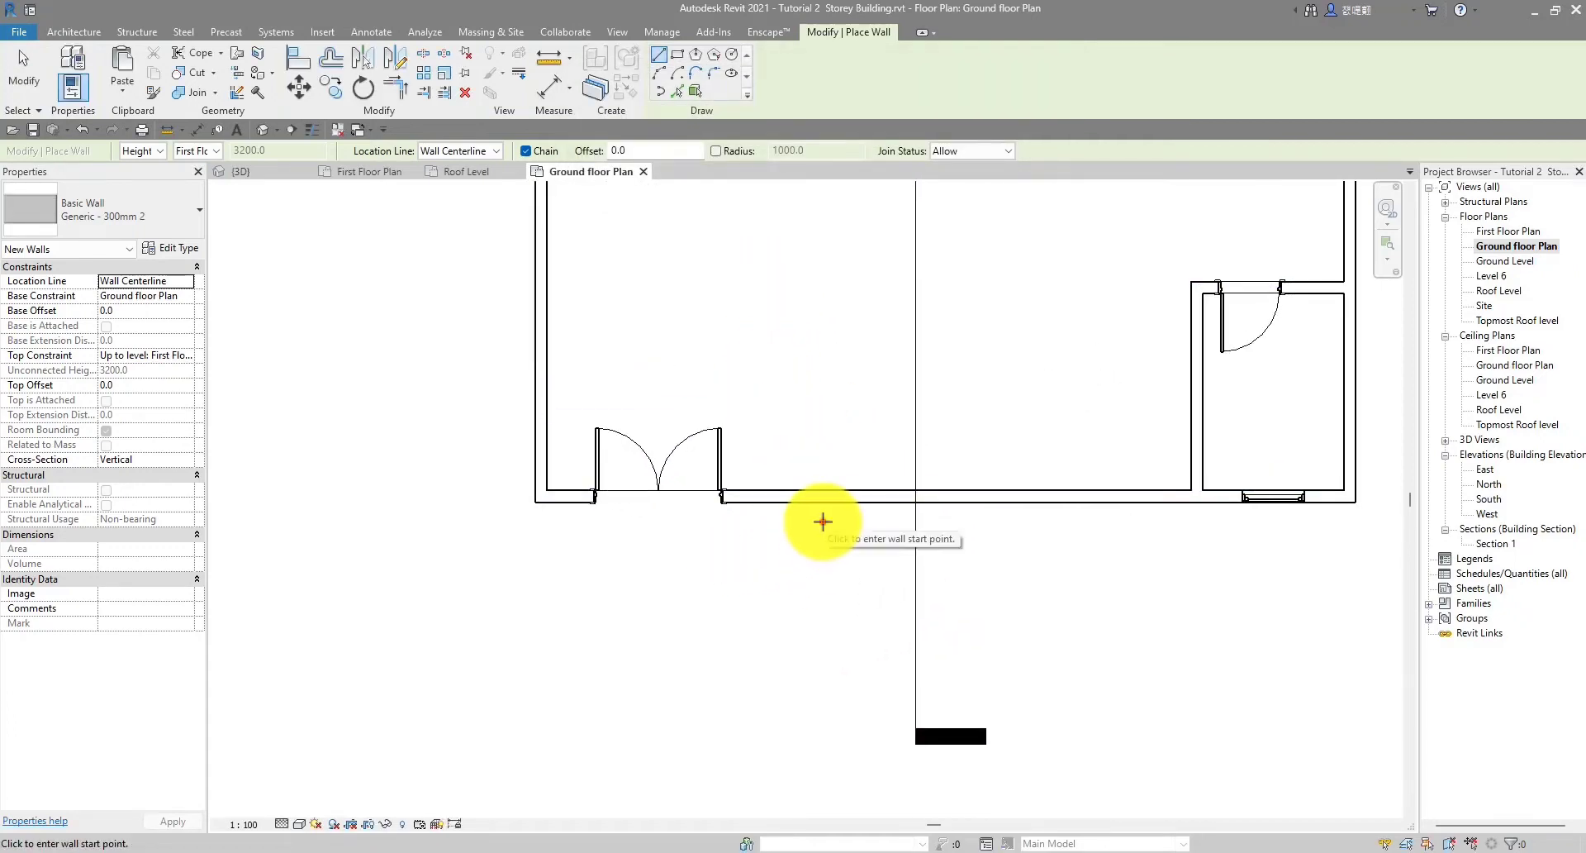
pyautogui.click(823, 522)
pyautogui.scroll(2, 1002, 527)
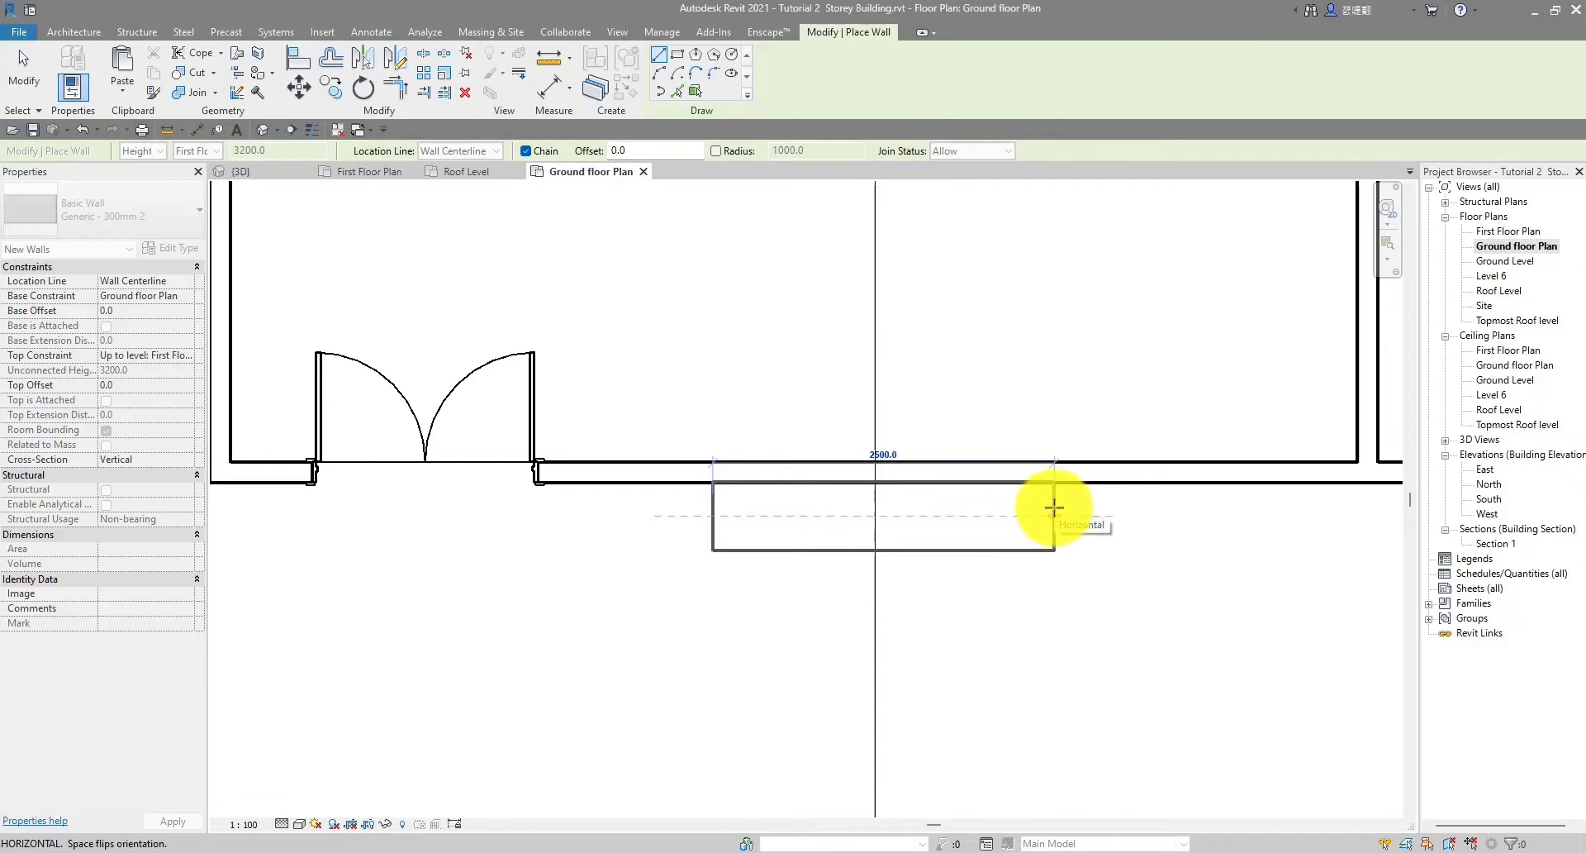
pyautogui.click(1054, 506)
pyautogui.scroll(-4, 1066, 512)
pyautogui.press('Escape')
pyautogui.press('Escape')
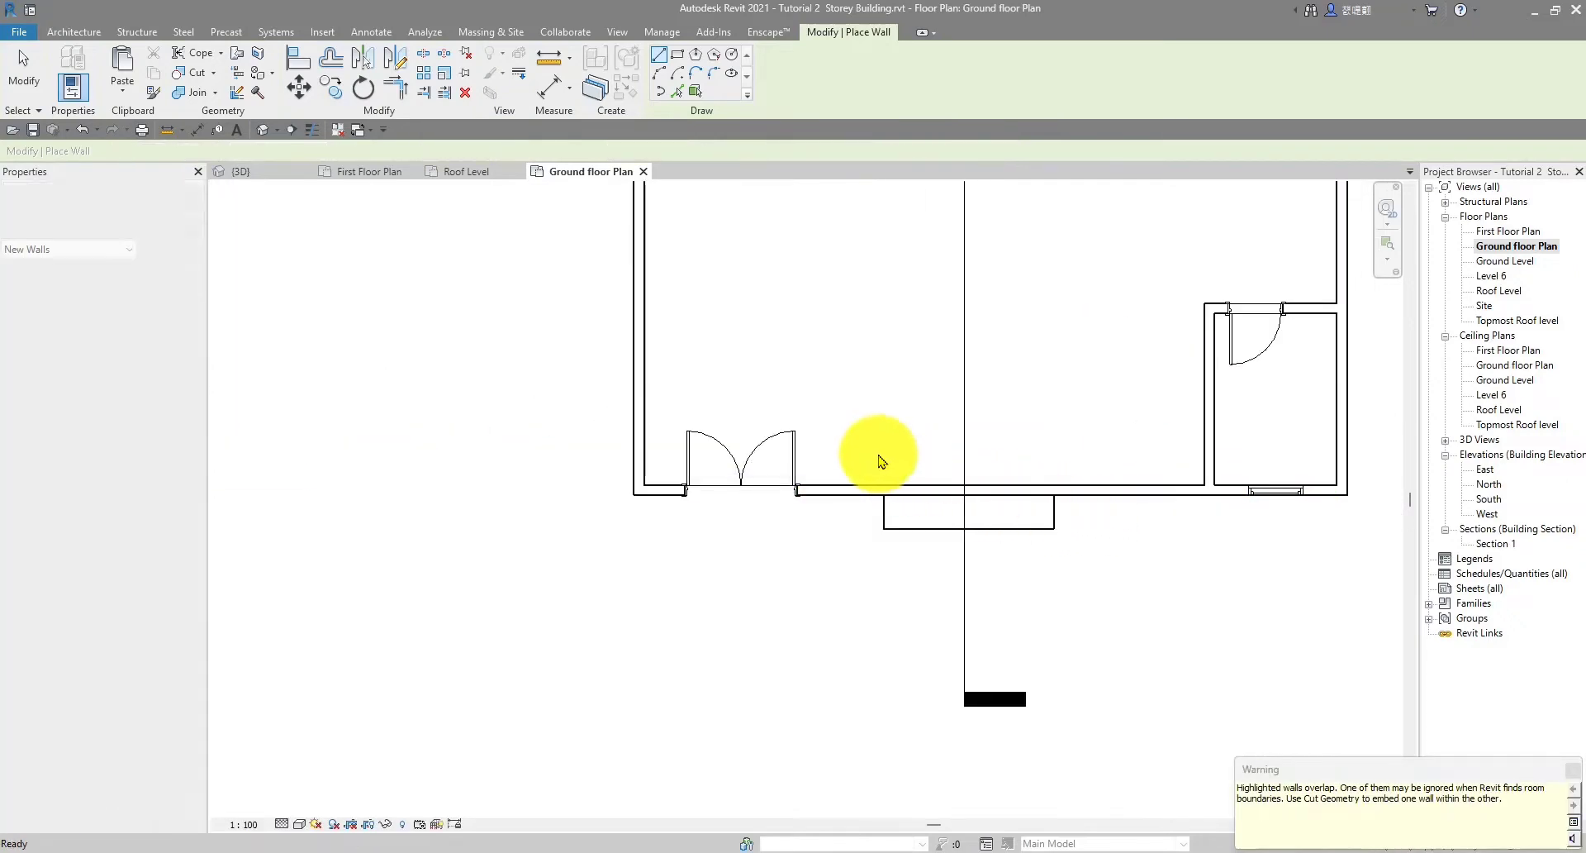
# In the 3D view, extend the new wall's base down to the bottom of the front wall, at a base offset of -600 mm
pyautogui.click(259, 177)
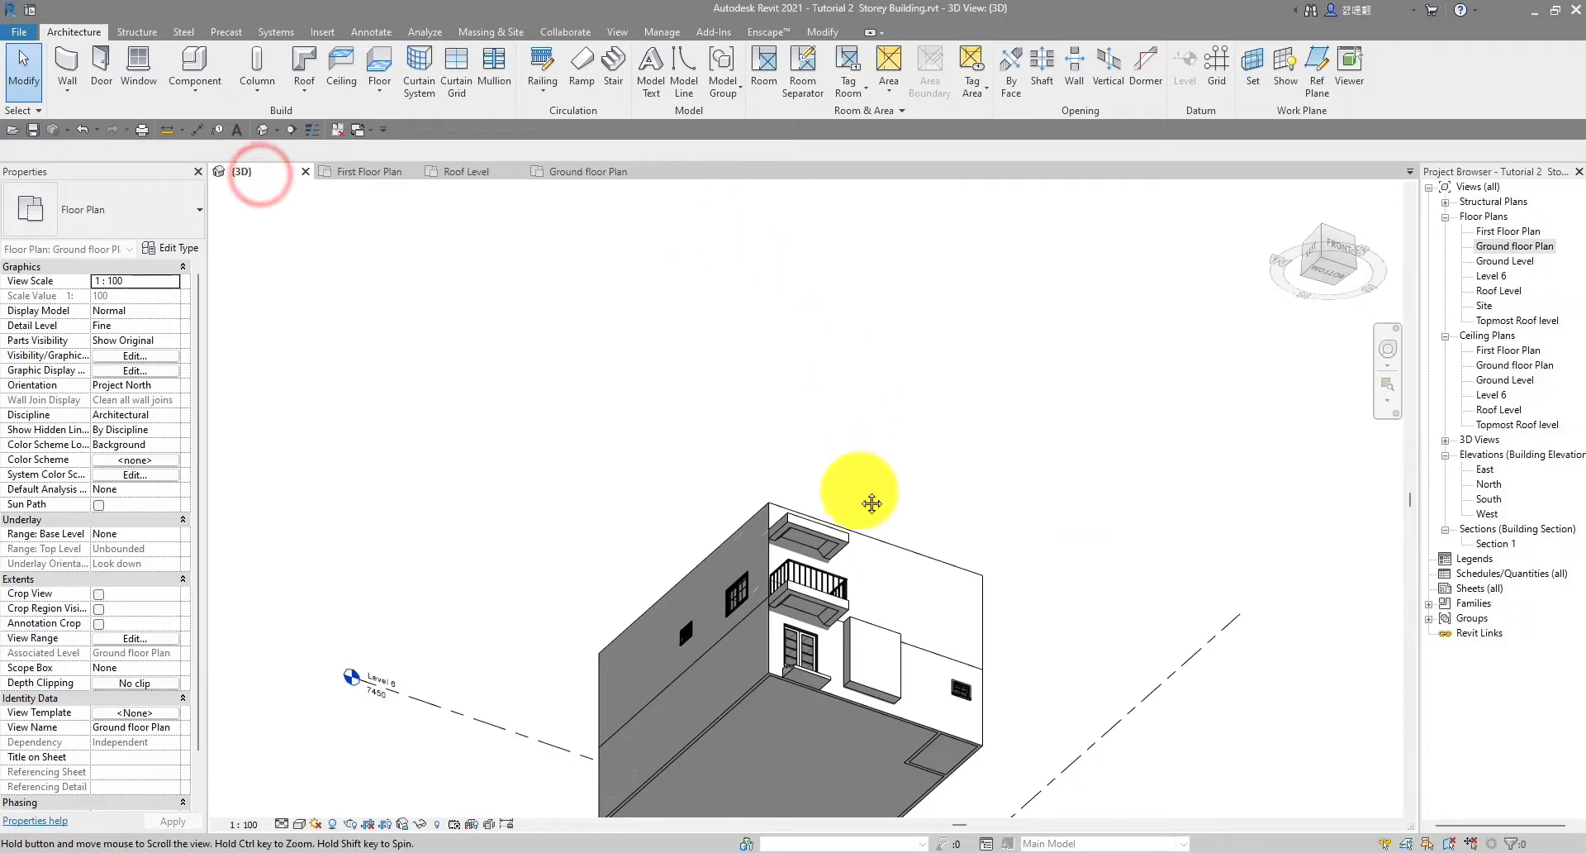
pyautogui.keyDown('shift'); pyautogui.moveTo(872, 504); pyautogui.dragTo(726, 499, button='middle'); pyautogui.keyUp('shift')
pyautogui.scroll(3, 723, 500)
pyautogui.click(706, 492)
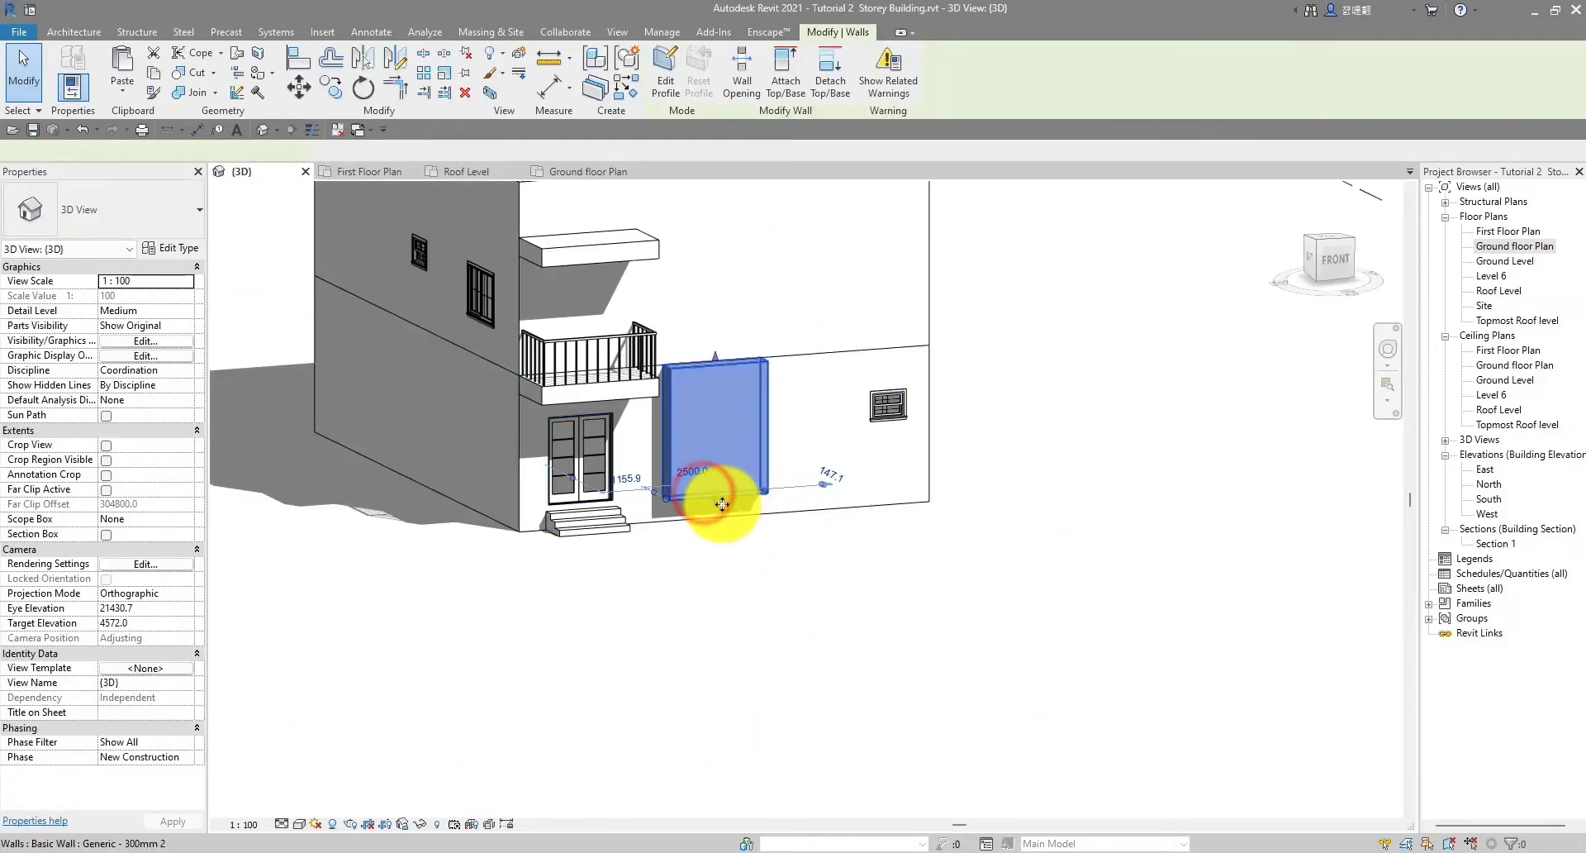
pyautogui.click(1337, 264)
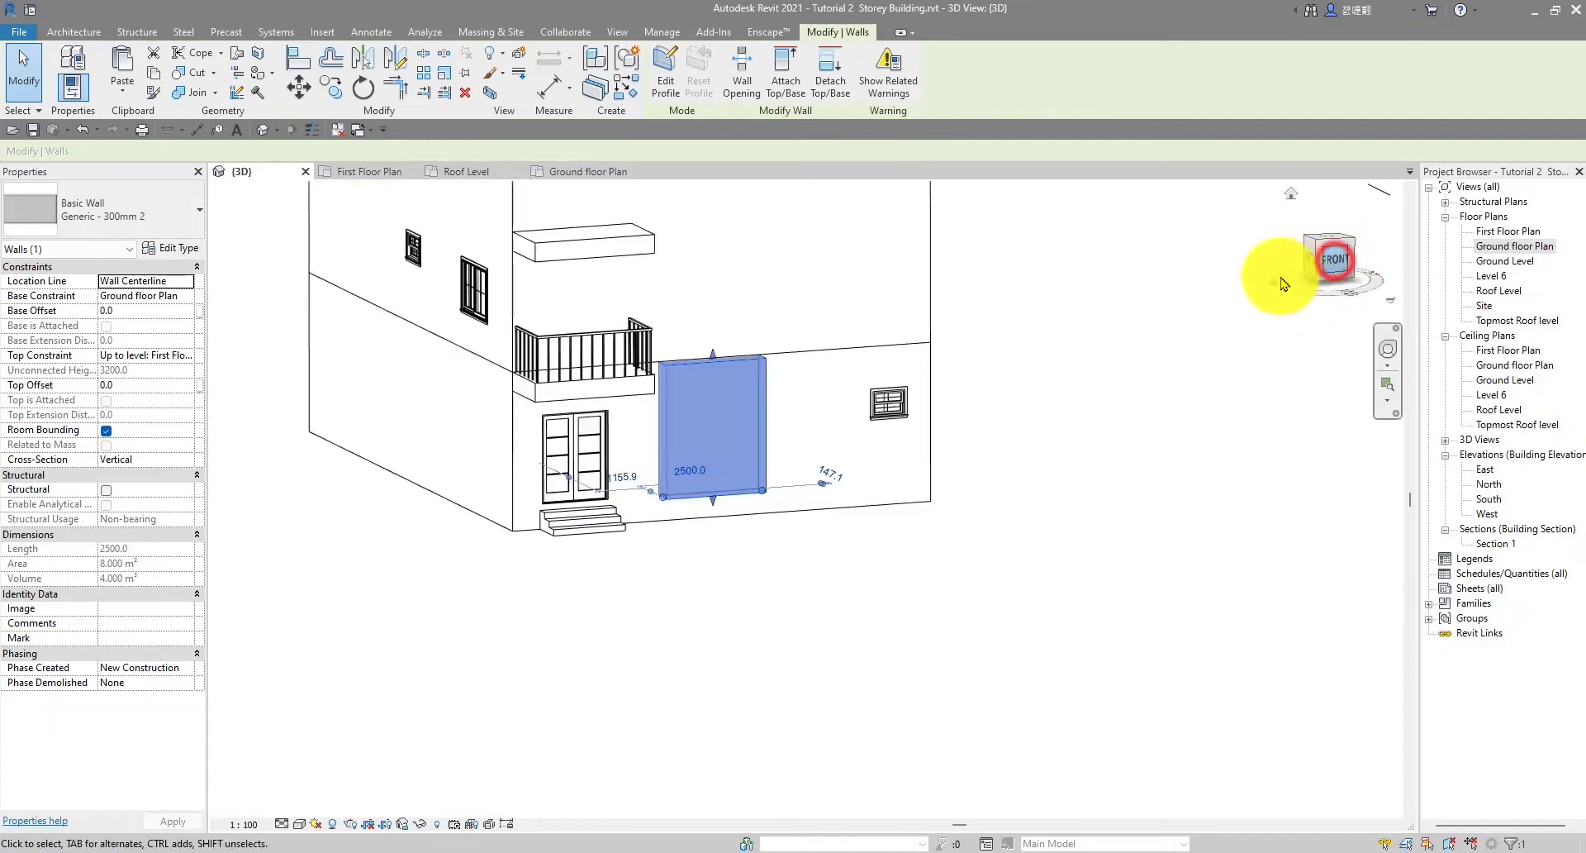
pyautogui.scroll(-2, 611, 627)
pyautogui.scroll(-2, 714, 647)
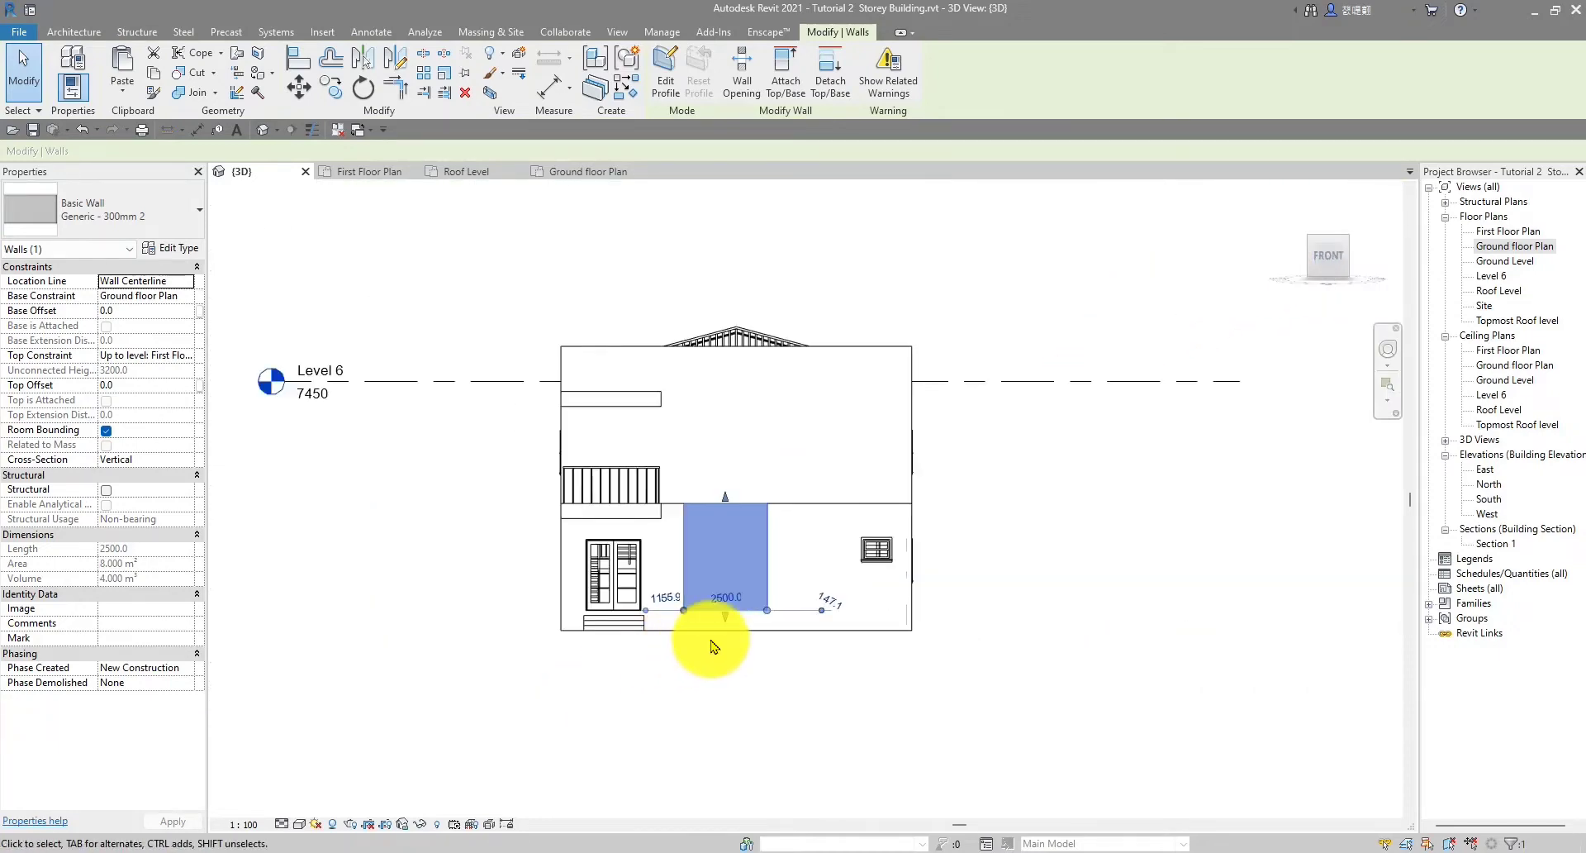
pyautogui.scroll(2, 724, 628)
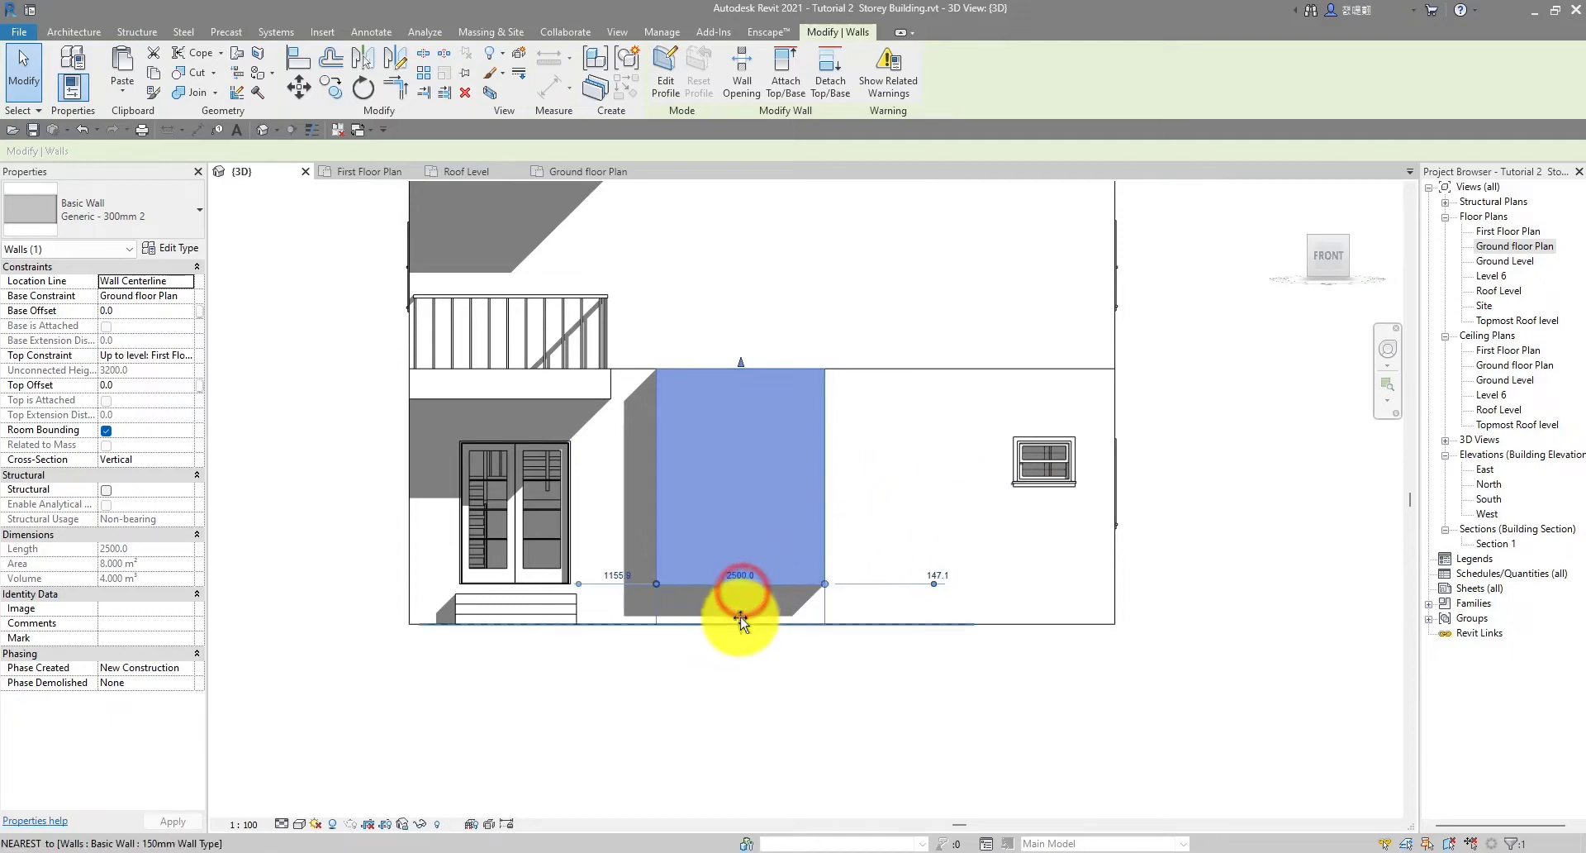
pyautogui.moveTo(740, 618); pyautogui.dragTo(736, 657)
# Raise the new wall's top to the top of the front parapet, at a top offset of 4700 mm
pyautogui.scroll(-2, 765, 342)
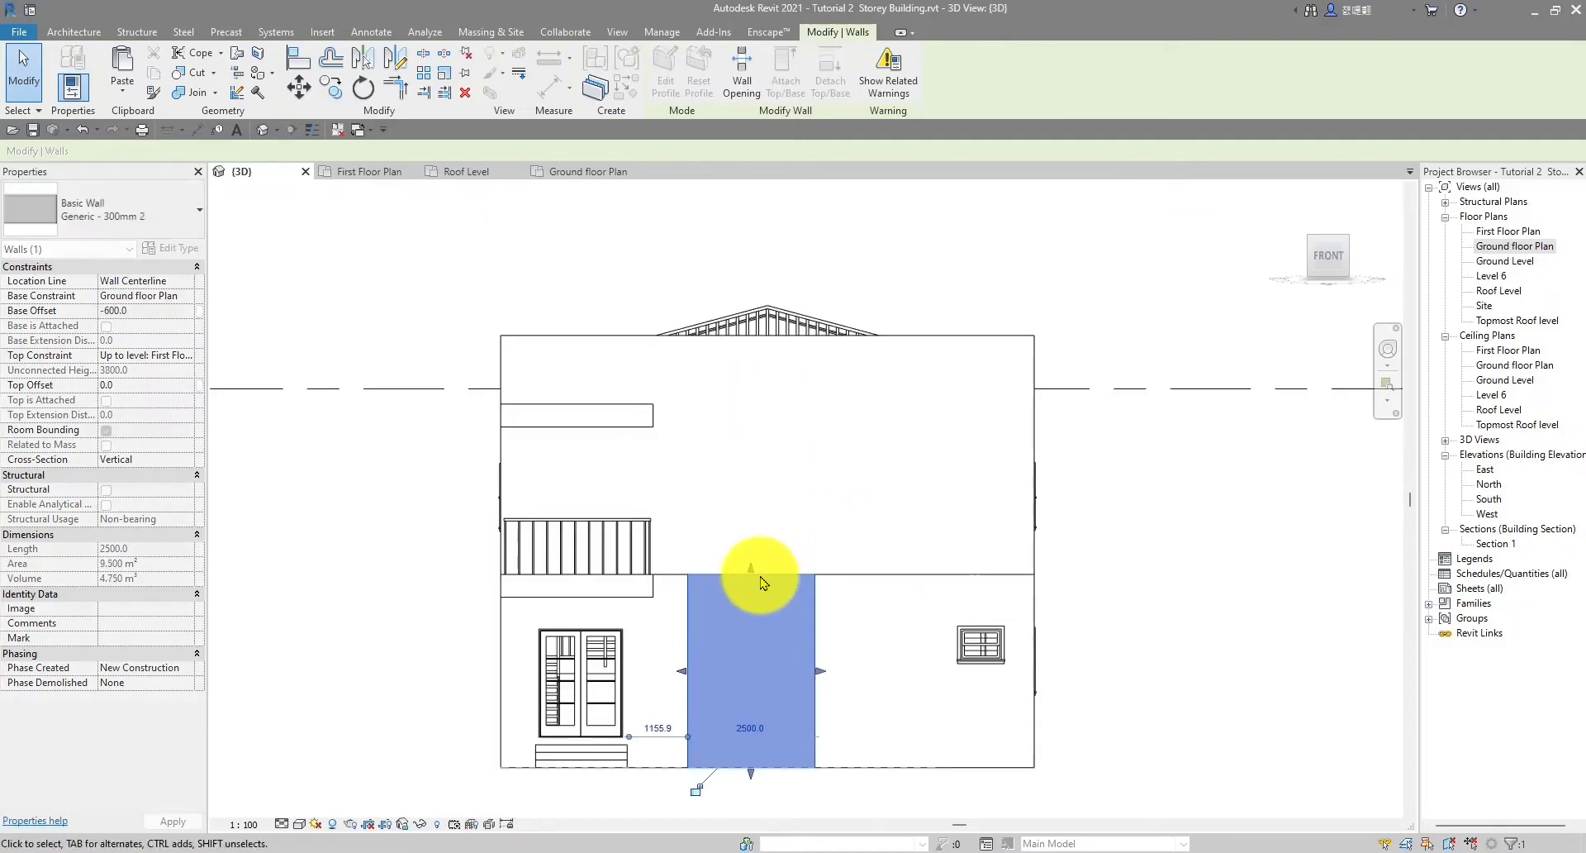
pyautogui.moveTo(750, 569); pyautogui.dragTo(752, 444)
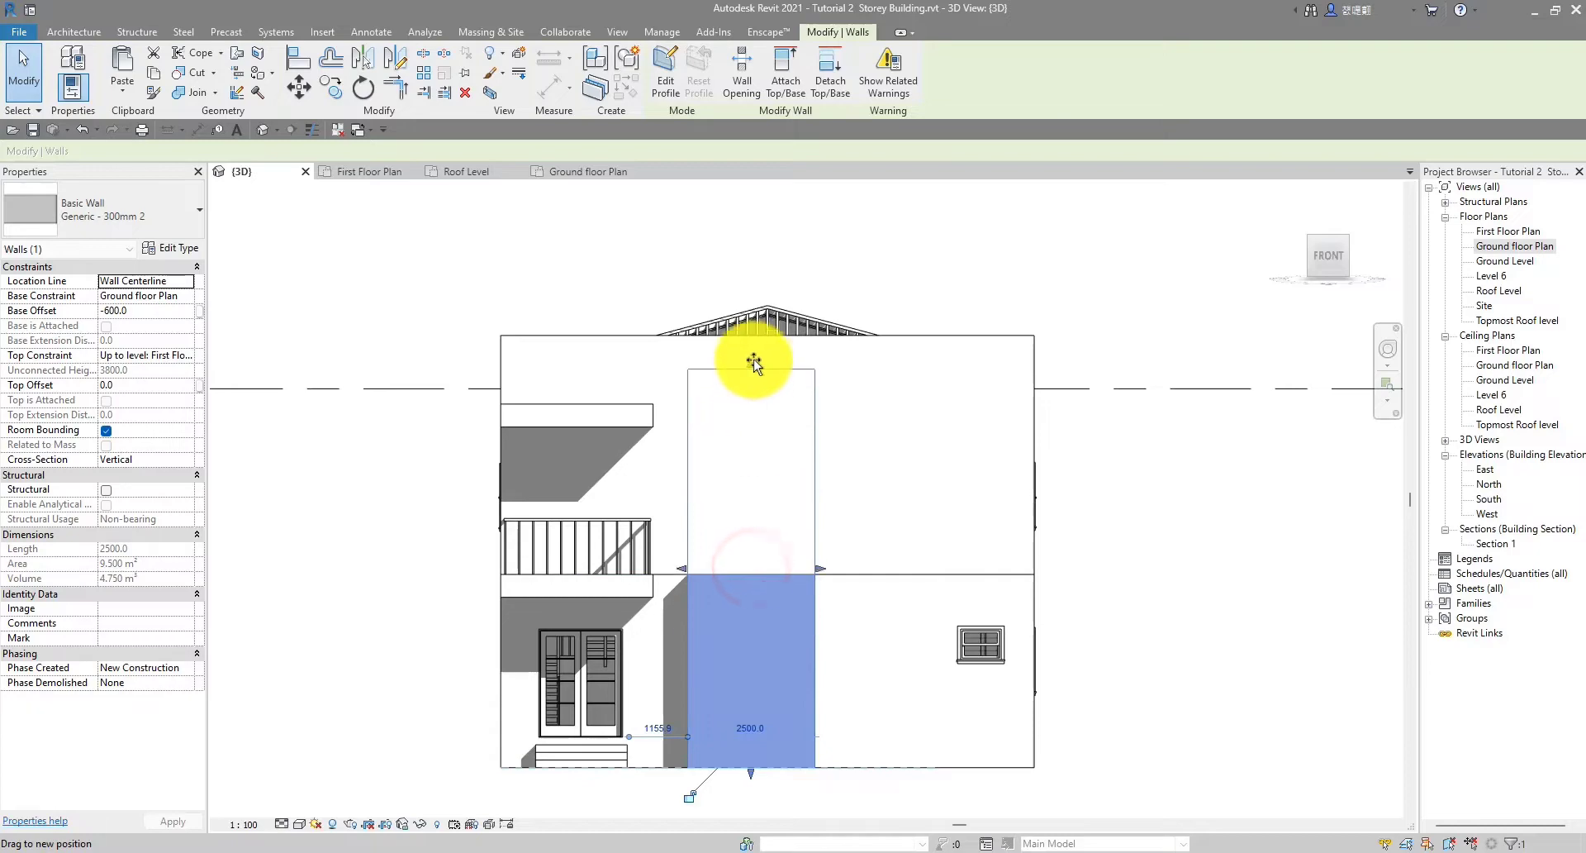
pyautogui.moveTo(755, 346); pyautogui.dragTo(648, 241)
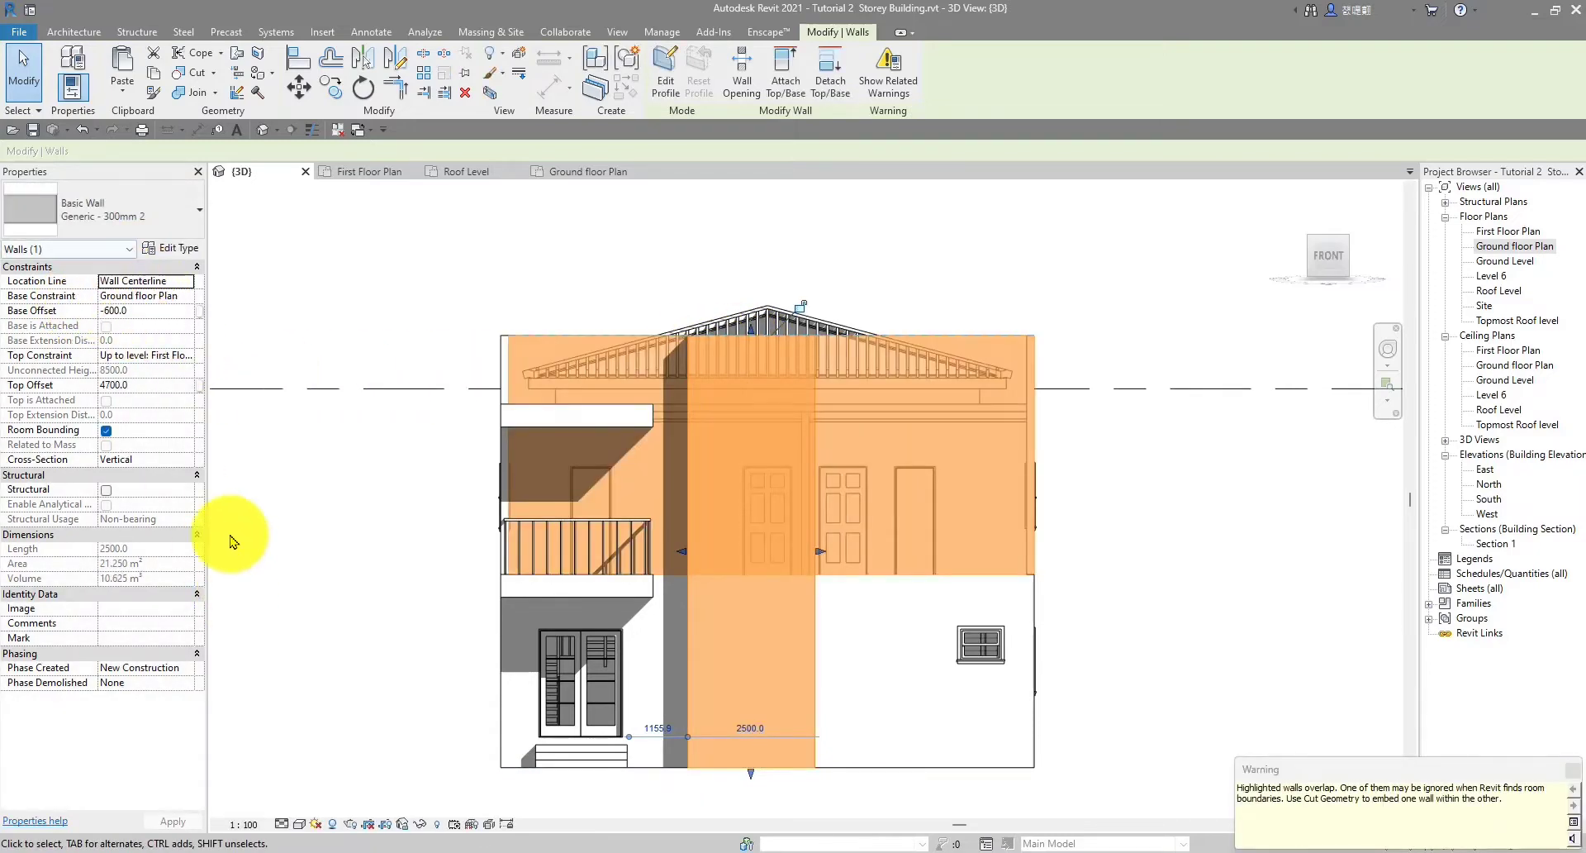
pyautogui.click(436, 266)
pyautogui.keyDown('shift'); pyautogui.moveTo(440, 269); pyautogui.dragTo(429, 172, button='middle'); pyautogui.keyUp('shift')
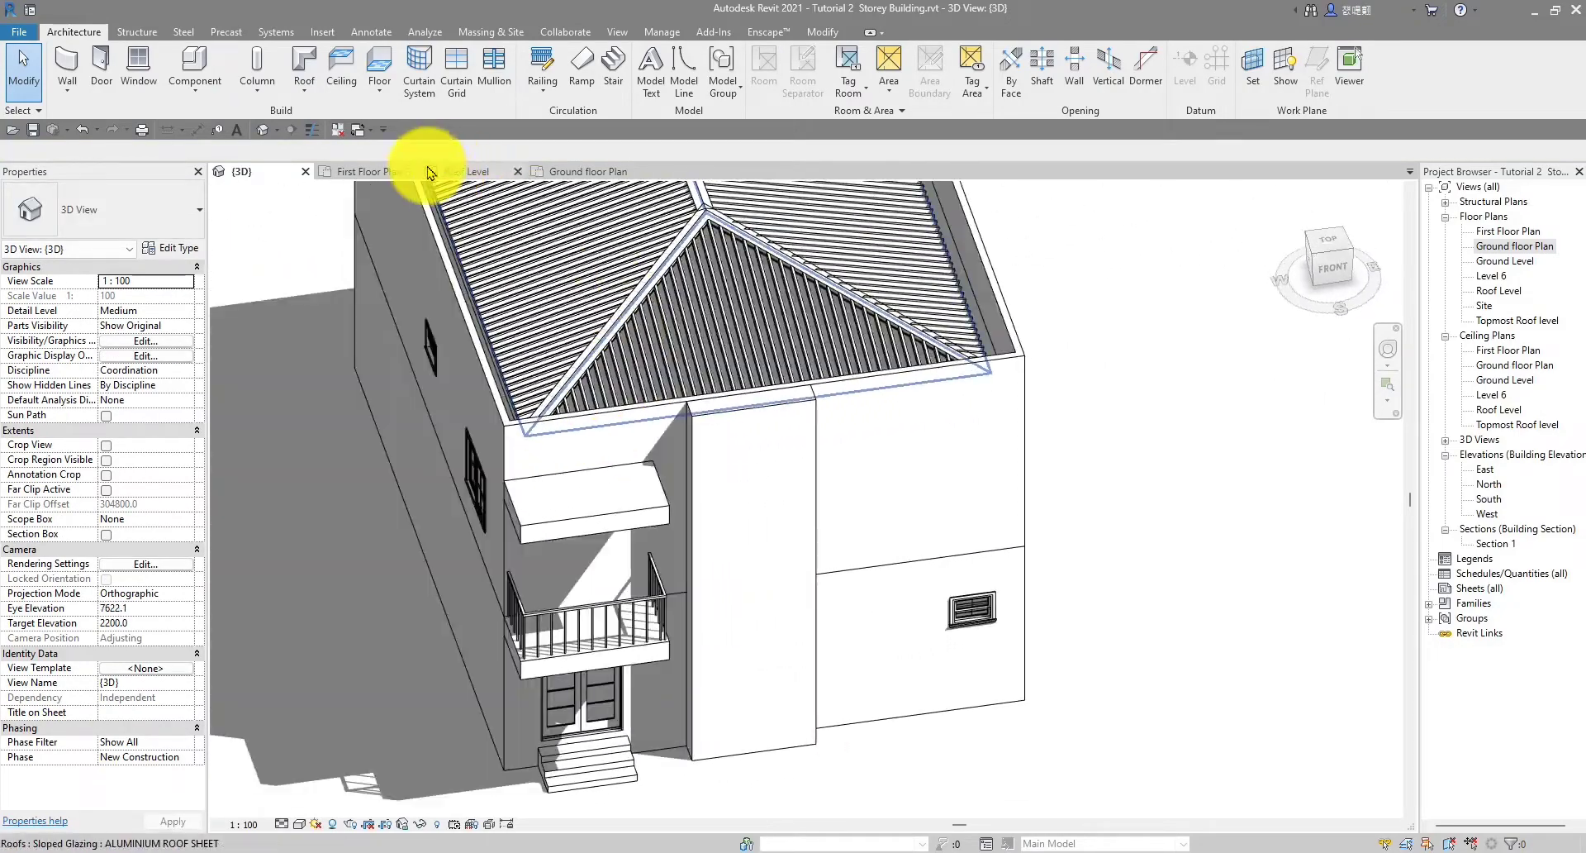
# From the top view, move the thick front wall left until its end meets the side edge of the slab above the balcony
pyautogui.click(1337, 242)
pyautogui.scroll(4, 779, 602)
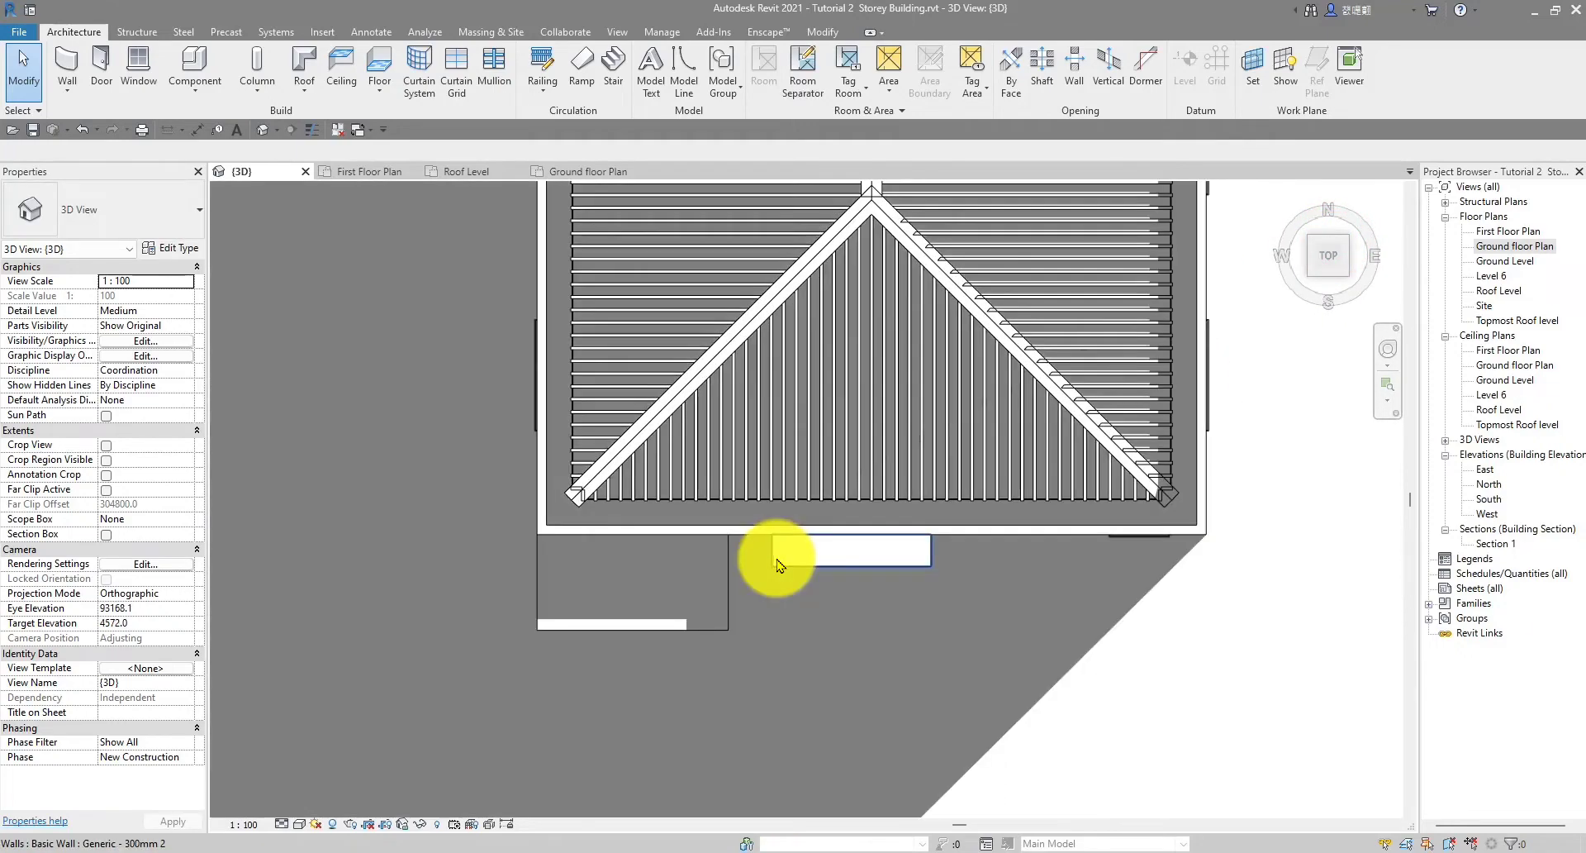
pyautogui.click(774, 556)
pyautogui.scroll(5, 774, 557)
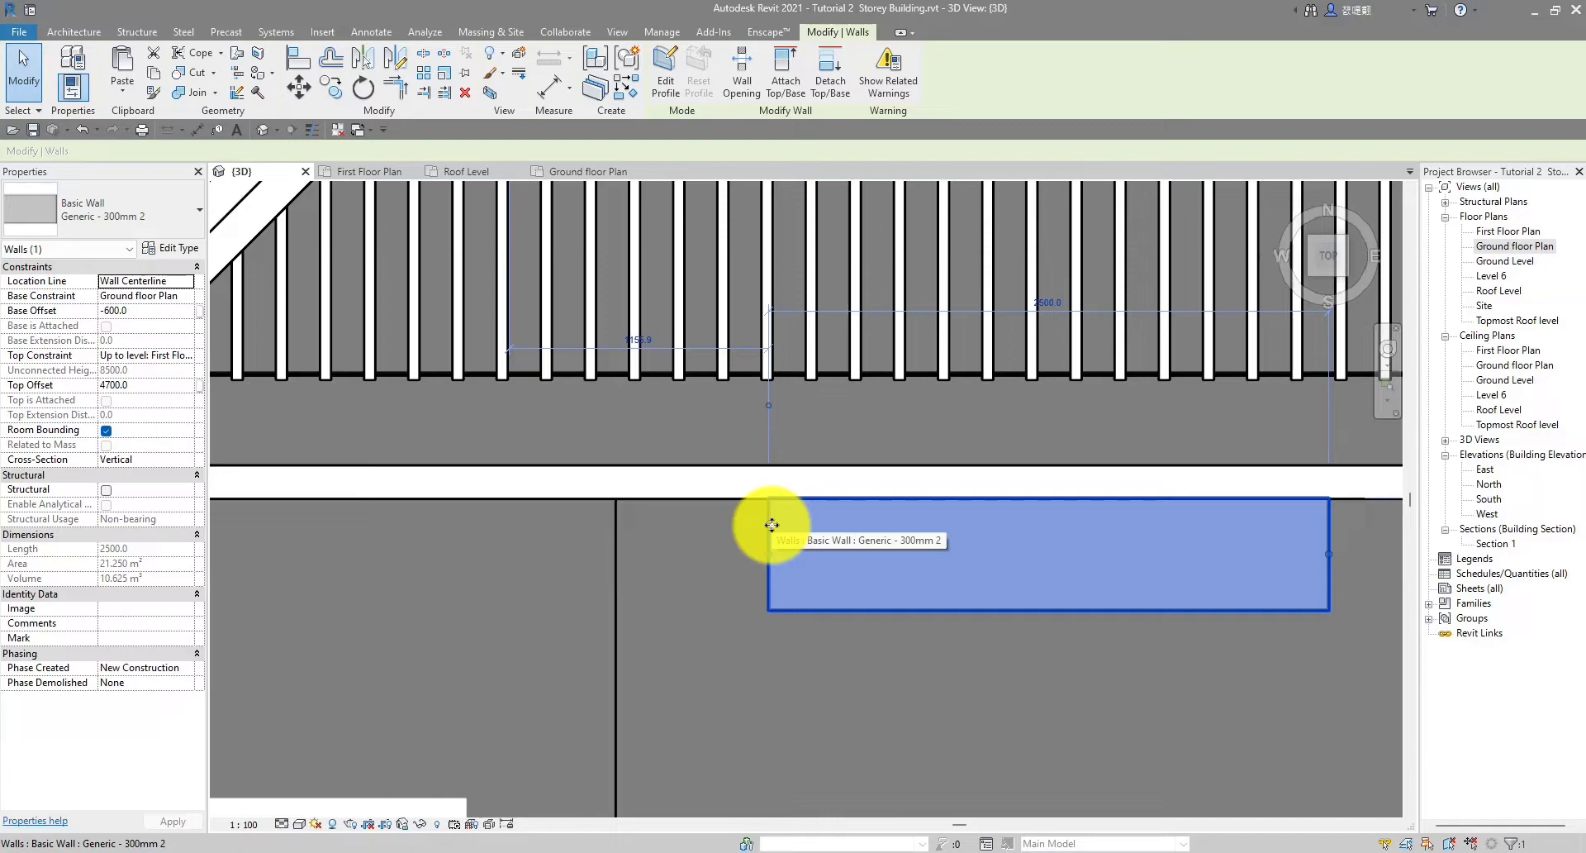
pyautogui.moveTo(777, 529); pyautogui.dragTo(641, 528)
pyautogui.scroll(-3, 827, 661)
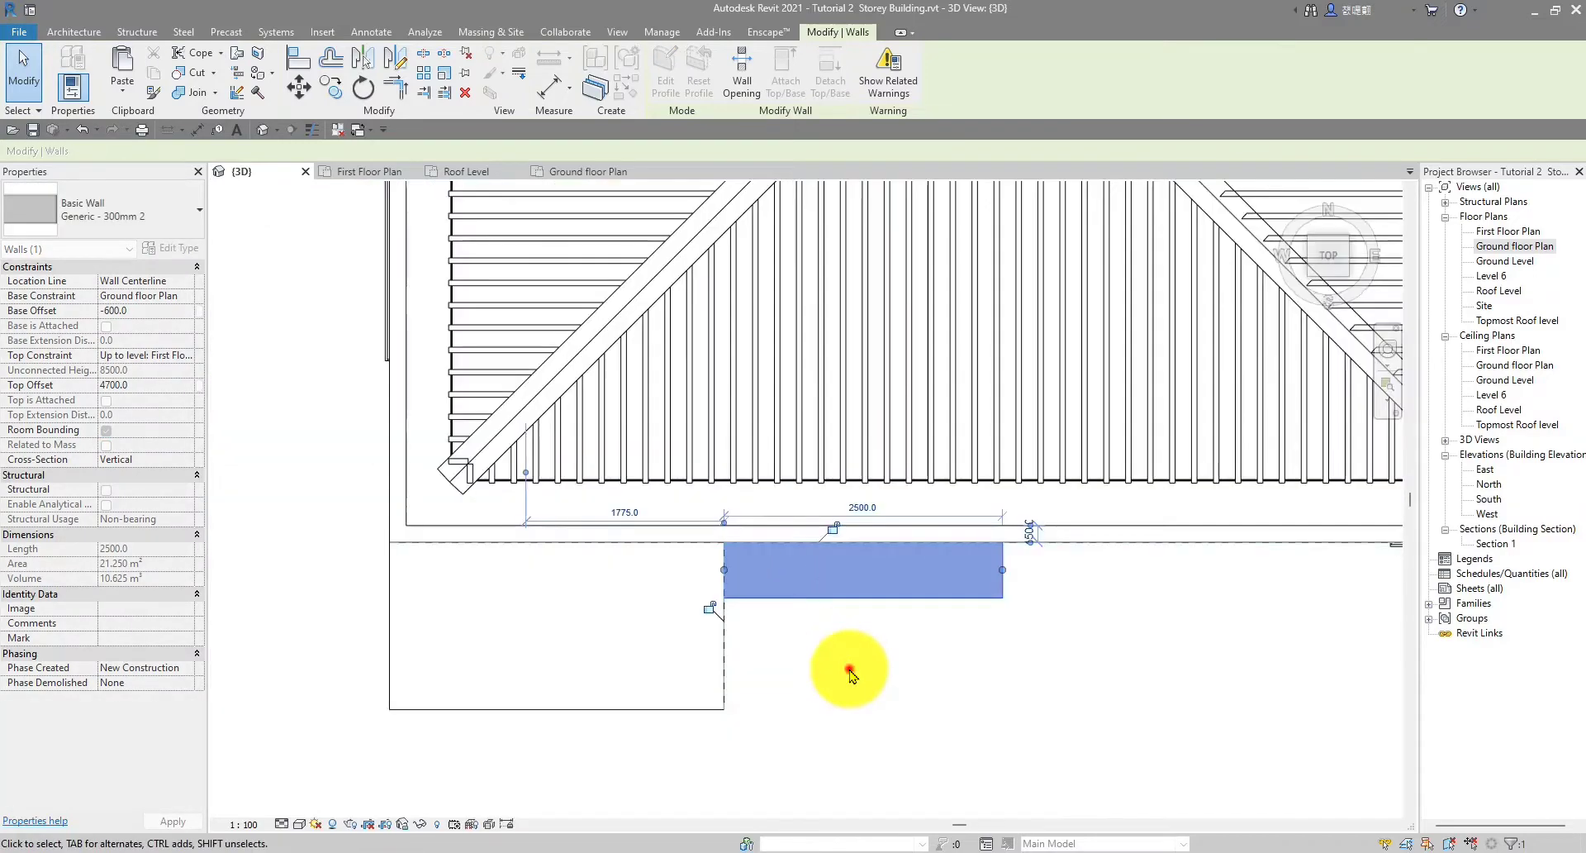
pyautogui.click(844, 659)
# Examine the thick front wall's position beside the balcony and entrance door in 3D
pyautogui.keyDown('shift'); pyautogui.moveTo(845, 658); pyautogui.dragTo(928, 258, button='middle'); pyautogui.keyUp('shift')
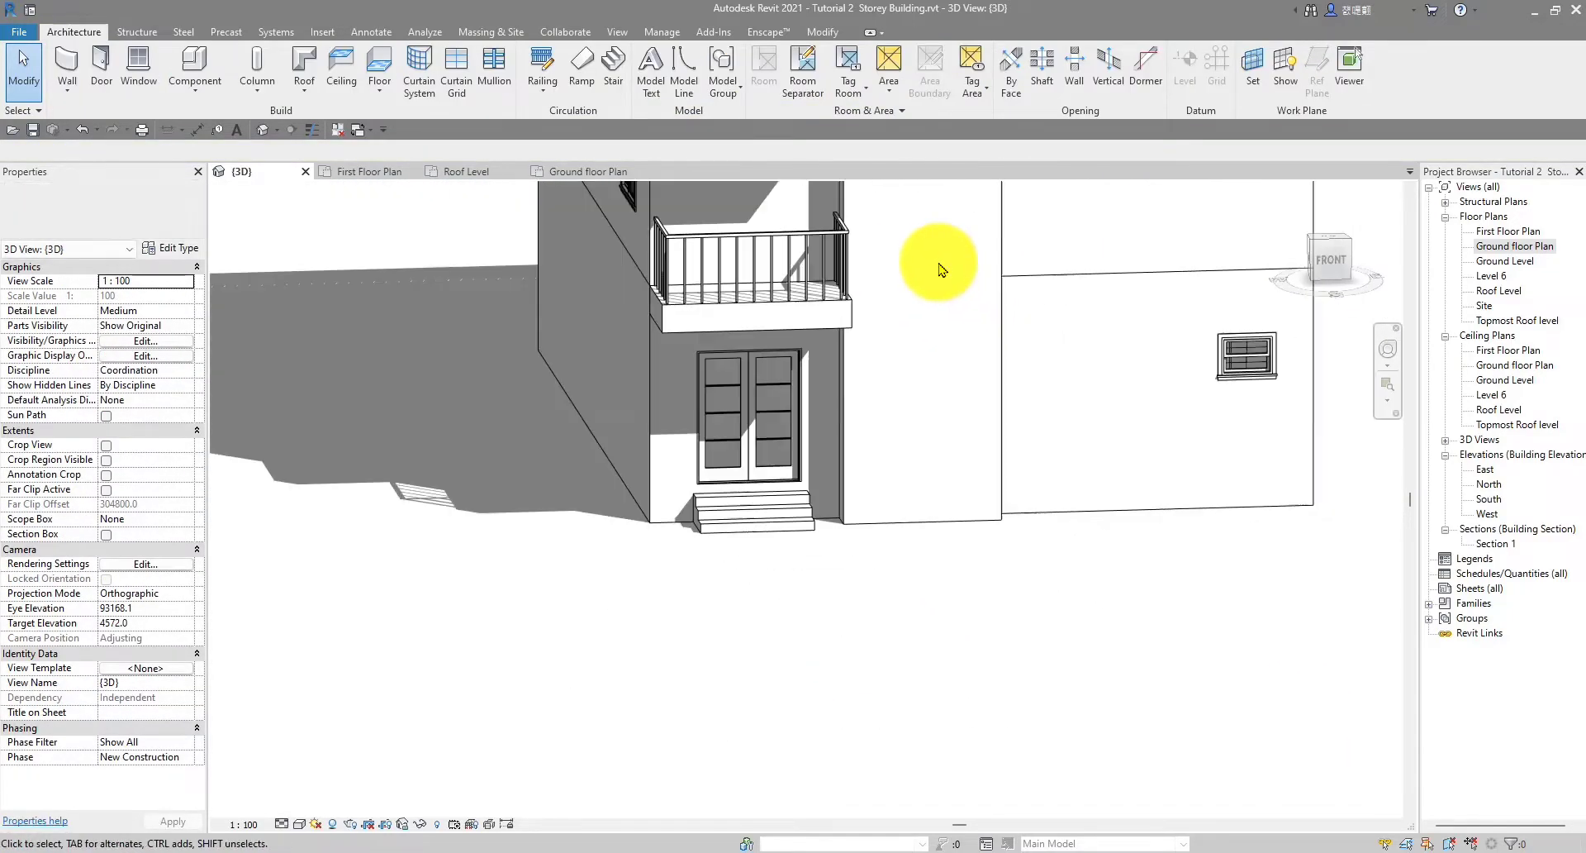
pyautogui.scroll(-1, 957, 465)
pyautogui.scroll(-3, 950, 475)
pyautogui.keyDown('shift'); pyautogui.moveTo(945, 485); pyautogui.dragTo(1020, 449, button='middle'); pyautogui.keyUp('shift')
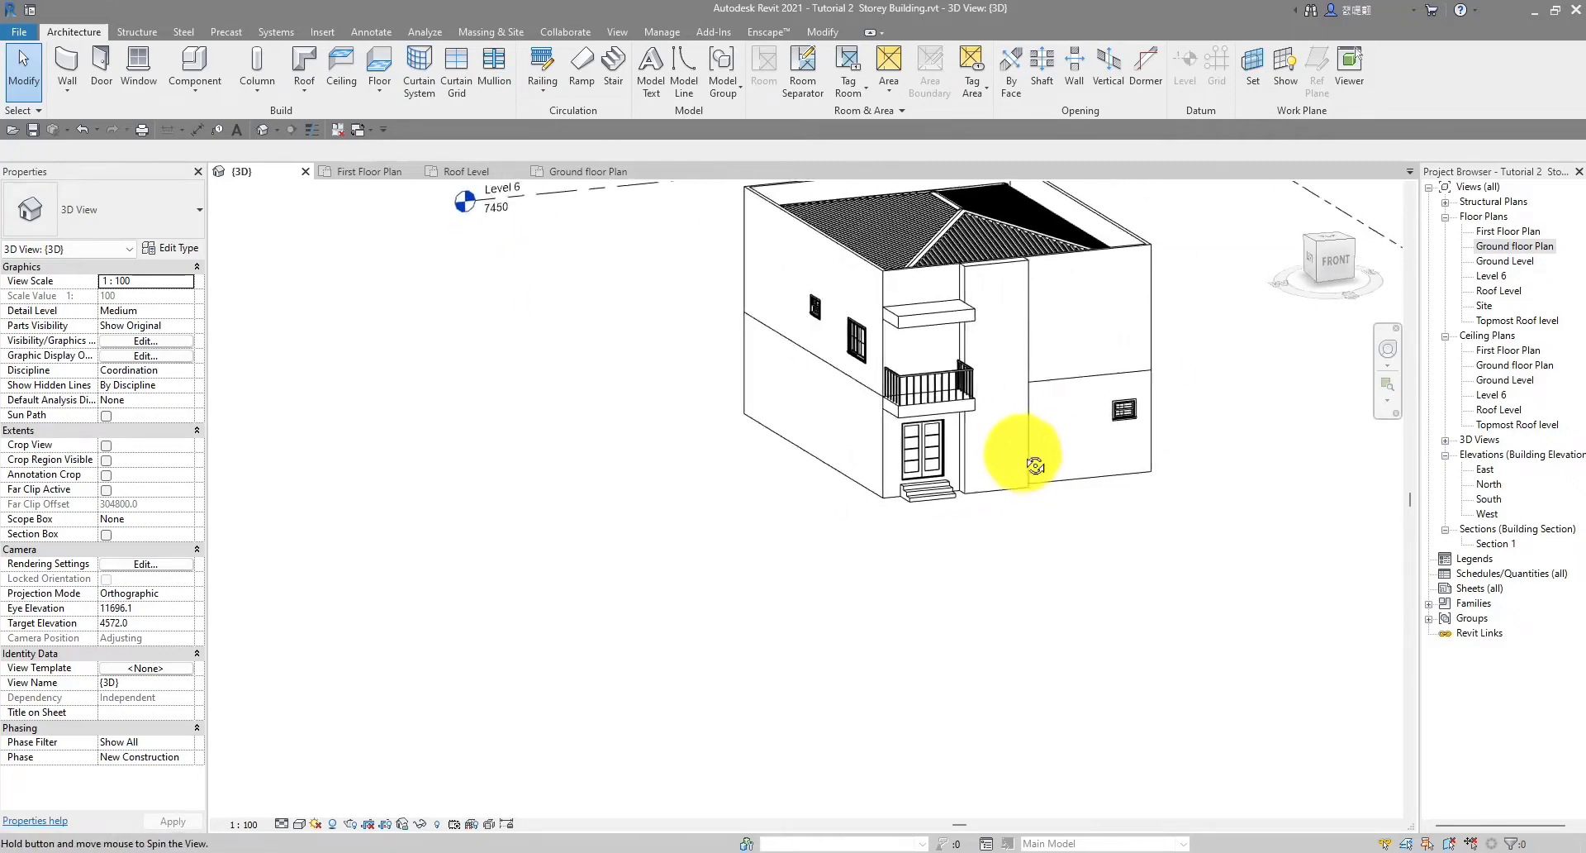
pyautogui.scroll(3, 1027, 455)
pyautogui.scroll(2, 1020, 467)
pyautogui.scroll(-1, 1009, 460)
pyautogui.scroll(2, 1016, 488)
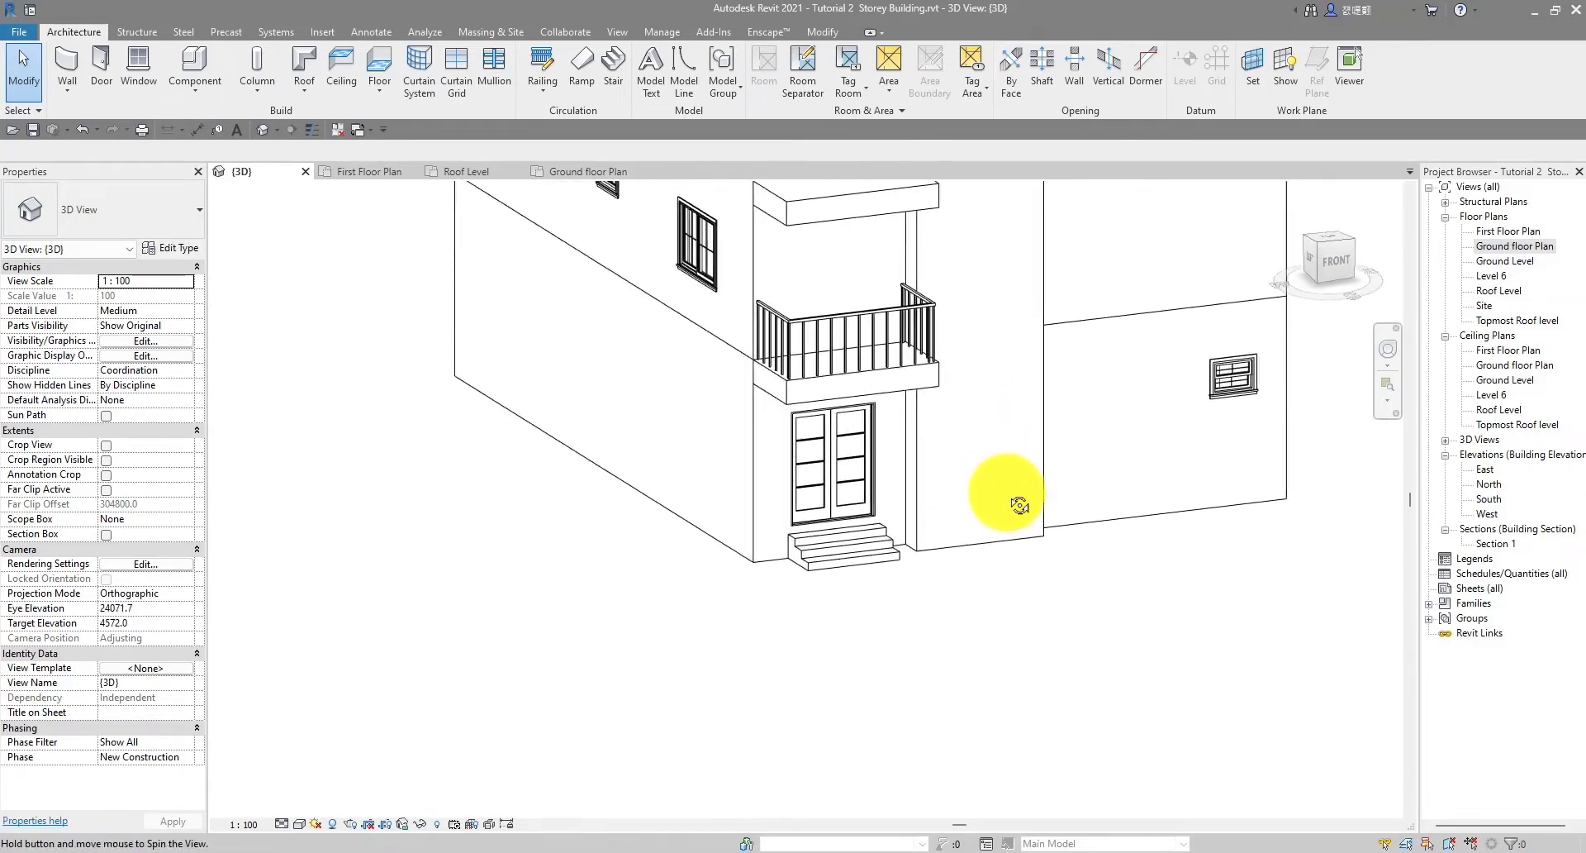
# Add a horizontal wall reveal across the lower part of the thick front wall, beside the entrance door
pyautogui.moveTo(1020, 506)
pyautogui.mouseDown(button='middle')
pyautogui.moveTo(958, 574)
pyautogui.moveTo(931, 672)
pyautogui.moveTo(931, 506)
pyautogui.moveTo(849, 673)
pyautogui.mouseUp(button='middle')
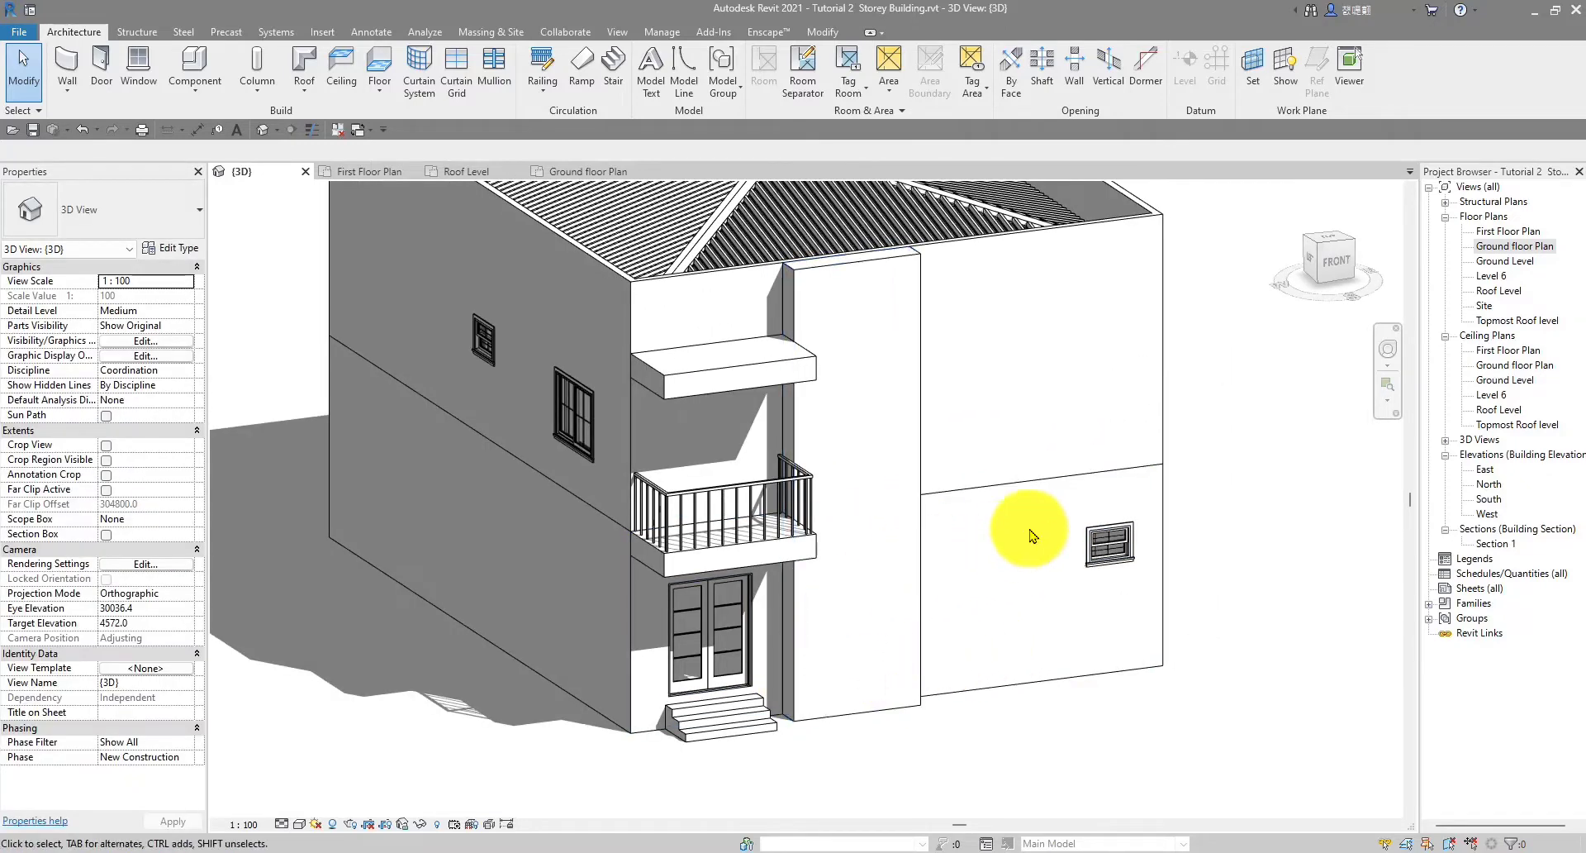
pyautogui.click(67, 89)
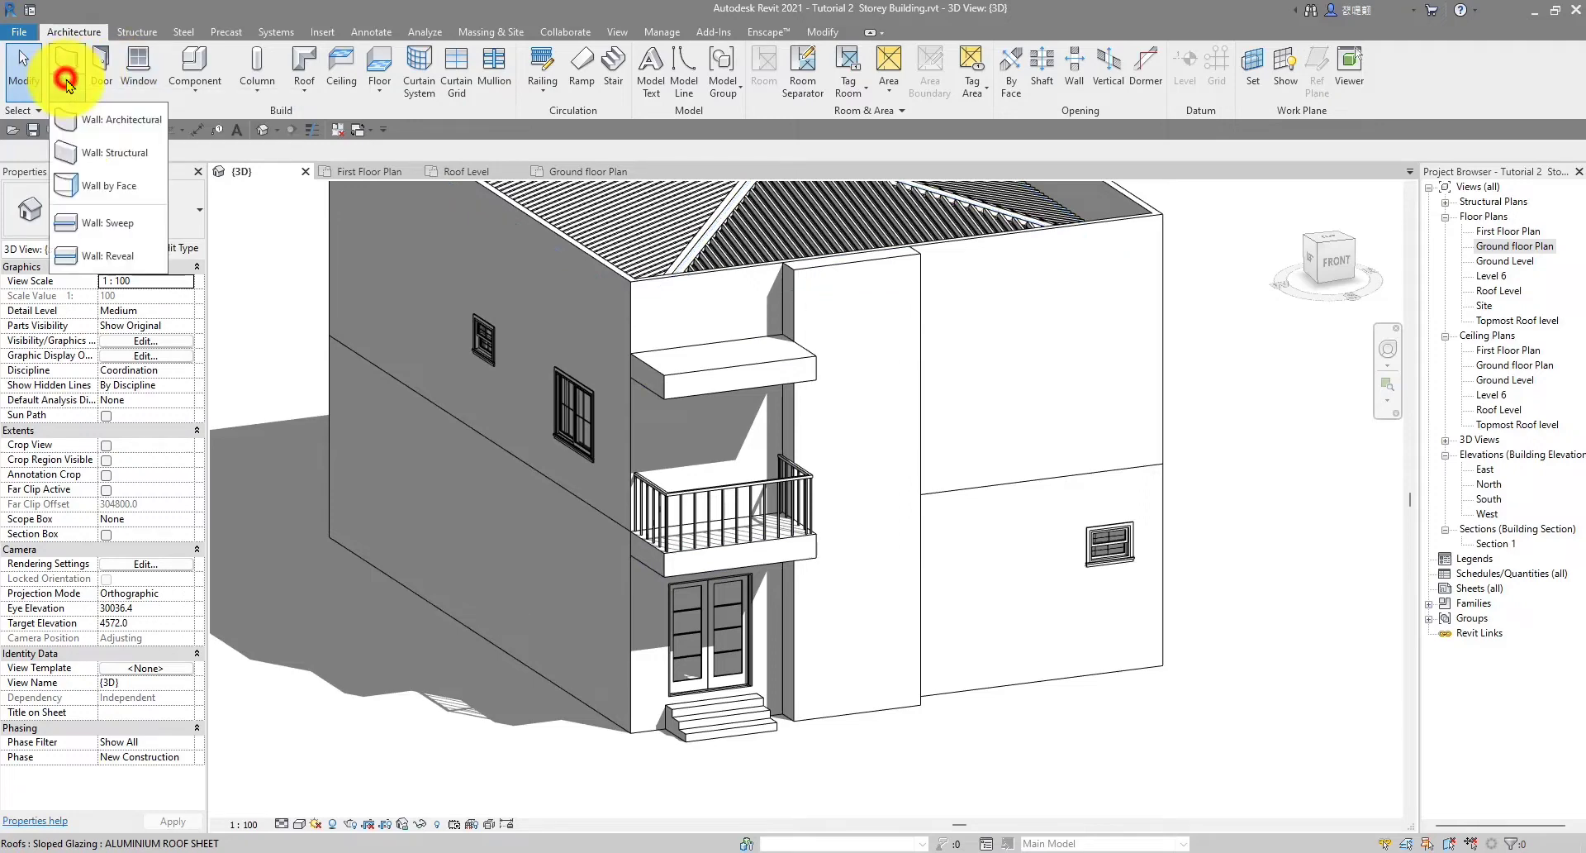
pyautogui.click(79, 258)
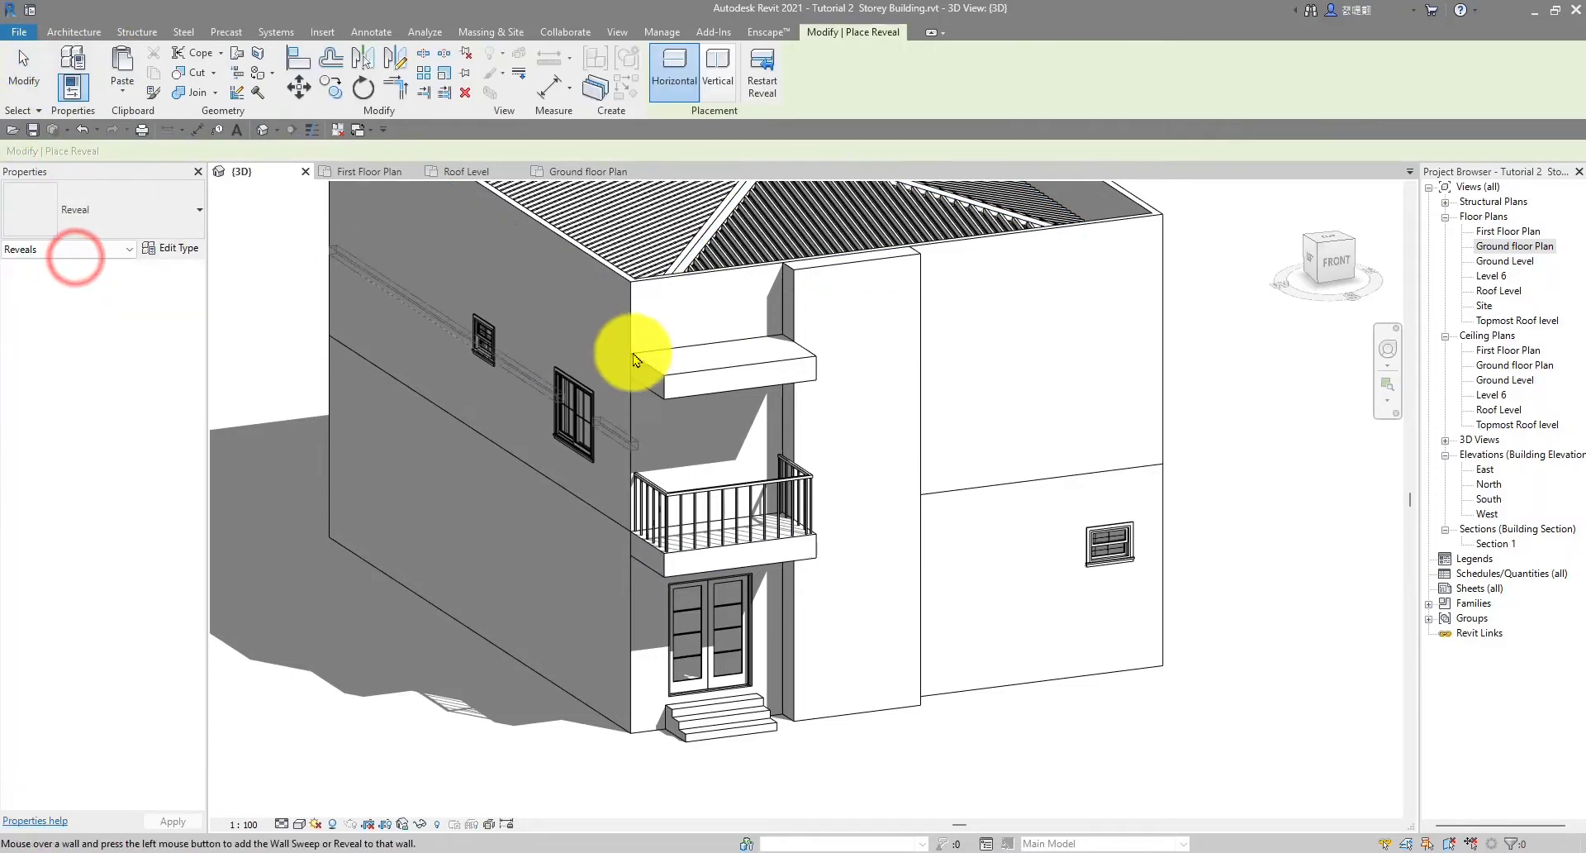
pyautogui.scroll(4, 937, 647)
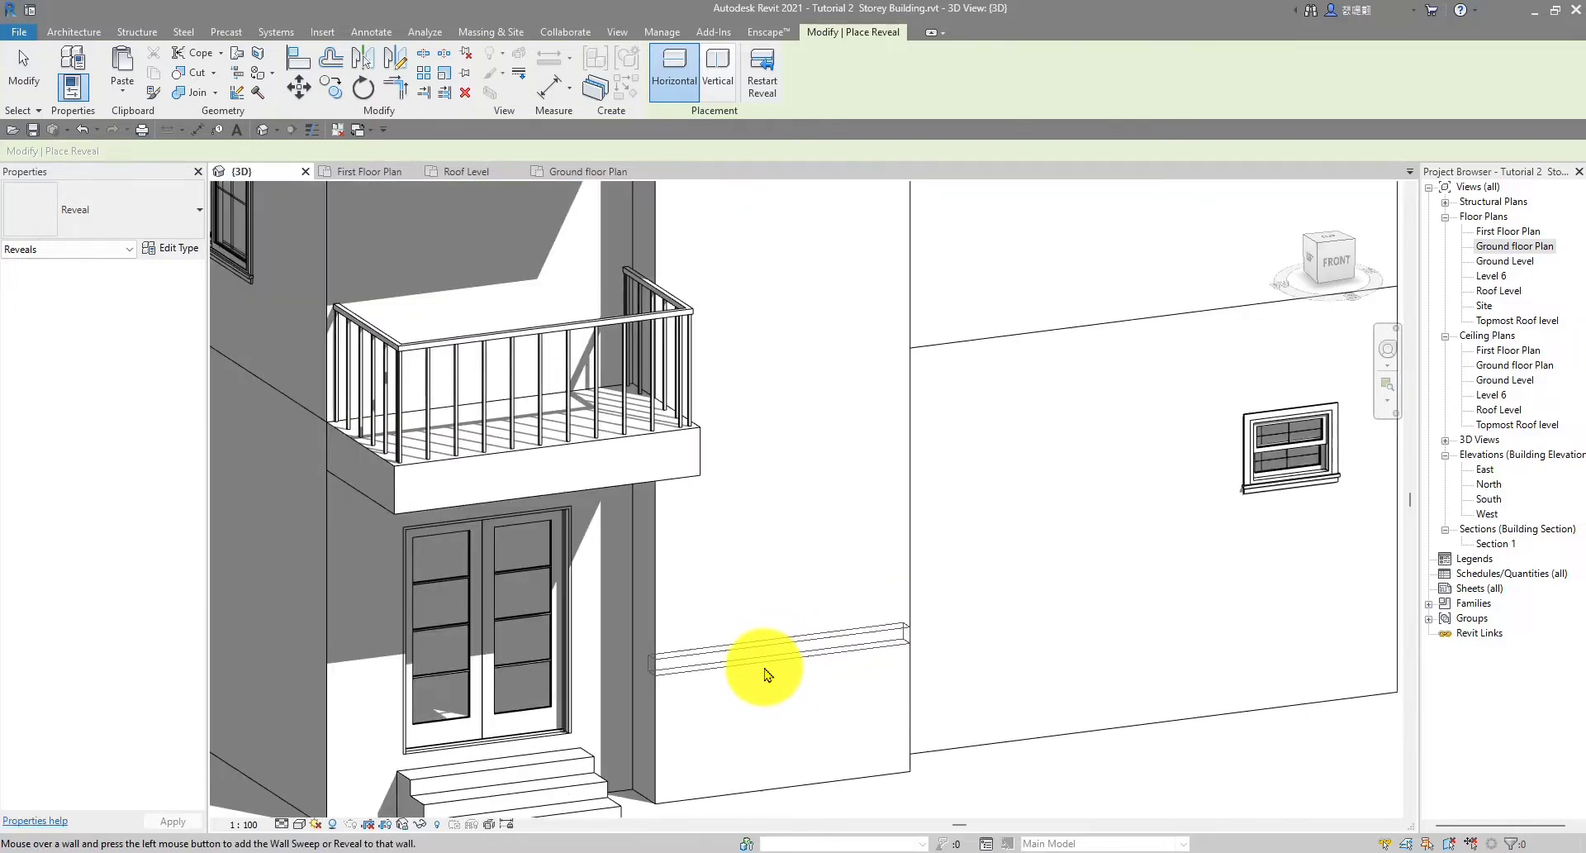
pyautogui.click(765, 673)
pyautogui.scroll(-5, 656, 666)
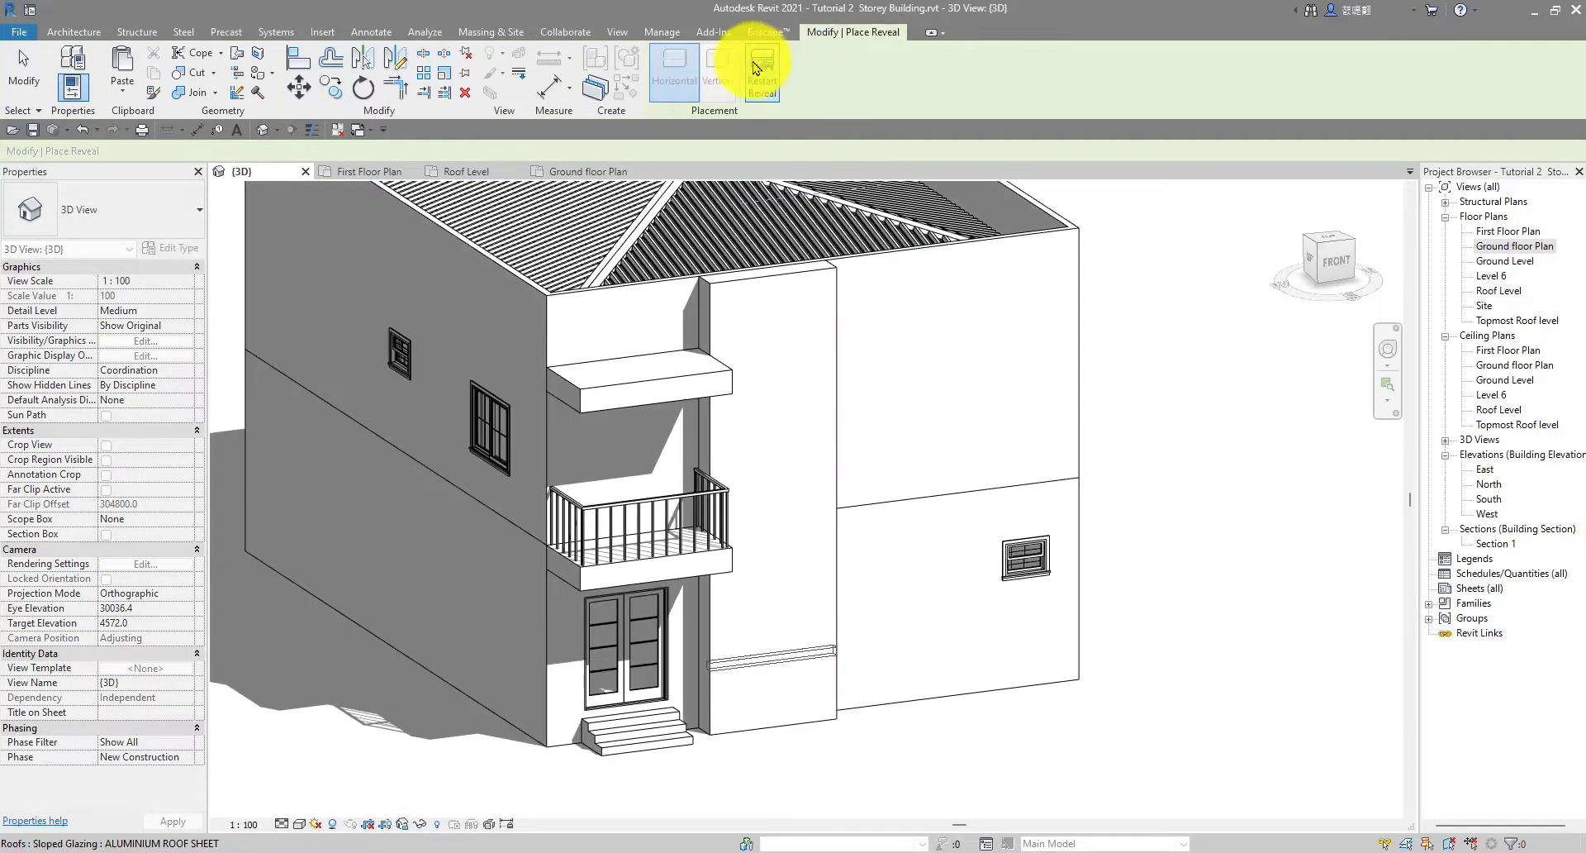
# Add two more horizontal reveals to the thick front wall, one just below the balcony slab and one near the top of the railing
pyautogui.scroll(5, 733, 673)
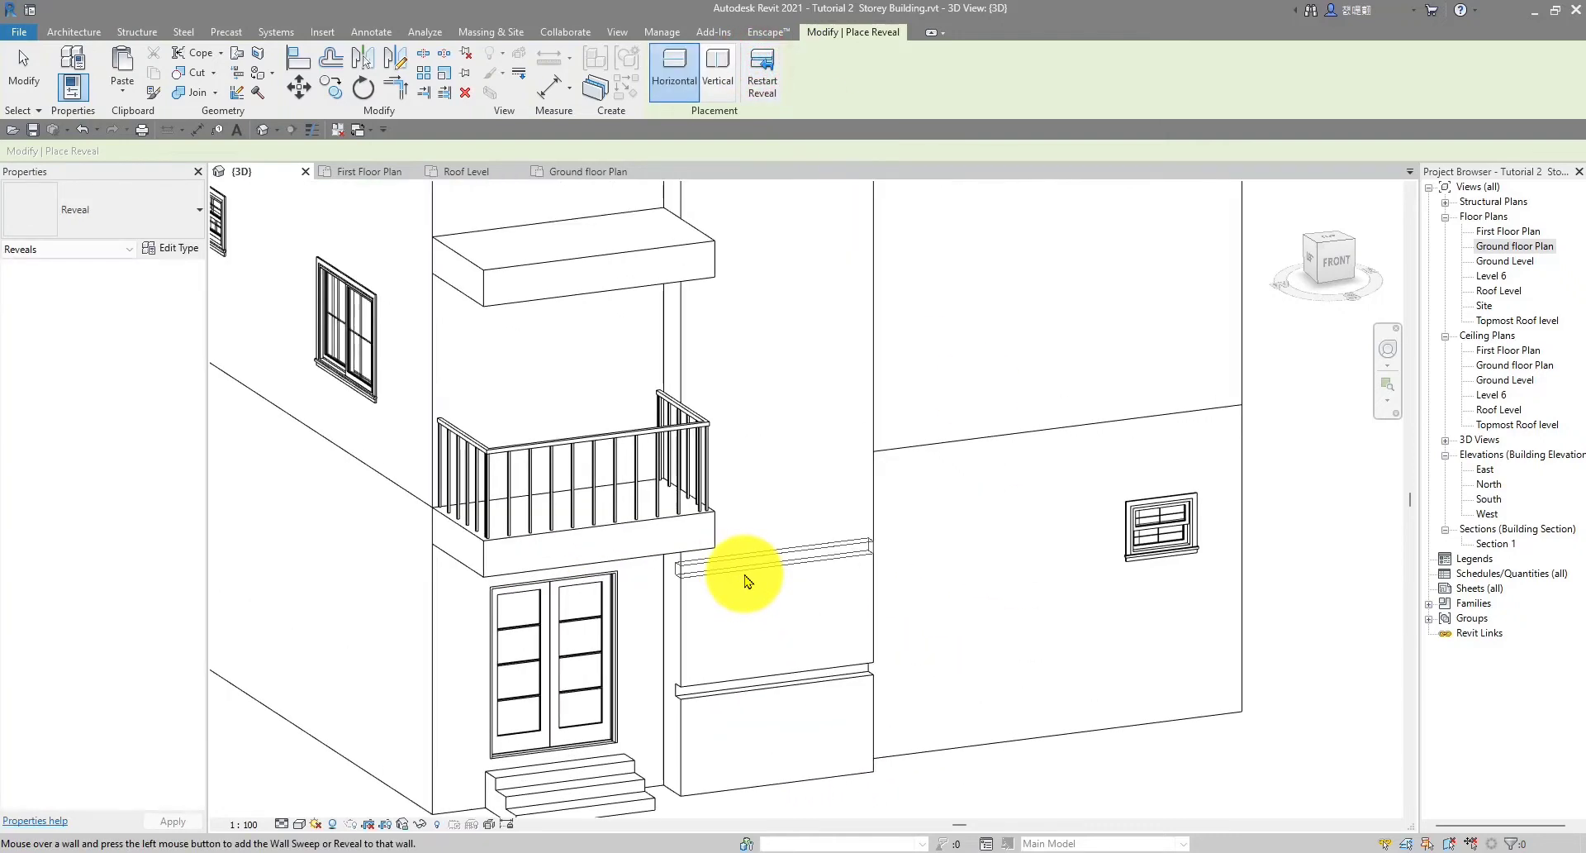
pyautogui.click(747, 579)
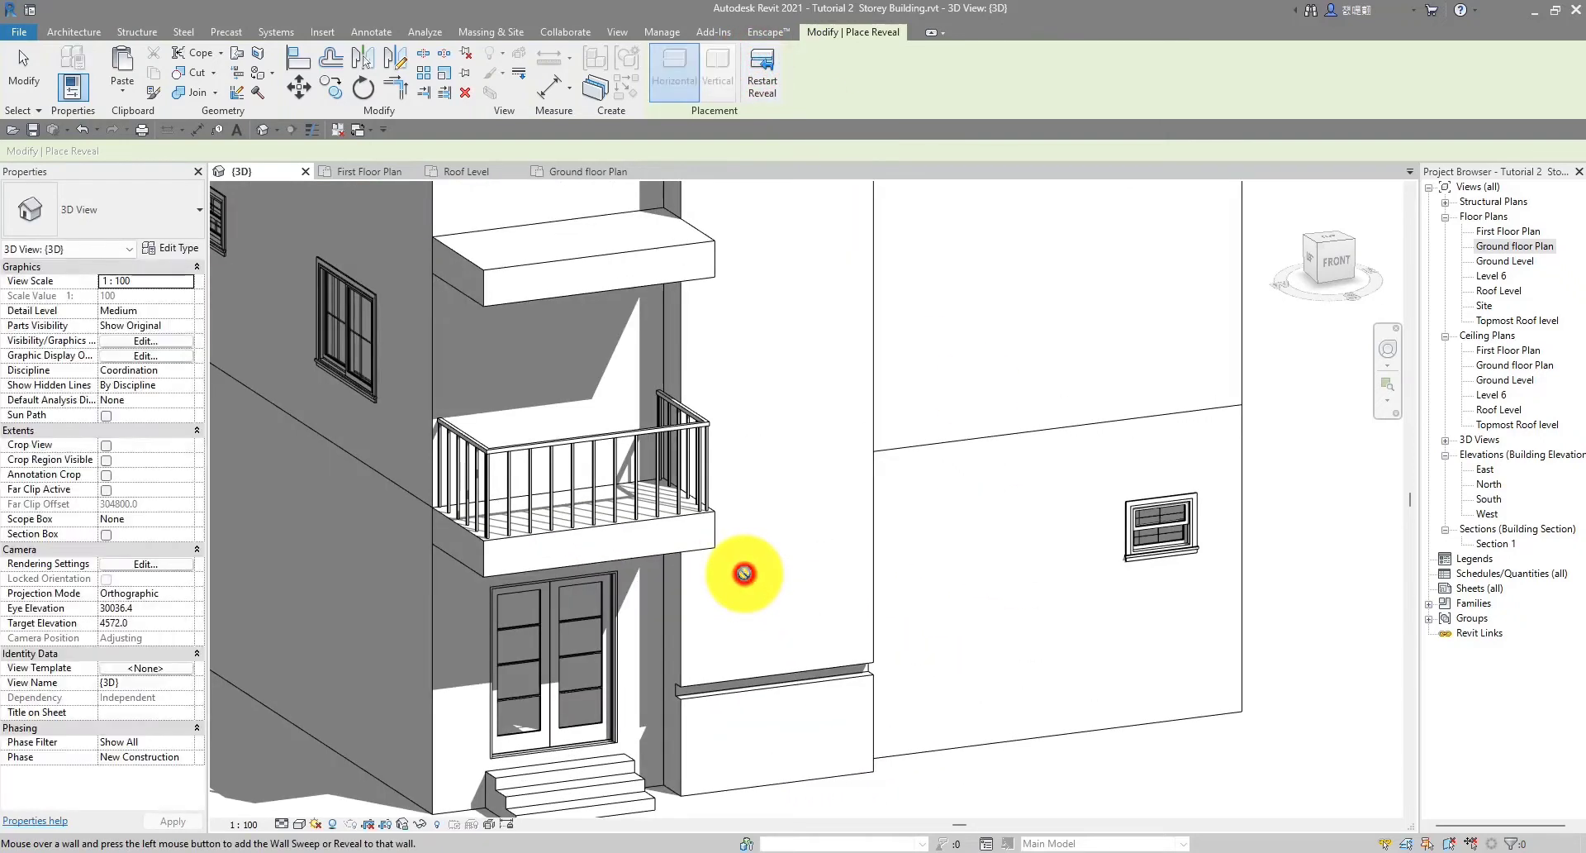
pyautogui.click(774, 88)
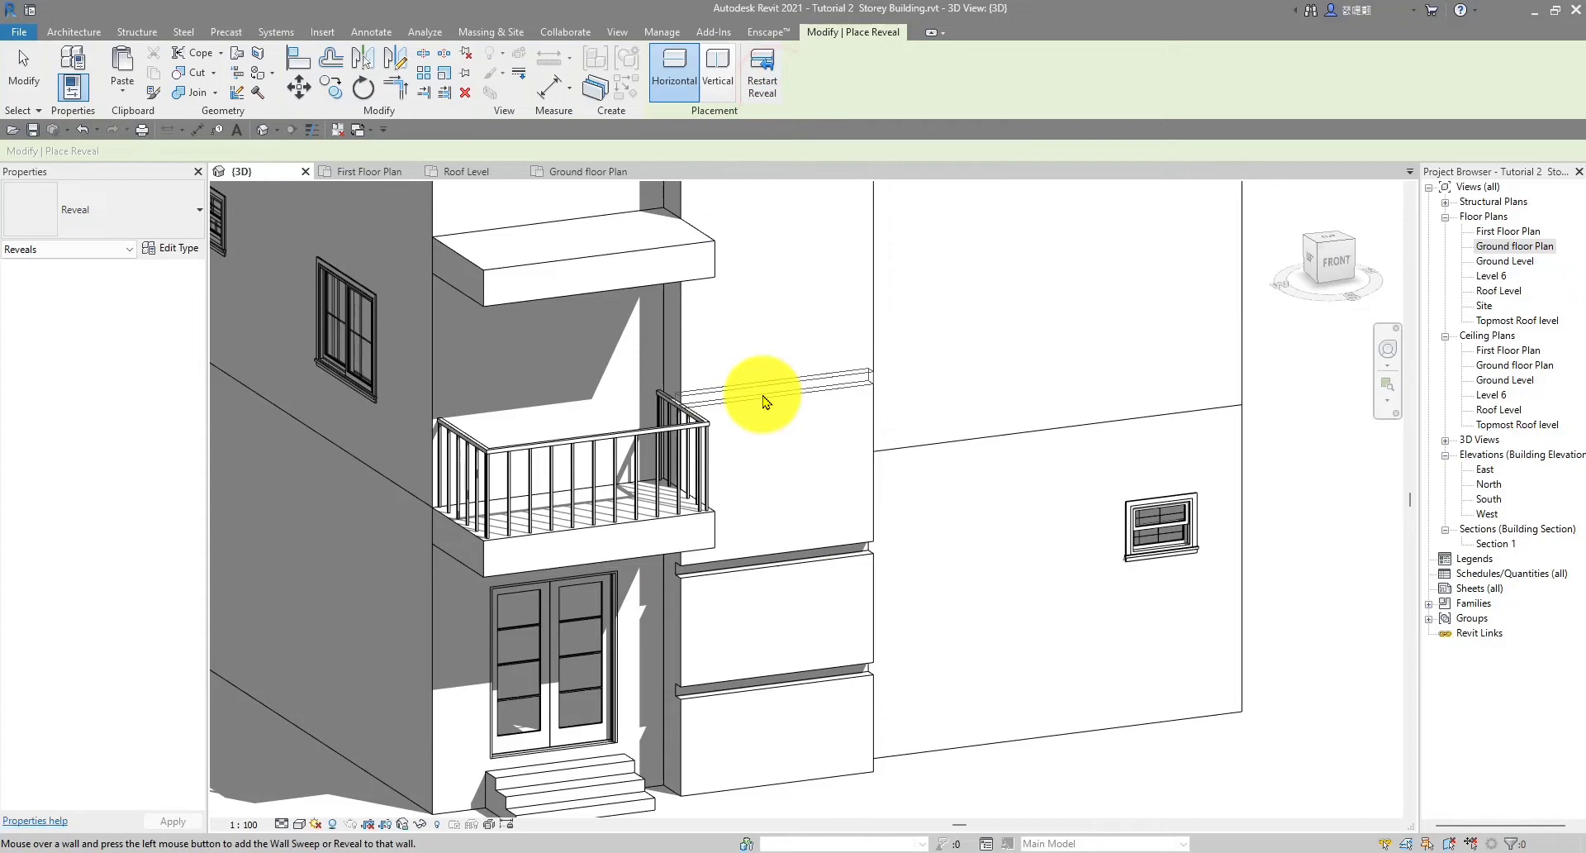
pyautogui.click(763, 405)
pyautogui.scroll(-3, 745, 438)
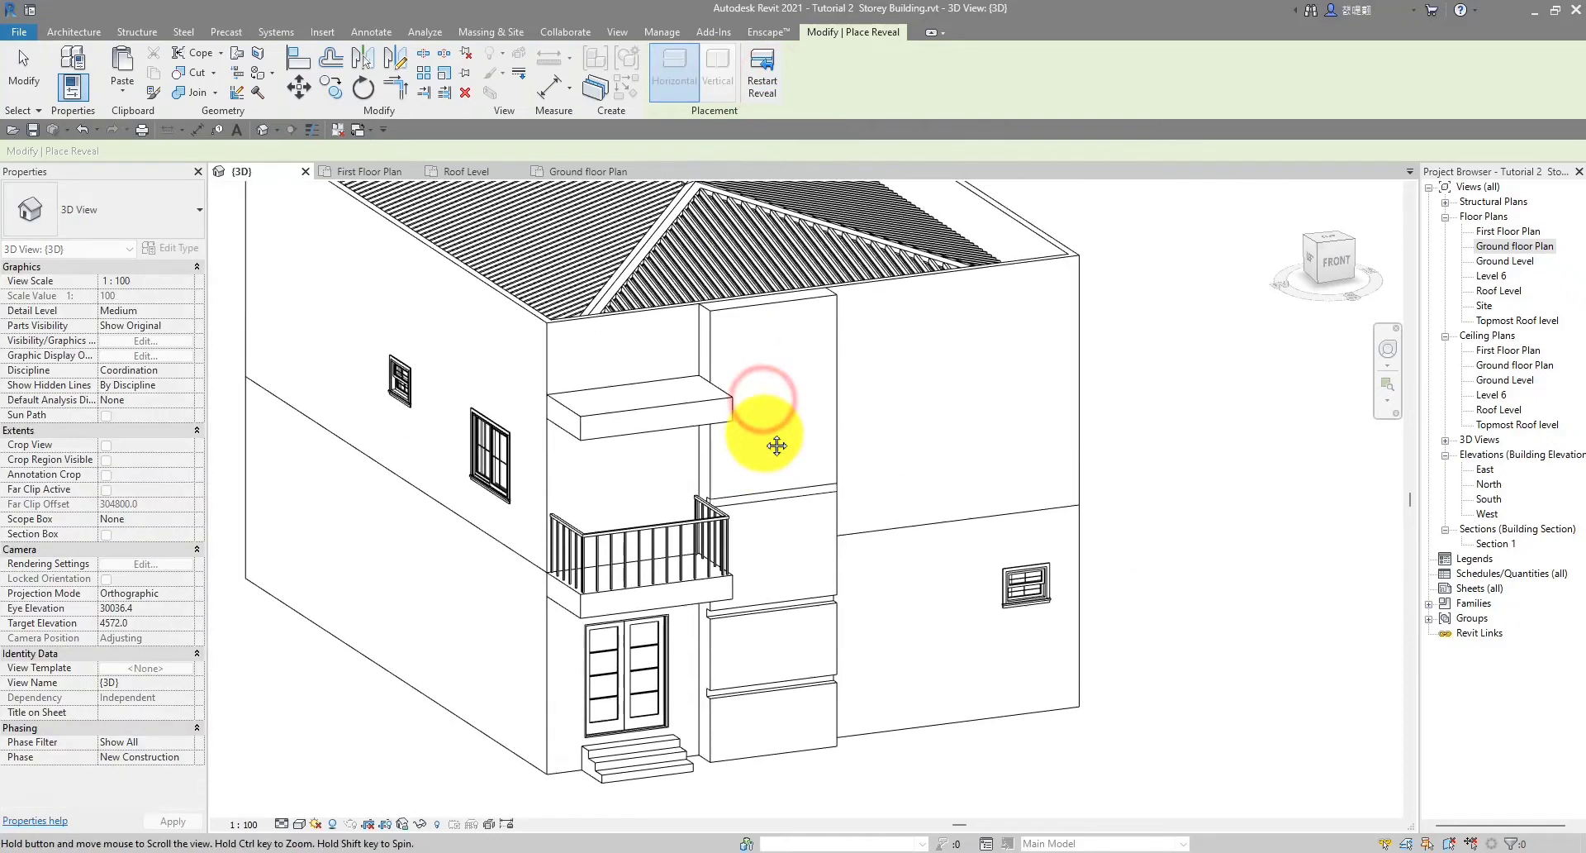
# Add a fourth horizontal reveal to the thick front wall, level with the slab above the balcony, and finish the command
pyautogui.click(769, 58)
pyautogui.scroll(2, 661, 413)
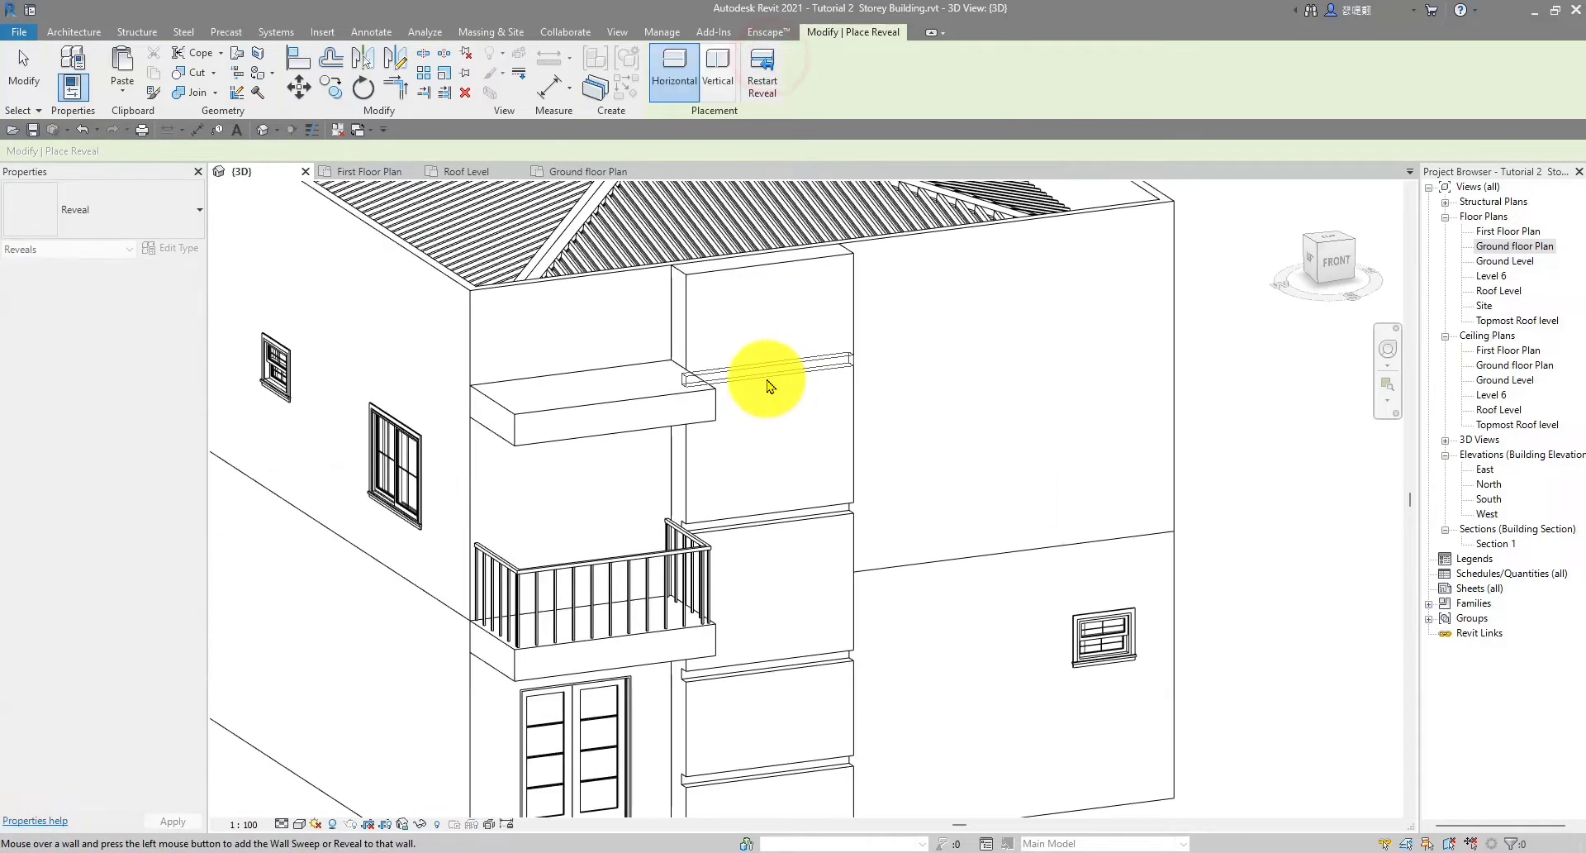
pyautogui.click(767, 395)
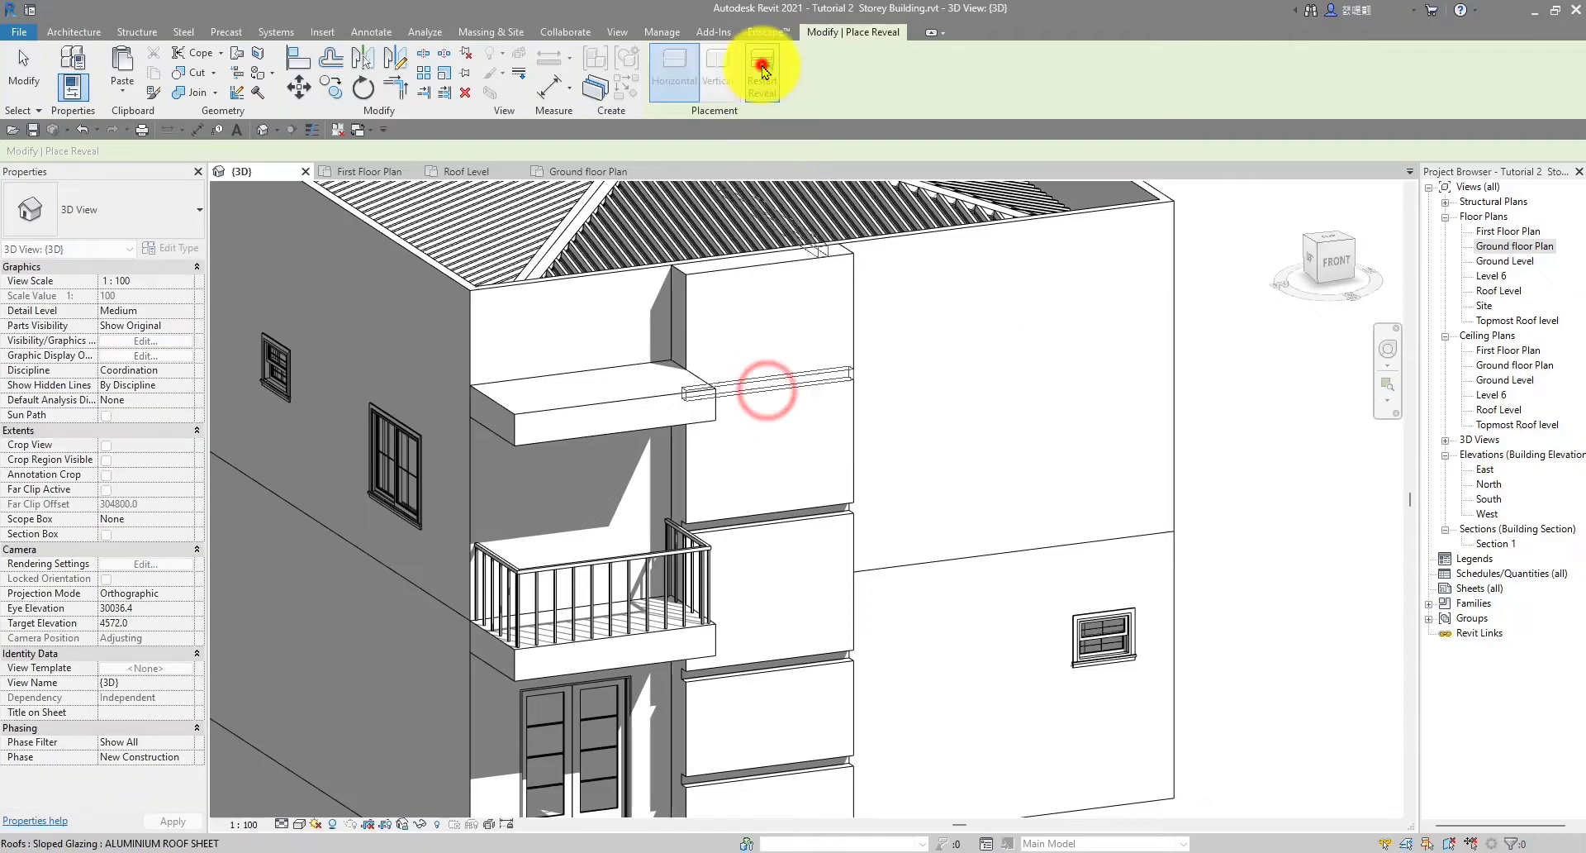
pyautogui.click(762, 74)
pyautogui.scroll(3, 863, 374)
pyautogui.click(868, 376)
pyautogui.scroll(-5, 827, 429)
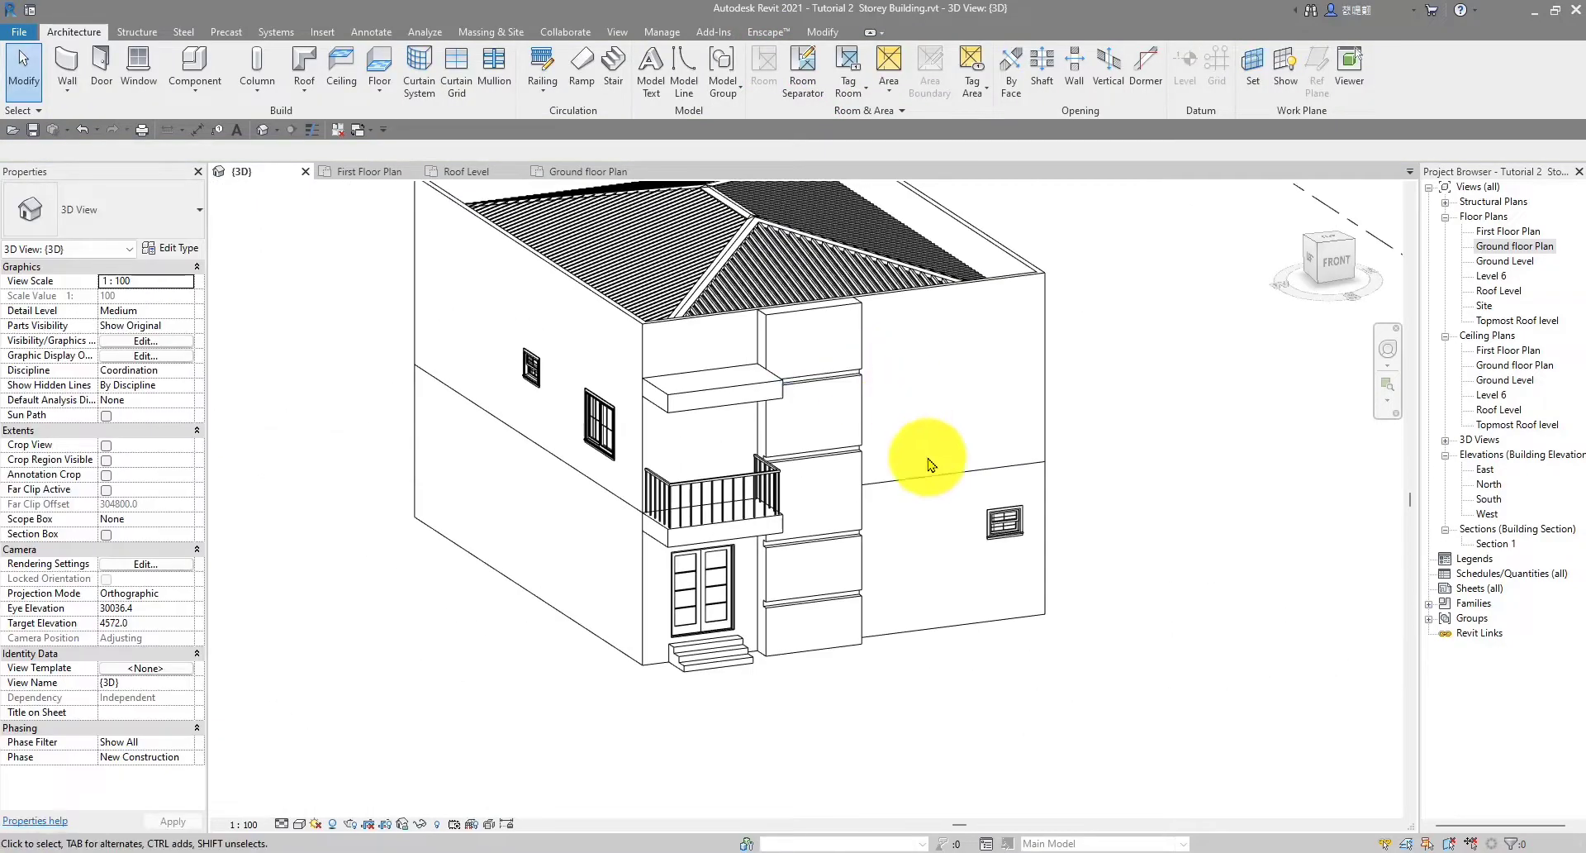
# Examine the grooved front wall from several sides in 3D and its outline in the ground floor plan
pyautogui.keyDown('shift'); pyautogui.moveTo(798, 391); pyautogui.dragTo(958, 430, button='middle'); pyautogui.keyUp('shift')
pyautogui.scroll(2, 671, 432)
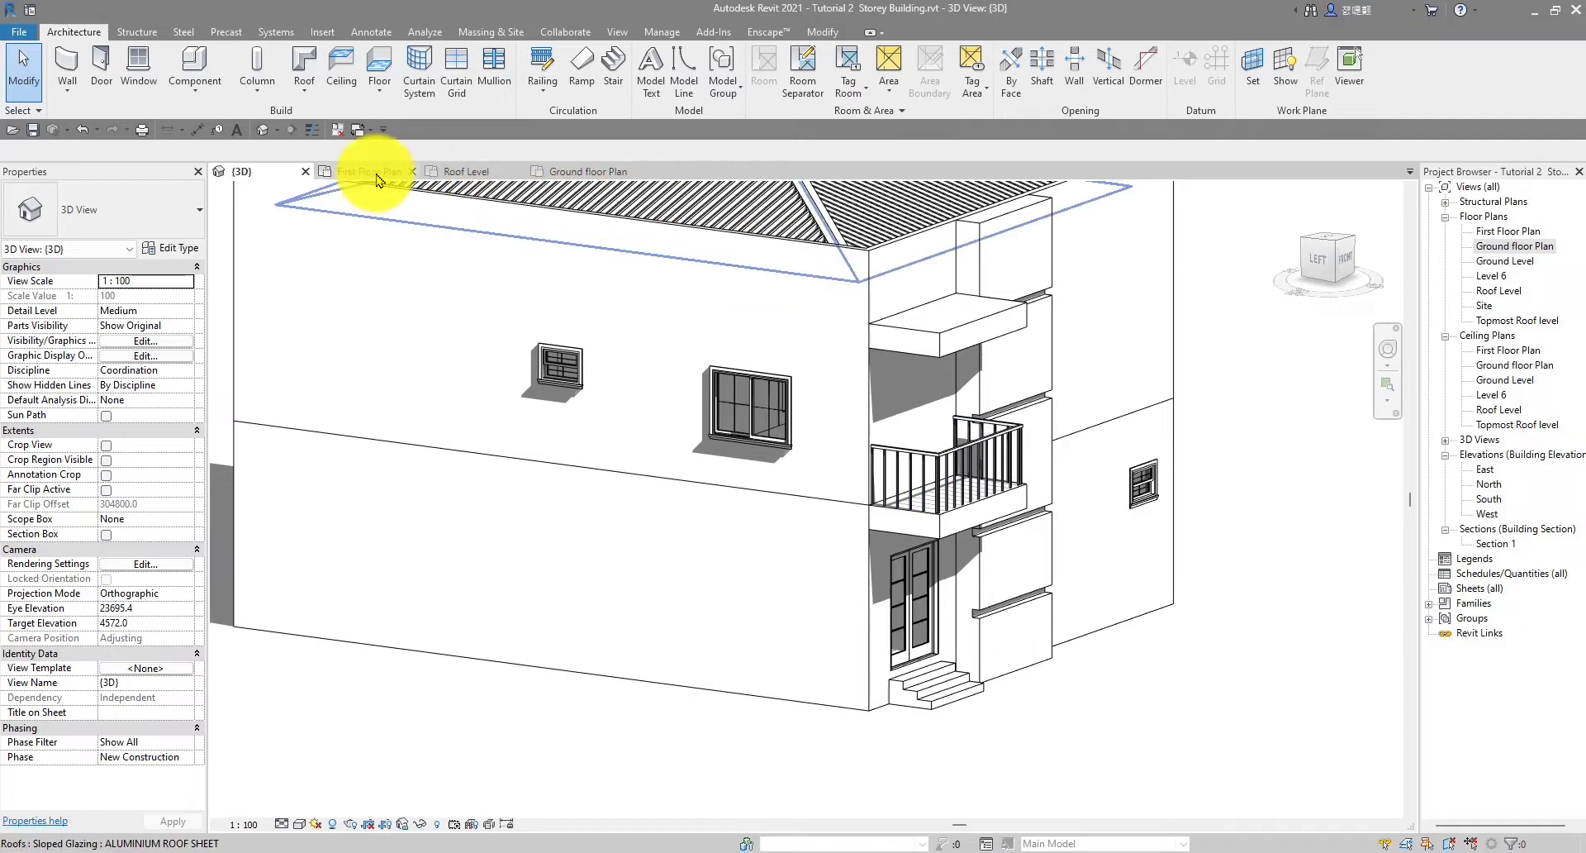
pyautogui.click(565, 175)
pyautogui.scroll(3, 743, 488)
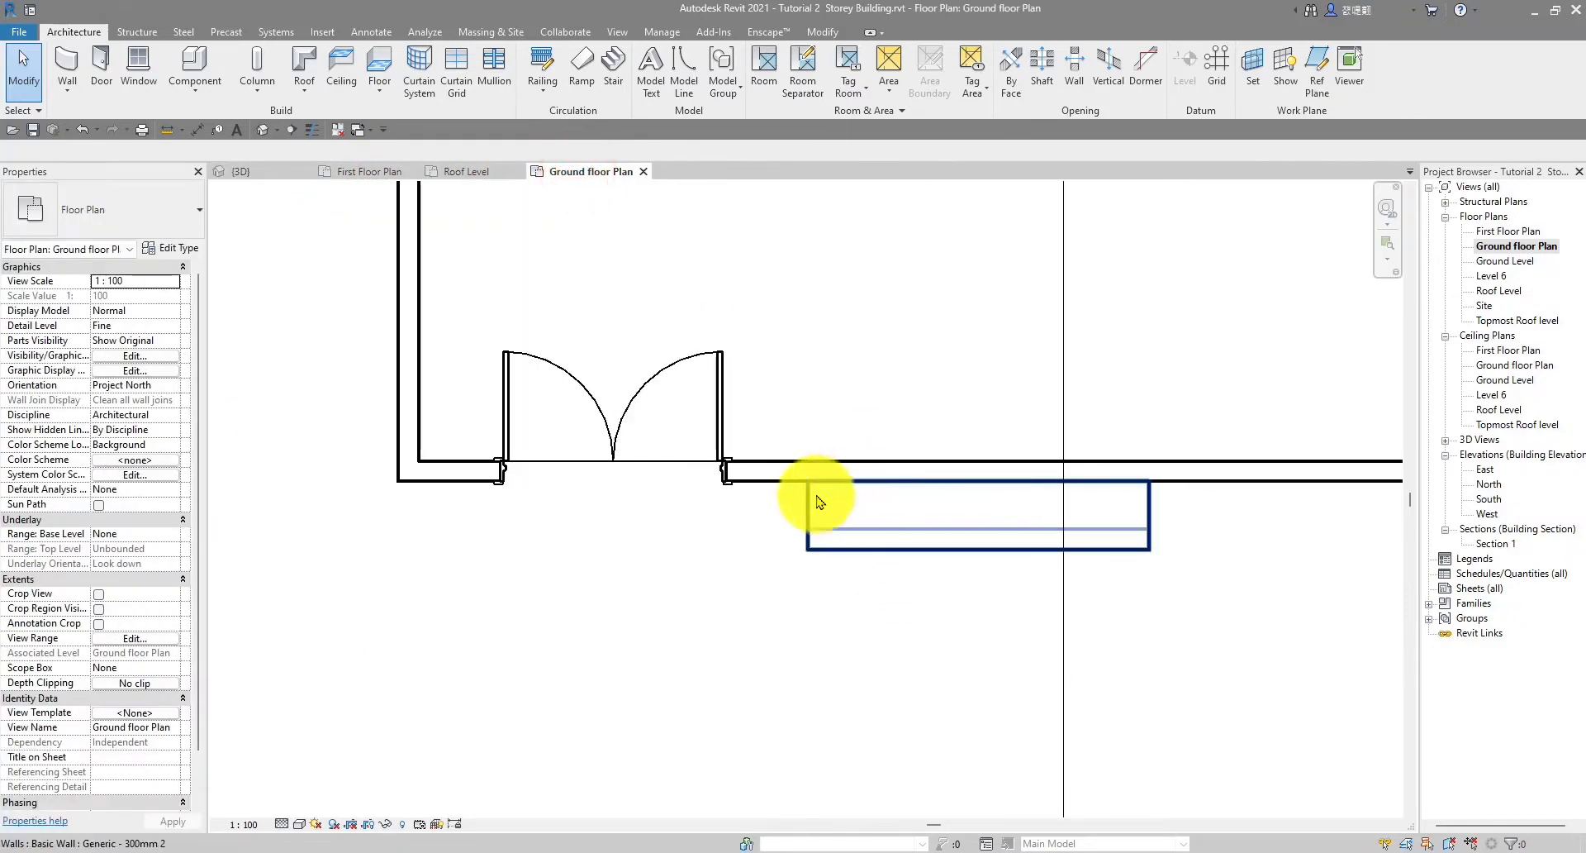
pyautogui.scroll(-3, 846, 570)
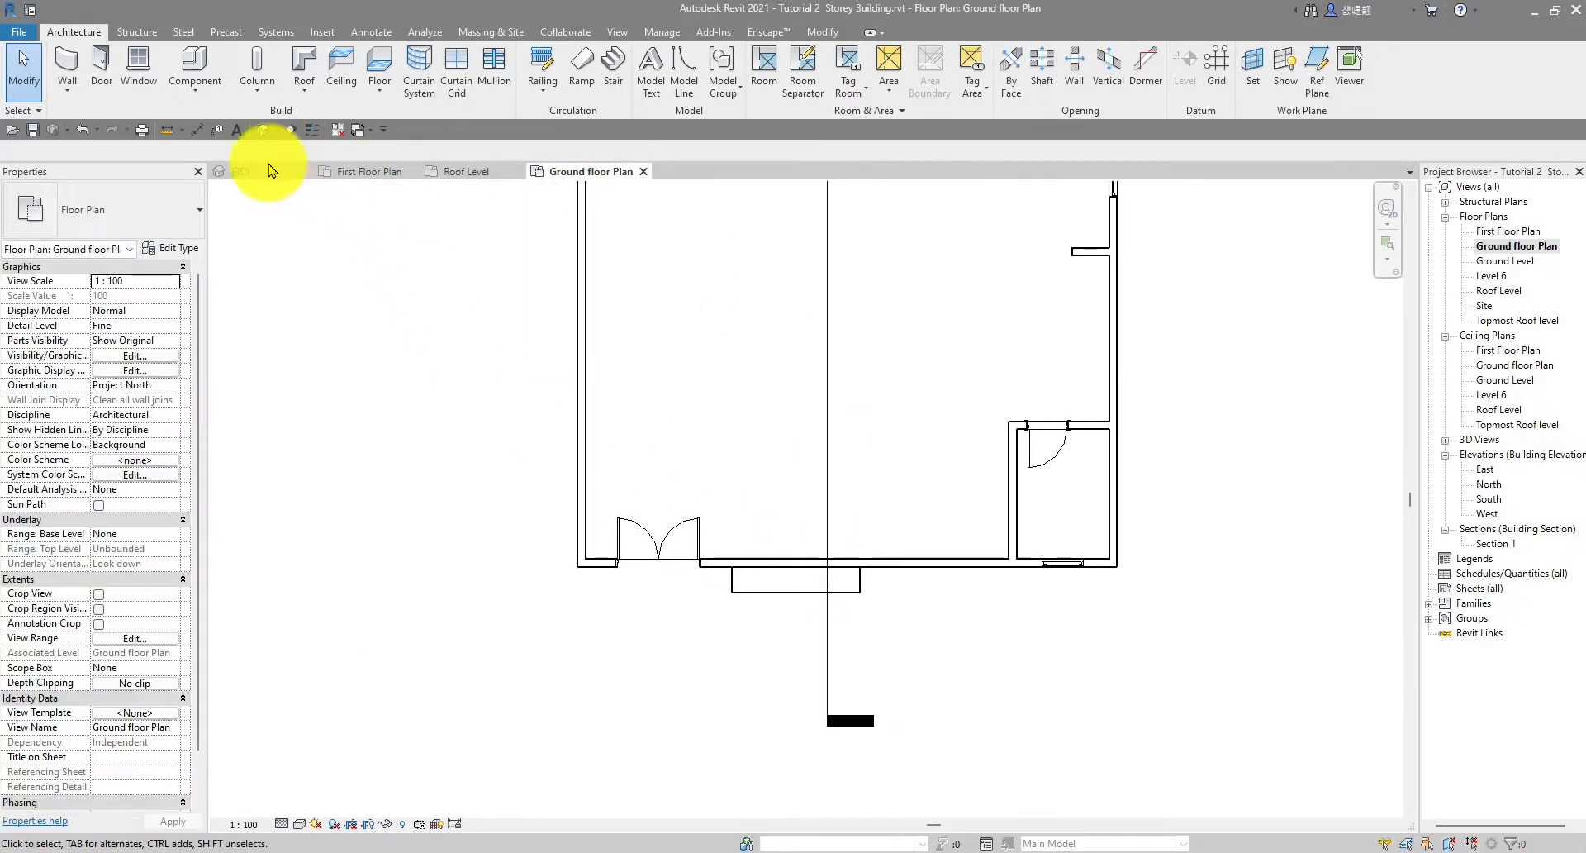
pyautogui.click(272, 171)
pyautogui.keyDown('shift'); pyautogui.moveTo(796, 389); pyautogui.dragTo(661, 422, button='middle'); pyautogui.keyUp('shift')
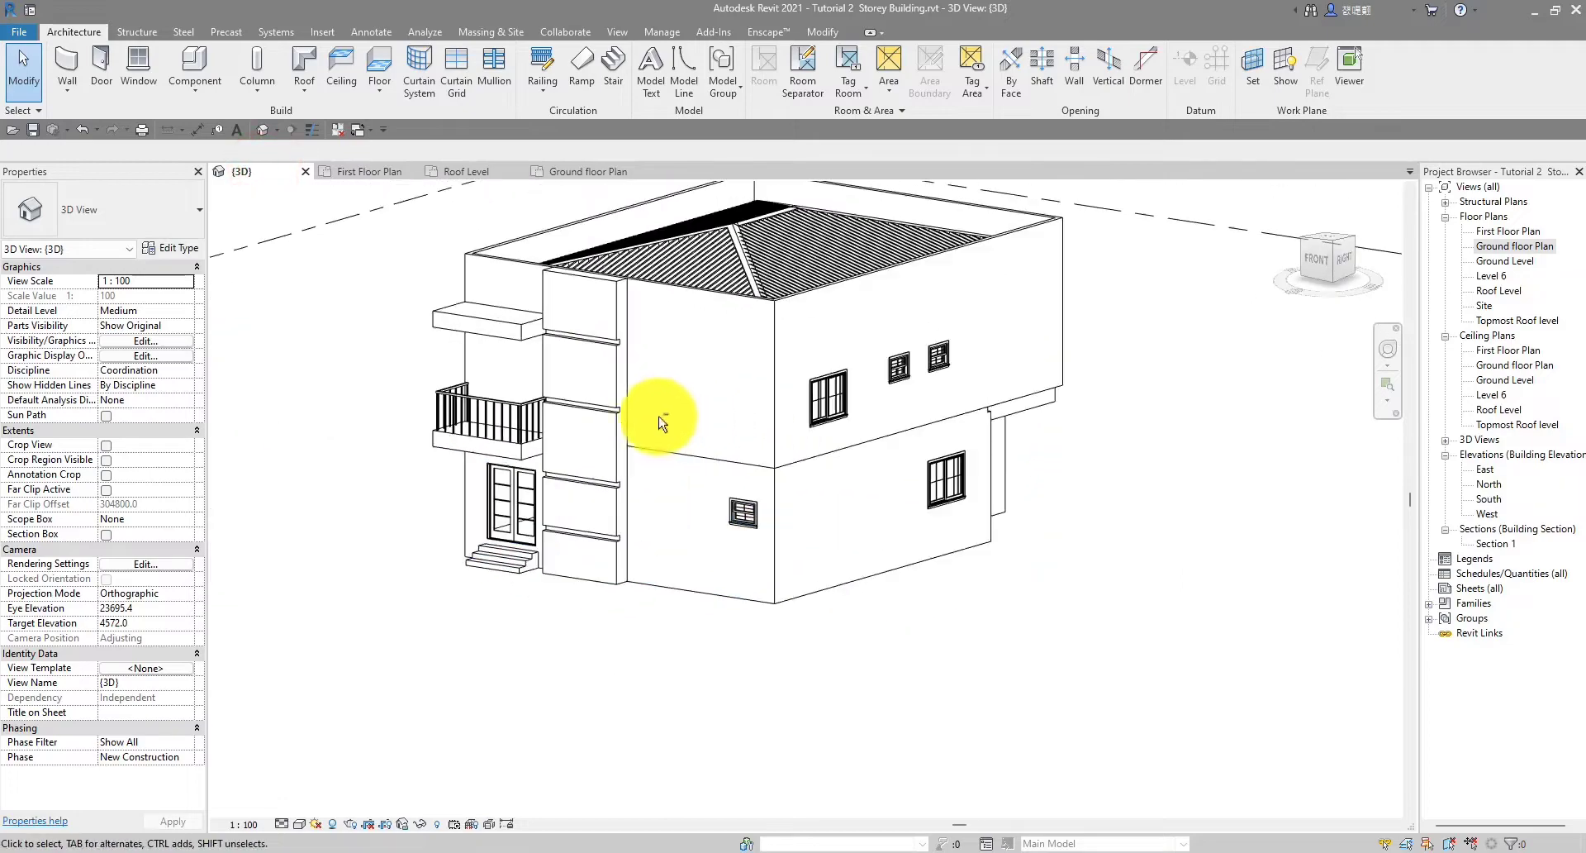
pyautogui.moveTo(591, 348)
pyautogui.keyDown('shift'); pyautogui.mouseDown(button='middle')
pyautogui.moveTo(609, 247)
pyautogui.moveTo(631, 347)
pyautogui.moveTo(845, 382)
pyautogui.moveTo(648, 262)
pyautogui.moveTo(744, 353)
pyautogui.moveTo(807, 383)
pyautogui.moveTo(755, 263)
pyautogui.mouseUp(button='middle'); pyautogui.keyUp('shift')
# Examine the first floor plan, especially the front room and the wall between it and the balcony
pyautogui.click(364, 169)
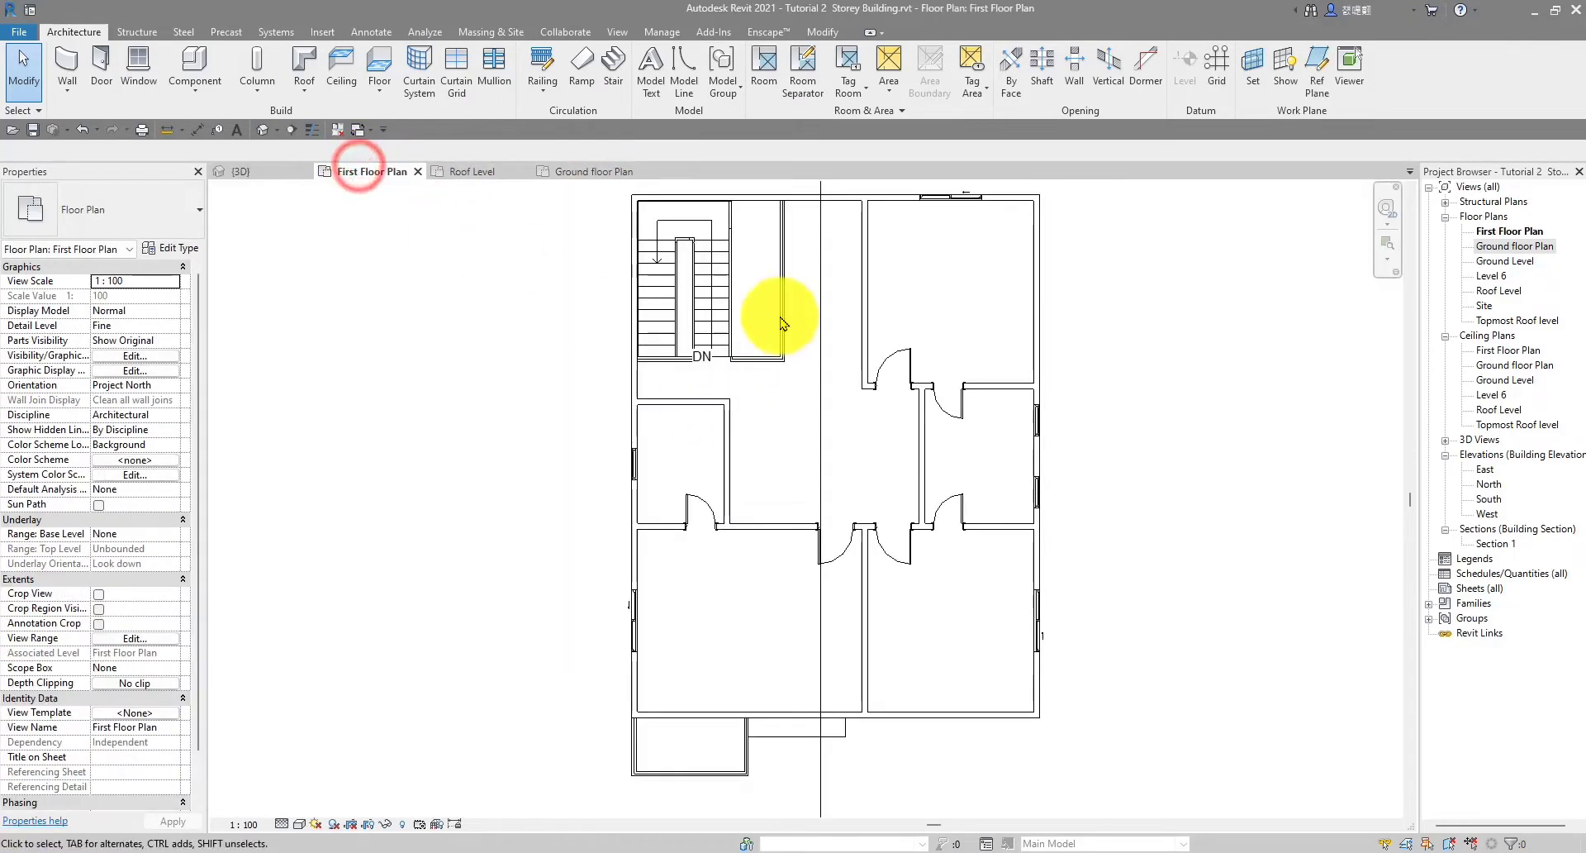
pyautogui.moveTo(652, 312); pyautogui.dragTo(777, 573, button='middle')
pyautogui.scroll(-2, 691, 344)
pyautogui.scroll(3, 680, 372)
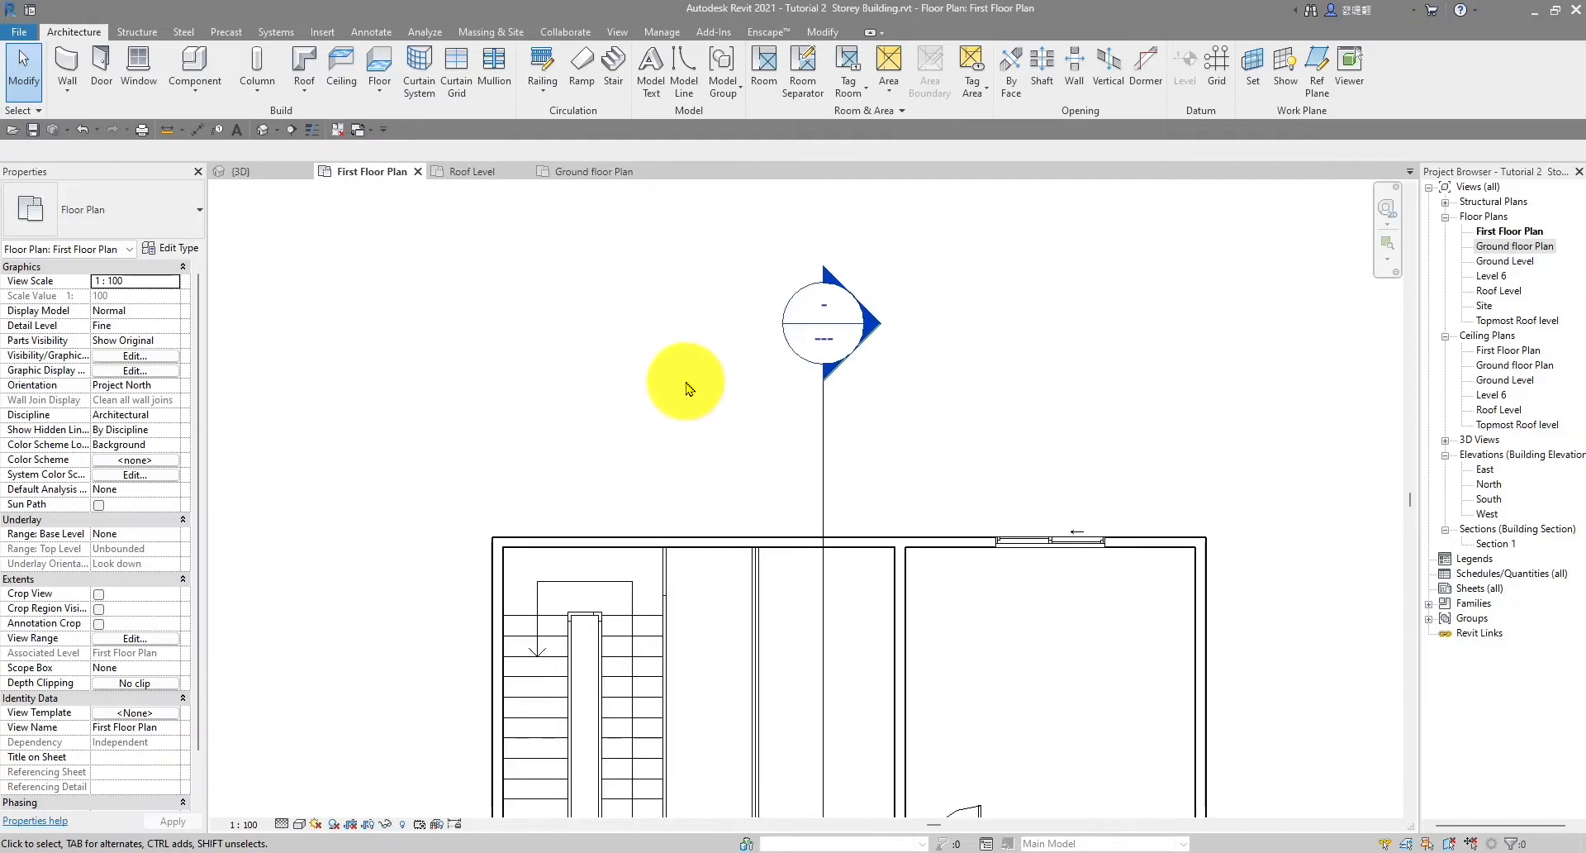
pyautogui.scroll(-3, 821, 428)
pyautogui.moveTo(821, 429)
pyautogui.mouseDown(button='middle')
pyautogui.moveTo(758, 393)
pyautogui.moveTo(754, 510)
pyautogui.mouseUp(button='middle')
pyautogui.scroll(2, 708, 630)
pyautogui.moveTo(709, 630); pyautogui.dragTo(627, 786, button='middle')
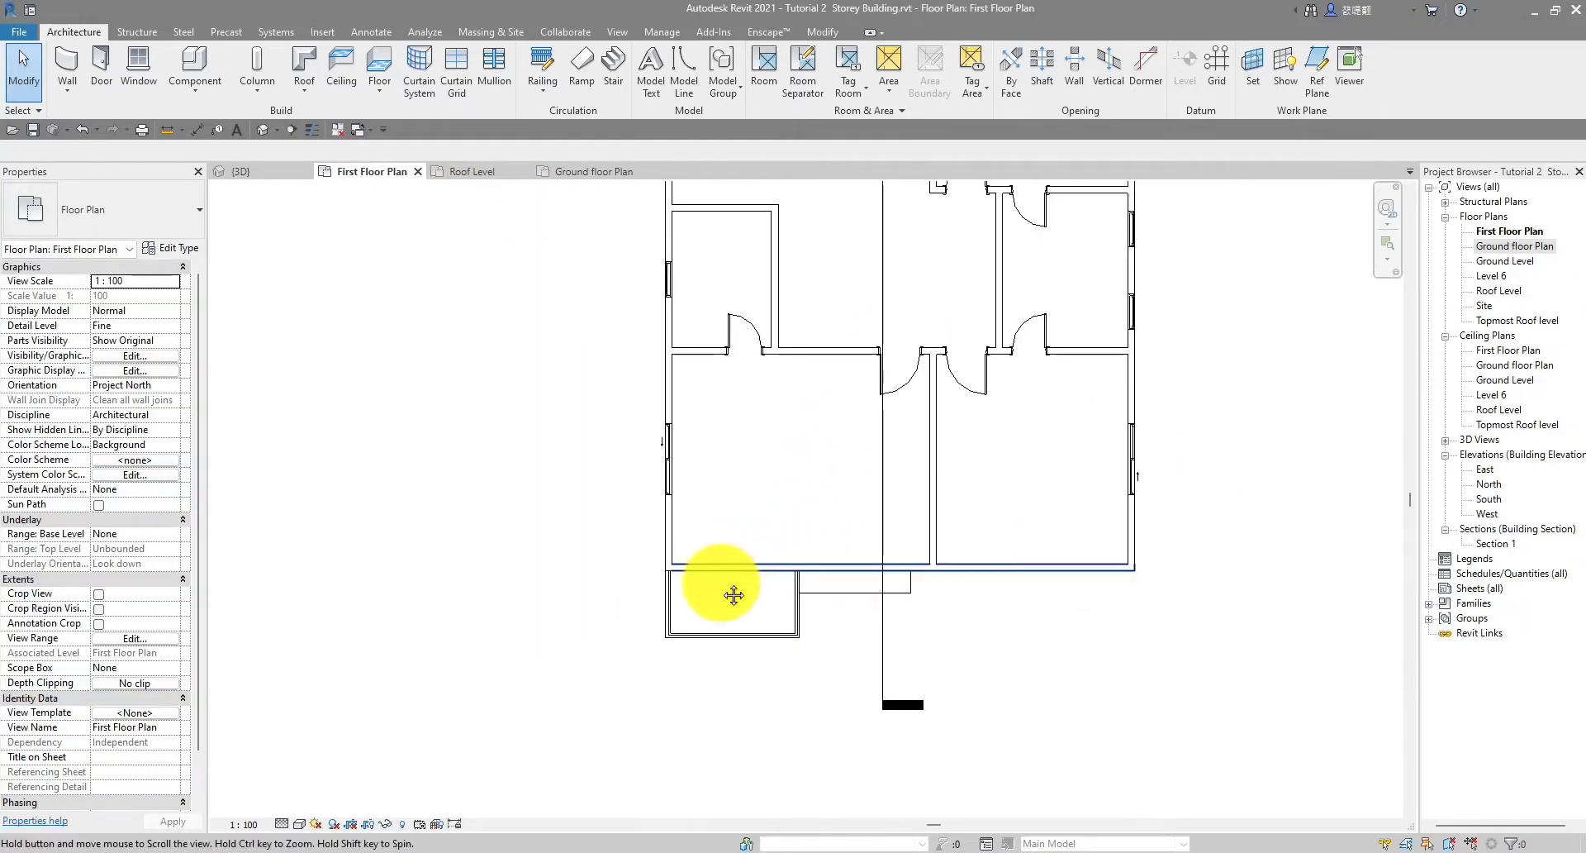
pyautogui.scroll(1, 763, 643)
pyautogui.moveTo(762, 643); pyautogui.dragTo(630, 666, button='middle')
pyautogui.scroll(1, 648, 733)
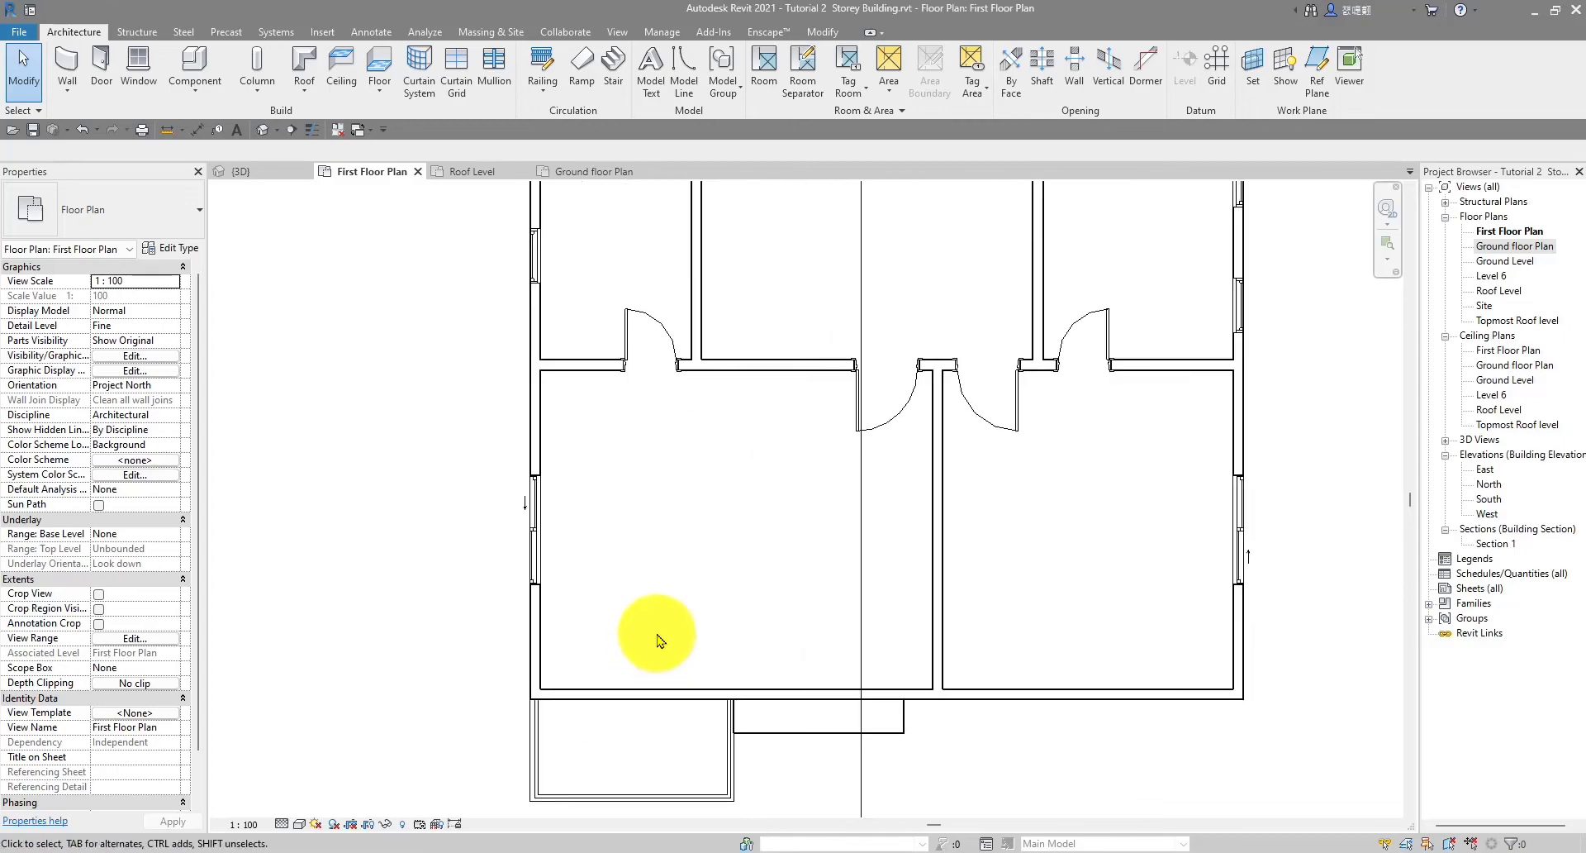
pyautogui.moveTo(705, 522); pyautogui.dragTo(691, 662, button='middle')
pyautogui.scroll(2, 592, 662)
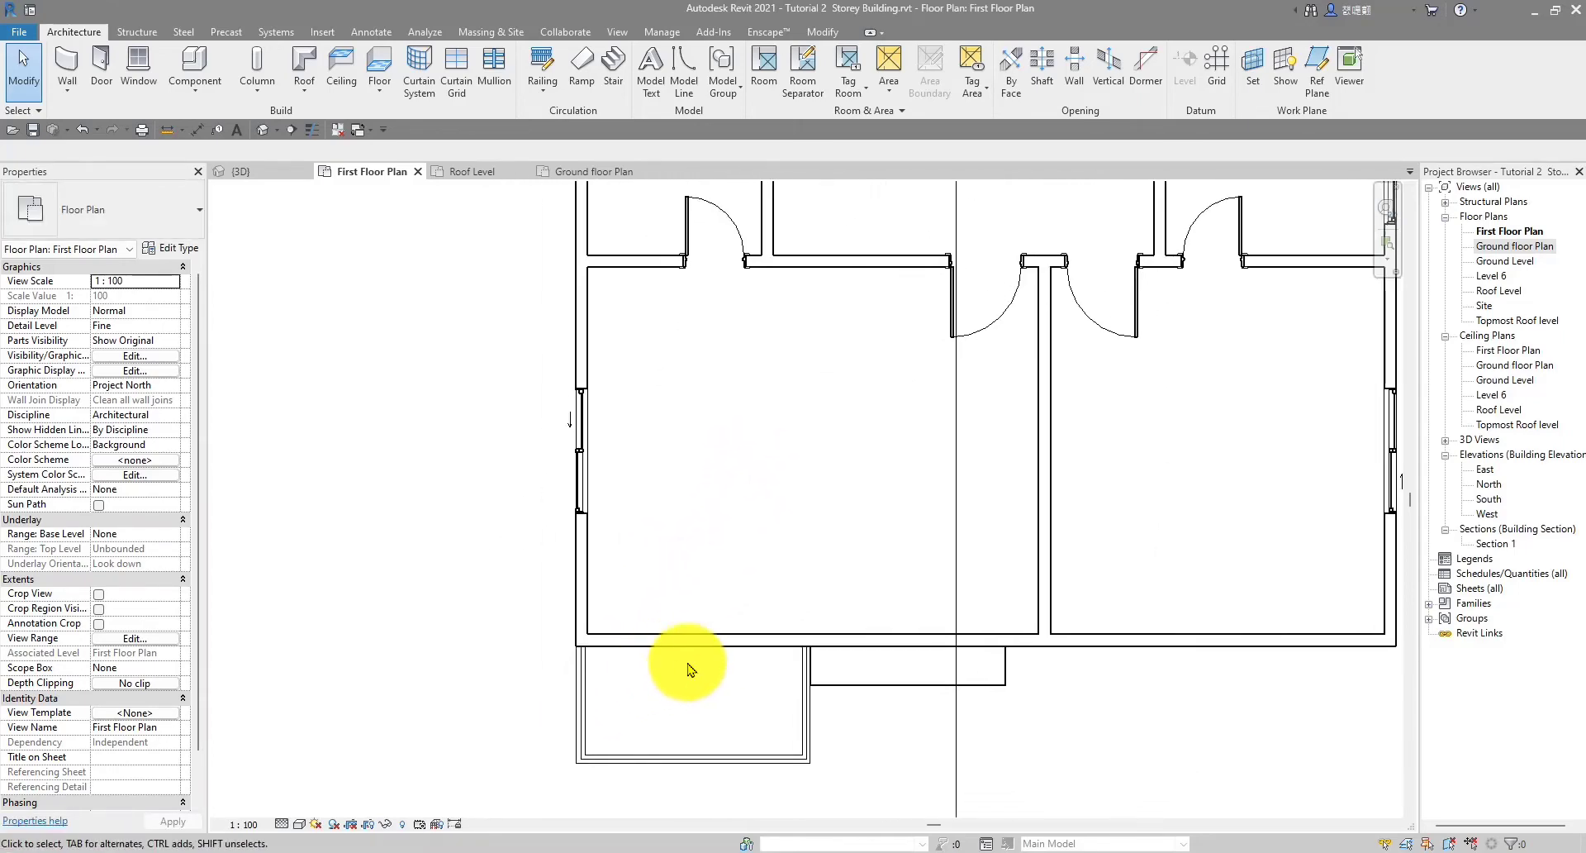
pyautogui.scroll(-3, 698, 652)
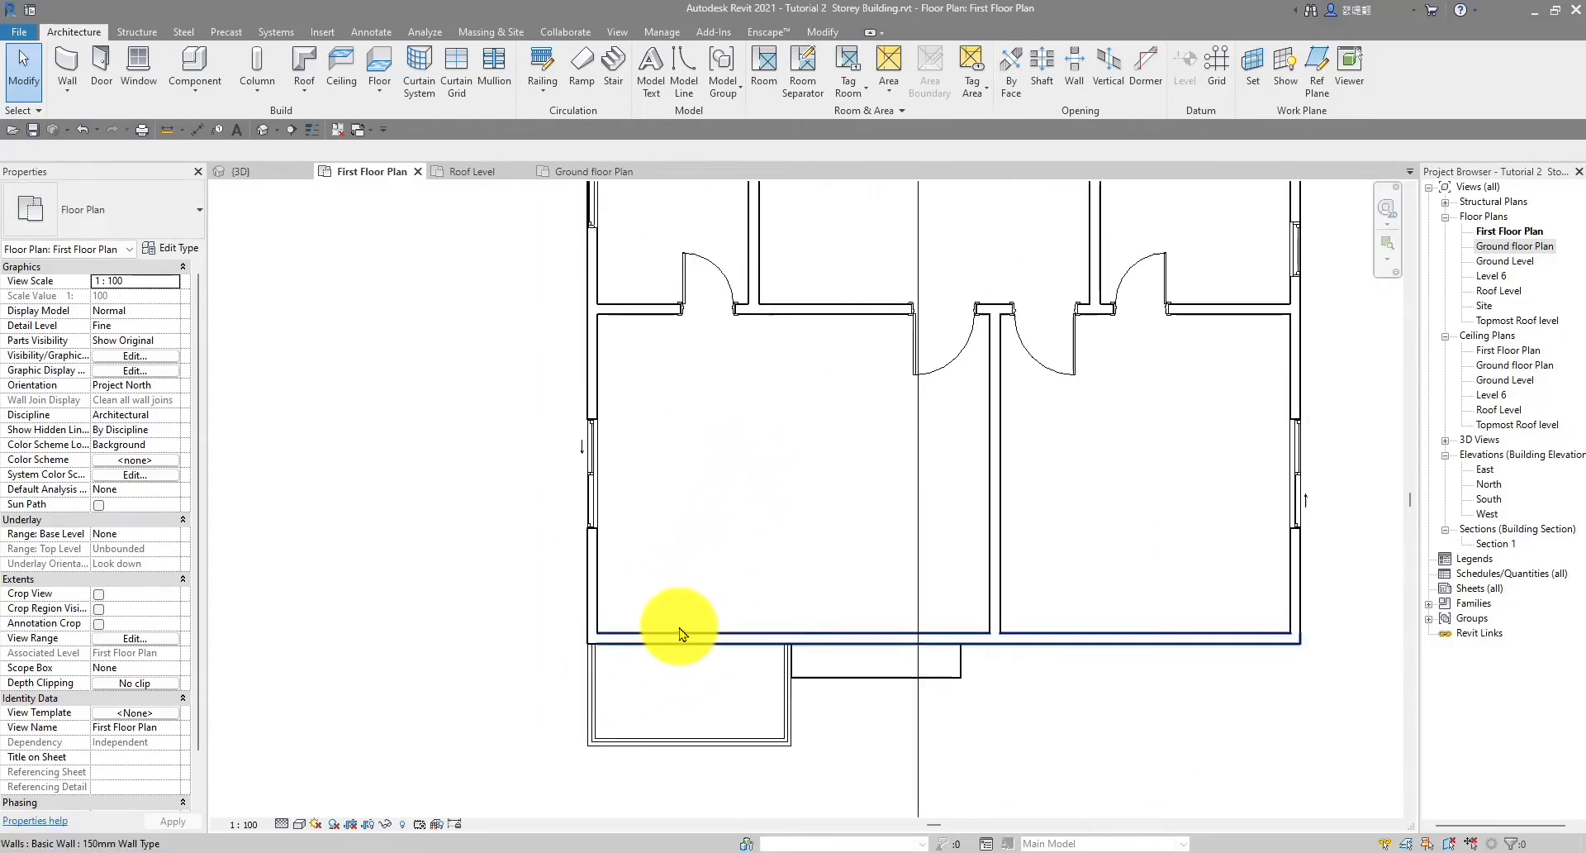
pyautogui.scroll(3, 636, 639)
pyautogui.scroll(2, 637, 638)
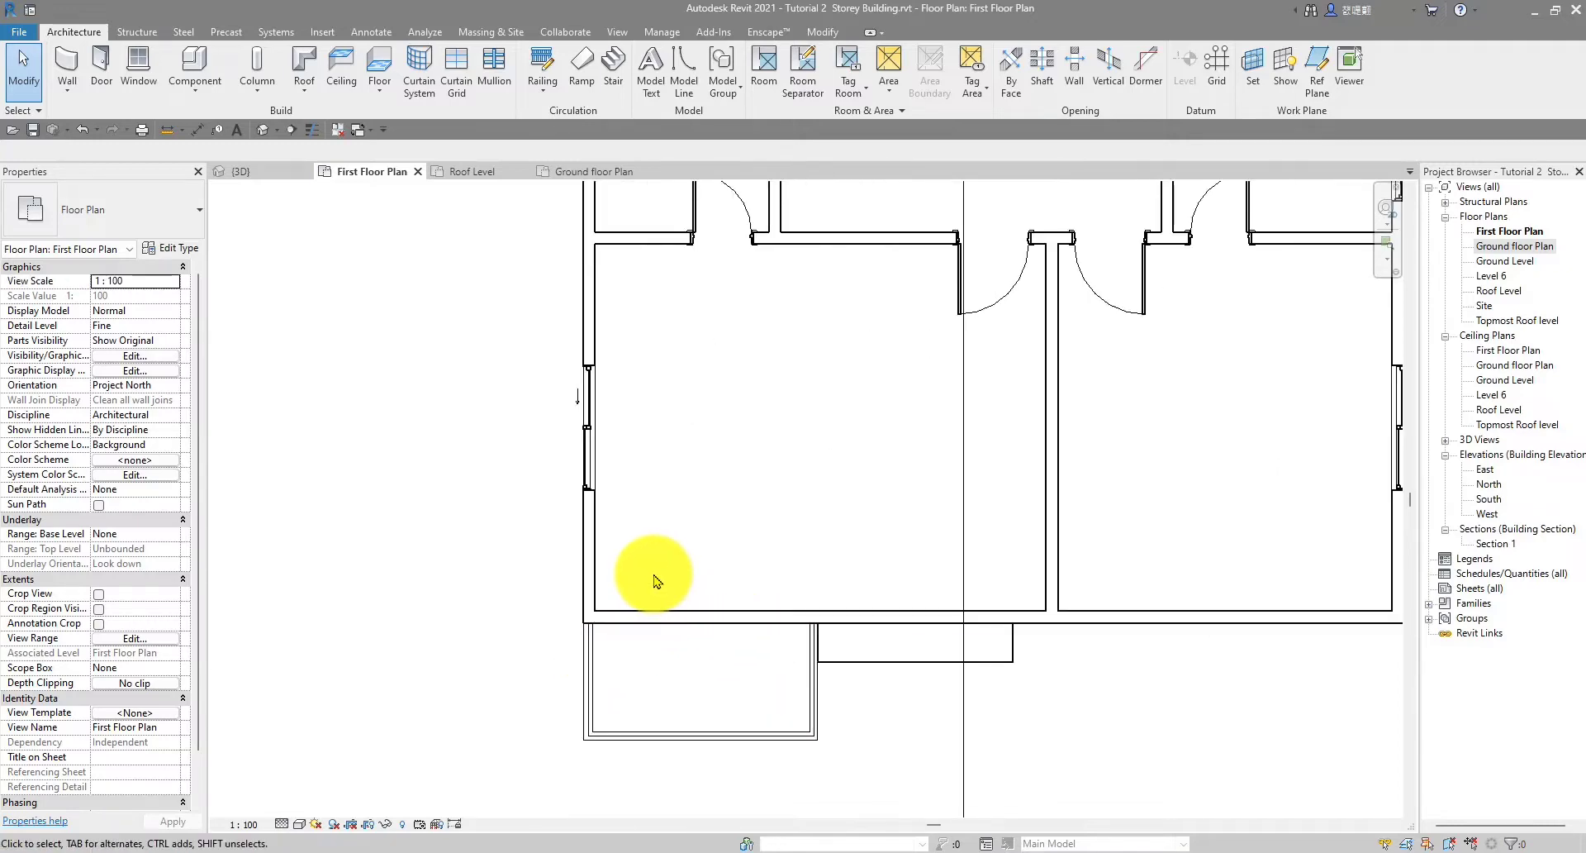
pyautogui.scroll(-4, 668, 703)
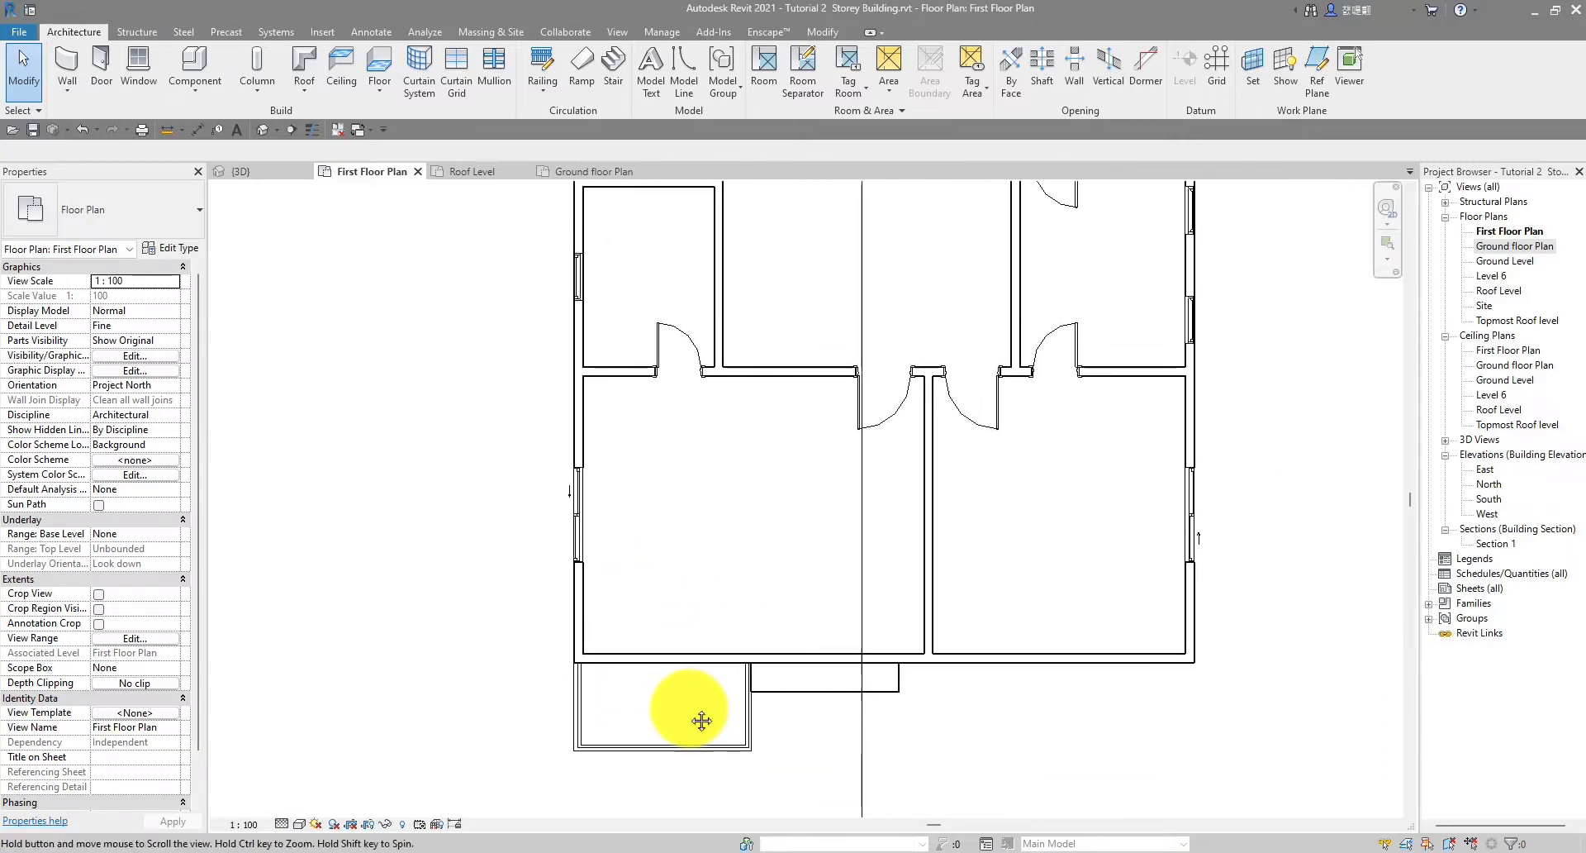
pyautogui.moveTo(694, 733); pyautogui.dragTo(737, 706, button='middle')
pyautogui.scroll(-4, 822, 792)
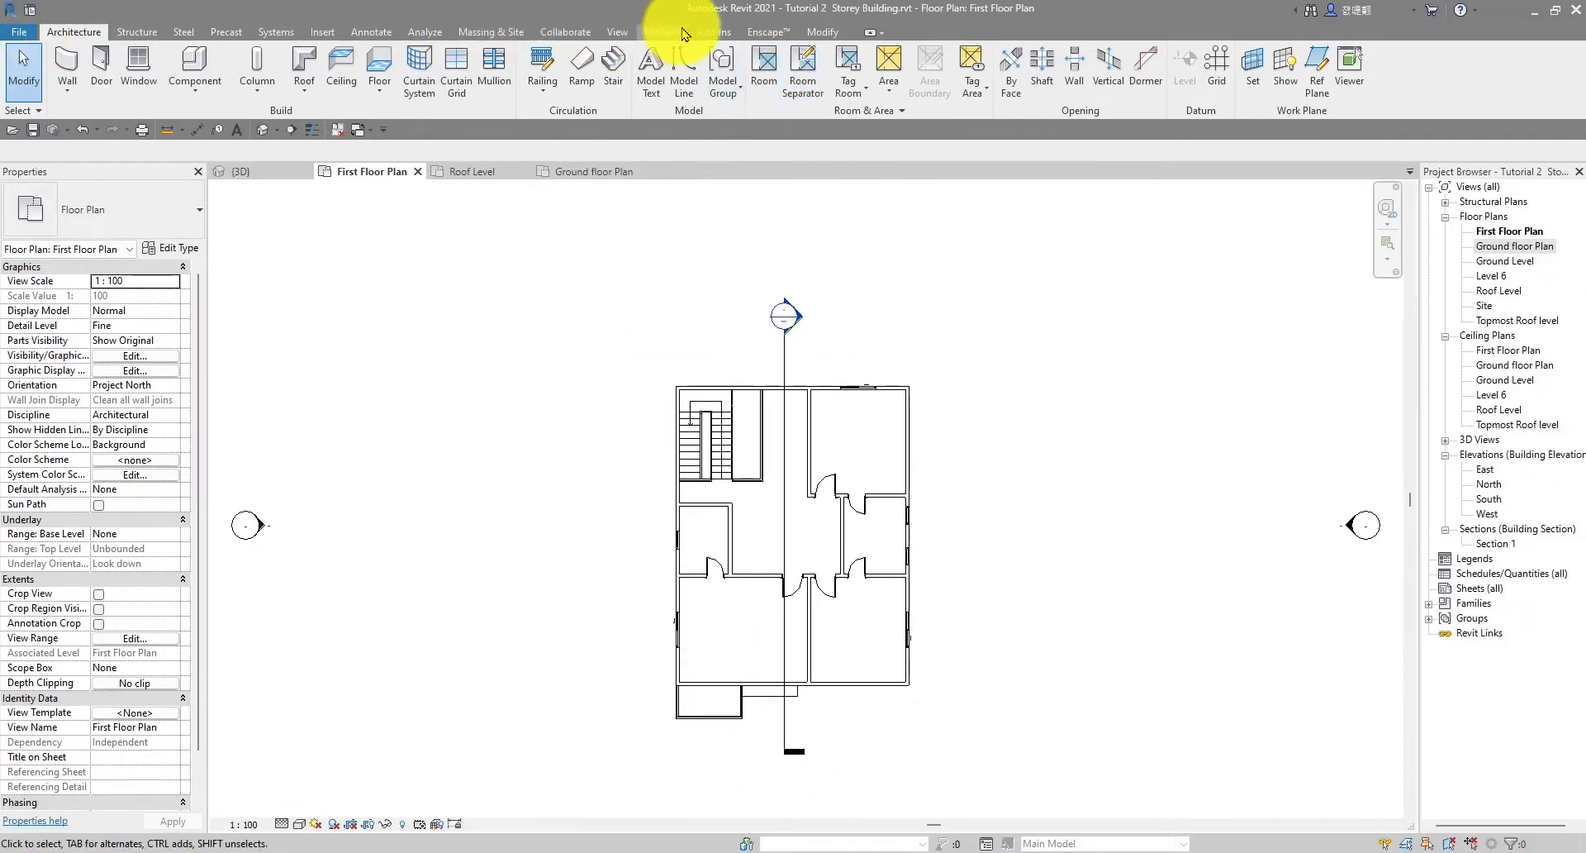
# Start loading a family and browse the metric library to the Residential folder of Doors
pyautogui.click(321, 35)
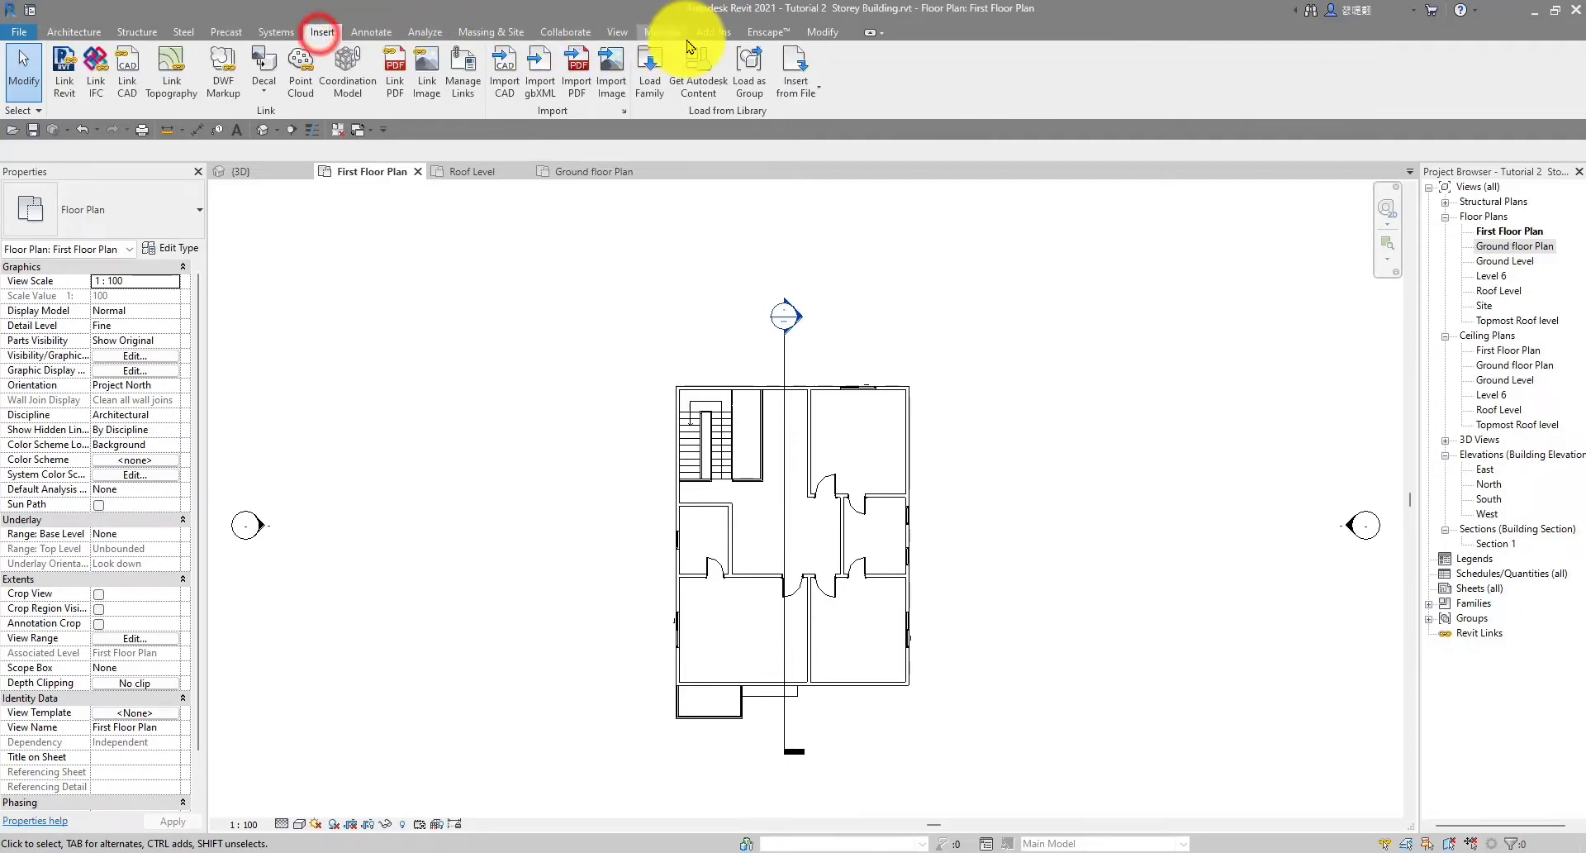
pyautogui.click(642, 95)
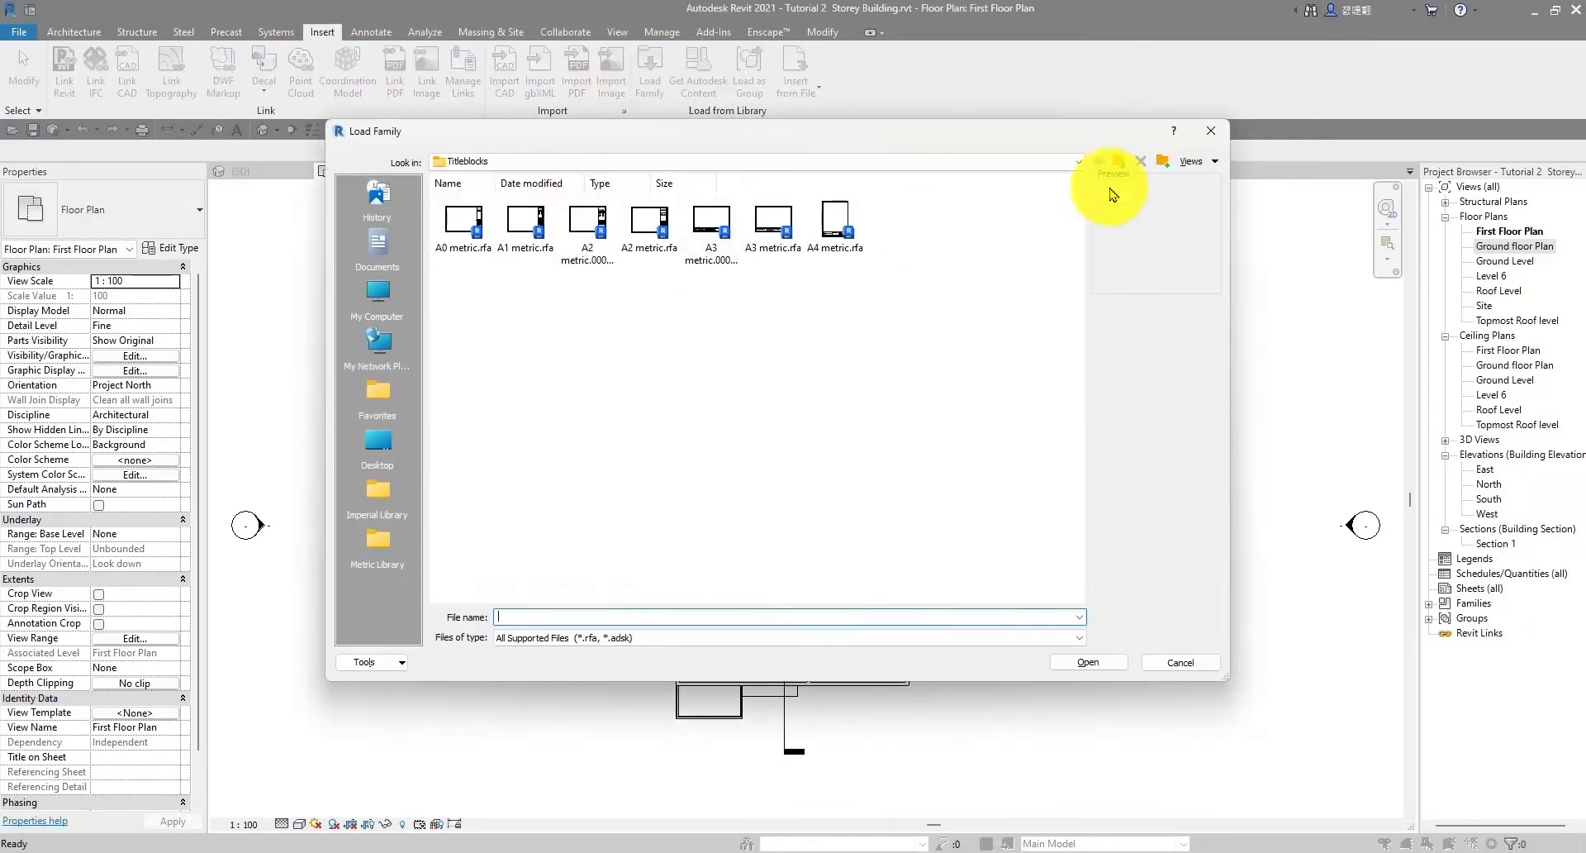
pyautogui.click(1122, 163)
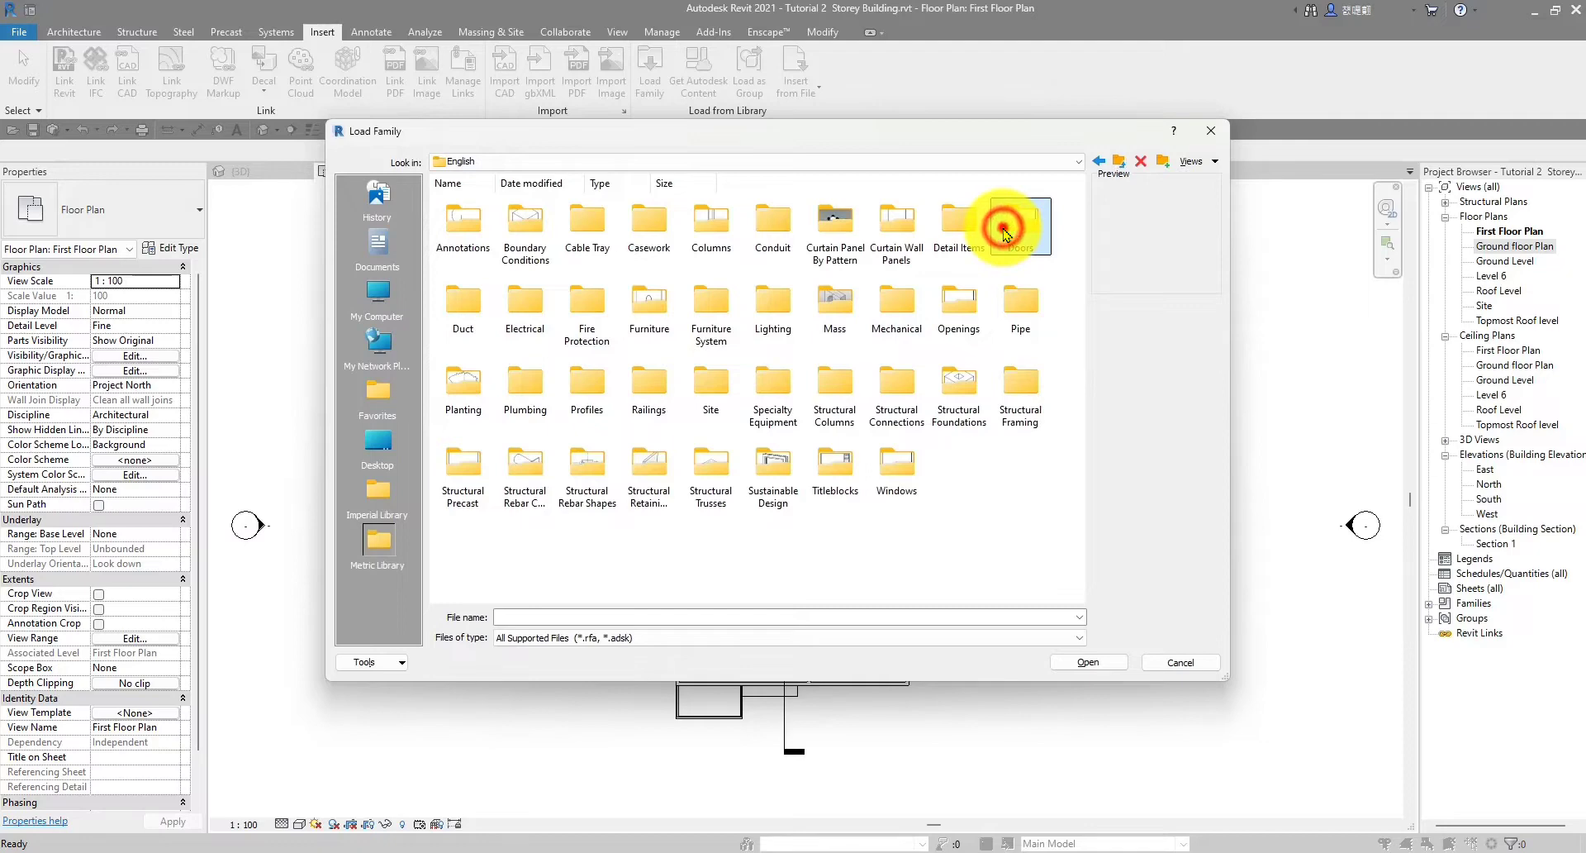
pyautogui.doubleClick(1004, 234)
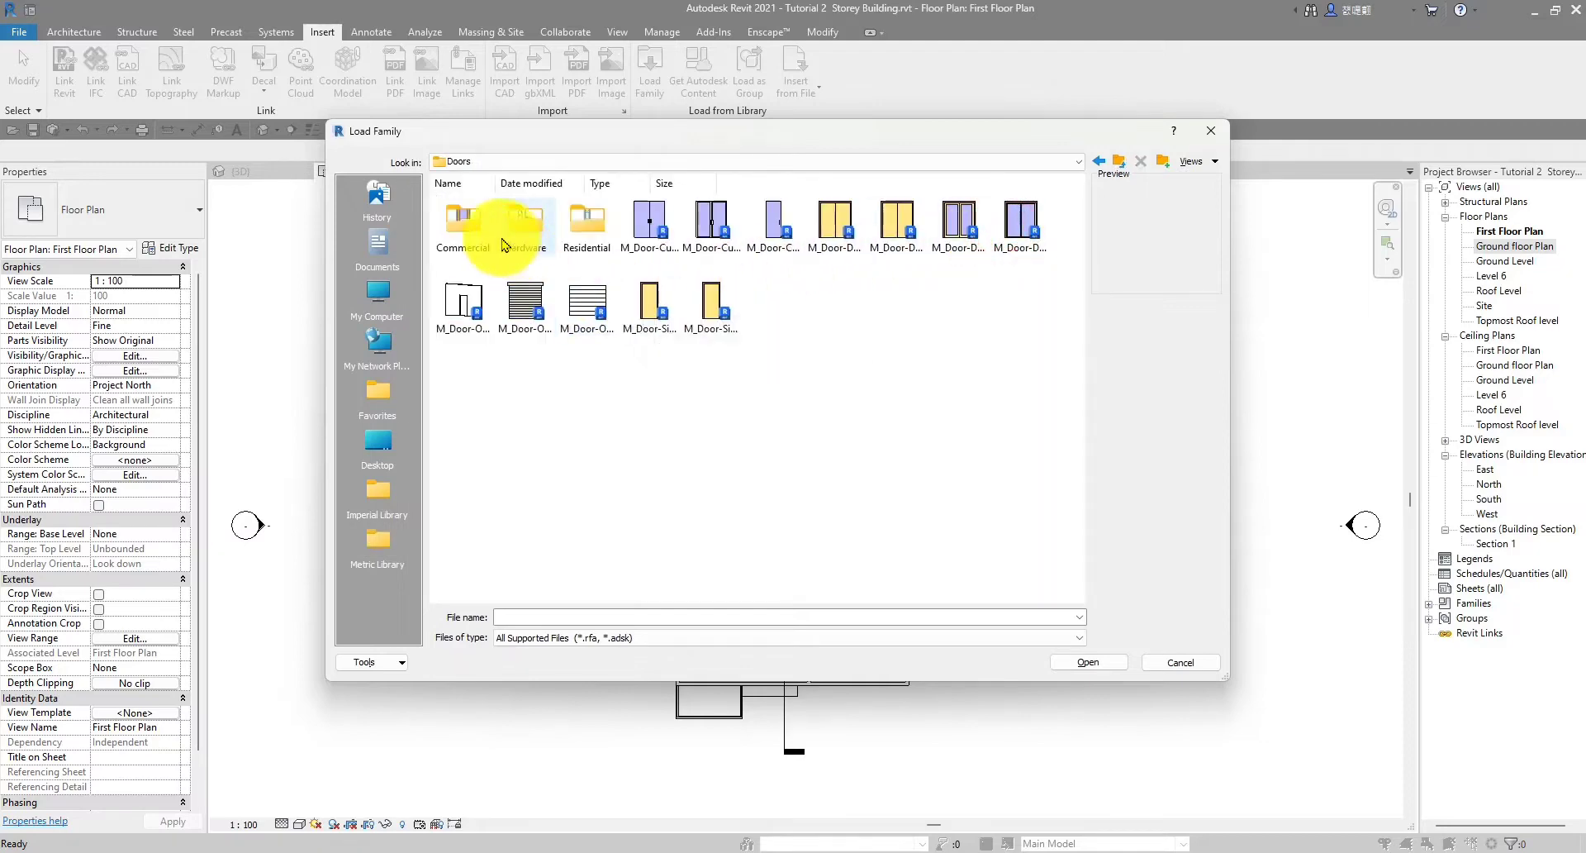
pyautogui.doubleClick(600, 240)
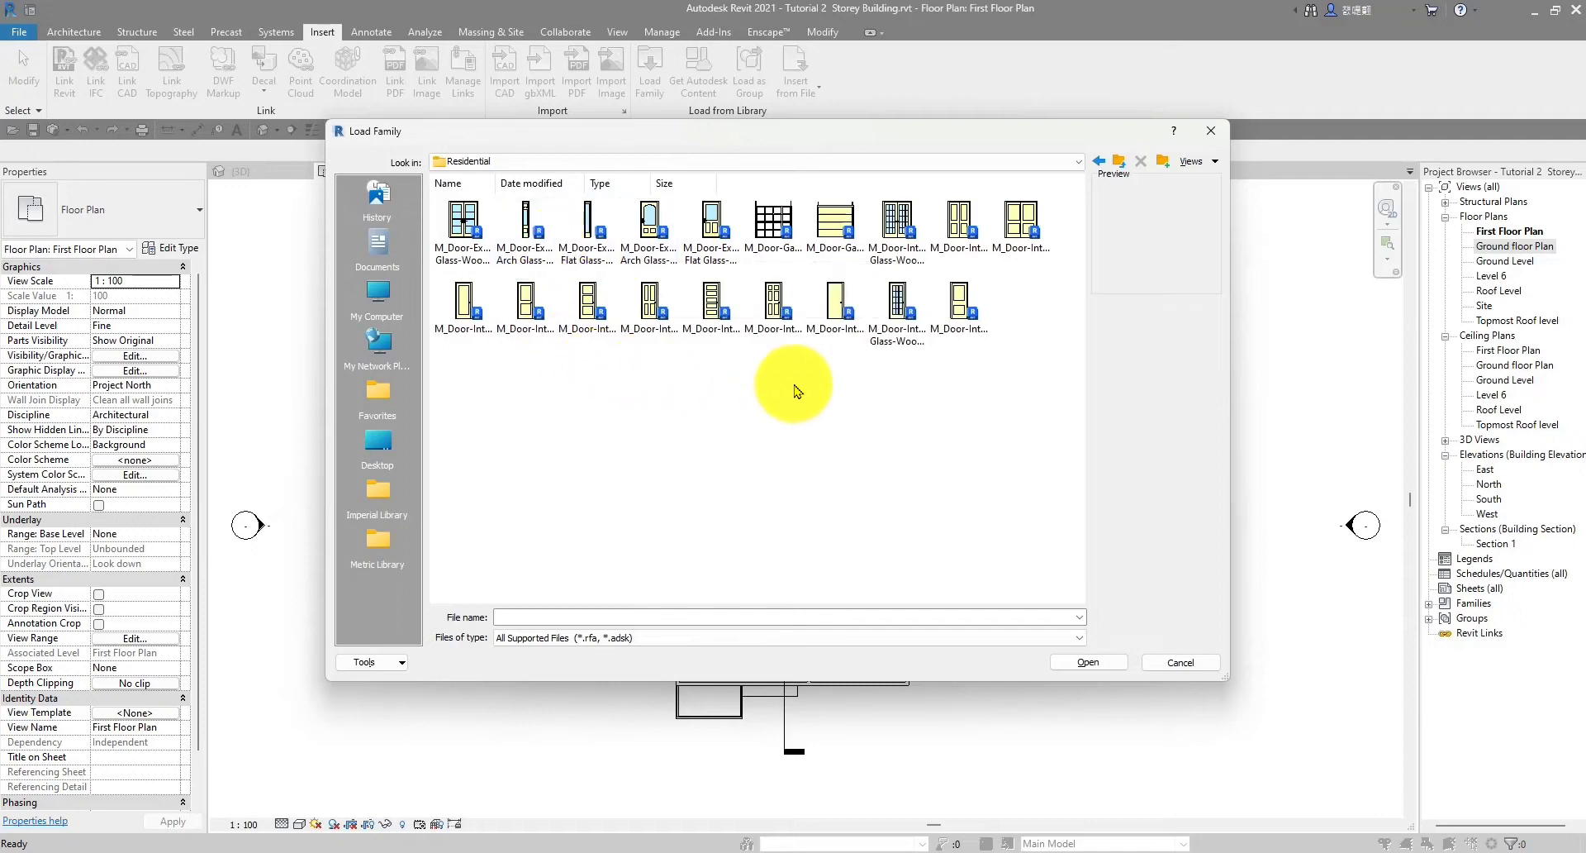
# Load the door family M_Door-Interior-Single-Full Glass-Wood.rfa with the 900 x 2100 mm type
pyautogui.click(889, 330)
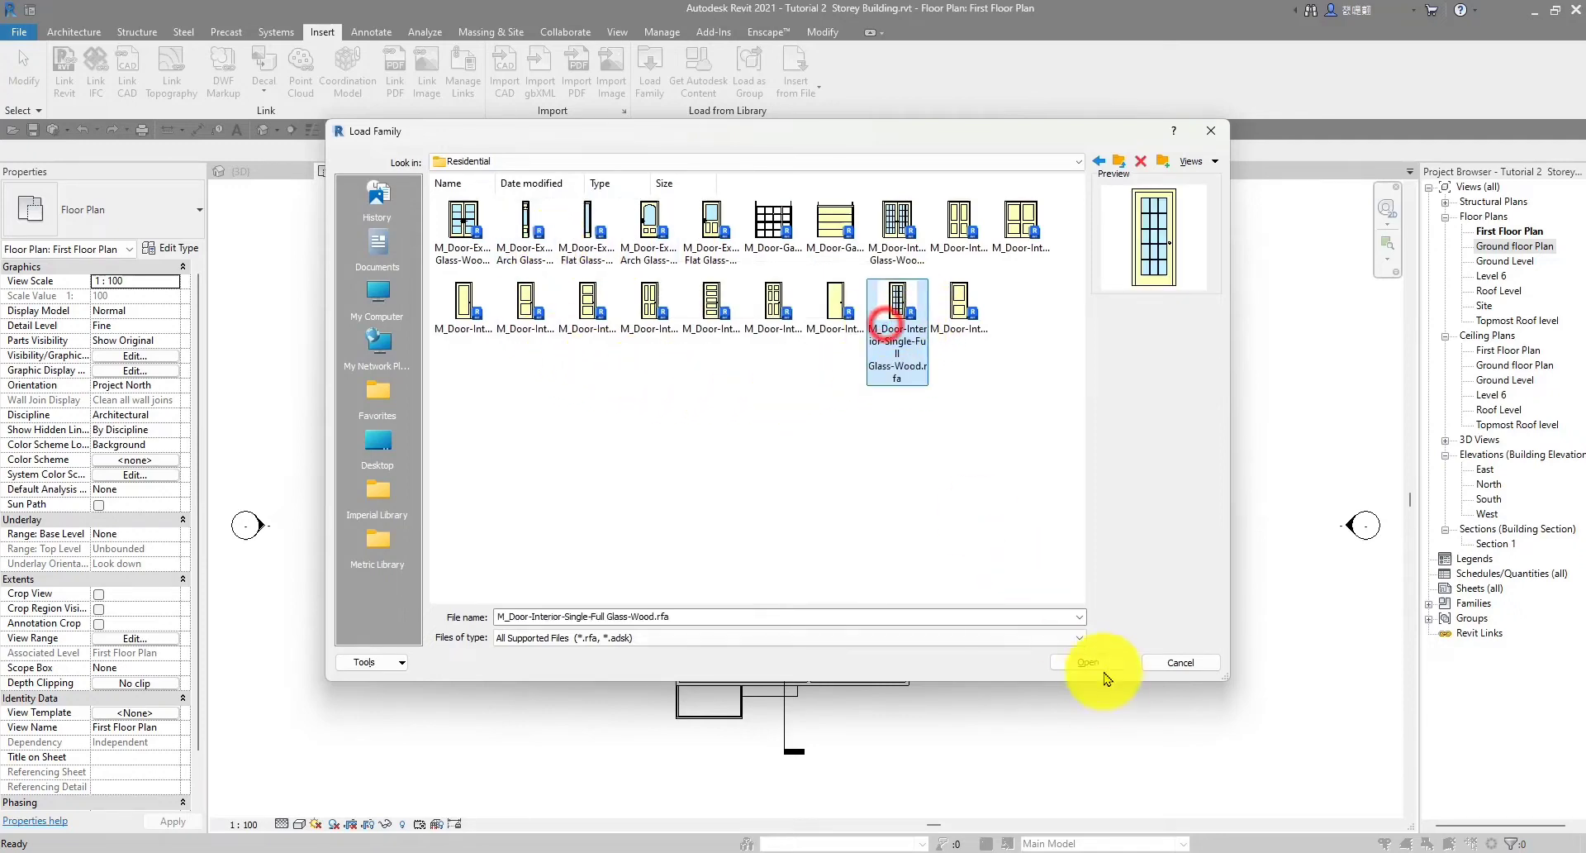
pyautogui.click(1086, 666)
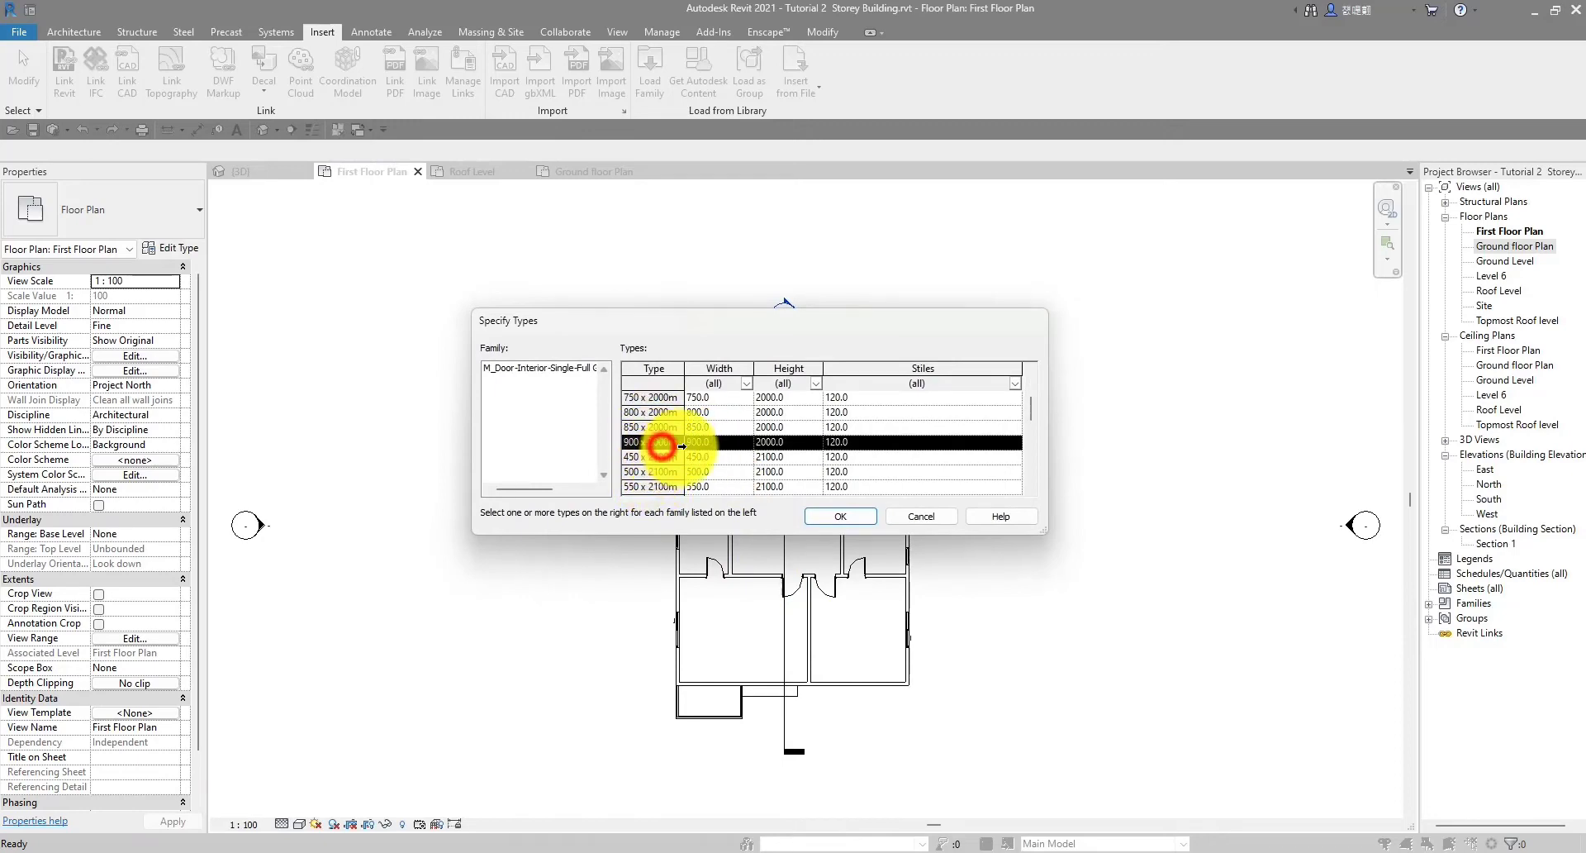
pyautogui.scroll(3, 677, 463)
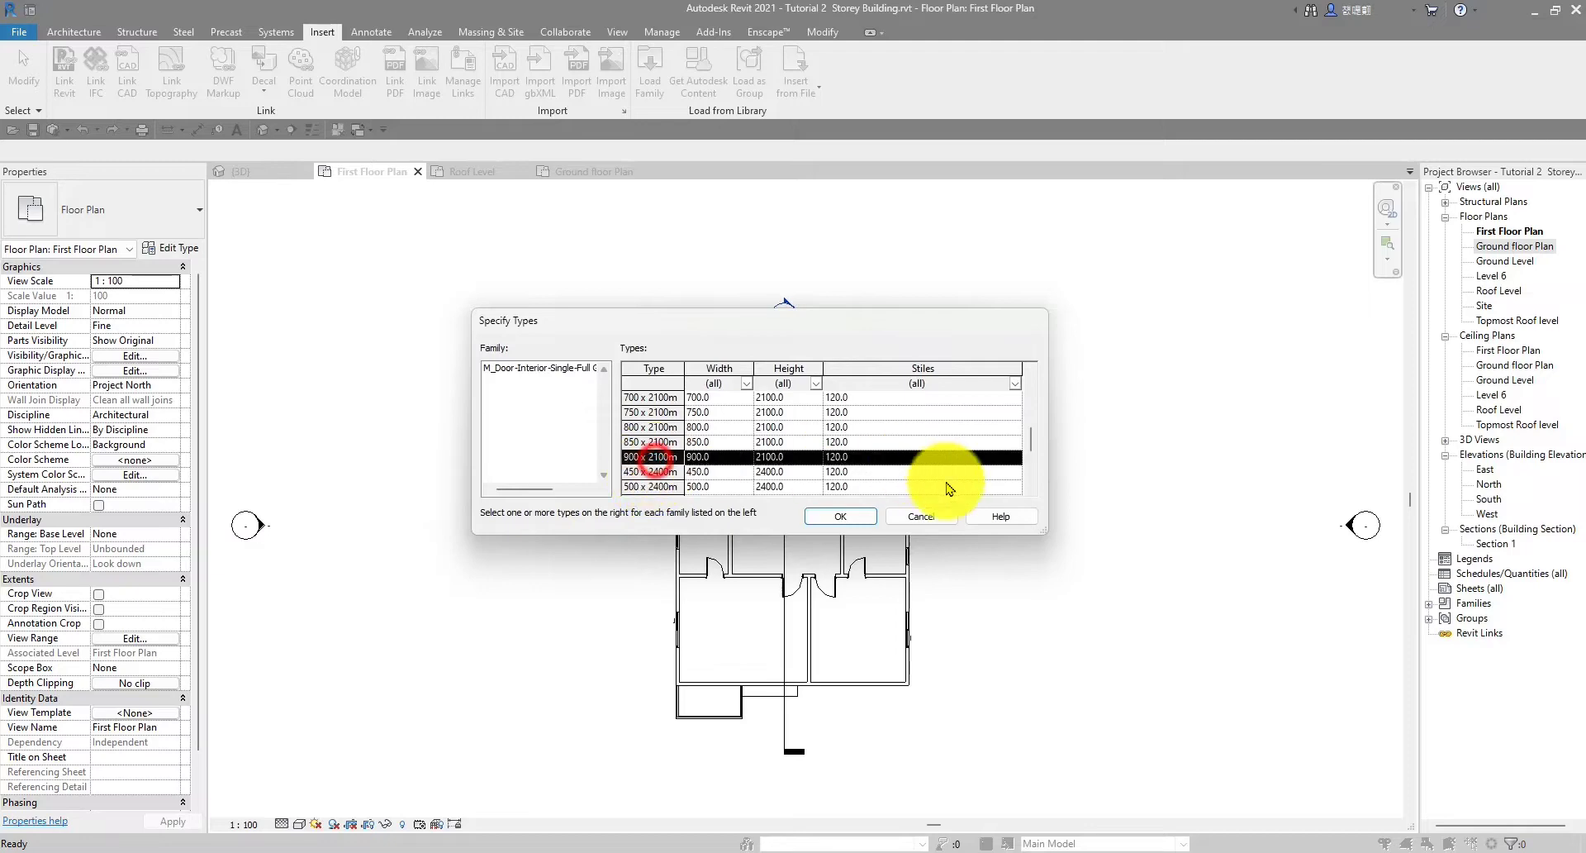
pyautogui.click(841, 516)
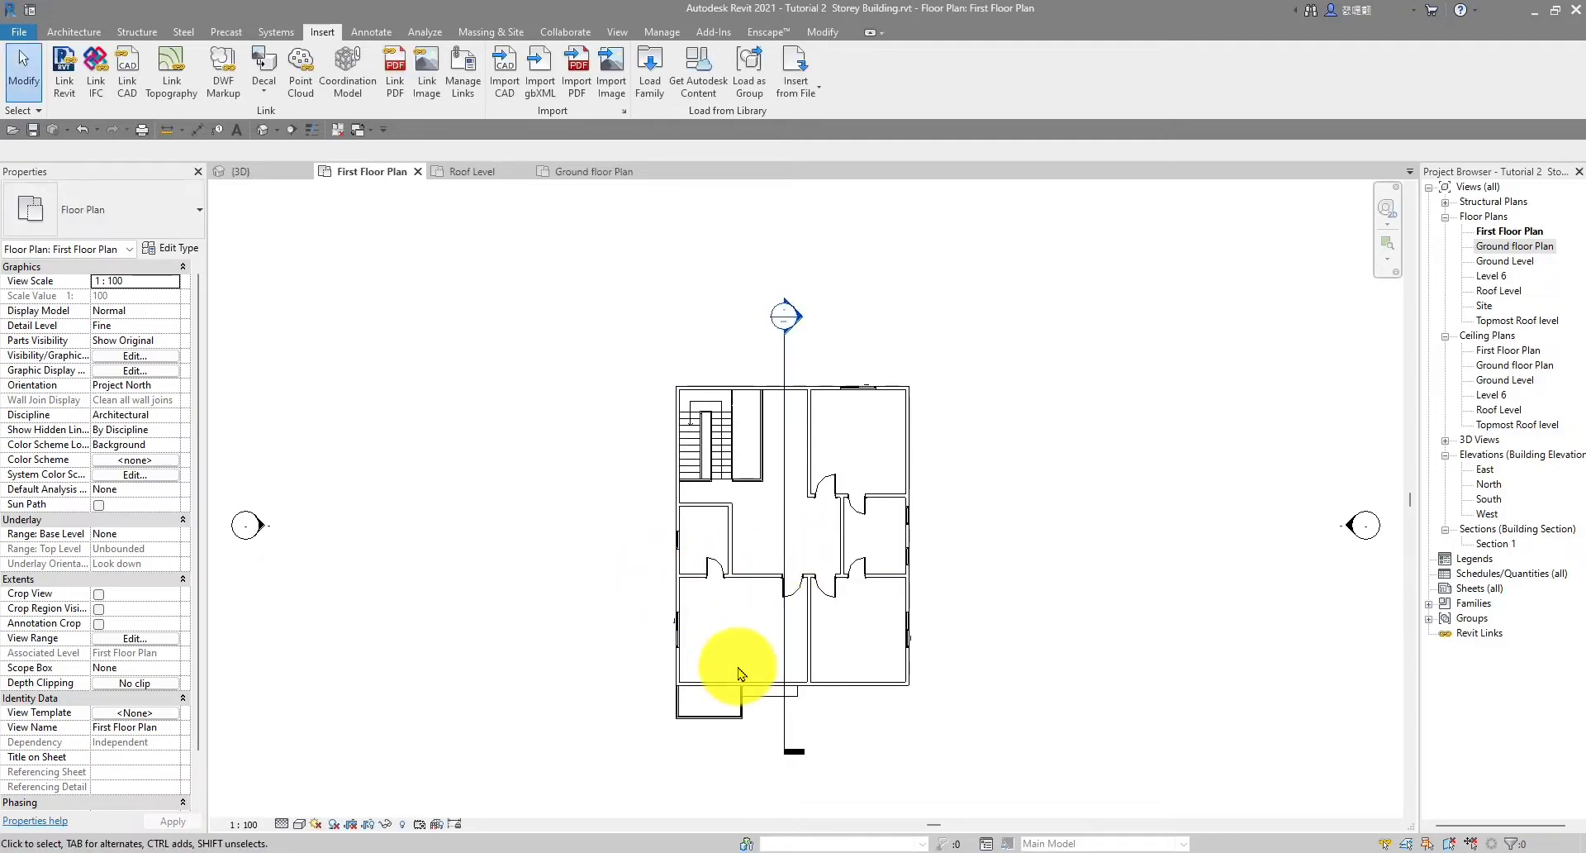
pyautogui.scroll(5, 709, 704)
pyautogui.scroll(-2, 762, 547)
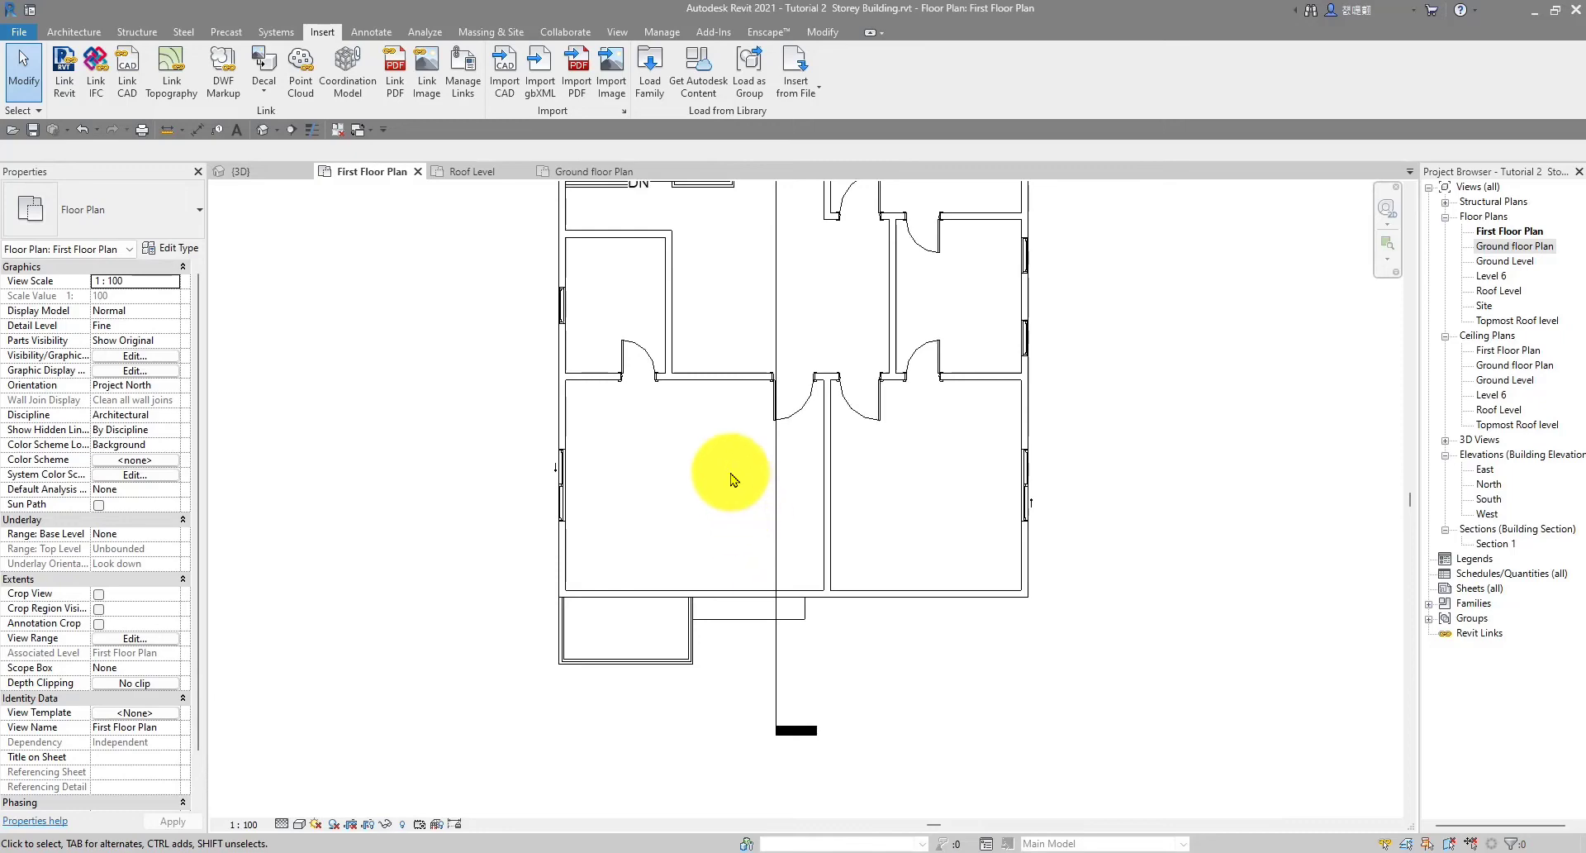
# Place the 900 x 2100 mm full-glass door in the wall between the front room and the first-floor balcony, swinging onto the balcony
pyautogui.scroll(-2, 731, 479)
pyautogui.click(353, 177)
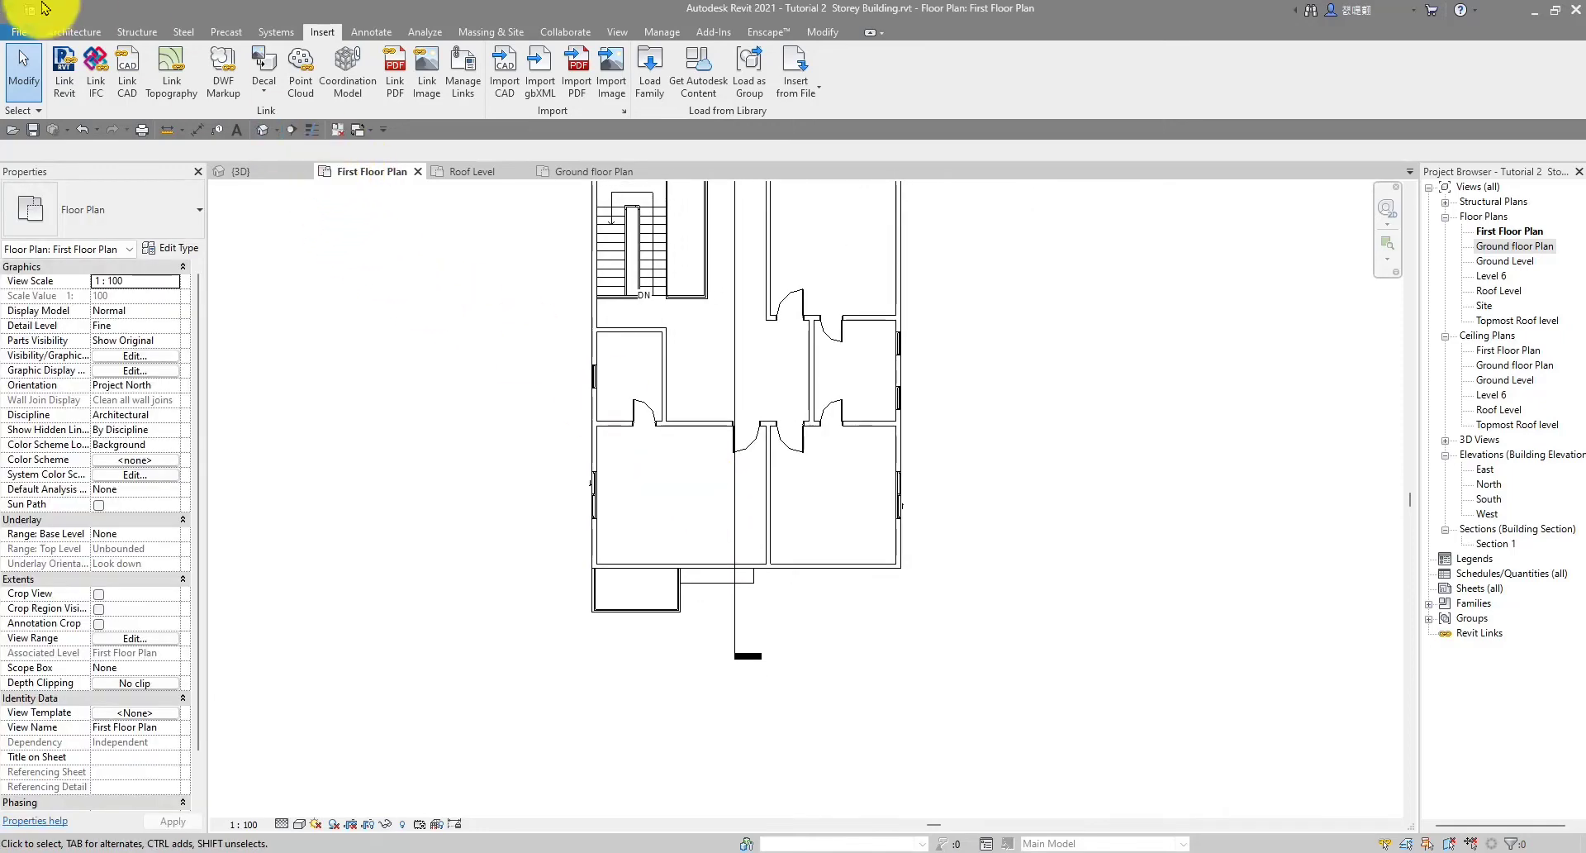
pyautogui.click(79, 35)
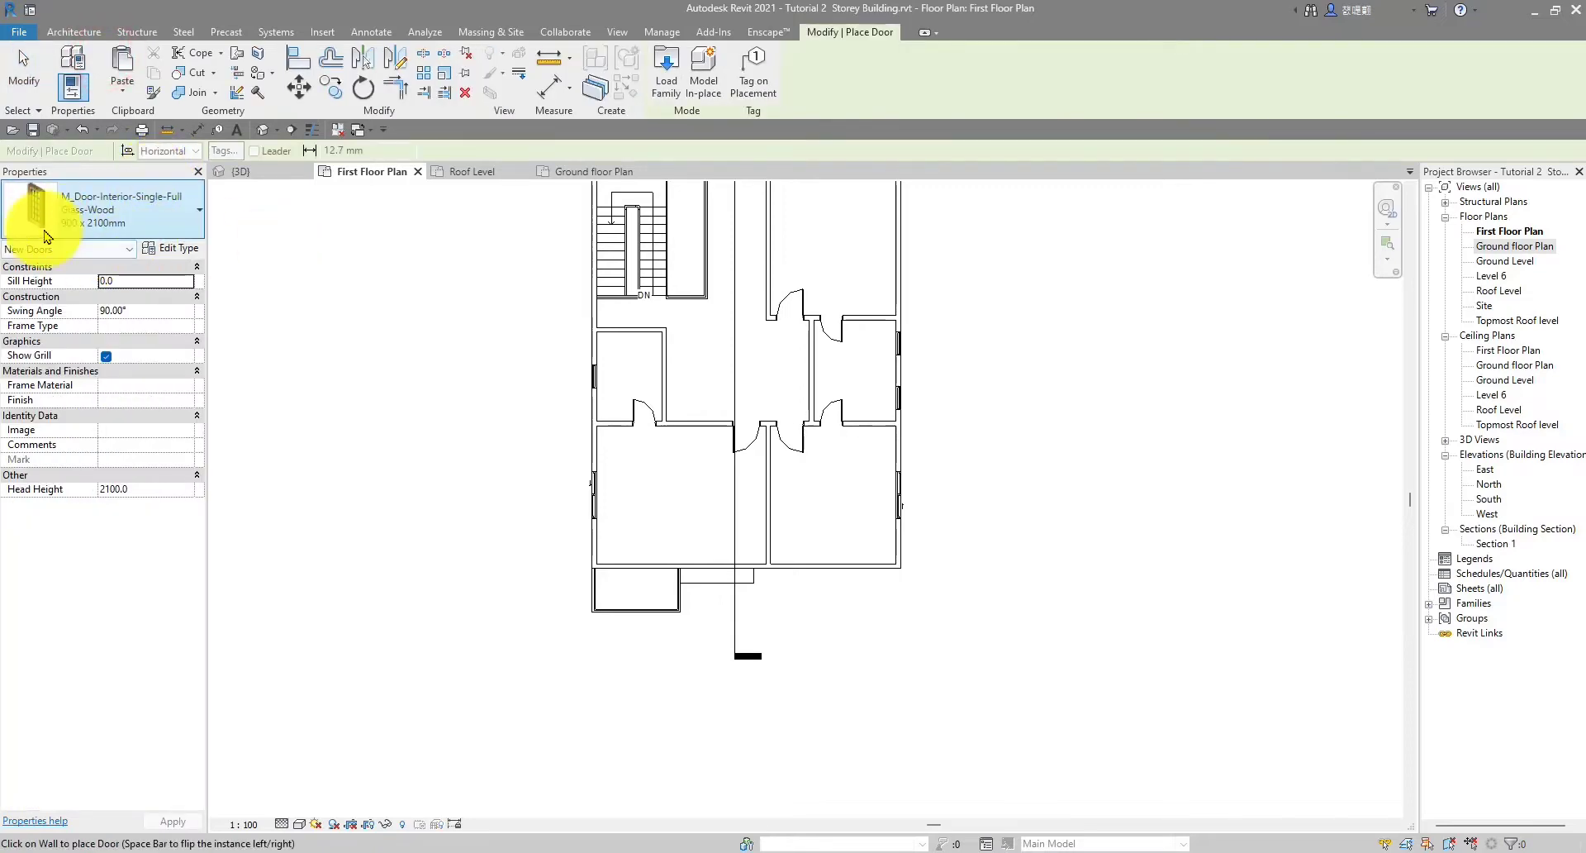
pyautogui.click(178, 251)
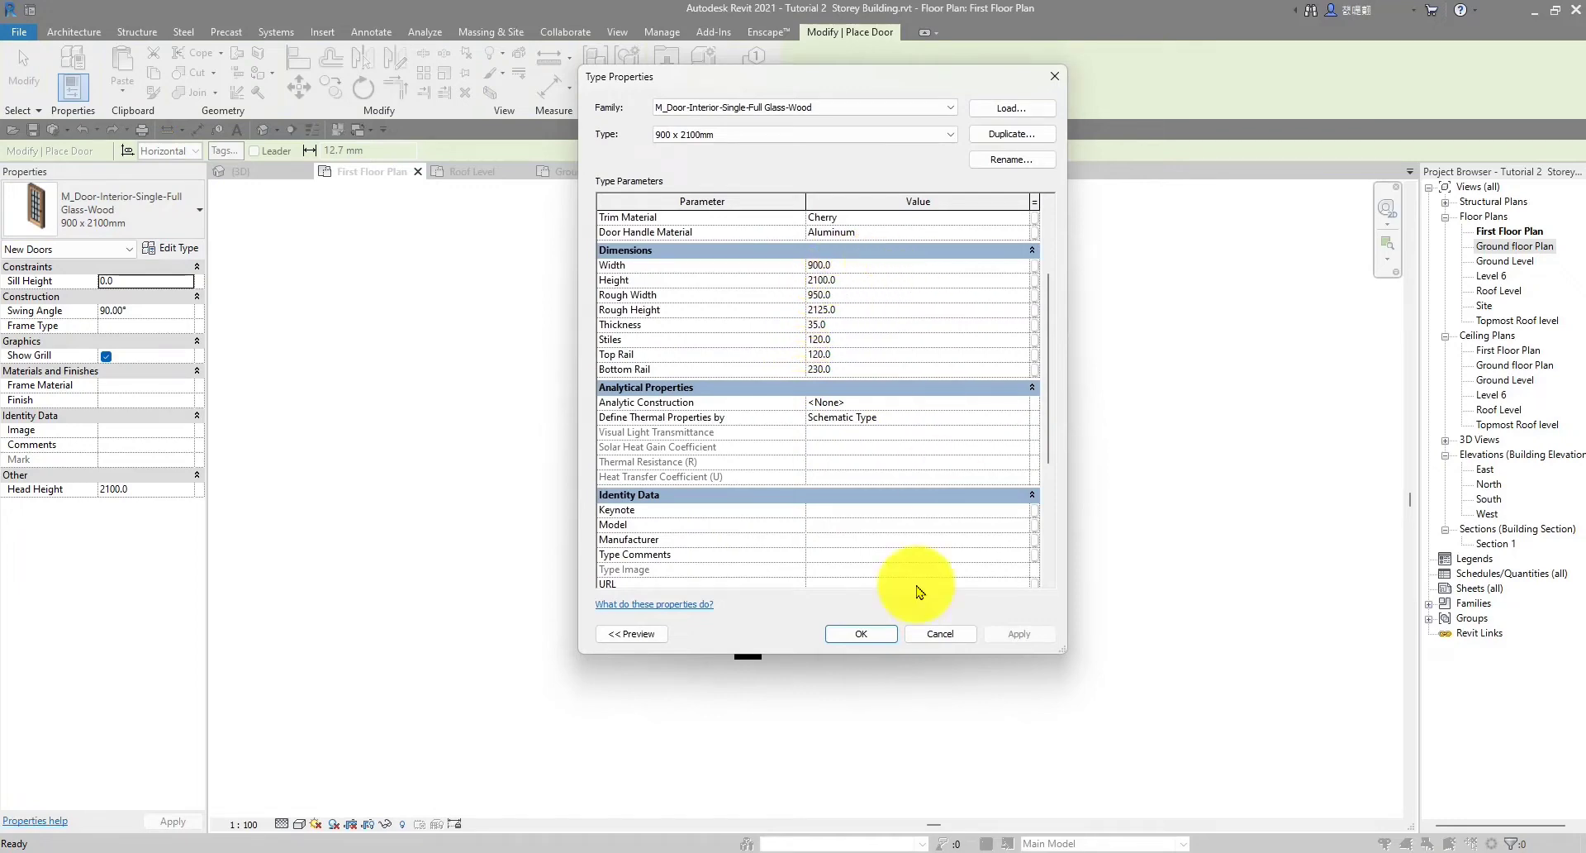
pyautogui.click(871, 641)
pyautogui.scroll(5, 602, 609)
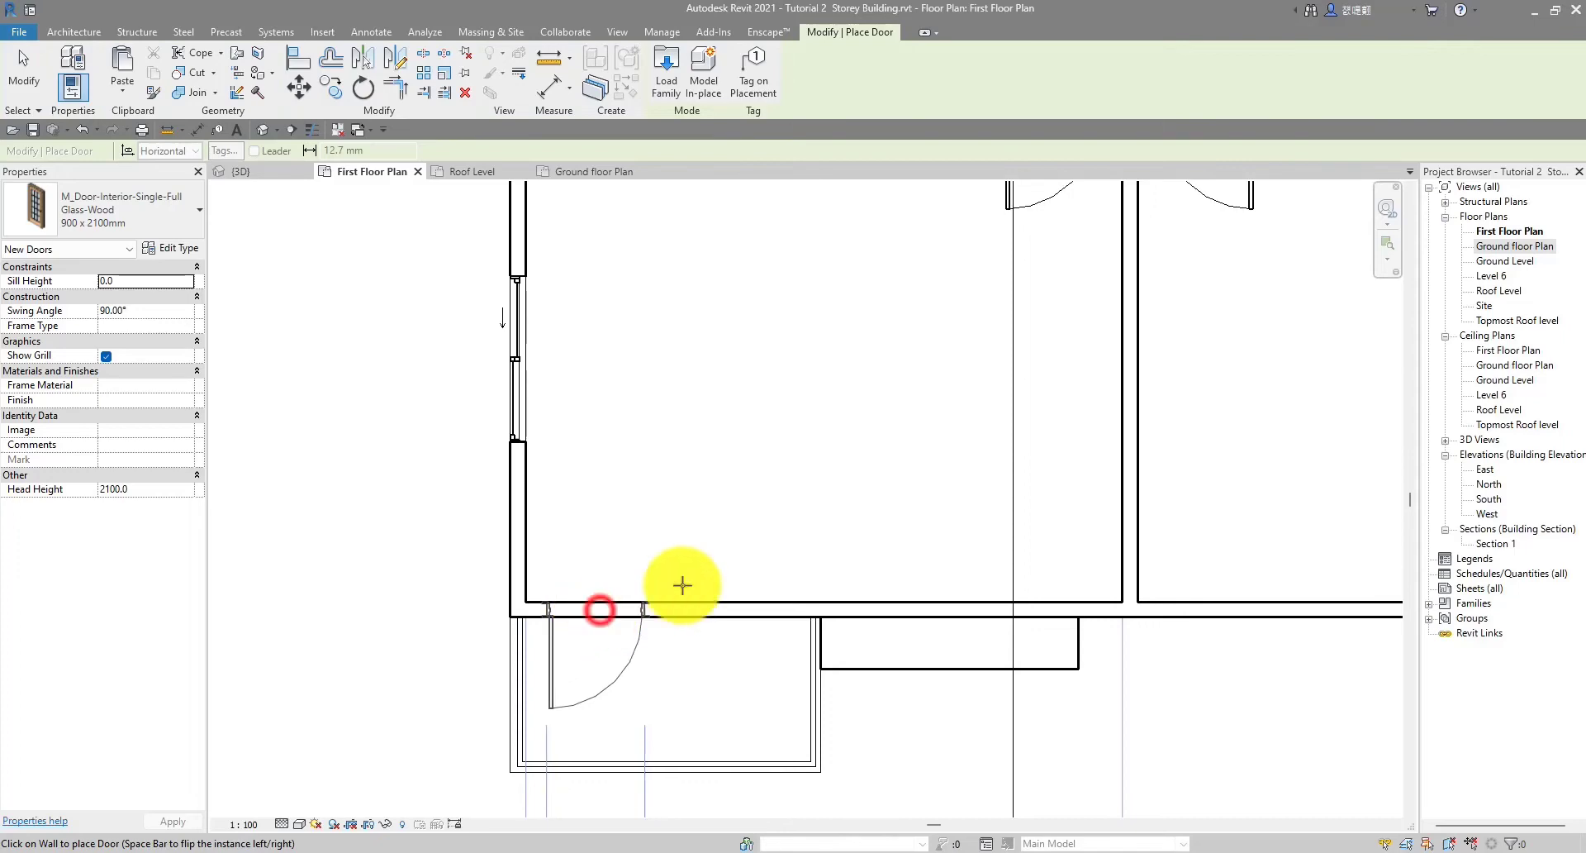
pyautogui.scroll(-3, 772, 563)
pyautogui.press('Escape')
pyautogui.moveTo(679, 542); pyautogui.dragTo(765, 561, button='middle')
pyautogui.scroll(-3, 736, 542)
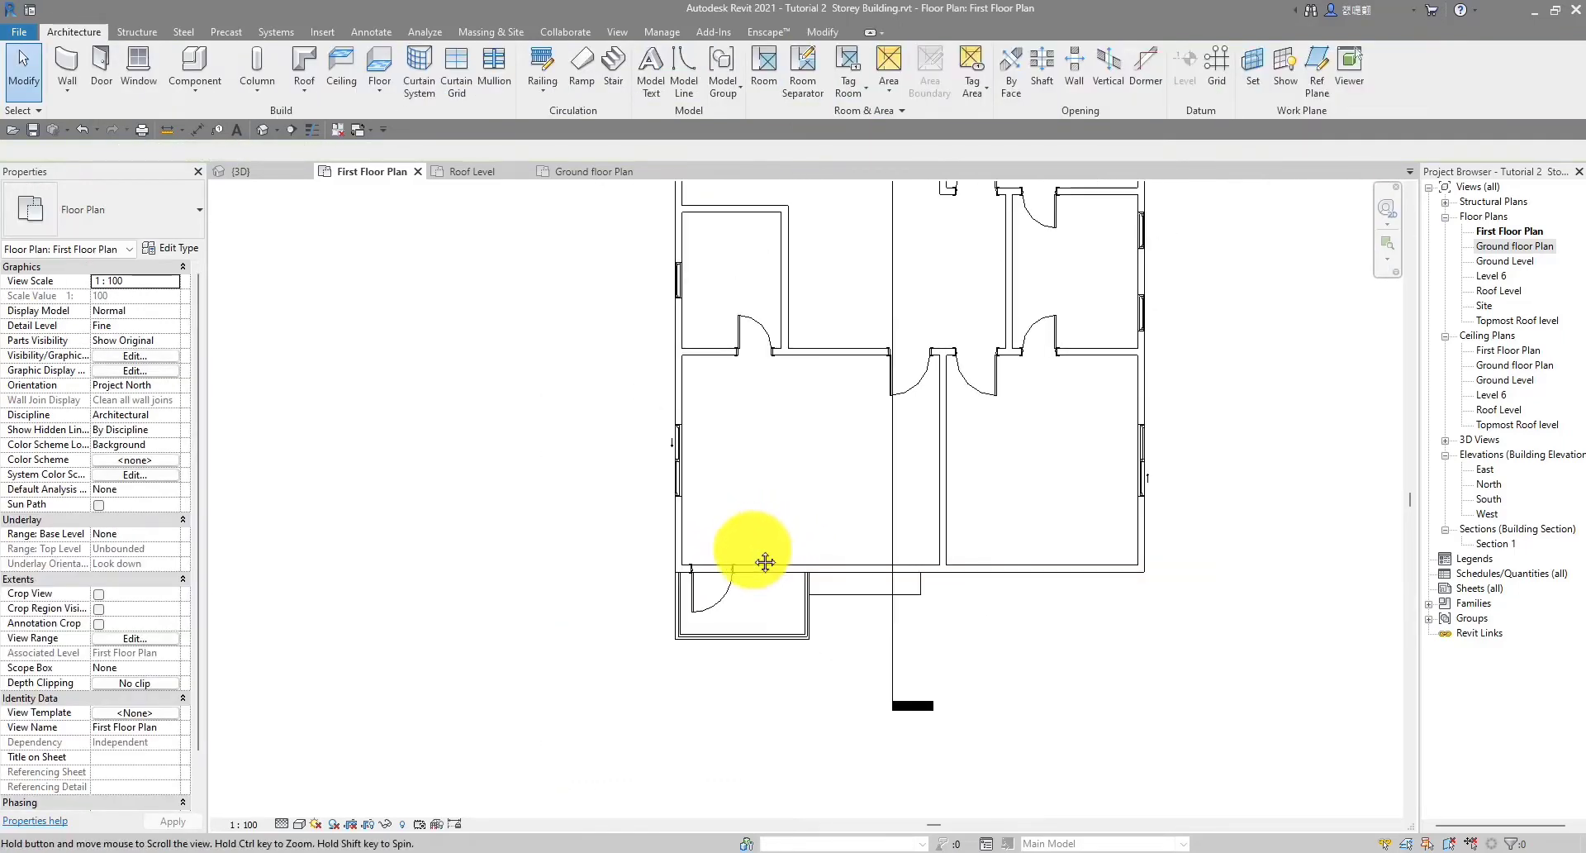
# Examine the new balcony door in 3D from several angles and from the front of the building
pyautogui.scroll(-1, 765, 561)
pyautogui.click(261, 170)
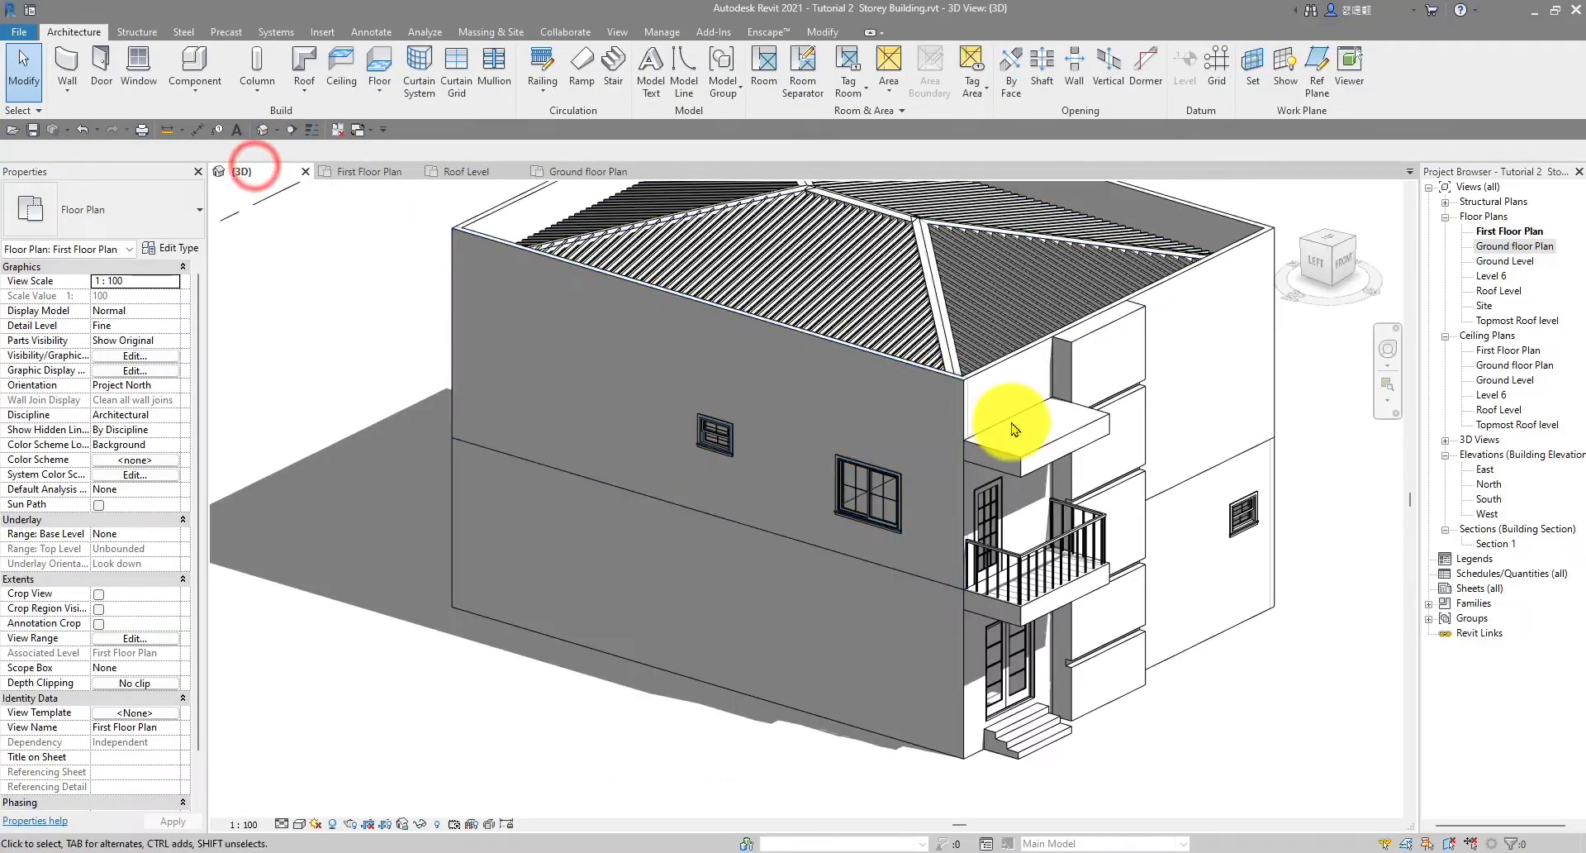
pyautogui.keyDown('shift'); pyautogui.moveTo(1009, 389); pyautogui.dragTo(756, 468, button='middle'); pyautogui.keyUp('shift')
pyautogui.keyDown('shift'); pyautogui.moveTo(655, 475); pyautogui.dragTo(804, 311, button='middle'); pyautogui.keyUp('shift')
pyautogui.click(1352, 262)
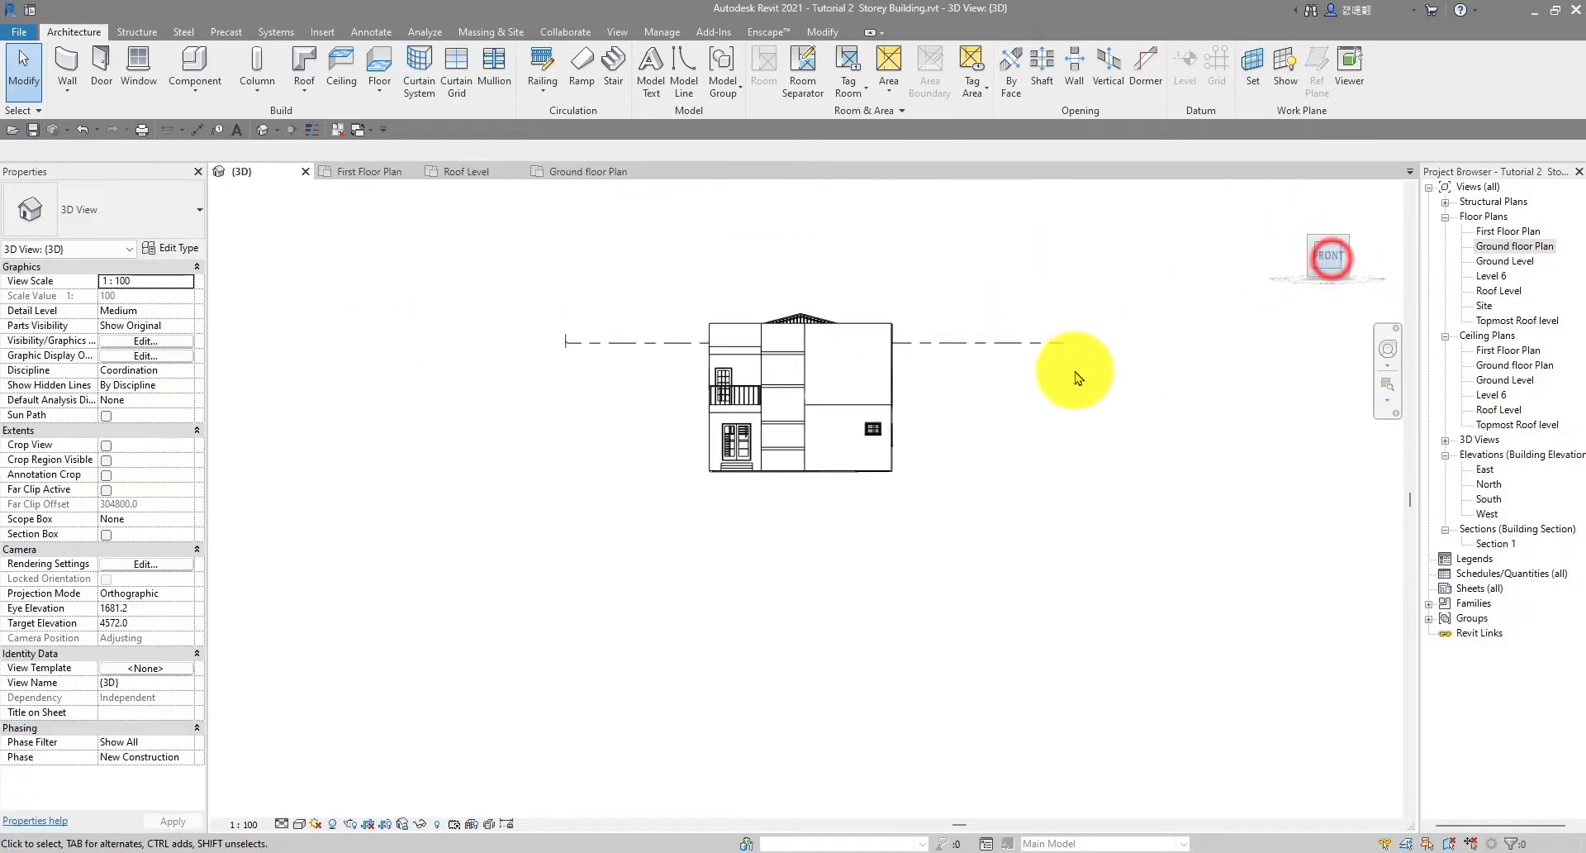
pyautogui.scroll(4, 754, 411)
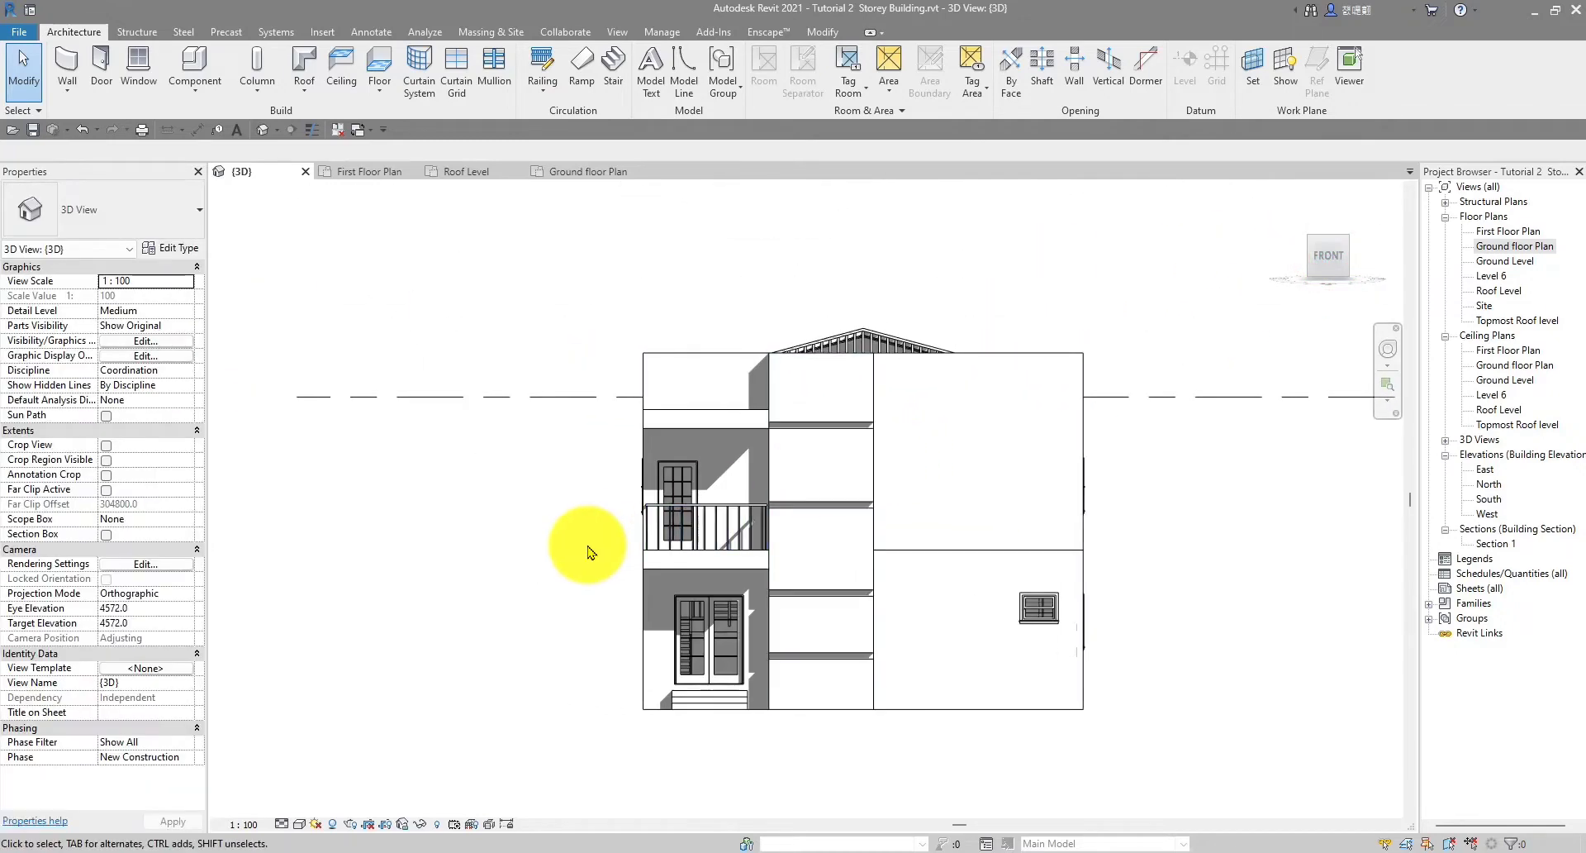
pyautogui.scroll(-3, 546, 542)
pyautogui.keyDown('shift'); pyautogui.moveTo(538, 644); pyautogui.dragTo(719, 661, button='middle'); pyautogui.keyUp('shift')
# Examine the ground floor plan, especially the left side wall near the front double door
pyautogui.click(579, 171)
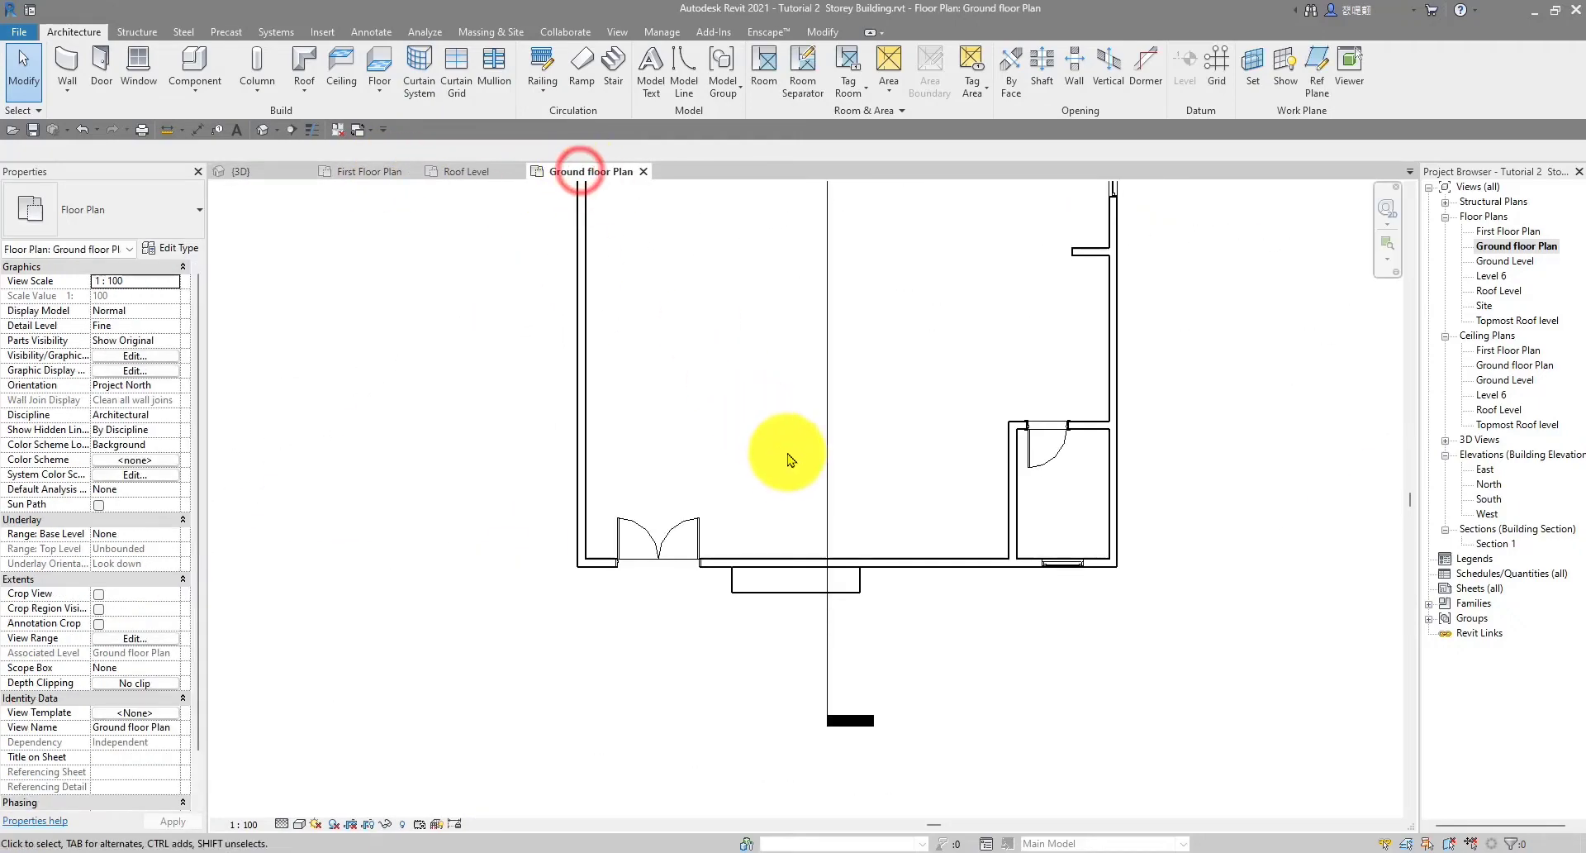
pyautogui.moveTo(797, 418)
pyautogui.mouseDown(button='middle')
pyautogui.moveTo(815, 592)
pyautogui.moveTo(744, 414)
pyautogui.moveTo(776, 405)
pyautogui.mouseUp(button='middle')
pyautogui.scroll(2, 814, 591)
pyautogui.scroll(1, 744, 414)
pyautogui.scroll(-2, 777, 405)
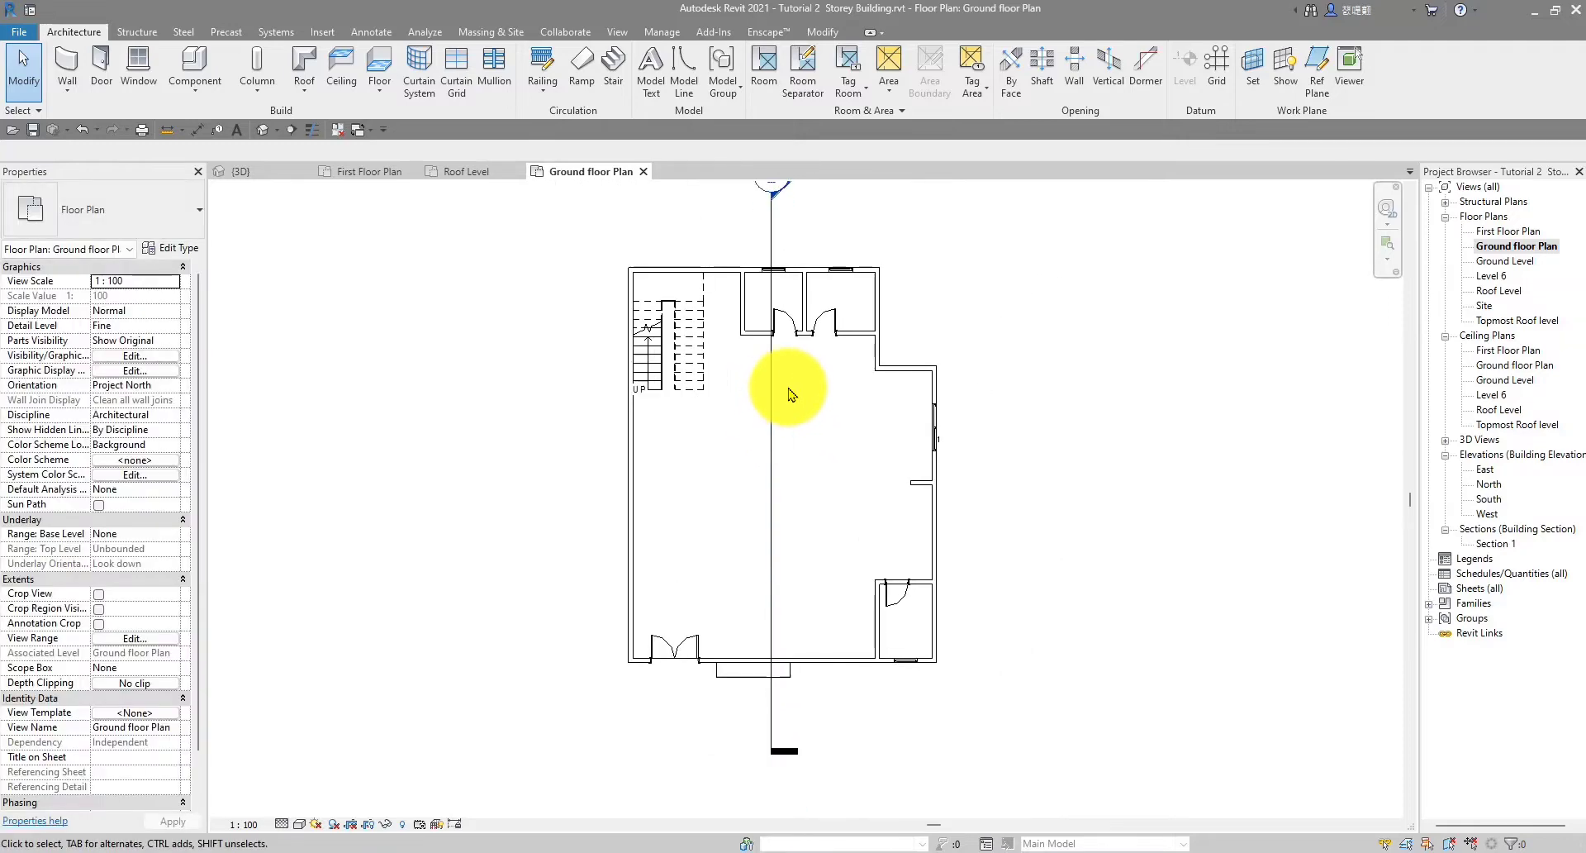
pyautogui.scroll(2, 686, 532)
pyautogui.scroll(-2, 733, 460)
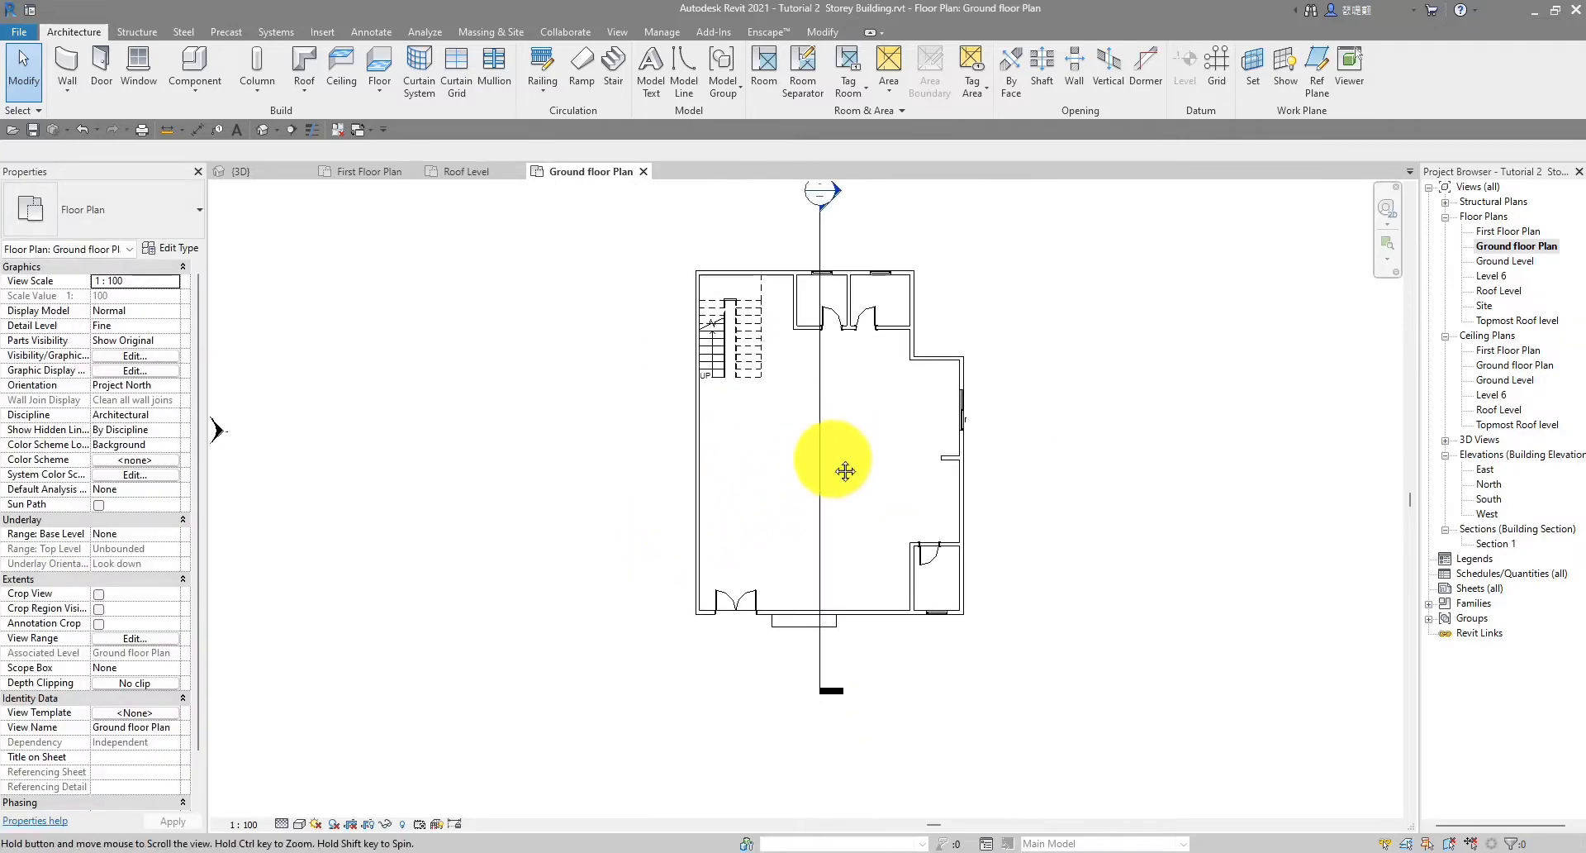
pyautogui.scroll(1, 796, 364)
pyautogui.scroll(1, 796, 363)
pyautogui.scroll(1, 1028, 418)
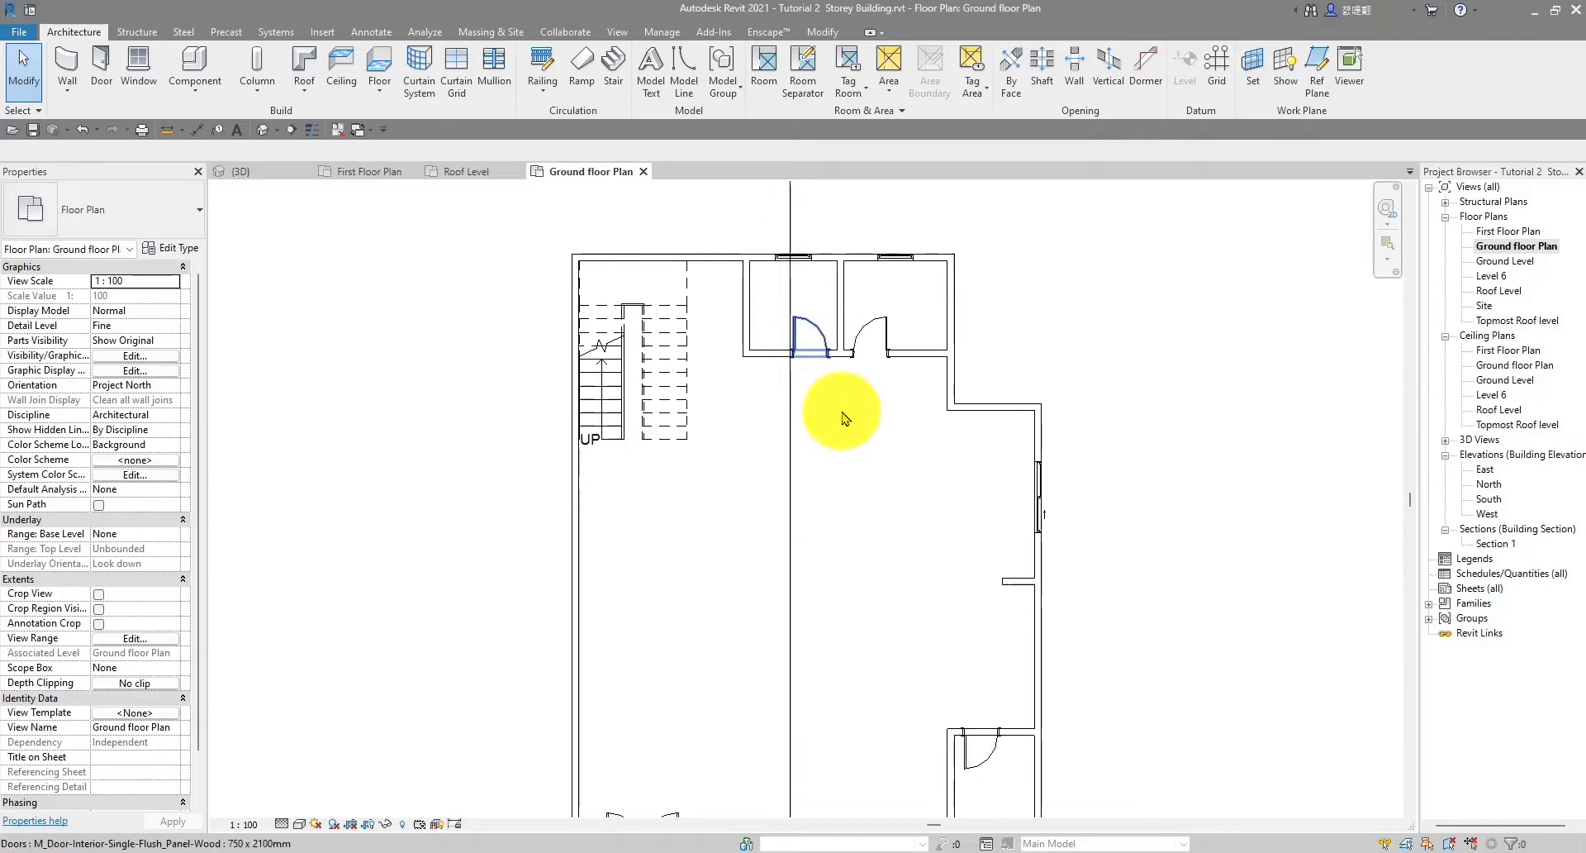
pyautogui.scroll(-3, 1028, 417)
pyautogui.scroll(3, 808, 460)
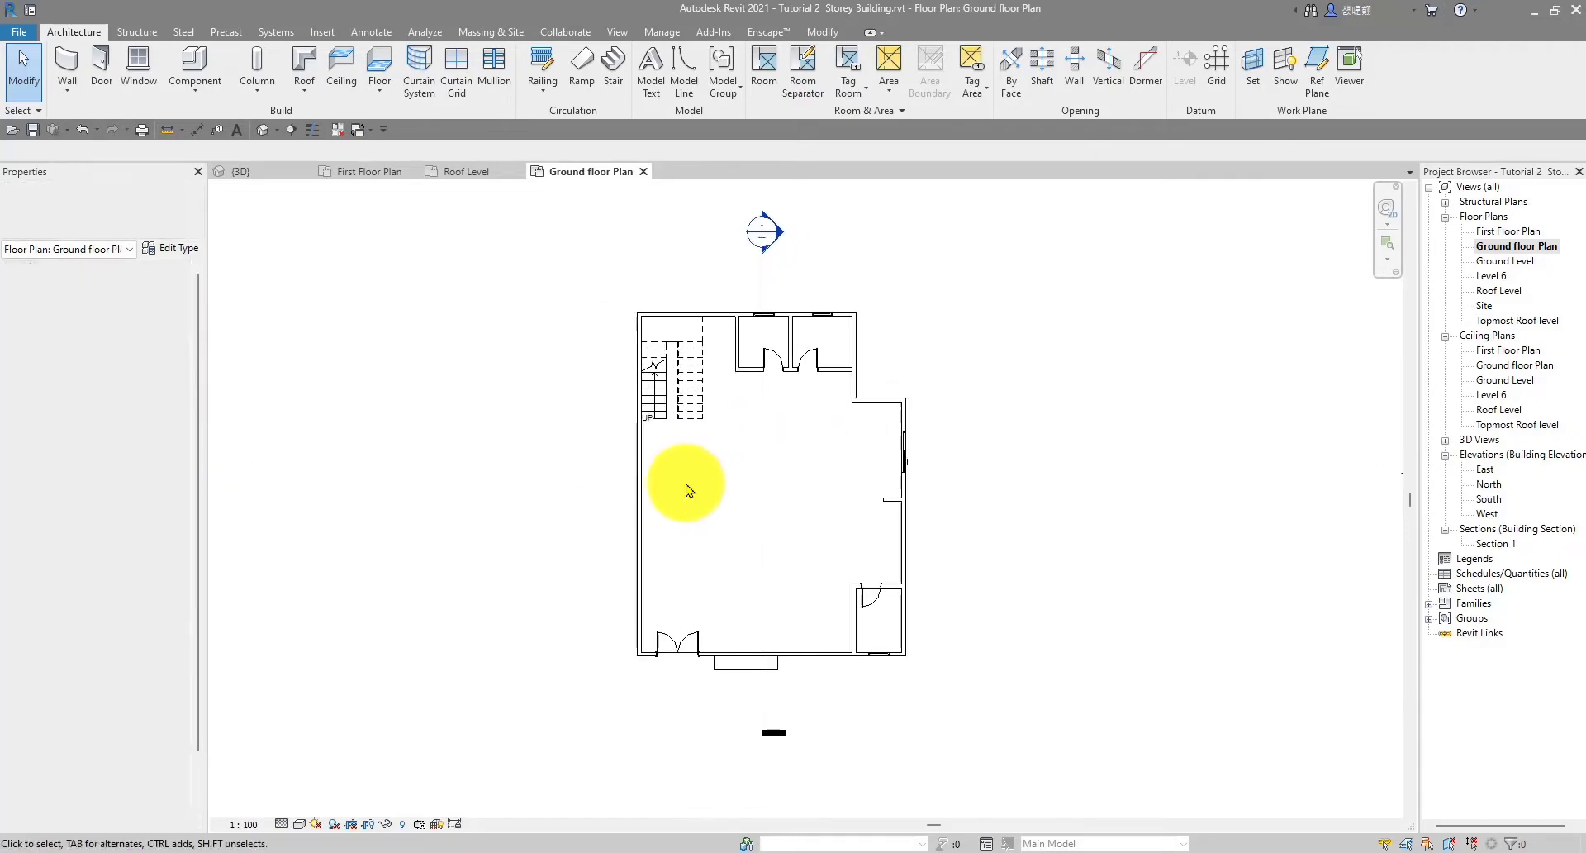
pyautogui.scroll(-1, 826, 454)
pyautogui.moveTo(796, 460); pyautogui.dragTo(708, 583, button='middle')
pyautogui.scroll(2, 708, 584)
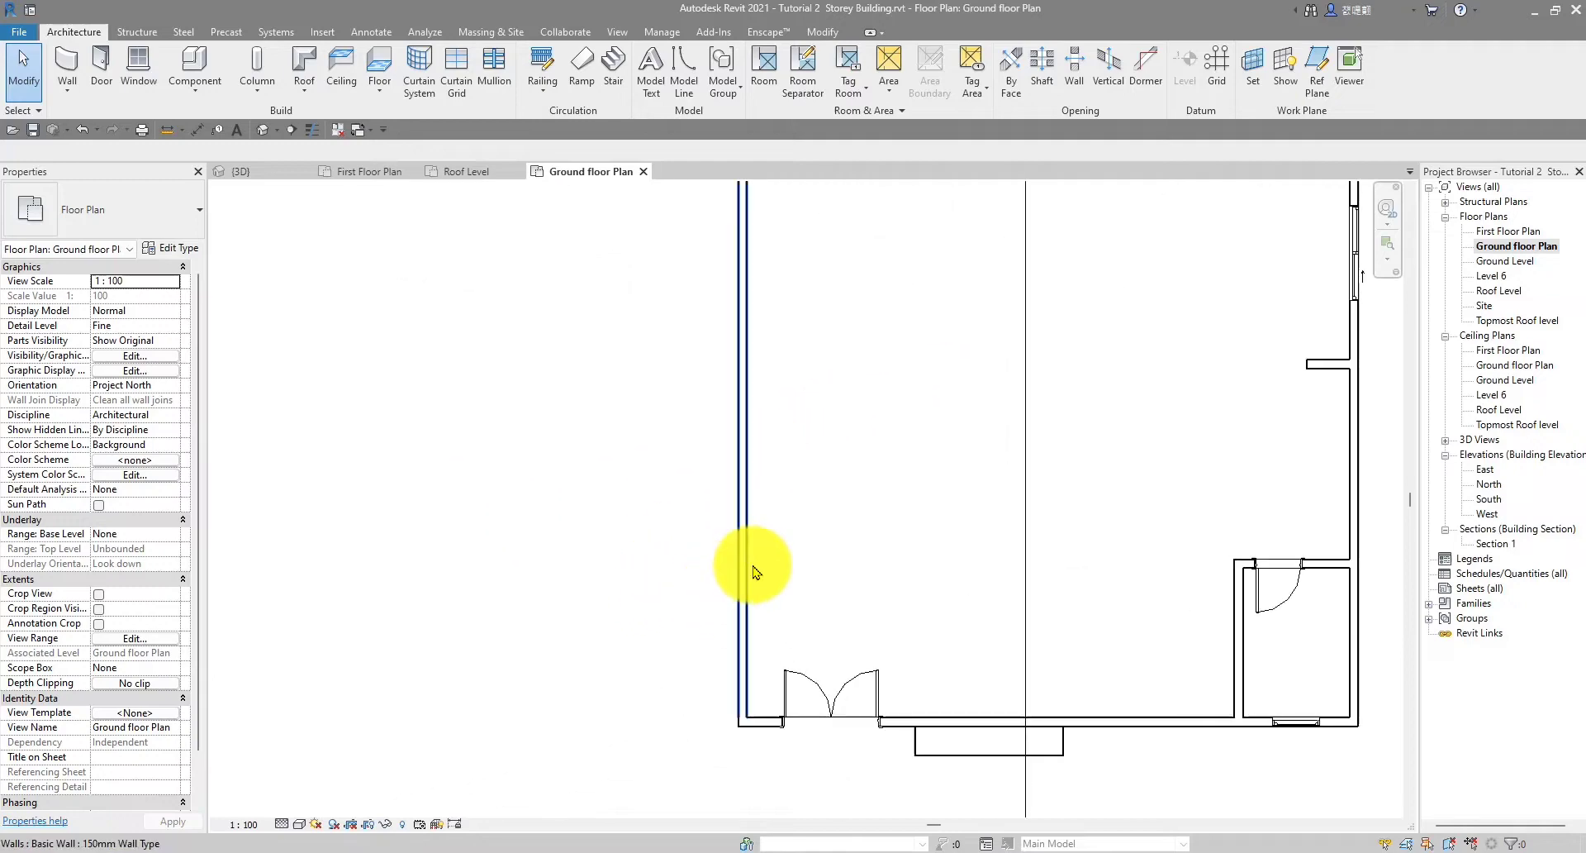
pyautogui.scroll(-2, 672, 530)
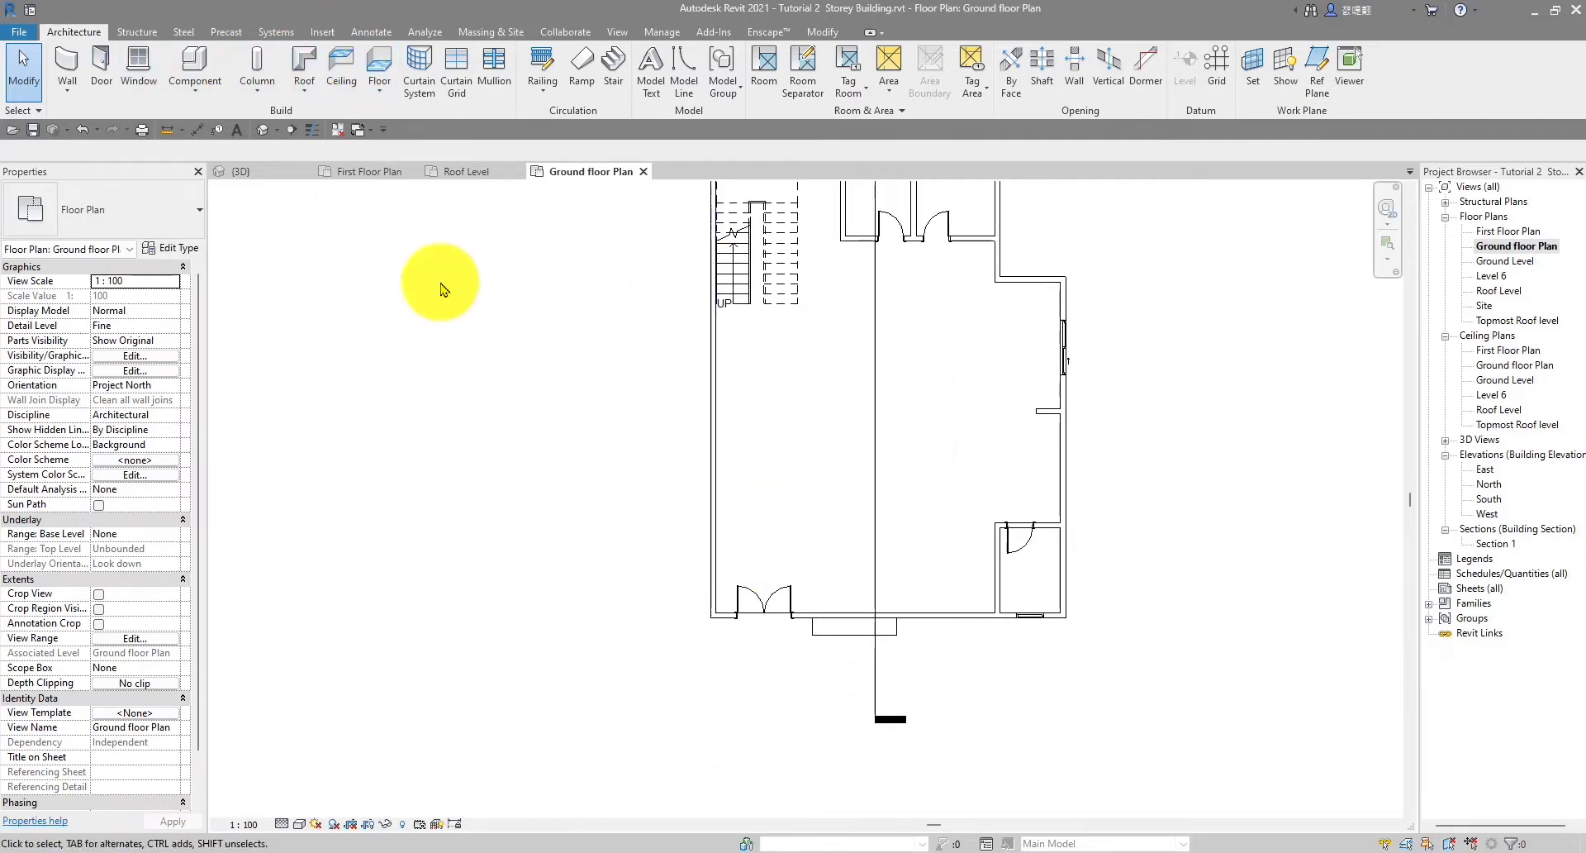
# Draw a 1000 mm long Curtain Wall along the centre of the left side wall on the ground floor, starting about 2500 mm from the front wall
pyautogui.click(68, 65)
pyautogui.click(152, 216)
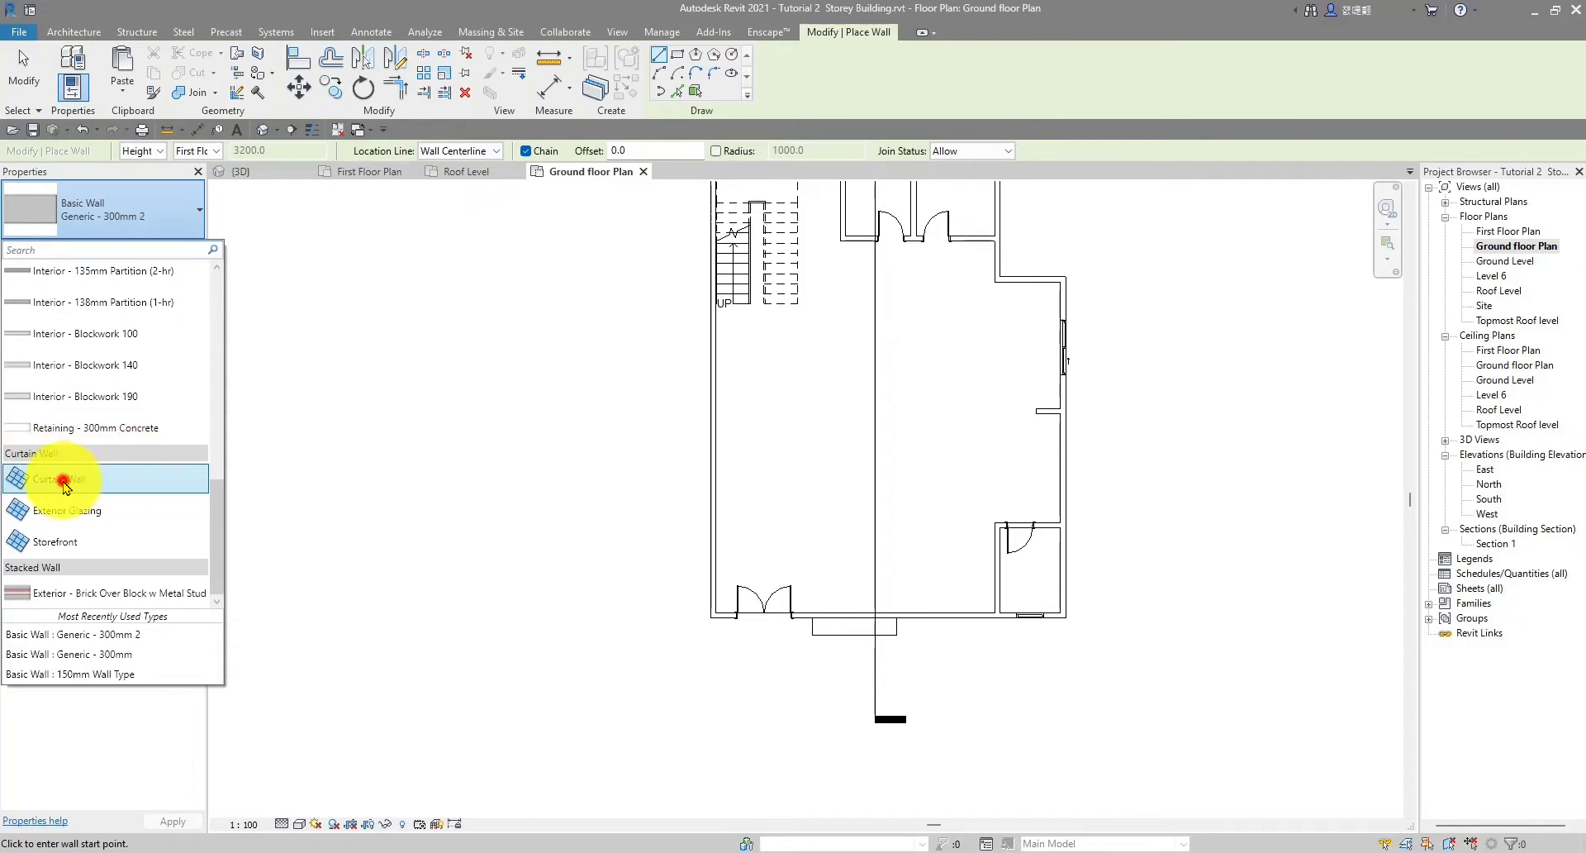
pyautogui.click(64, 482)
pyautogui.scroll(5, 711, 533)
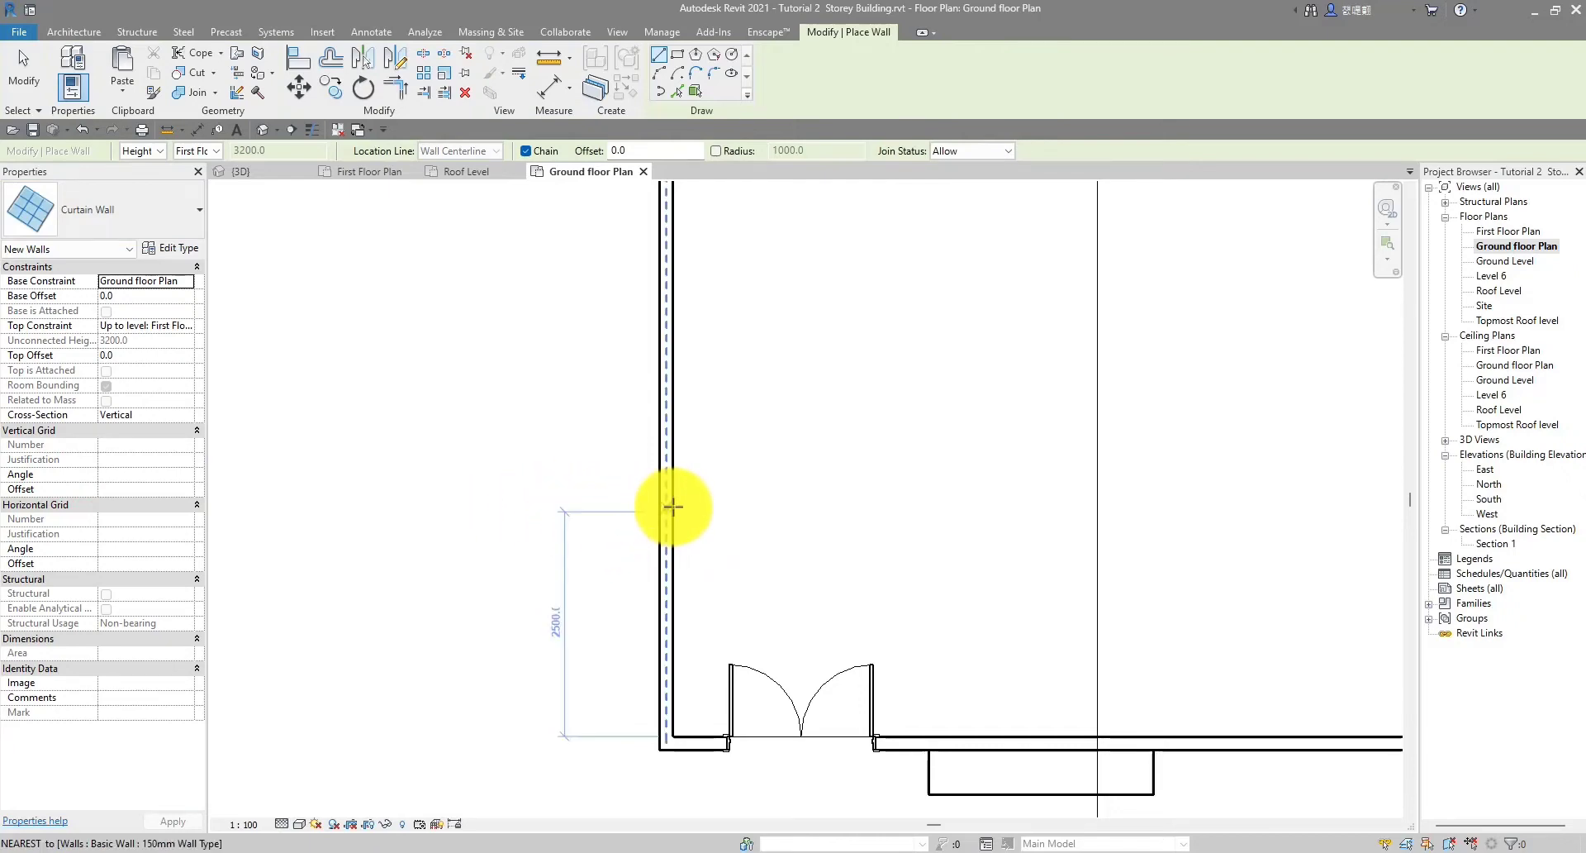
pyautogui.click(672, 506)
pyautogui.scroll(3, 673, 636)
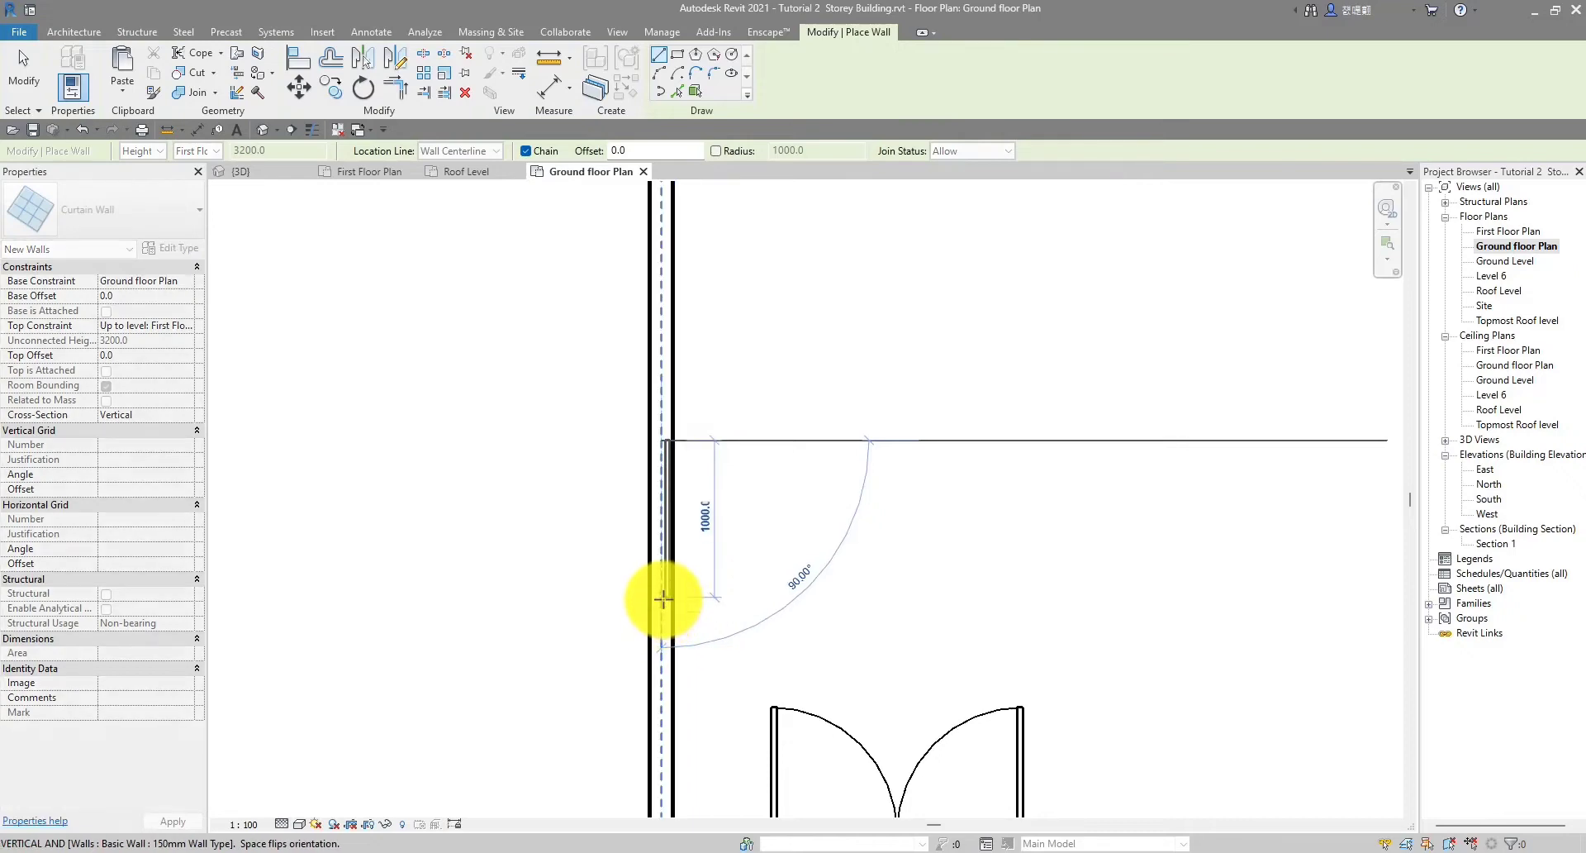
pyautogui.click(662, 597)
pyautogui.press('Escape')
pyautogui.press('Escape')
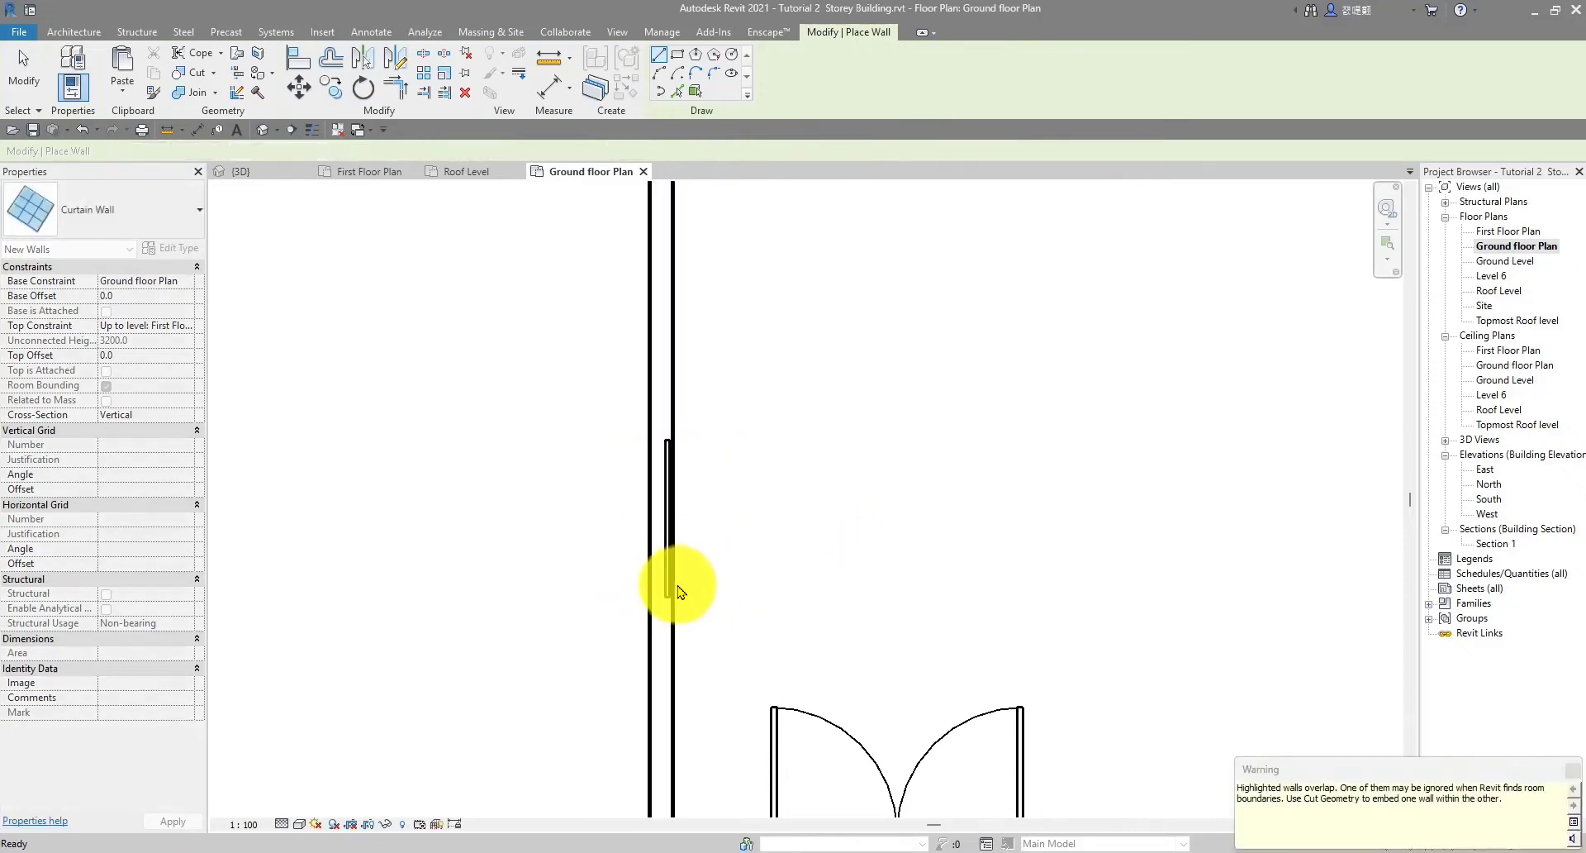
# Flip the curtain wall so its panel sits towards the exterior face of the side wall
pyautogui.click(666, 592)
pyautogui.scroll(2, 676, 522)
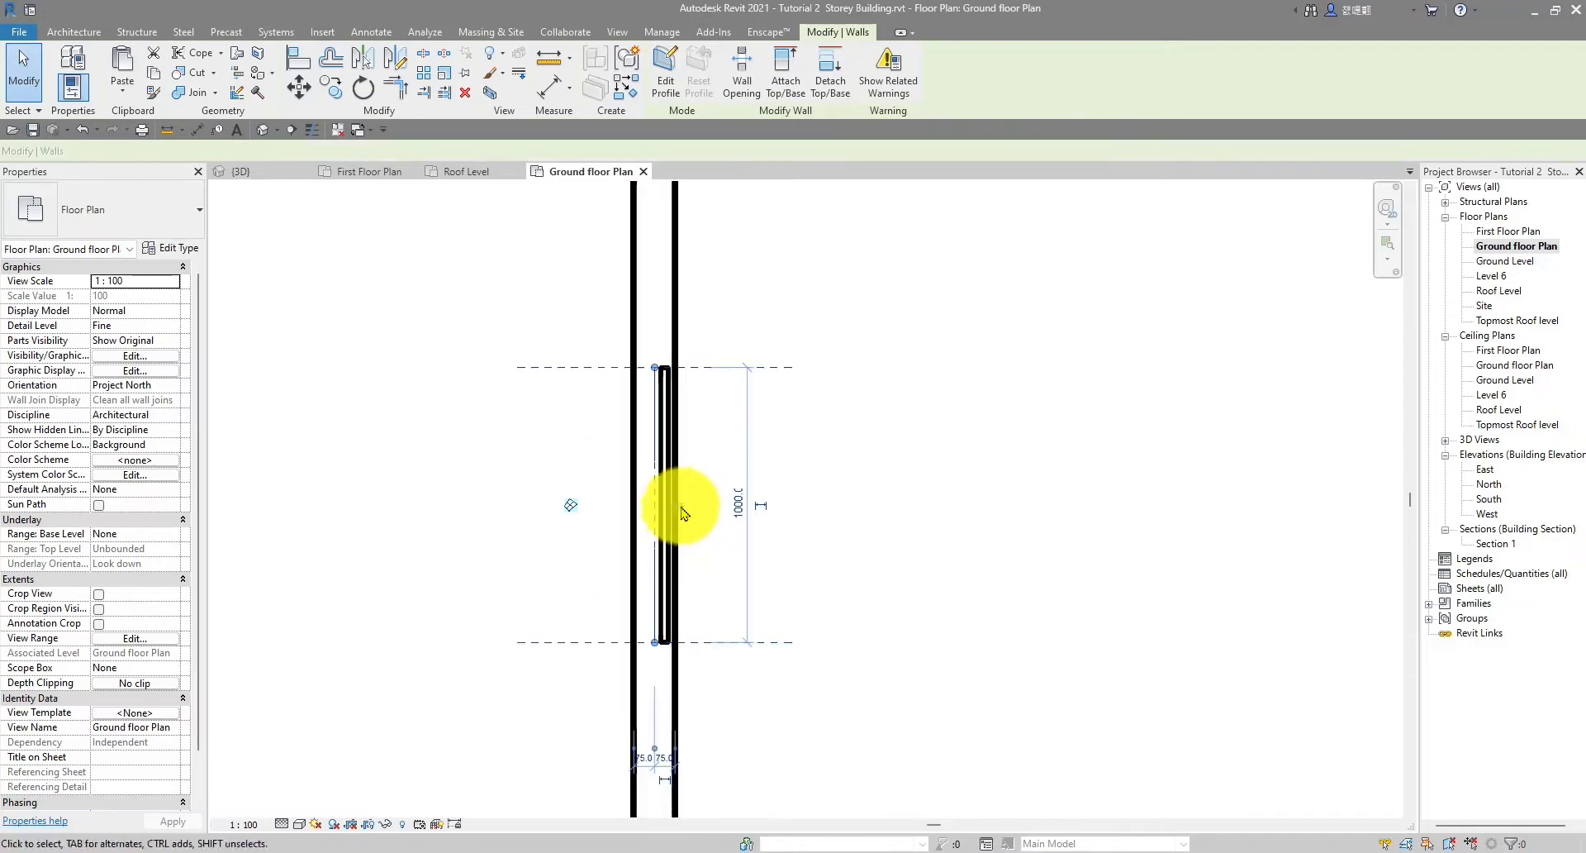
pyautogui.click(679, 502)
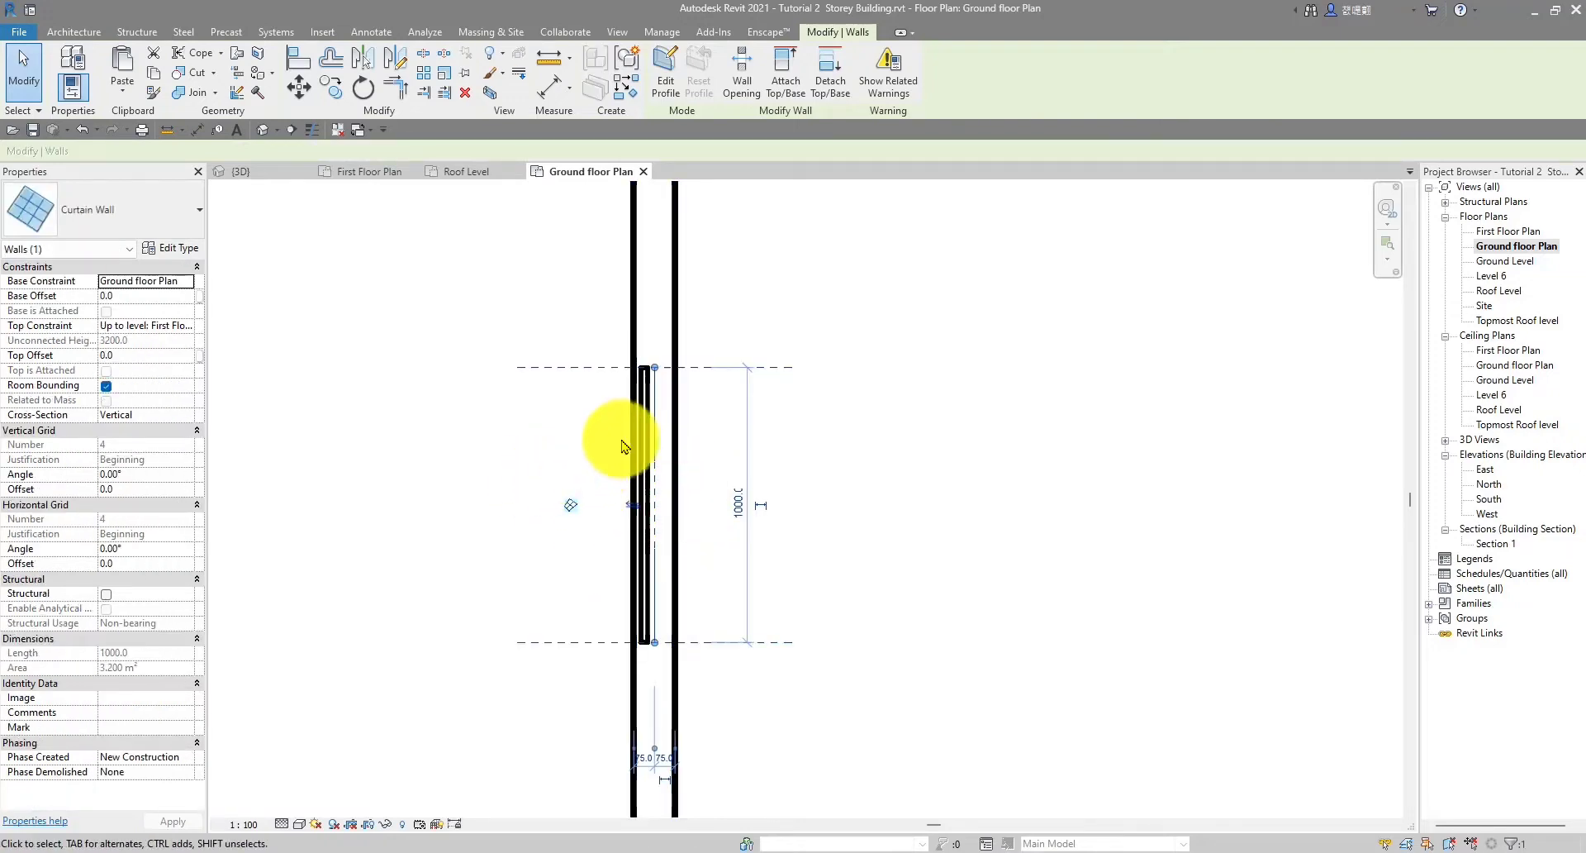
pyautogui.scroll(-2, 622, 446)
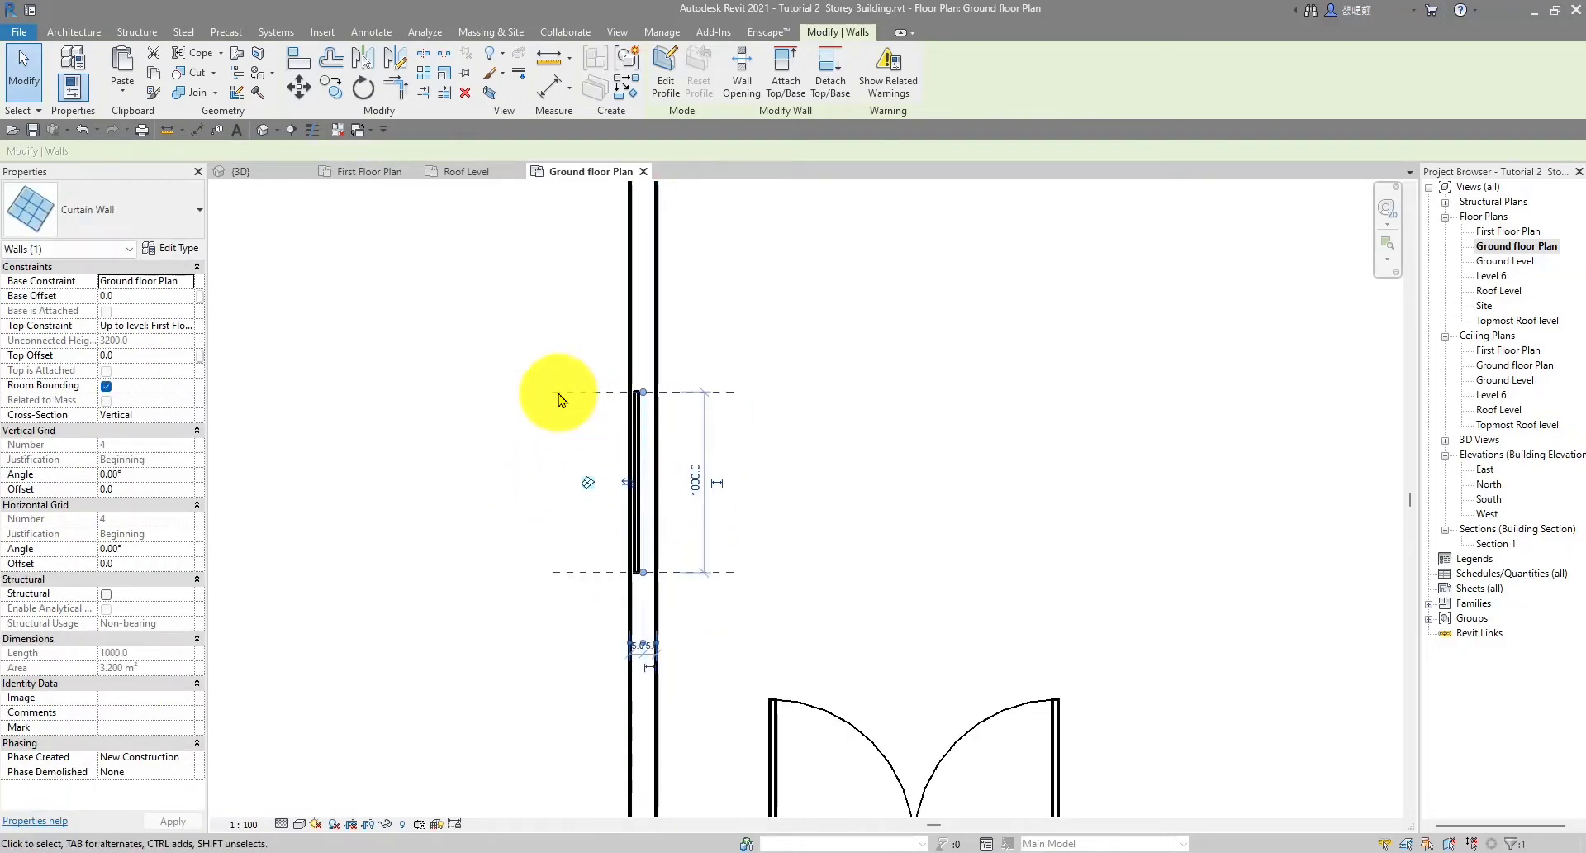
# Cut the side wall's geometry with the curtain wall to embed the glazing in it
pyautogui.click(191, 76)
pyautogui.click(662, 329)
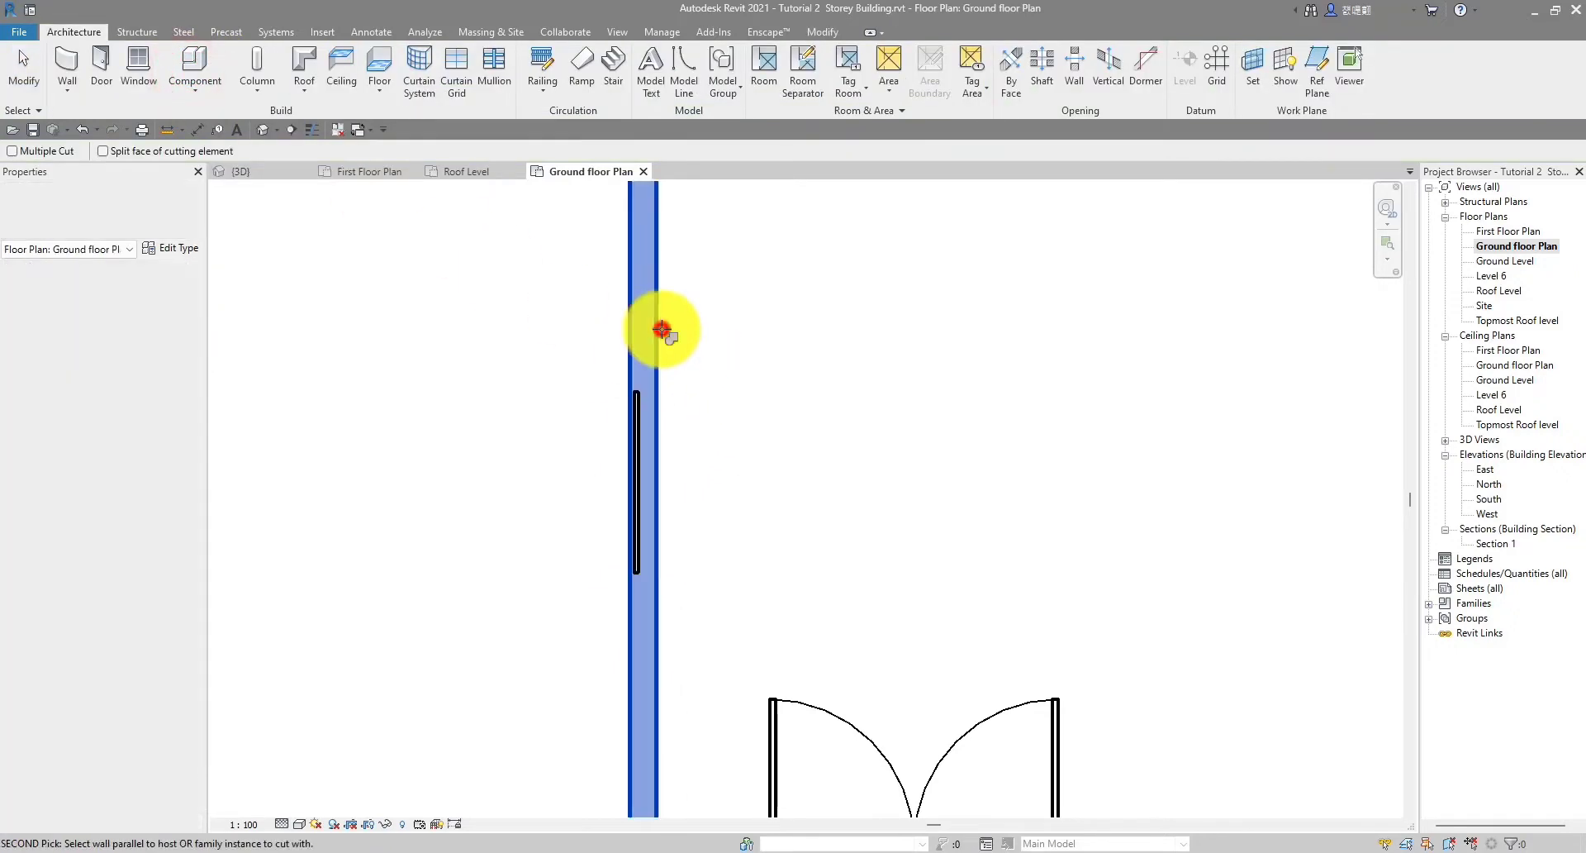
pyautogui.click(647, 405)
pyautogui.scroll(-3, 755, 443)
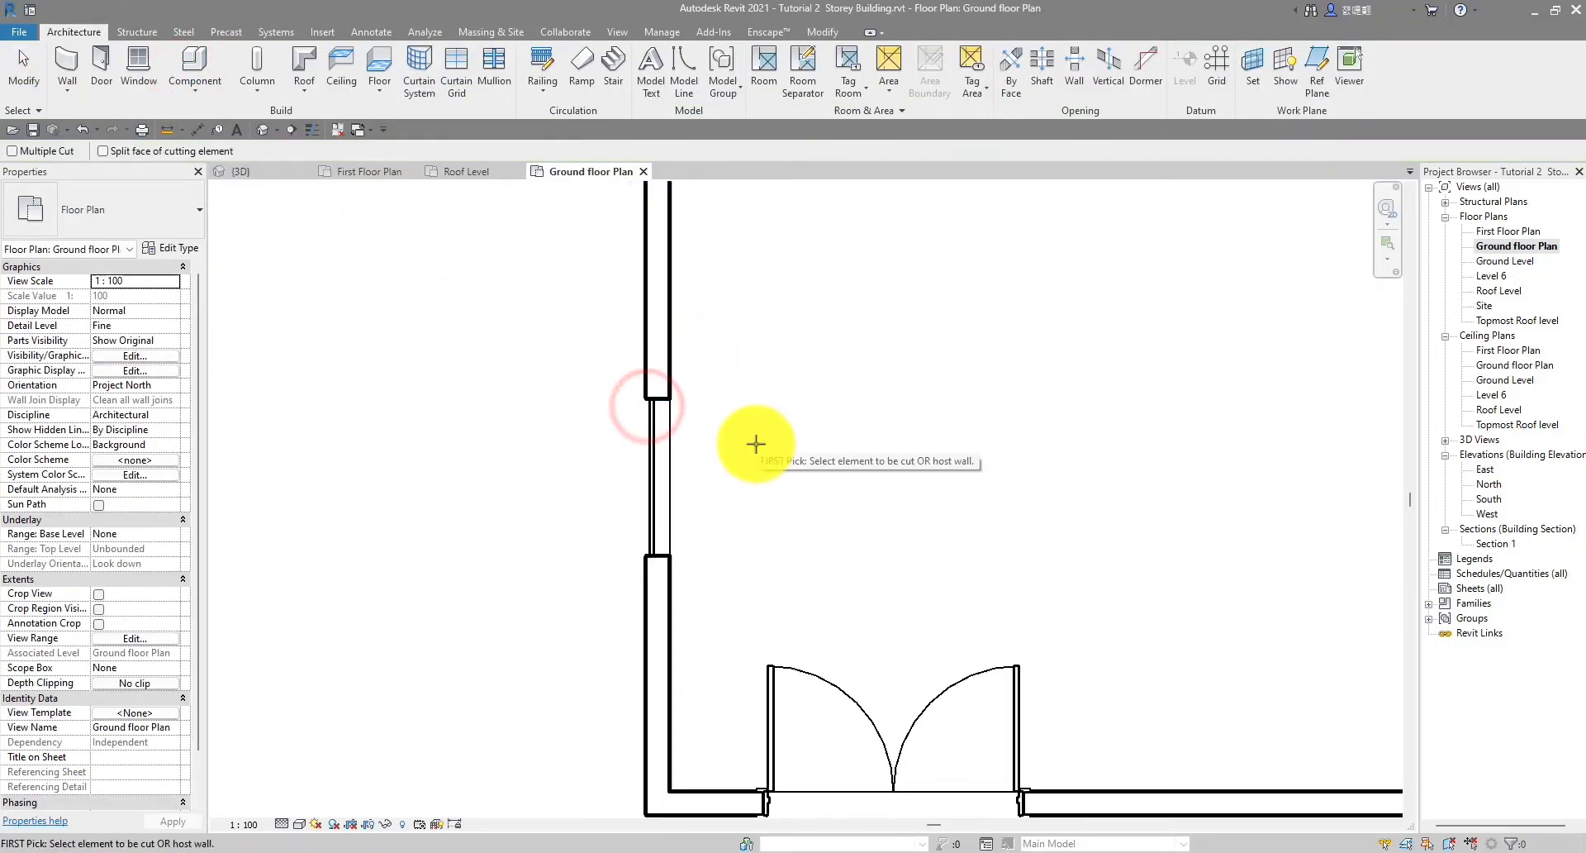
pyautogui.press('Escape')
pyautogui.scroll(-2, 743, 463)
pyautogui.scroll(3, 628, 487)
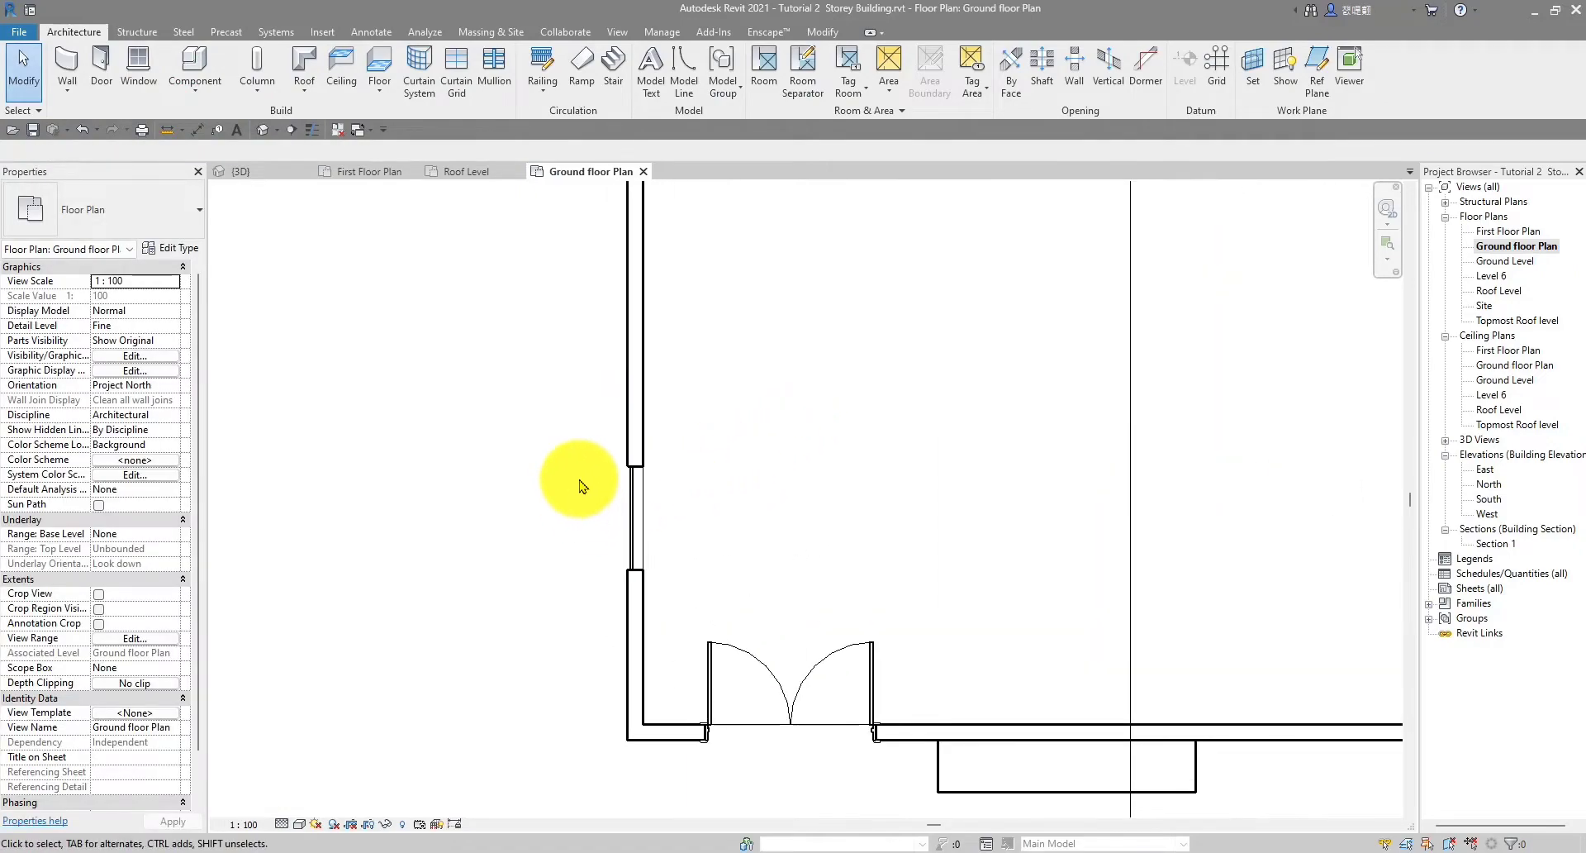
# Align the top edge of the curtain wall with the top of the ground-floor double door in the 3D view
pyautogui.click(281, 178)
pyautogui.scroll(5, 928, 496)
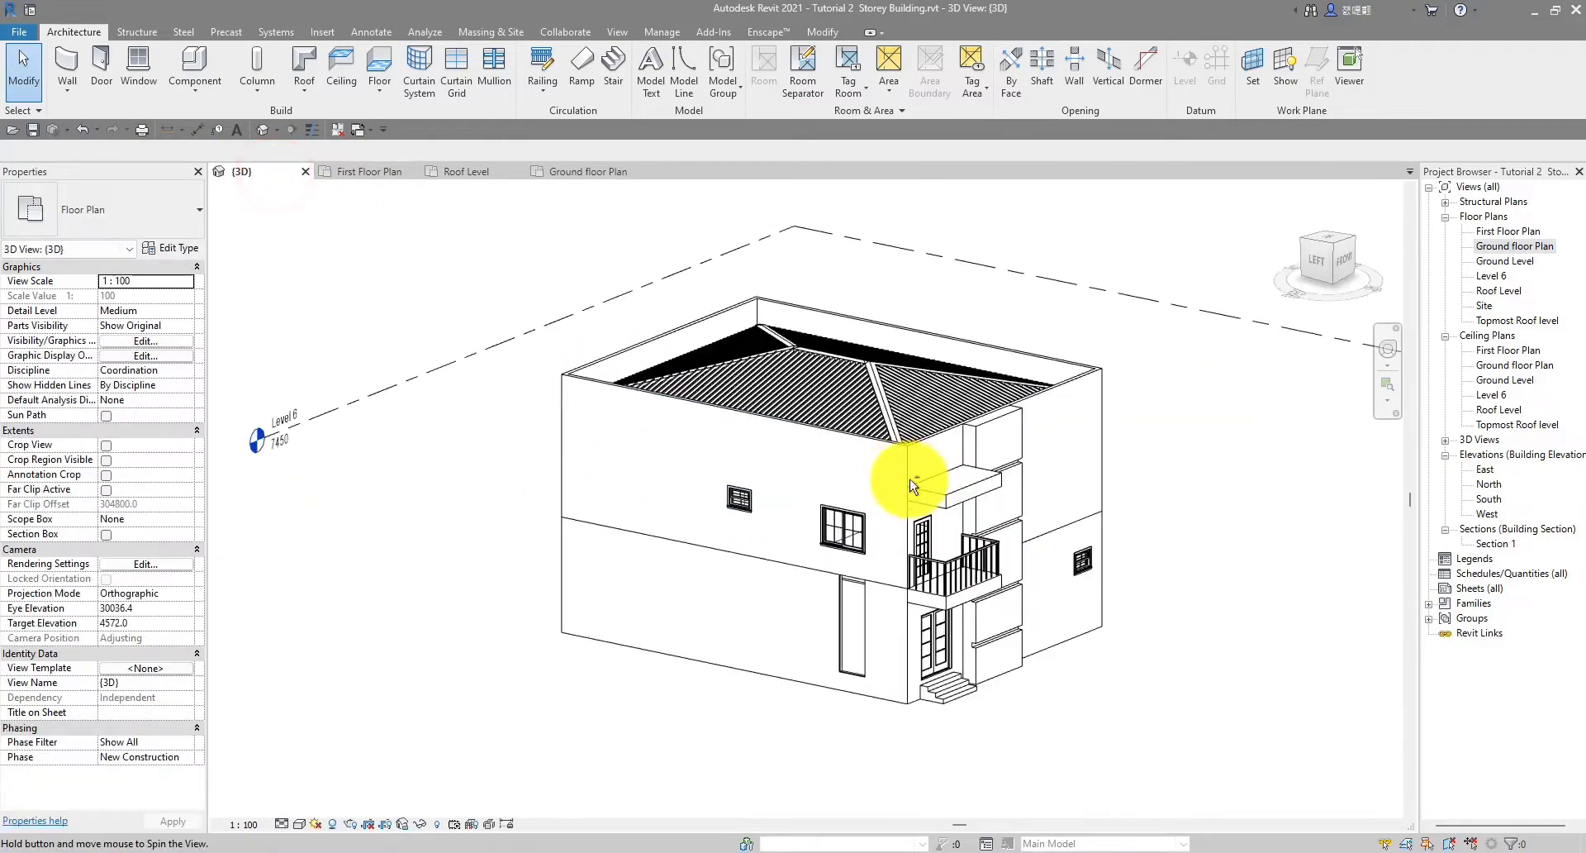
pyautogui.scroll(4, 868, 637)
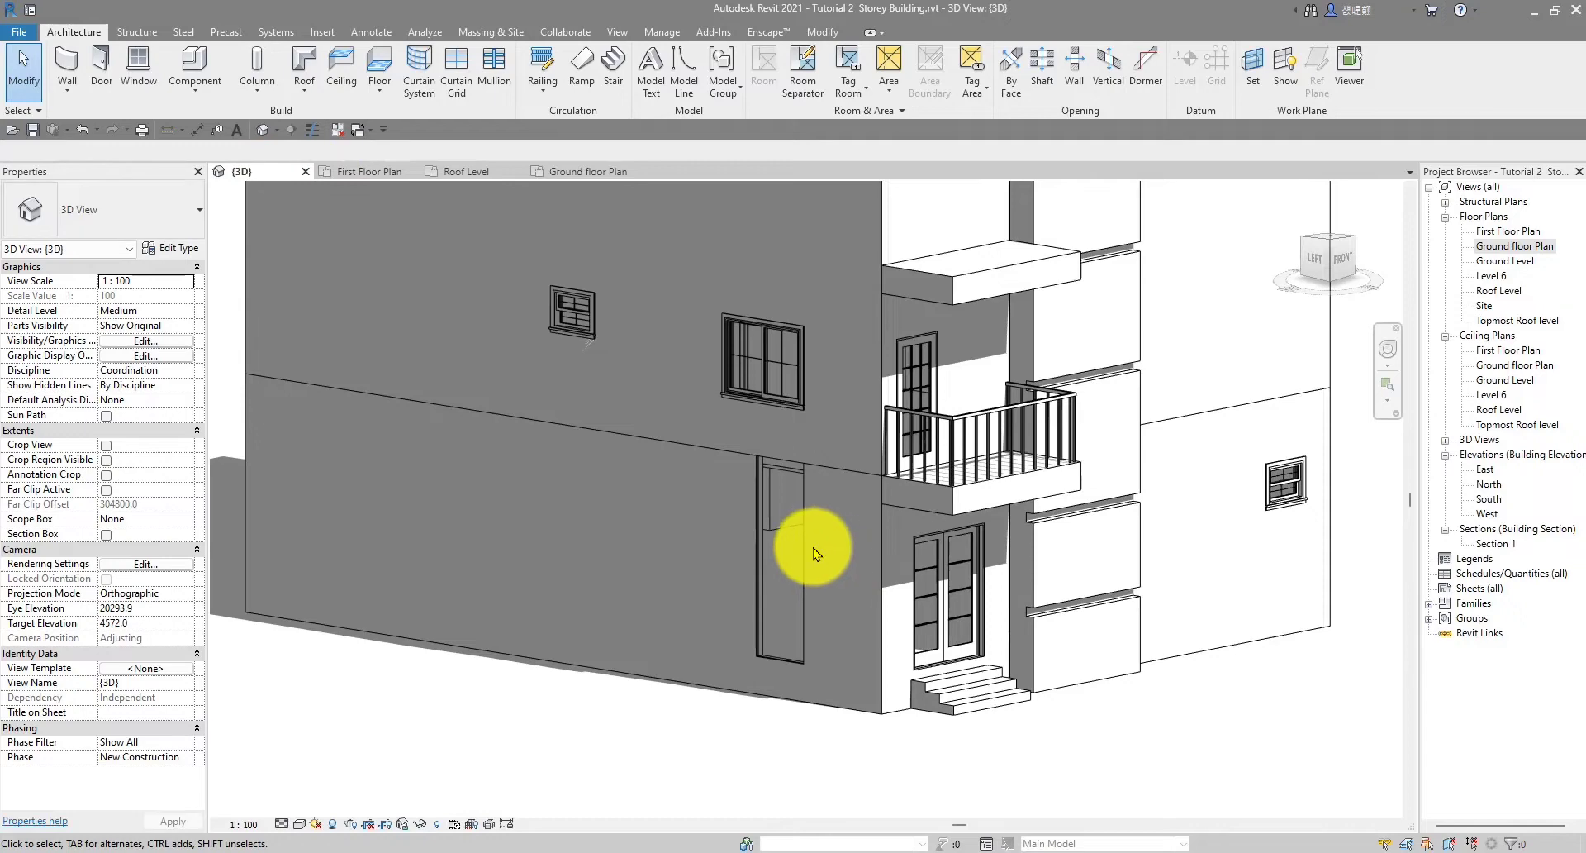
pyautogui.scroll(-4, 814, 553)
pyautogui.scroll(4, 785, 607)
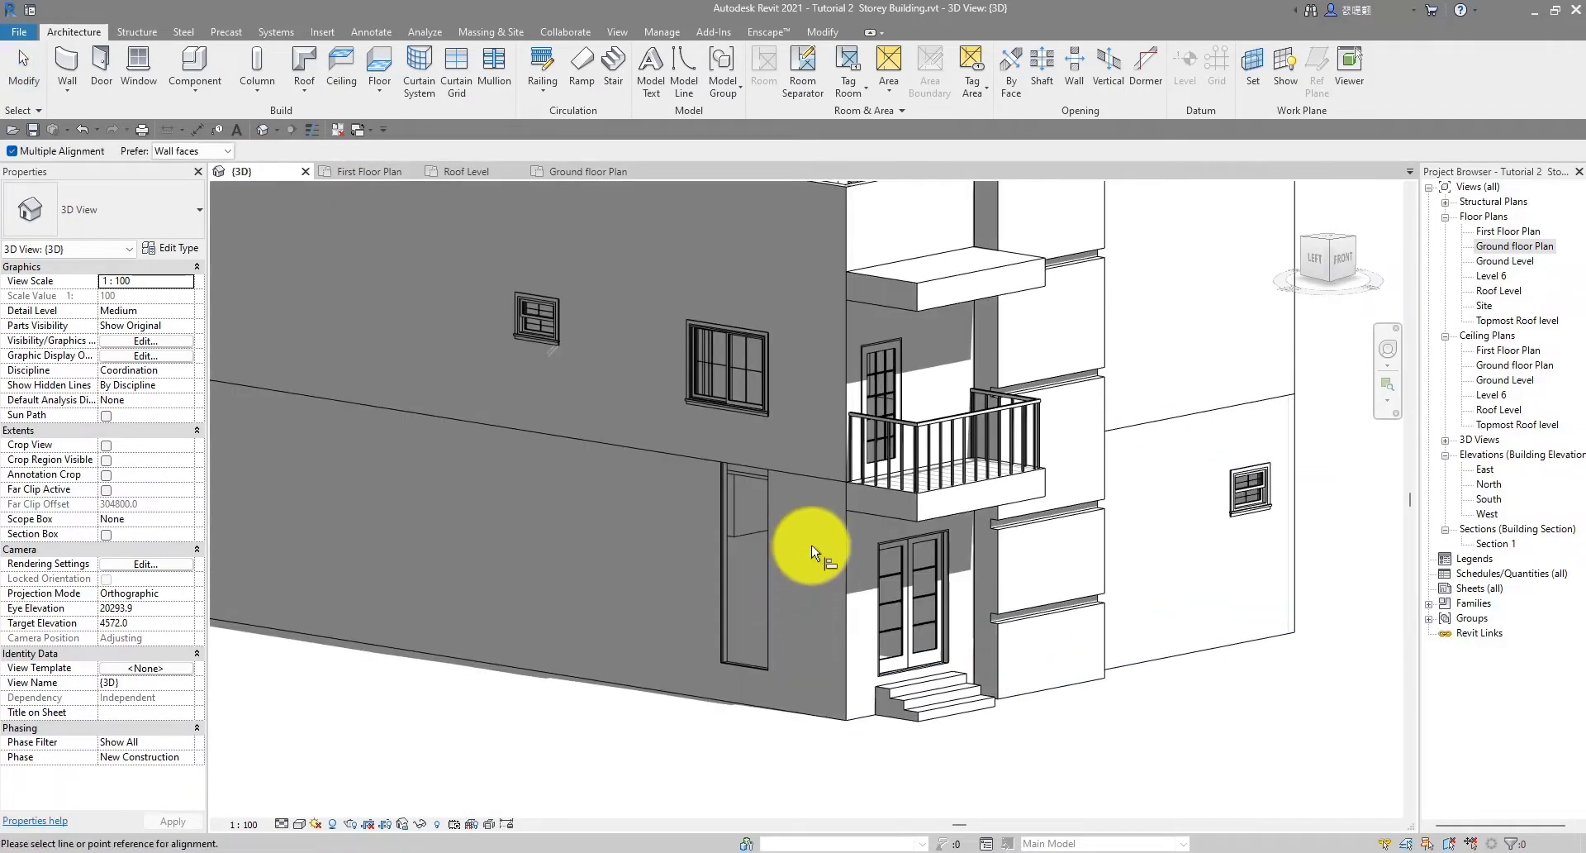
pyautogui.scroll(2, 956, 582)
pyautogui.scroll(2, 962, 563)
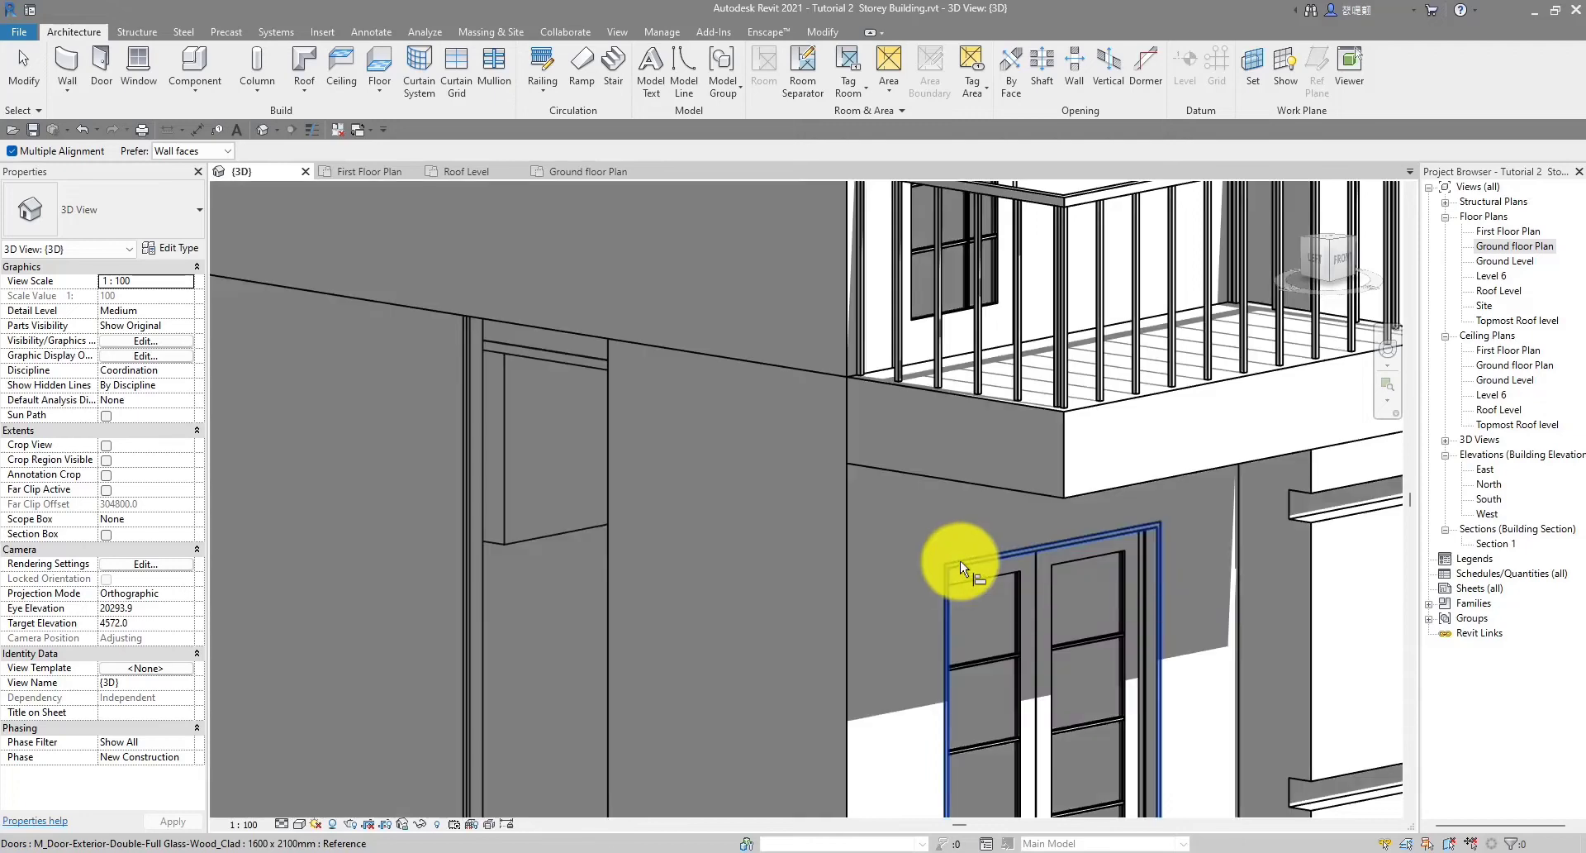
pyautogui.click(950, 562)
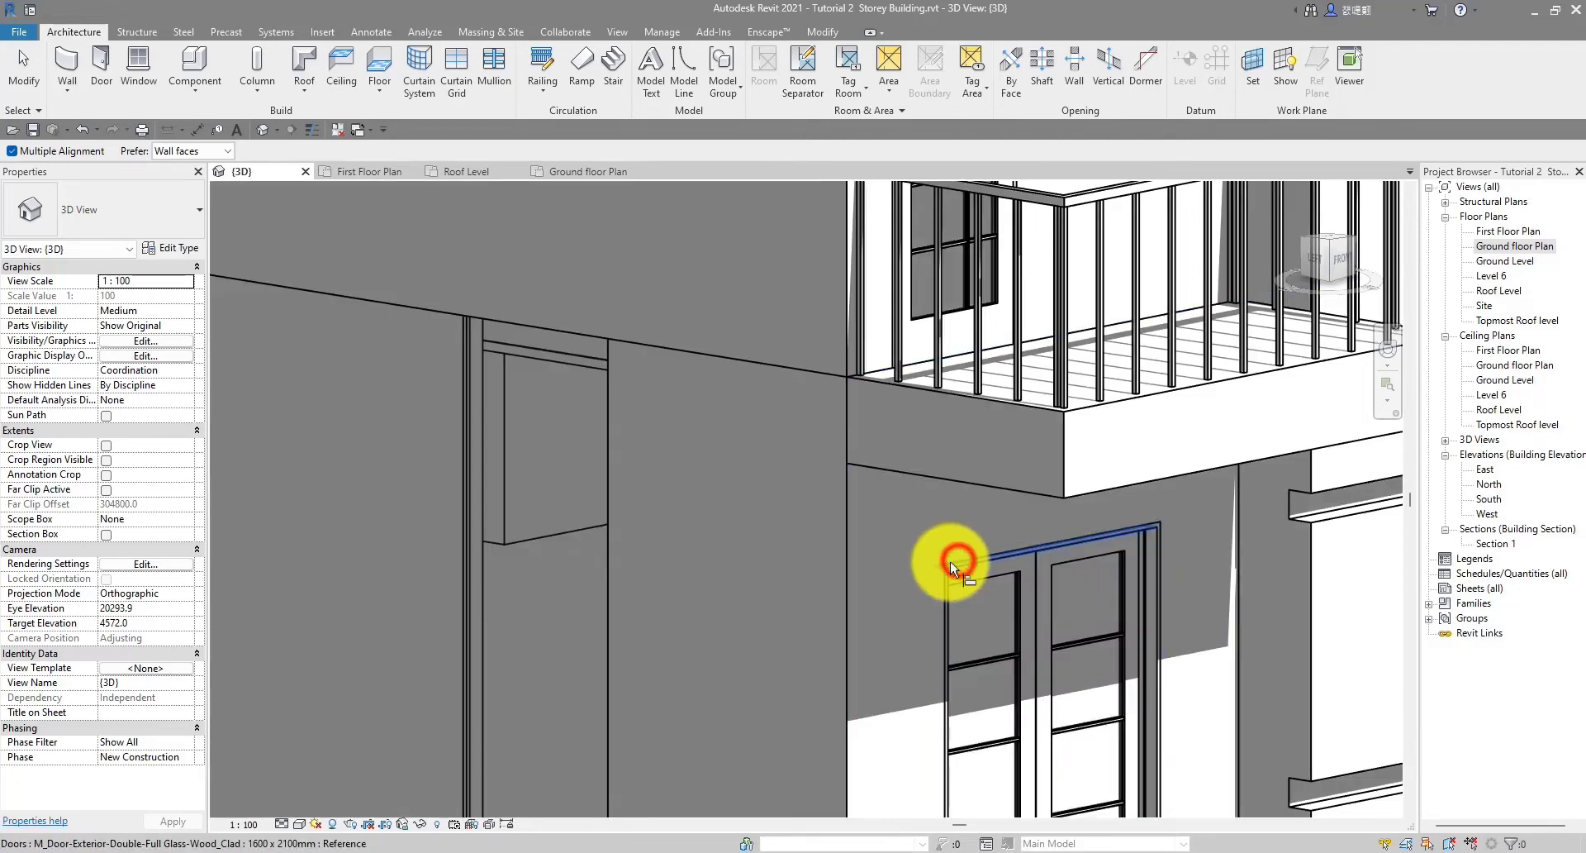
pyautogui.scroll(-4, 950, 562)
pyautogui.scroll(4, 619, 442)
pyautogui.click(727, 441)
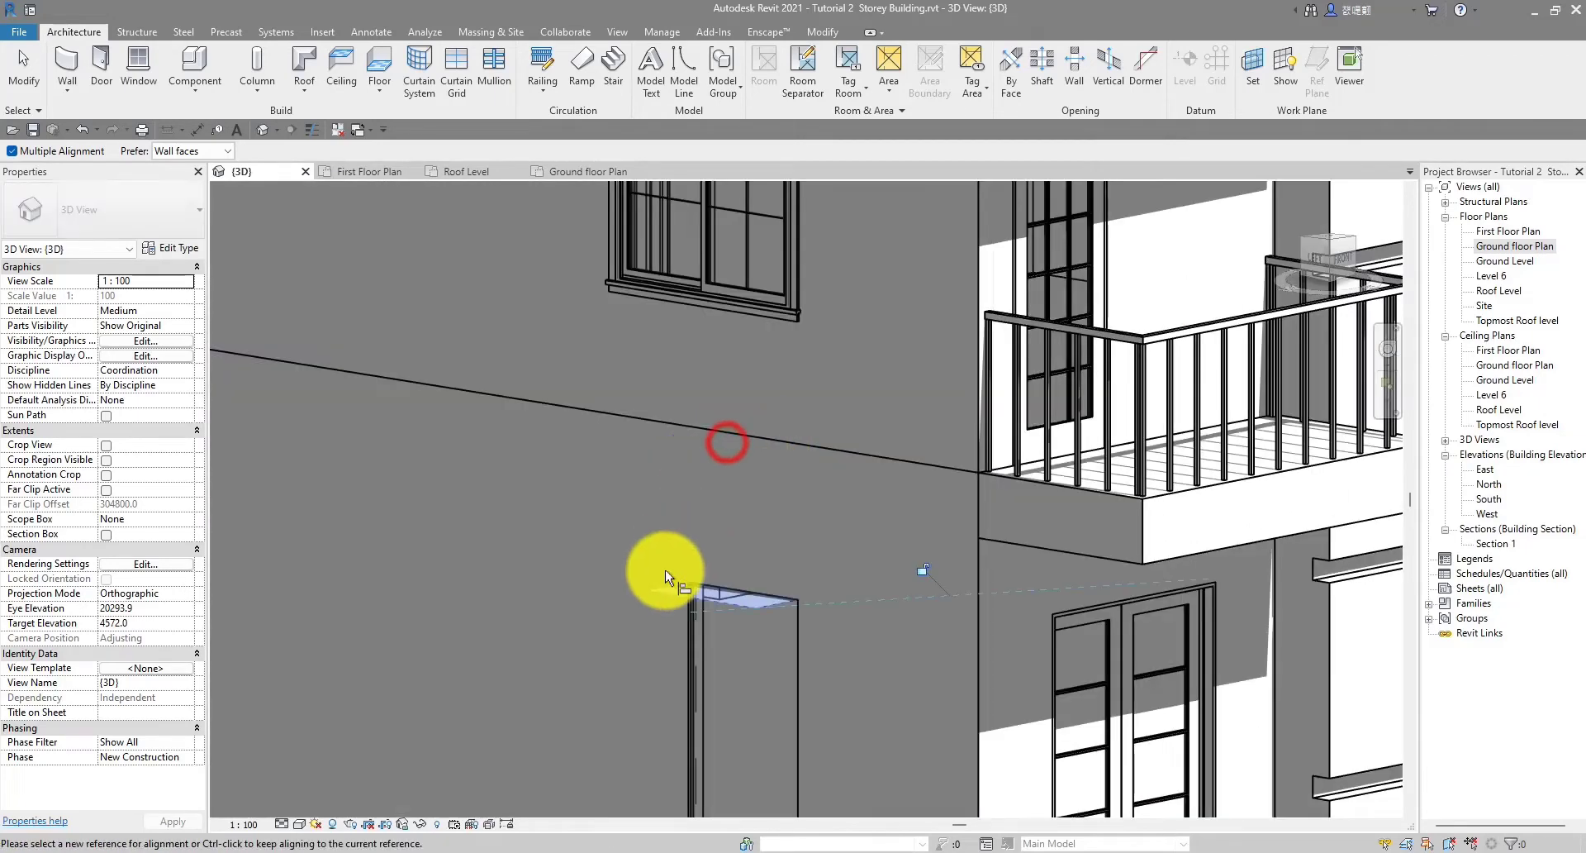
pyautogui.scroll(-8, 666, 573)
pyautogui.press('Escape')
pyautogui.press('Escape')
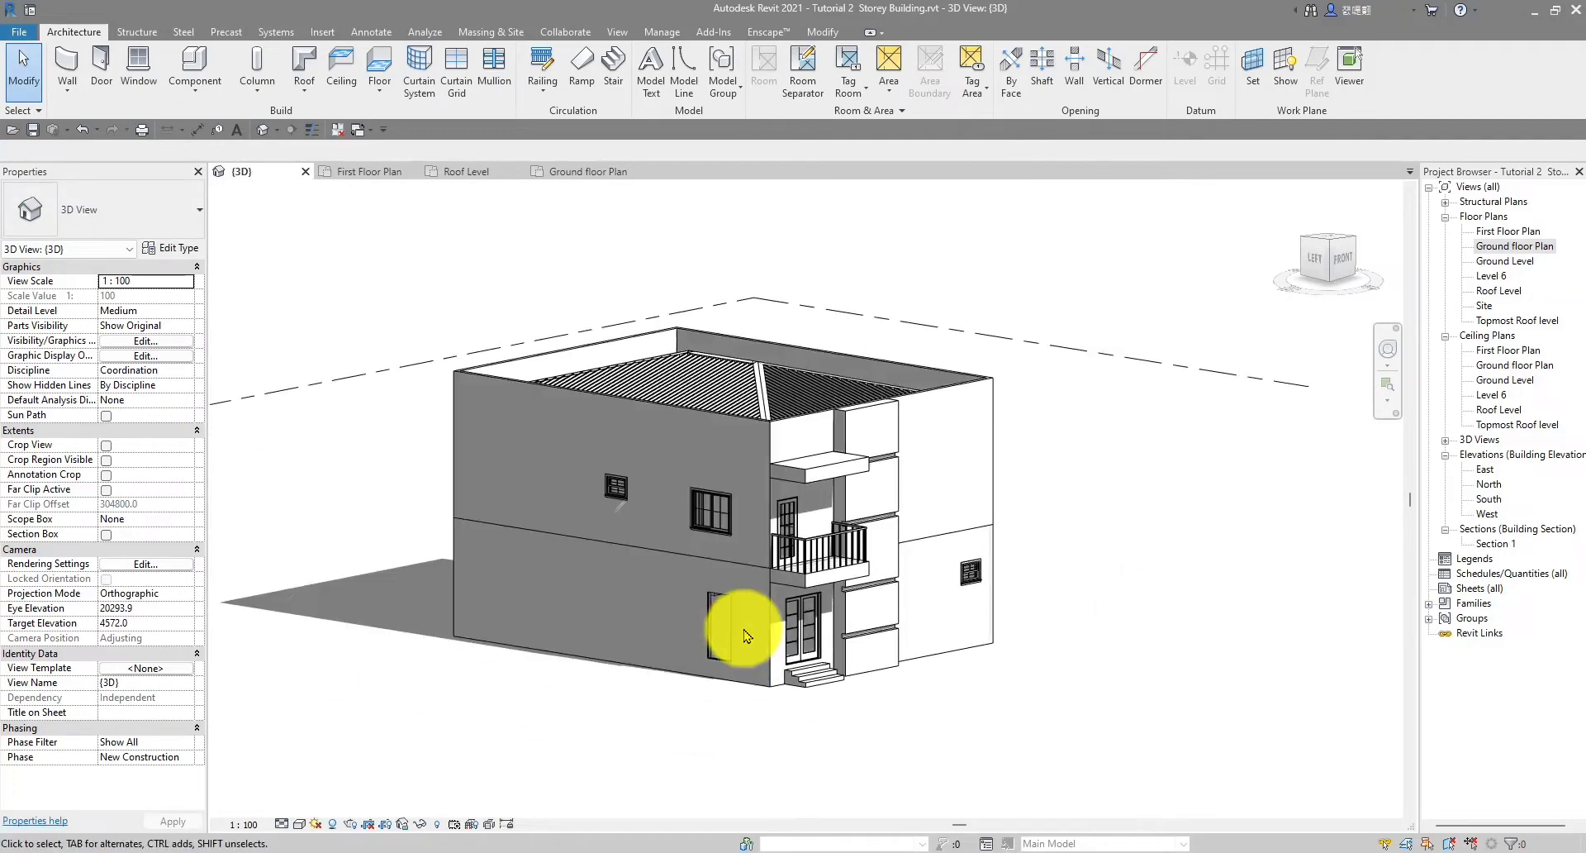
# Add three horizontal curtain grid lines to the ground-floor side-wall curtain wall, dividing its height into four equal panels
pyautogui.keyDown('shift'); pyautogui.moveTo(744, 629); pyautogui.dragTo(914, 606, button='middle'); pyautogui.keyUp('shift')
pyautogui.scroll(3, 859, 631)
pyautogui.scroll(-5, 1052, 623)
pyautogui.scroll(6, 1052, 609)
pyautogui.scroll(-2, 910, 603)
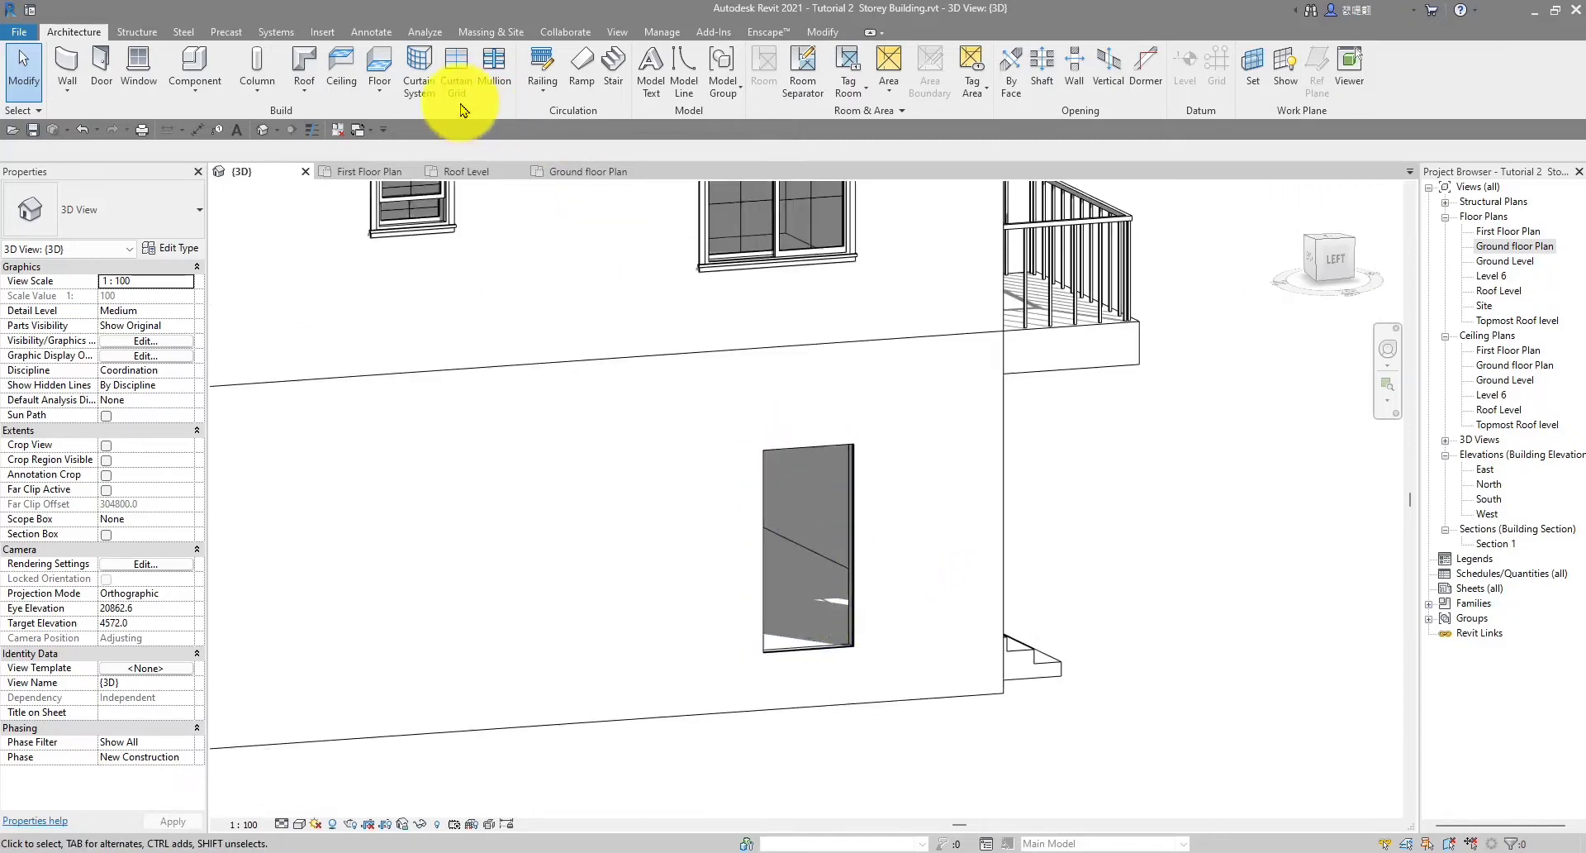
pyautogui.click(454, 73)
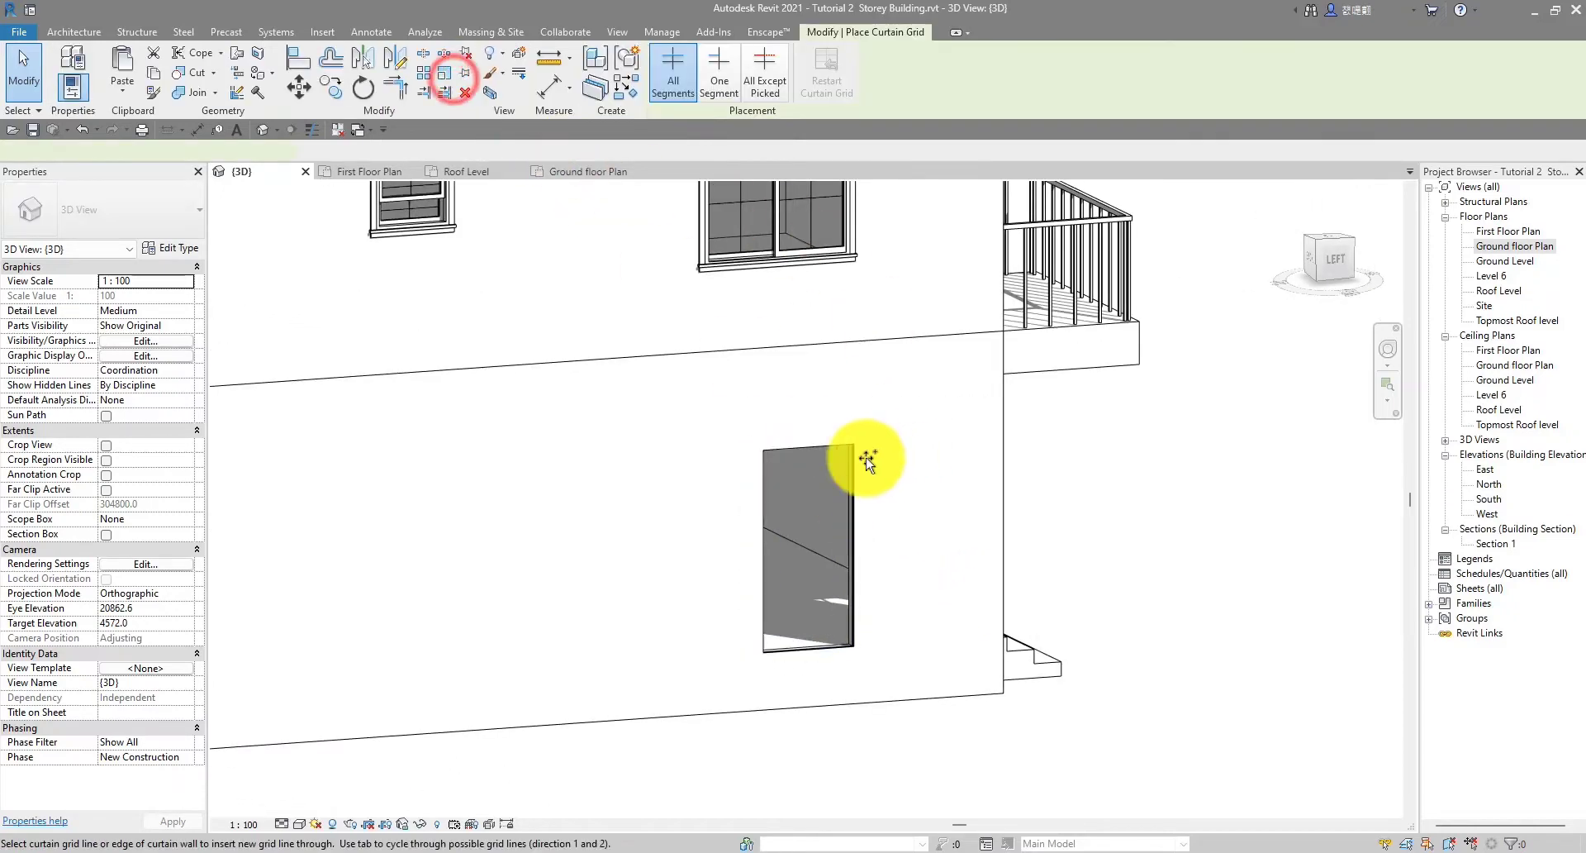
pyautogui.scroll(3, 649, 653)
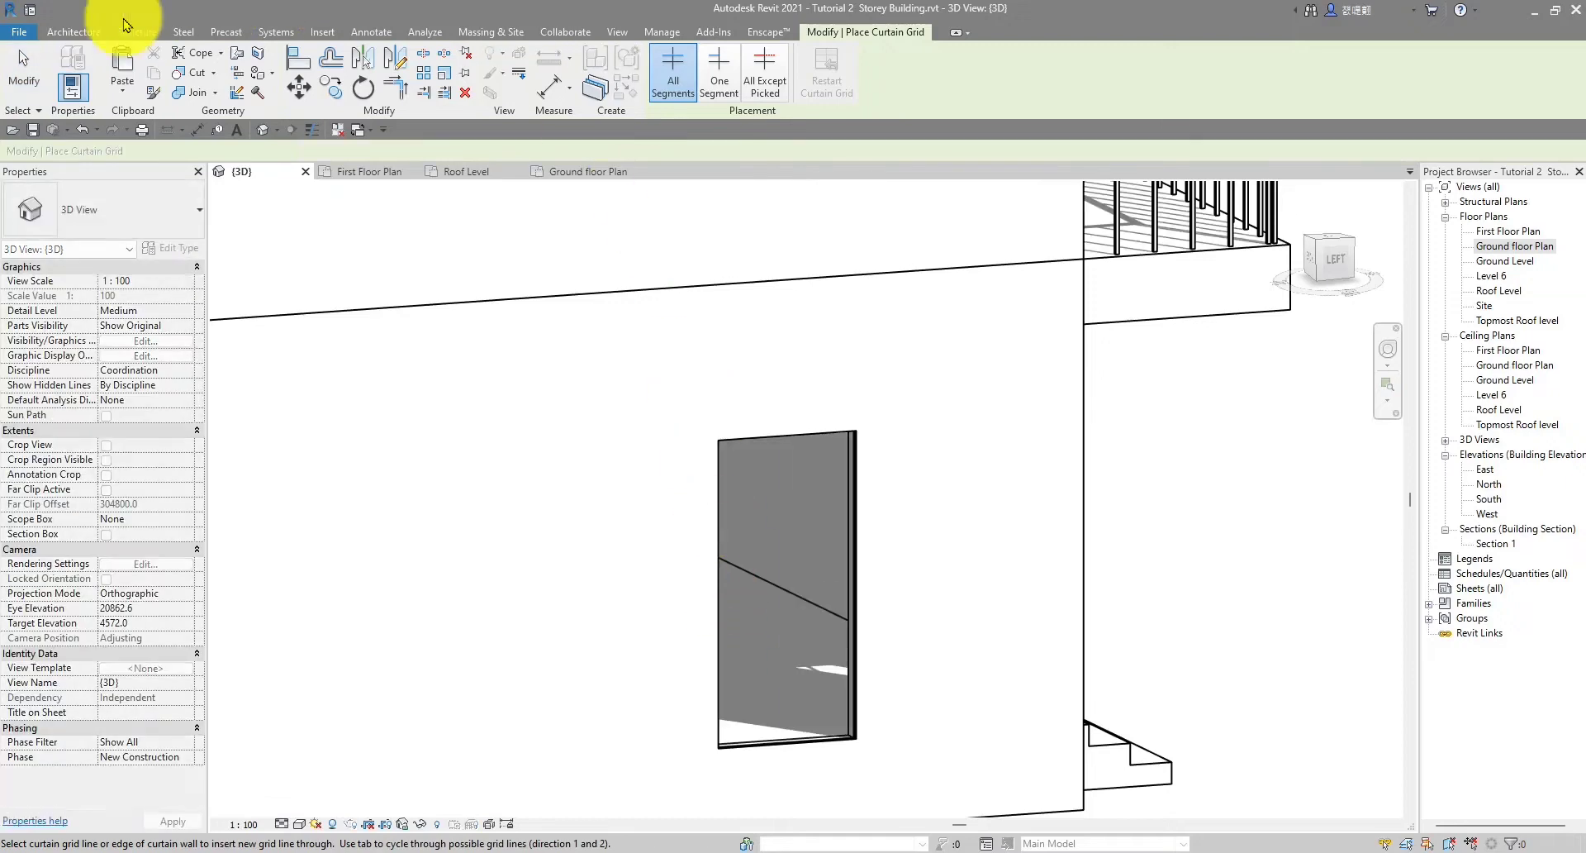
pyautogui.click(73, 35)
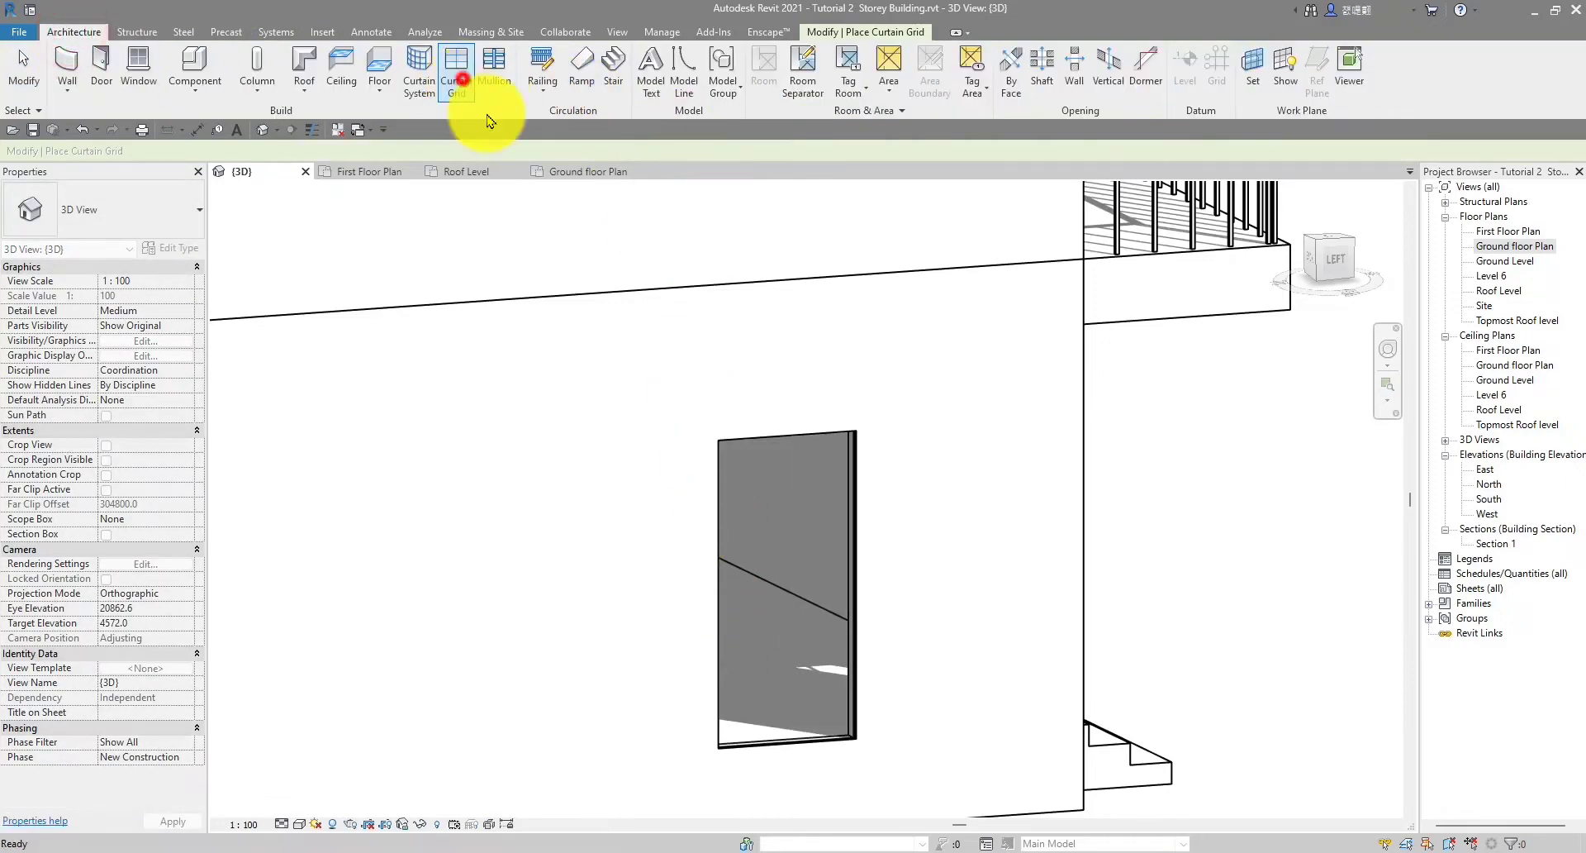
pyautogui.click(722, 592)
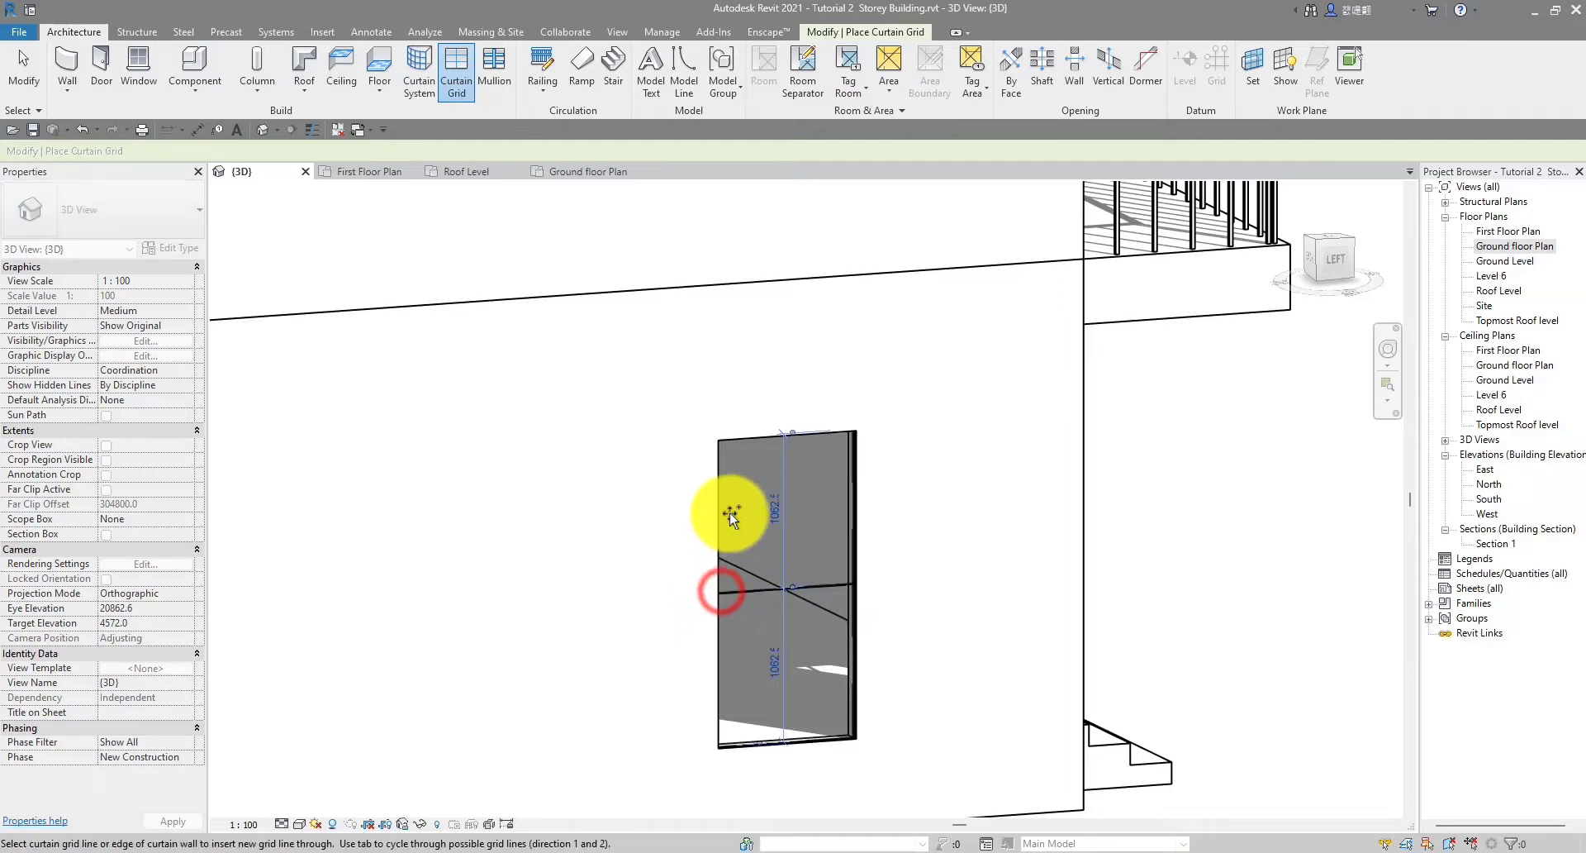
pyautogui.click(724, 510)
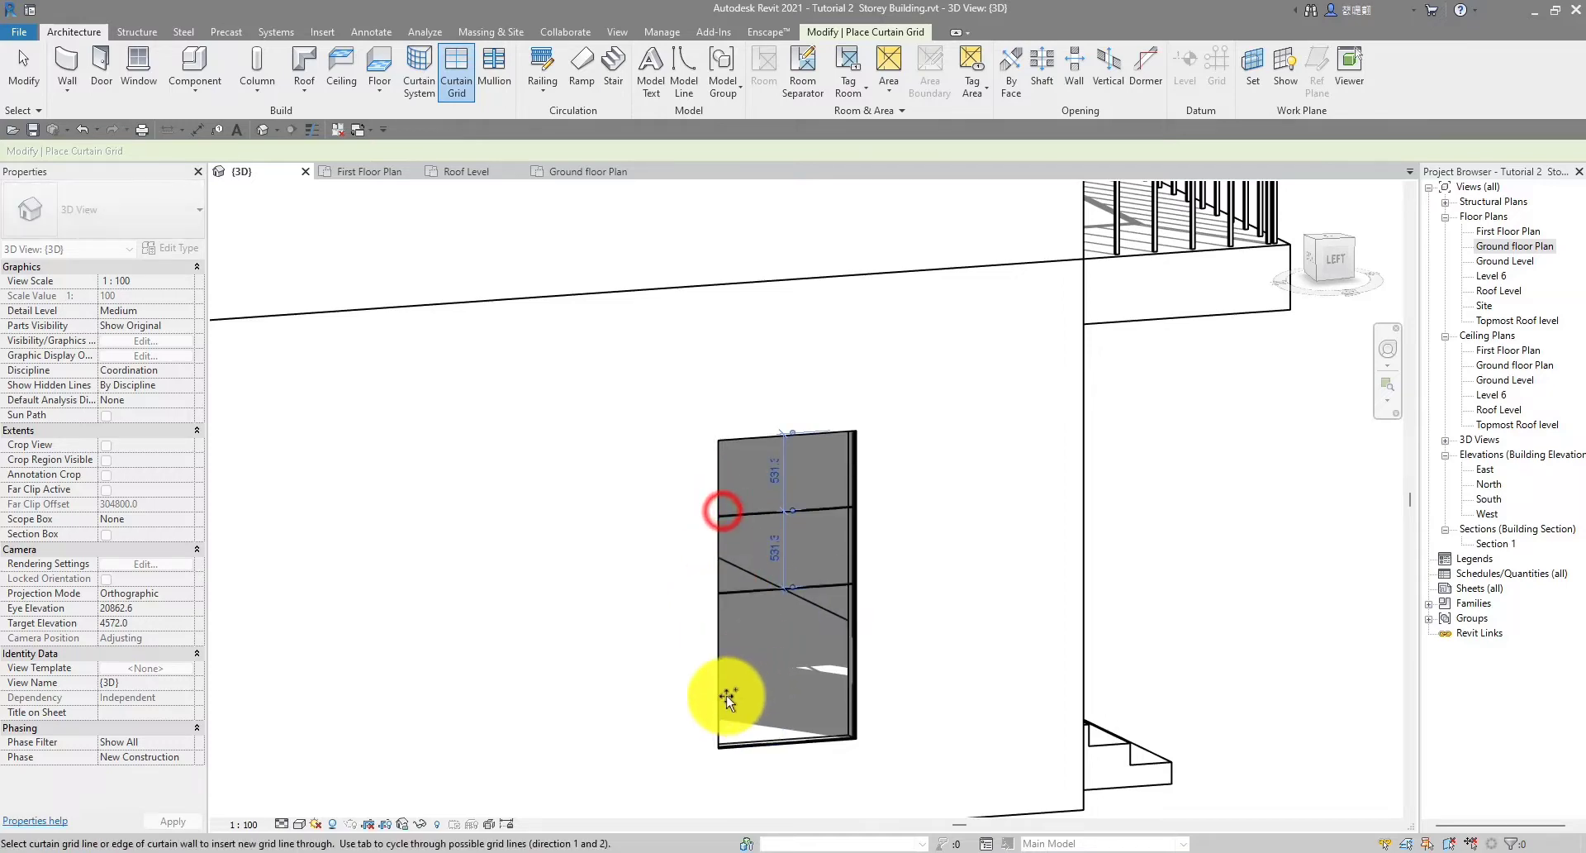
pyautogui.click(722, 668)
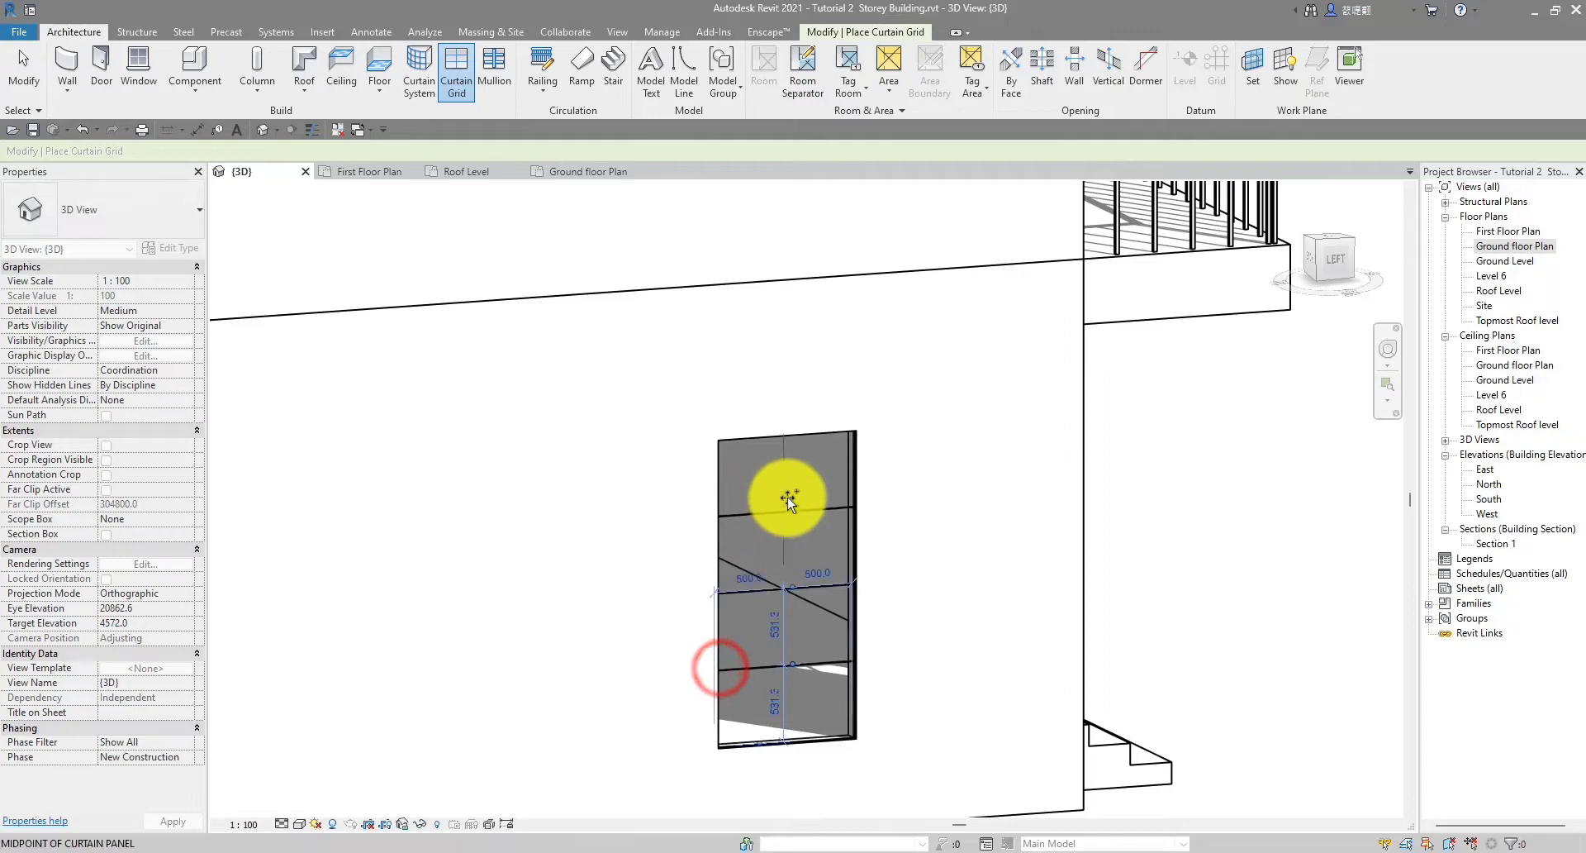
pyautogui.press('Escape')
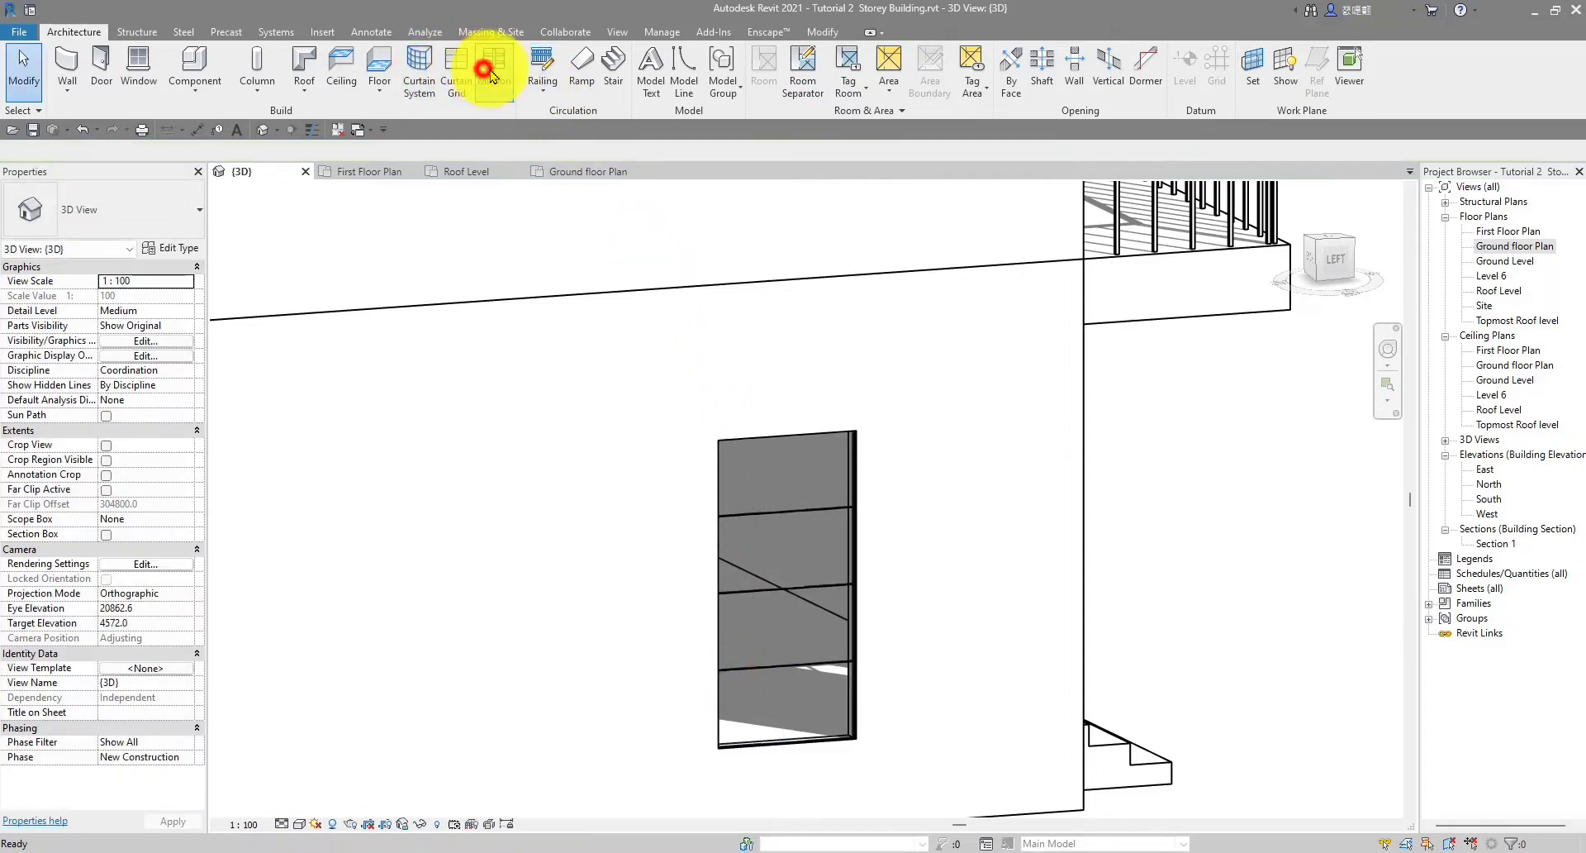
# Place 50 x 150mm rectangular mullions on all four edges and the three horizontal grid lines of the curtain wall
pyautogui.click(491, 74)
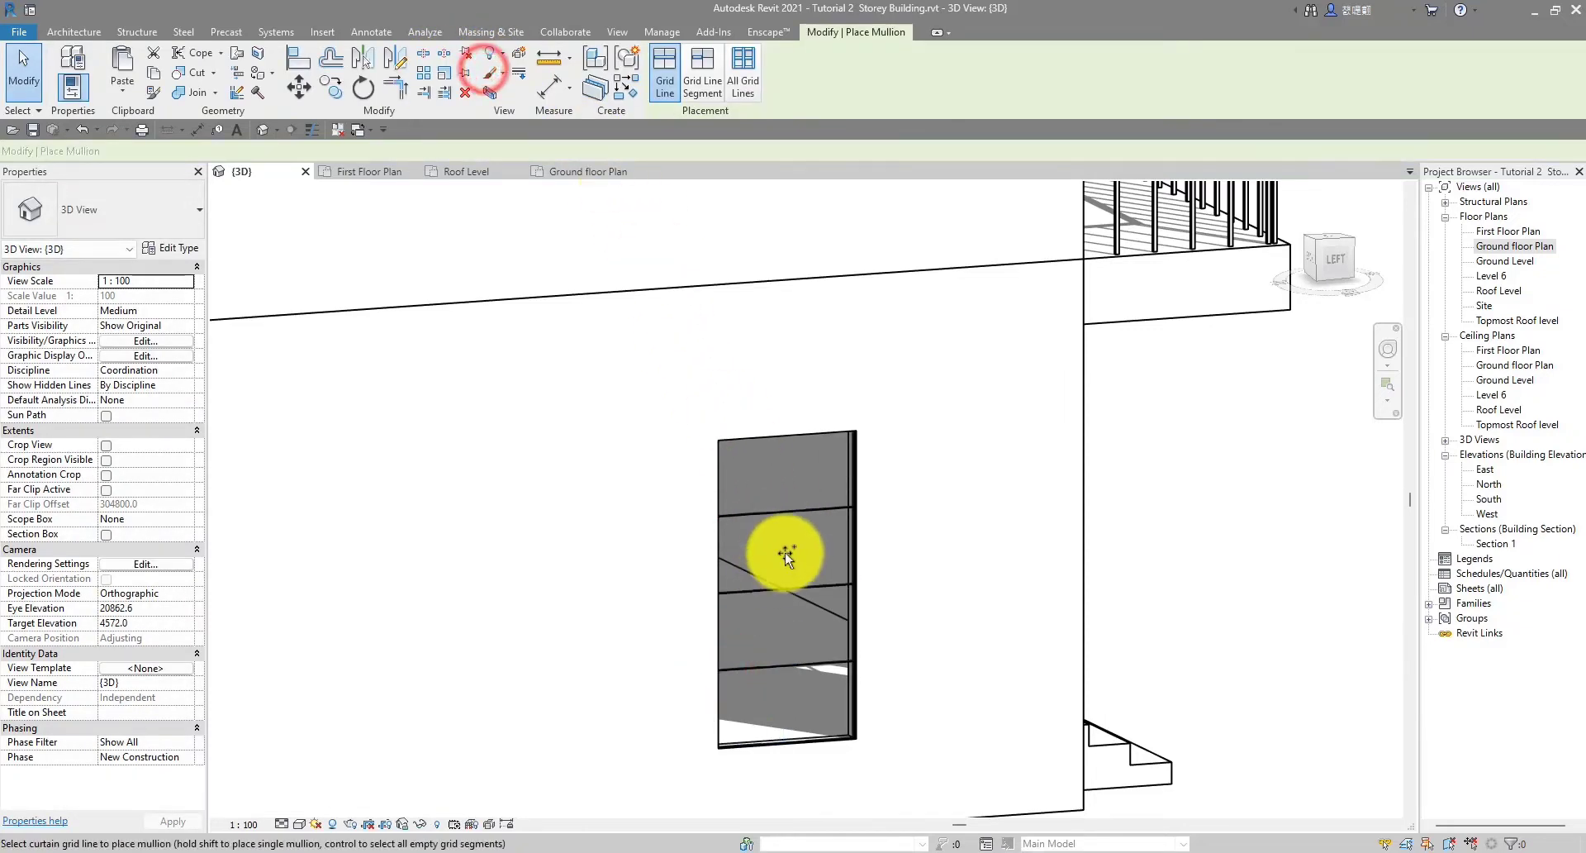
pyautogui.click(789, 437)
pyautogui.click(859, 510)
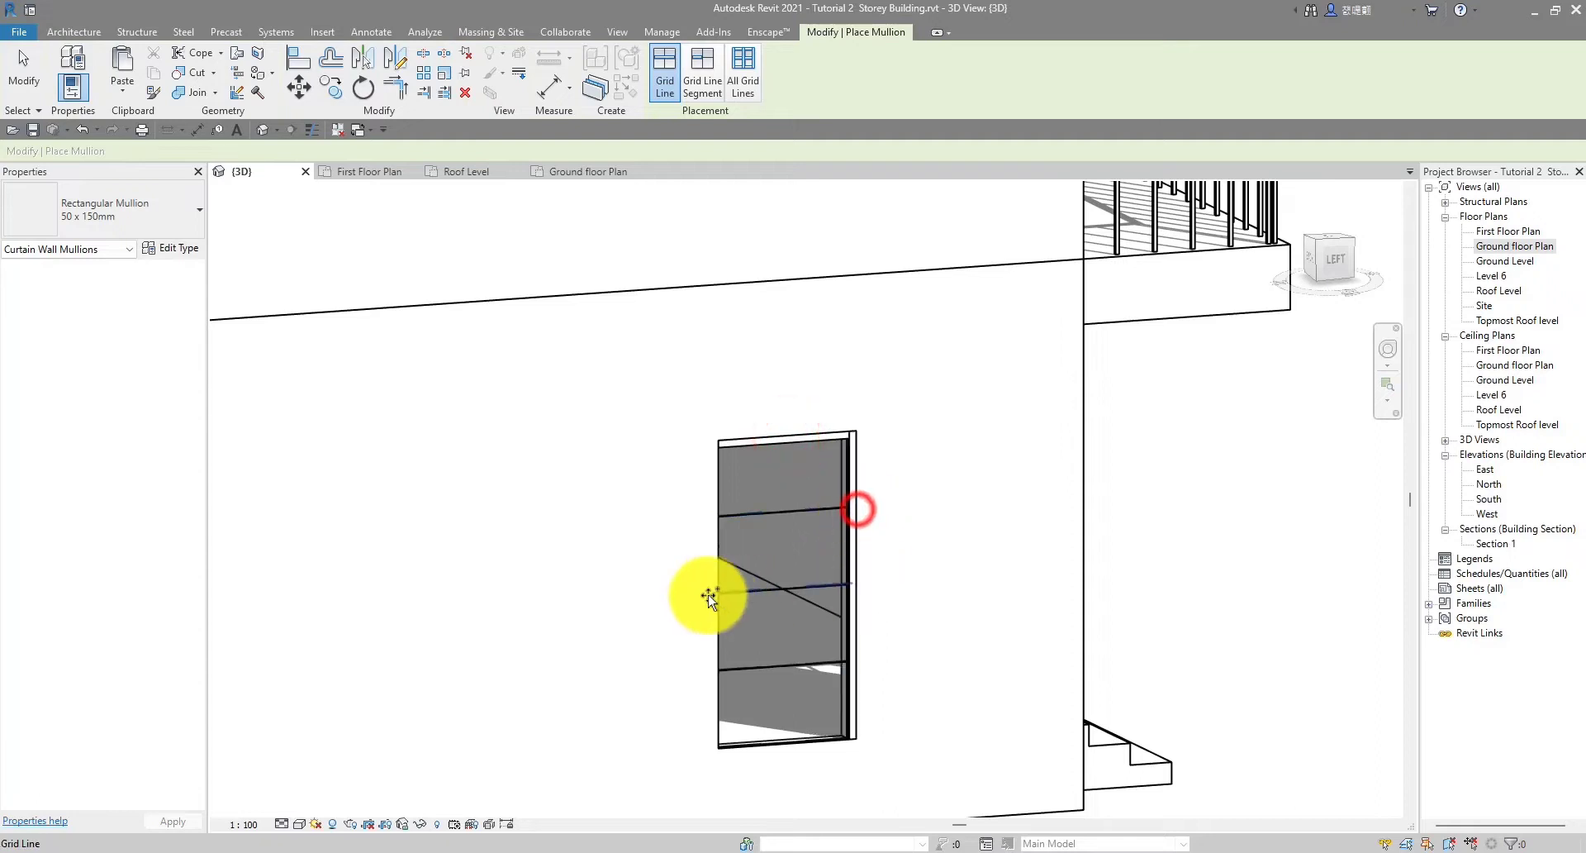
pyautogui.click(721, 544)
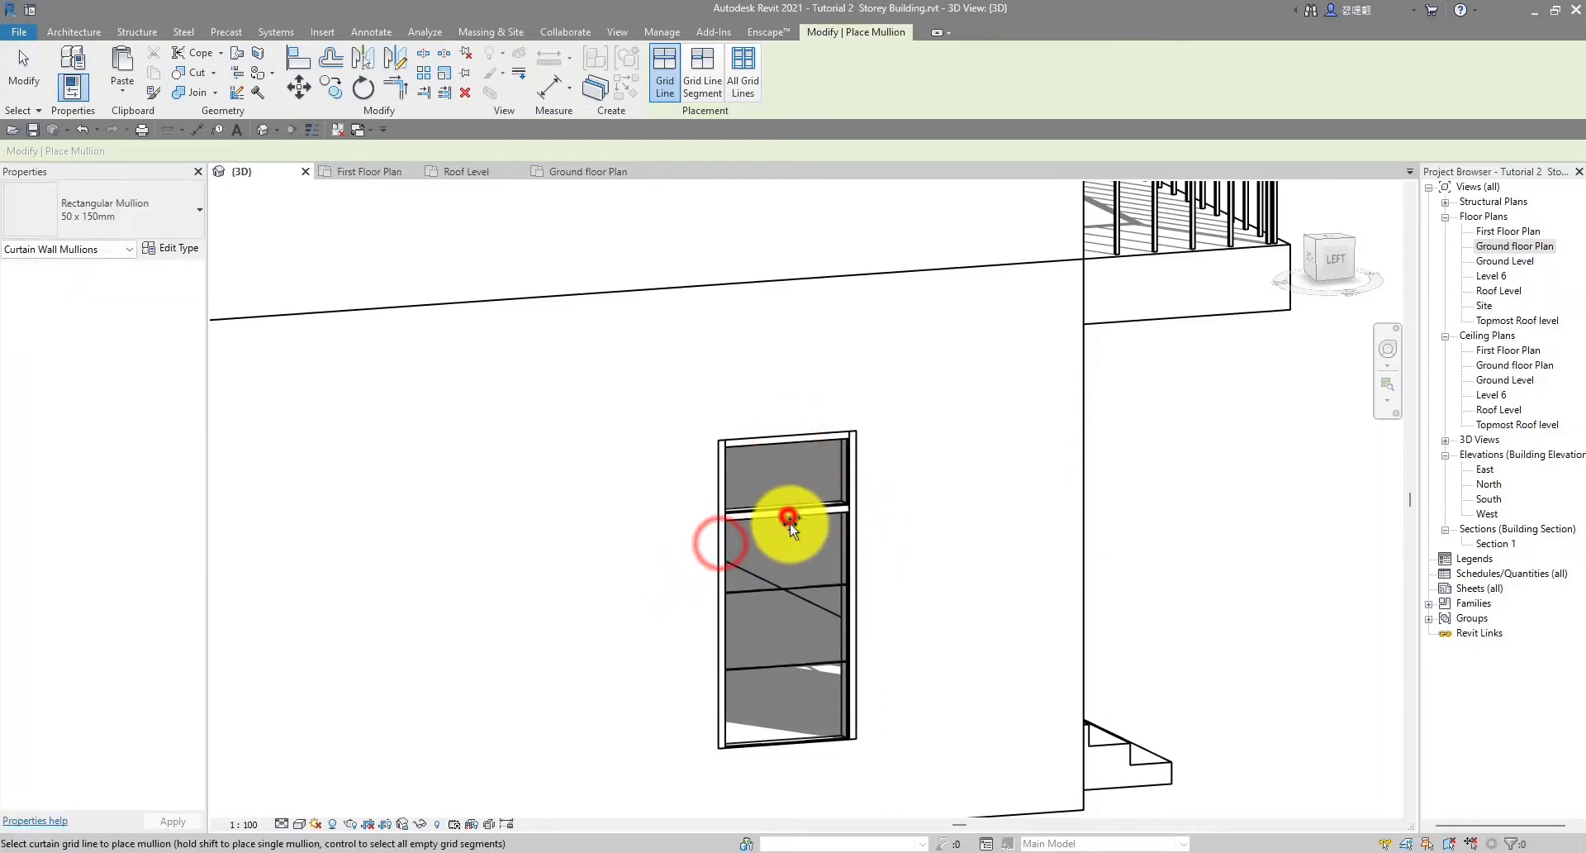
pyautogui.click(786, 592)
pyautogui.click(782, 666)
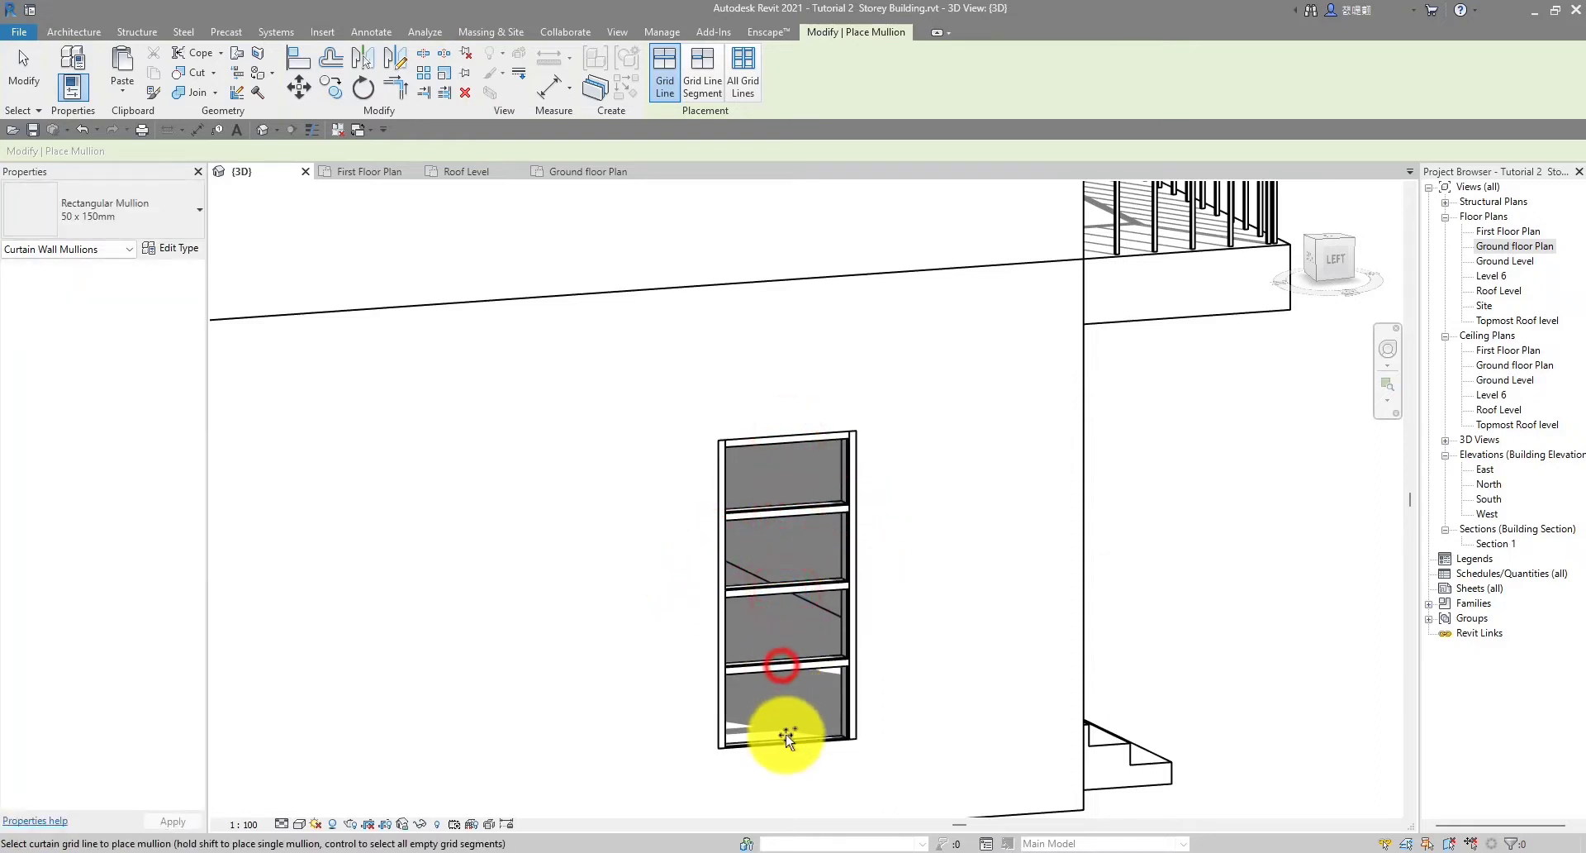
pyautogui.click(786, 742)
pyautogui.press('Escape')
pyautogui.press('Escape')
# Inspect the curtain-wall window and the building's other openings from the side and front in 3D
pyautogui.scroll(-3, 824, 595)
pyautogui.keyDown('shift'); pyautogui.moveTo(825, 630); pyautogui.dragTo(920, 549, button='middle'); pyautogui.keyUp('shift')
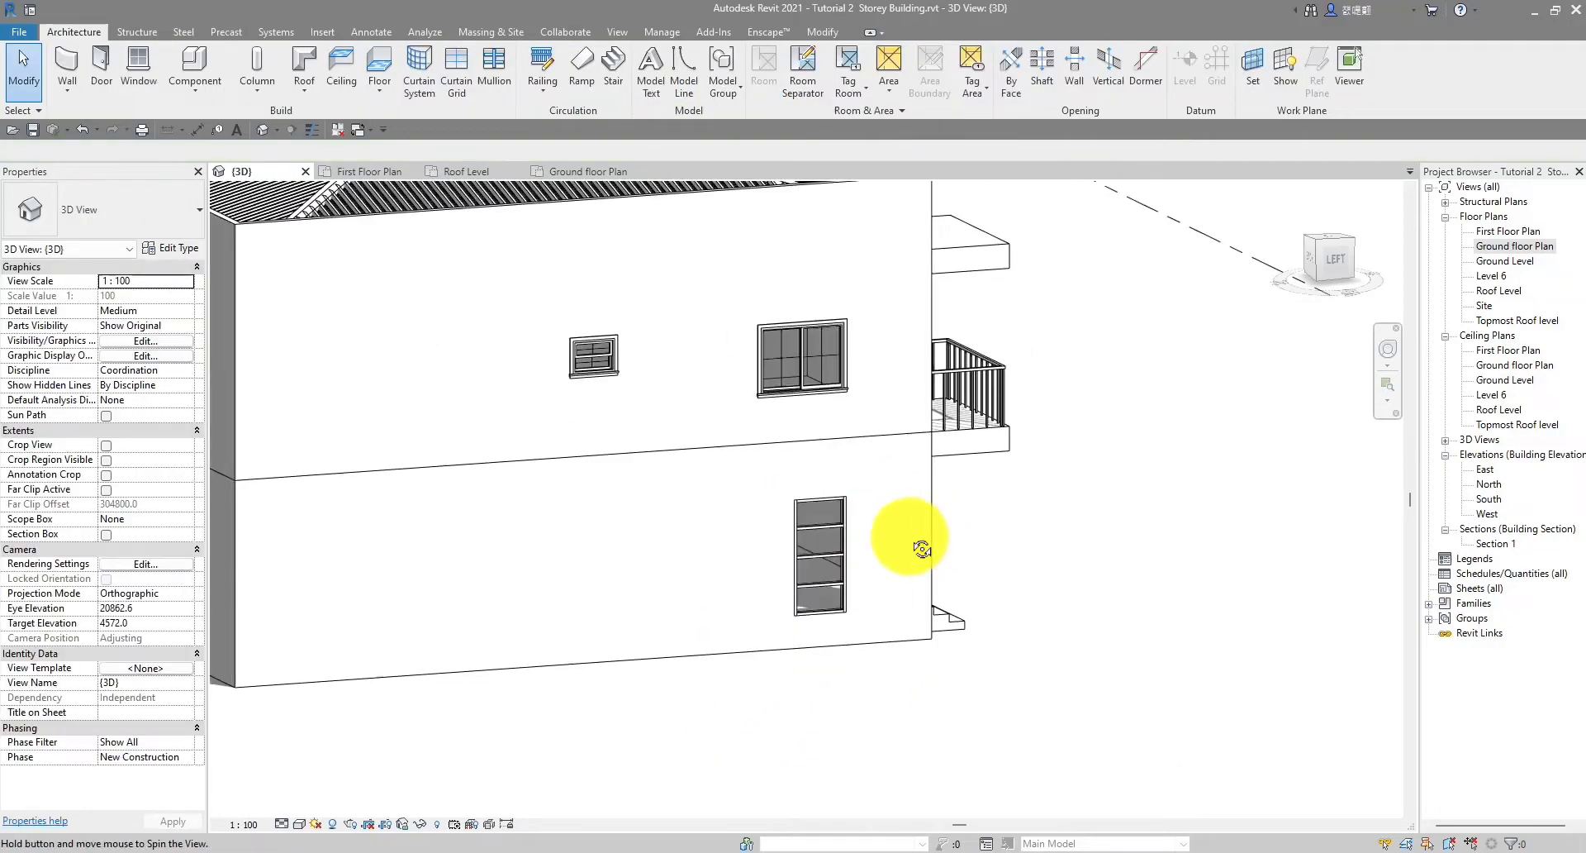
pyautogui.scroll(3, 757, 559)
pyautogui.keyDown('shift'); pyautogui.moveTo(754, 560); pyautogui.dragTo(603, 524, button='middle'); pyautogui.keyUp('shift')
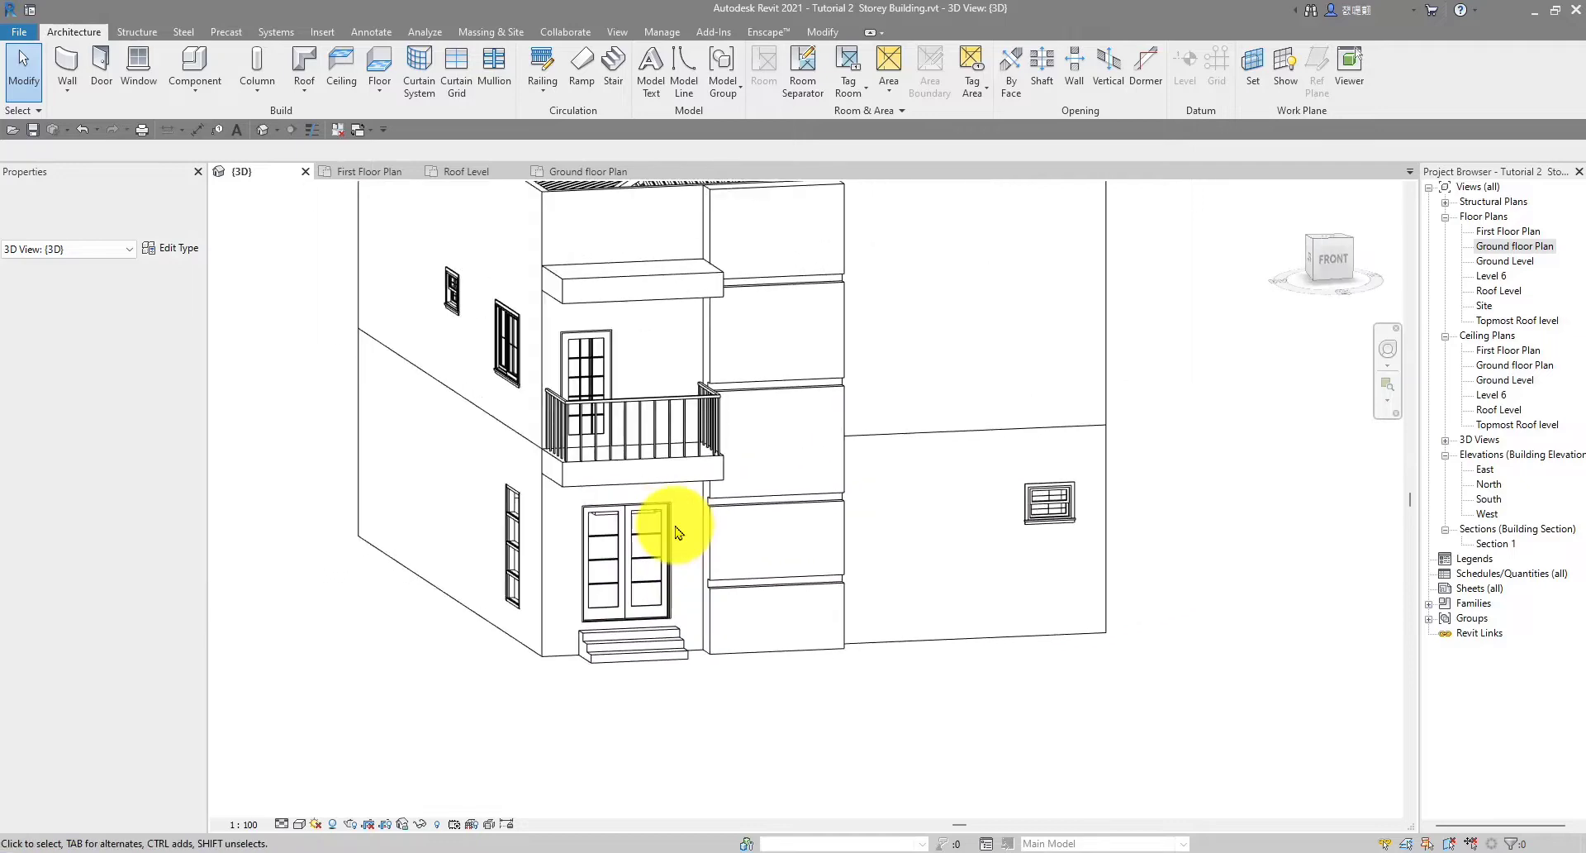
pyautogui.scroll(2, 661, 525)
pyautogui.scroll(-5, 676, 529)
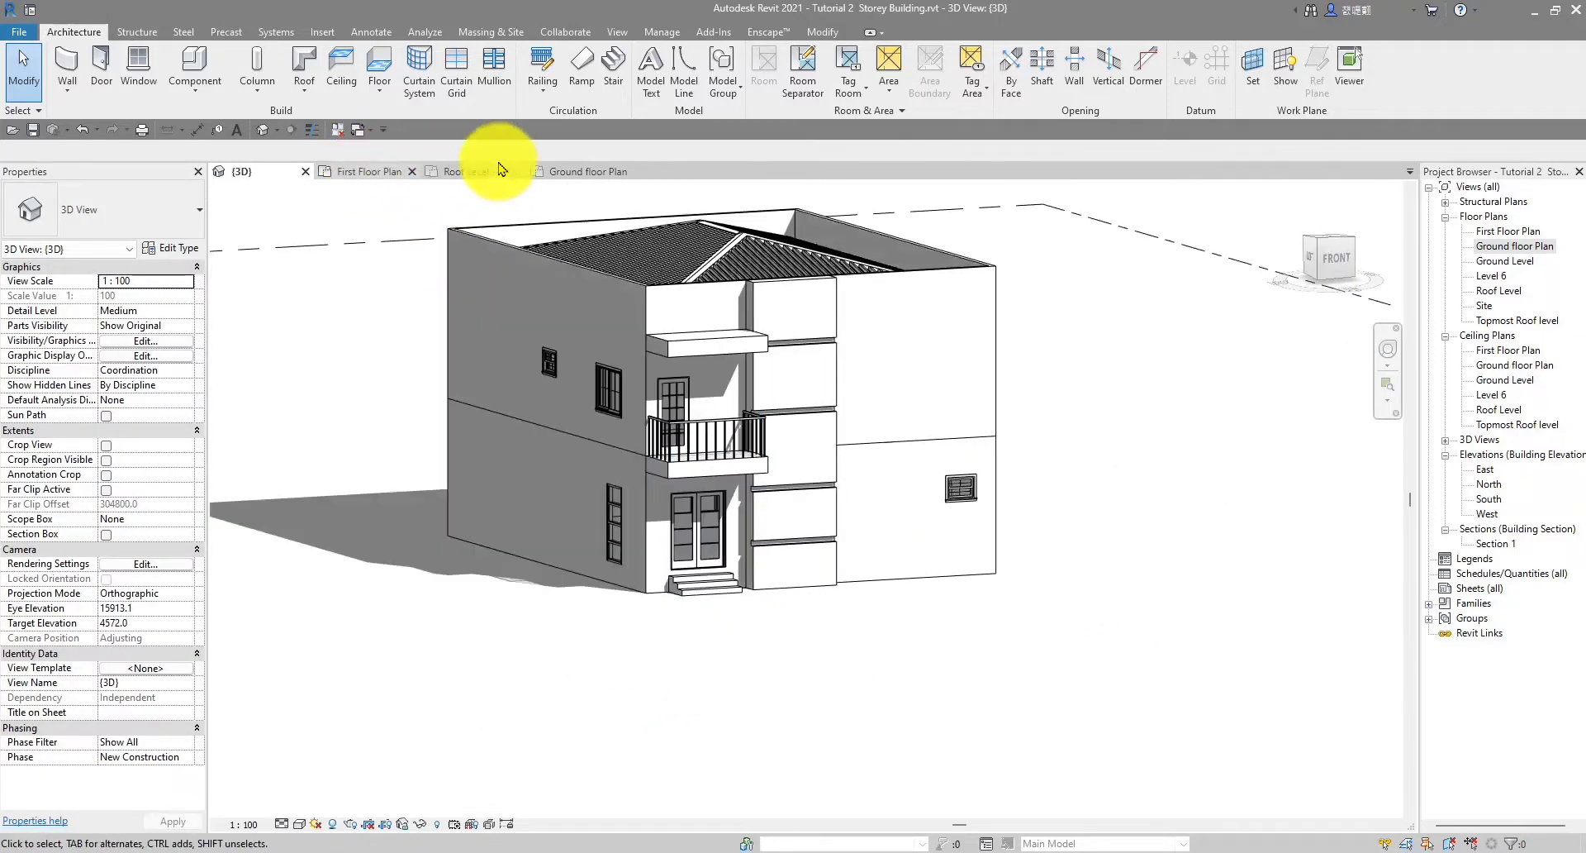
# Review the room, stair and door layout in the ground floor plan and the first floor plan
pyautogui.click(584, 172)
pyautogui.scroll(-4, 630, 628)
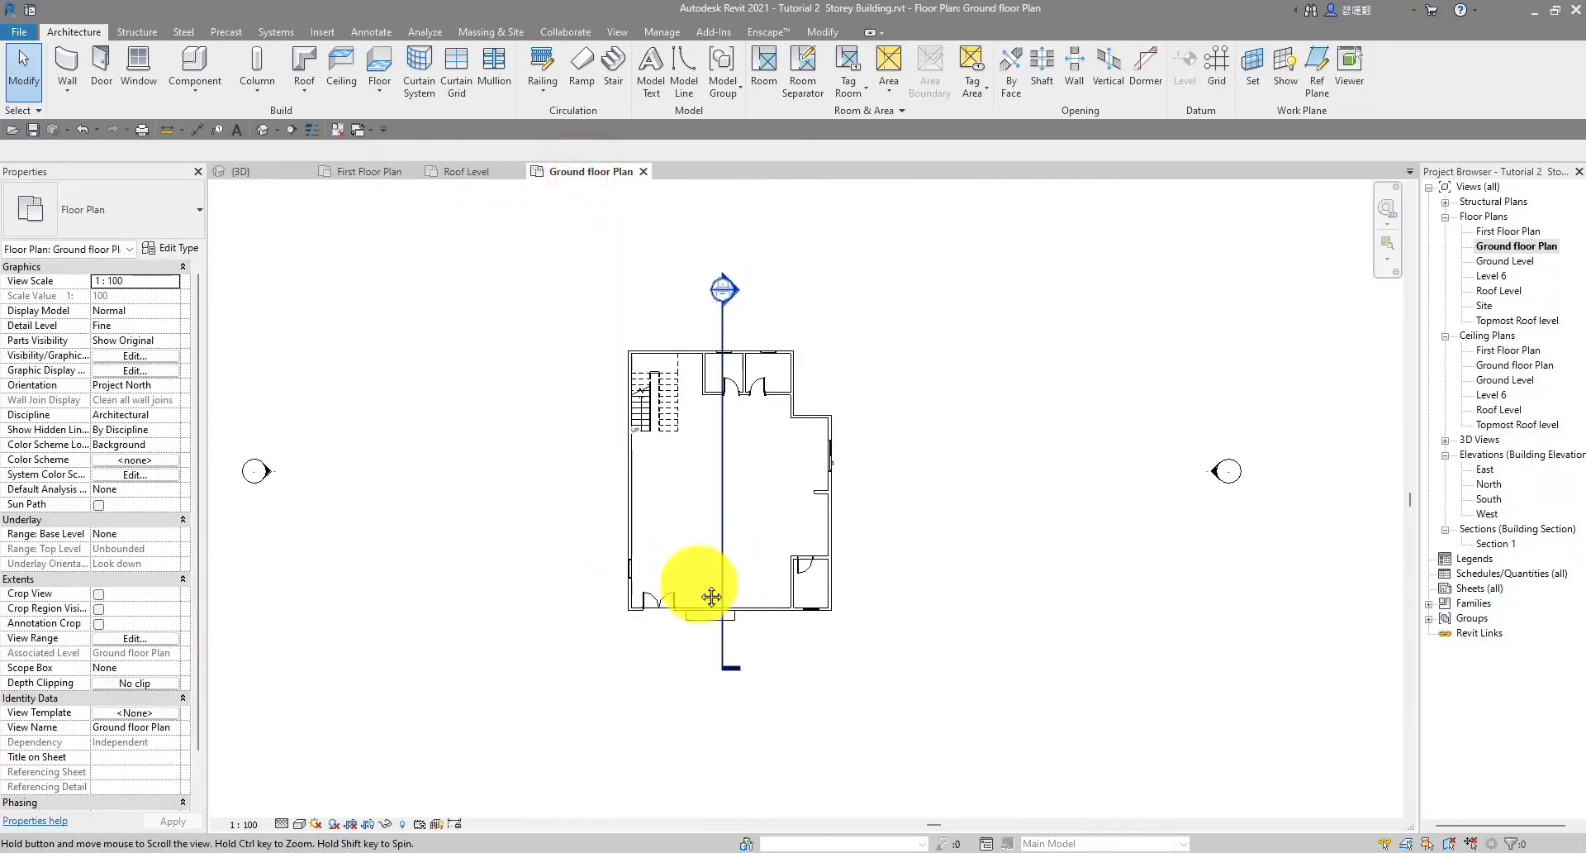
pyautogui.scroll(2, 661, 628)
pyautogui.scroll(-2, 736, 560)
pyautogui.scroll(4, 736, 337)
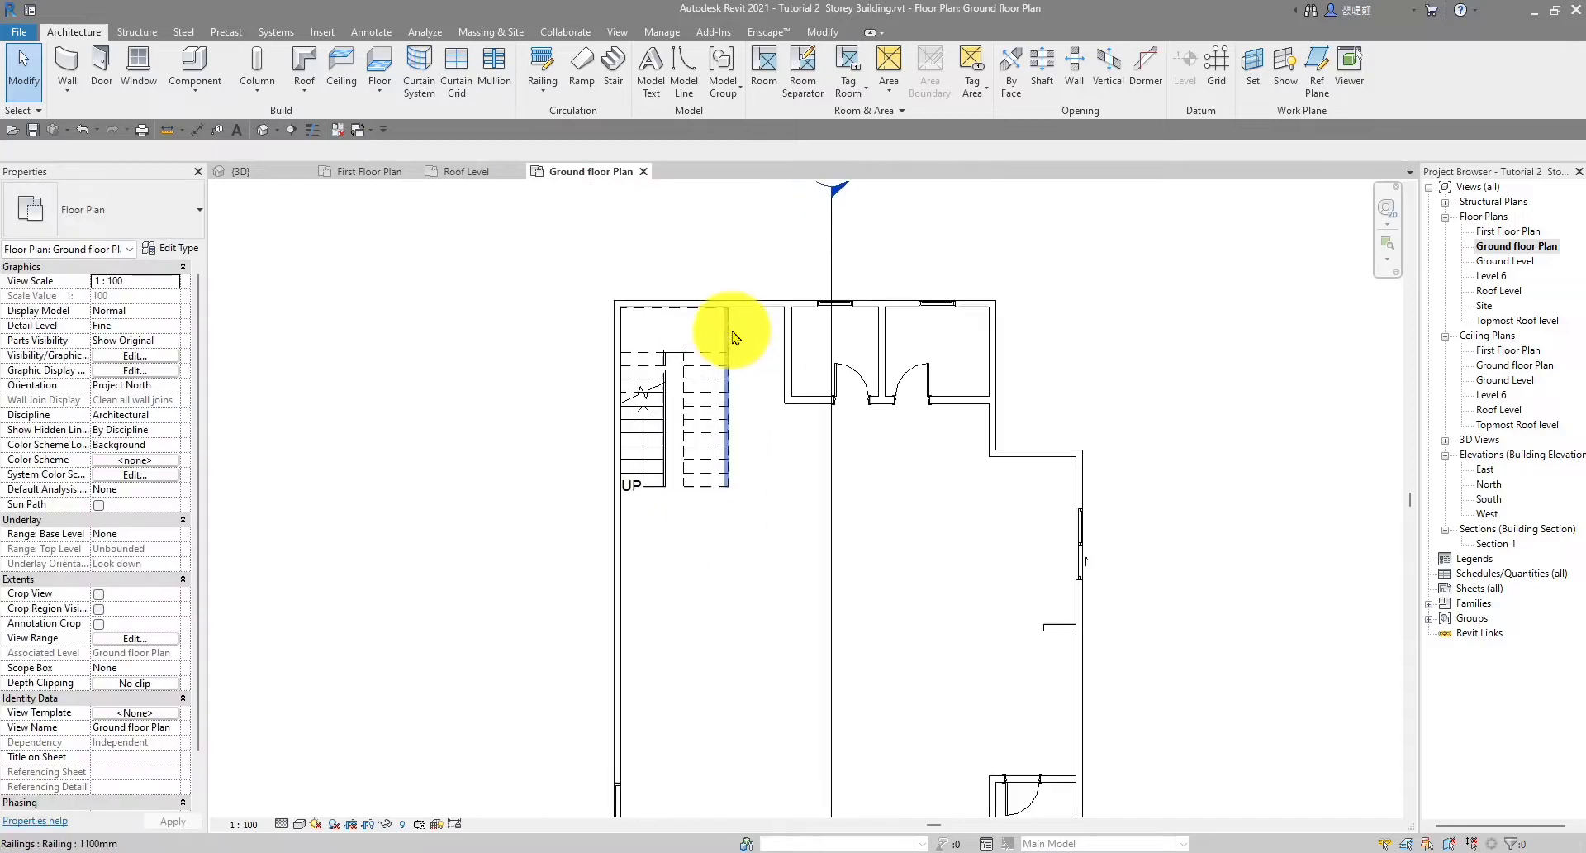
pyautogui.scroll(-3, 743, 397)
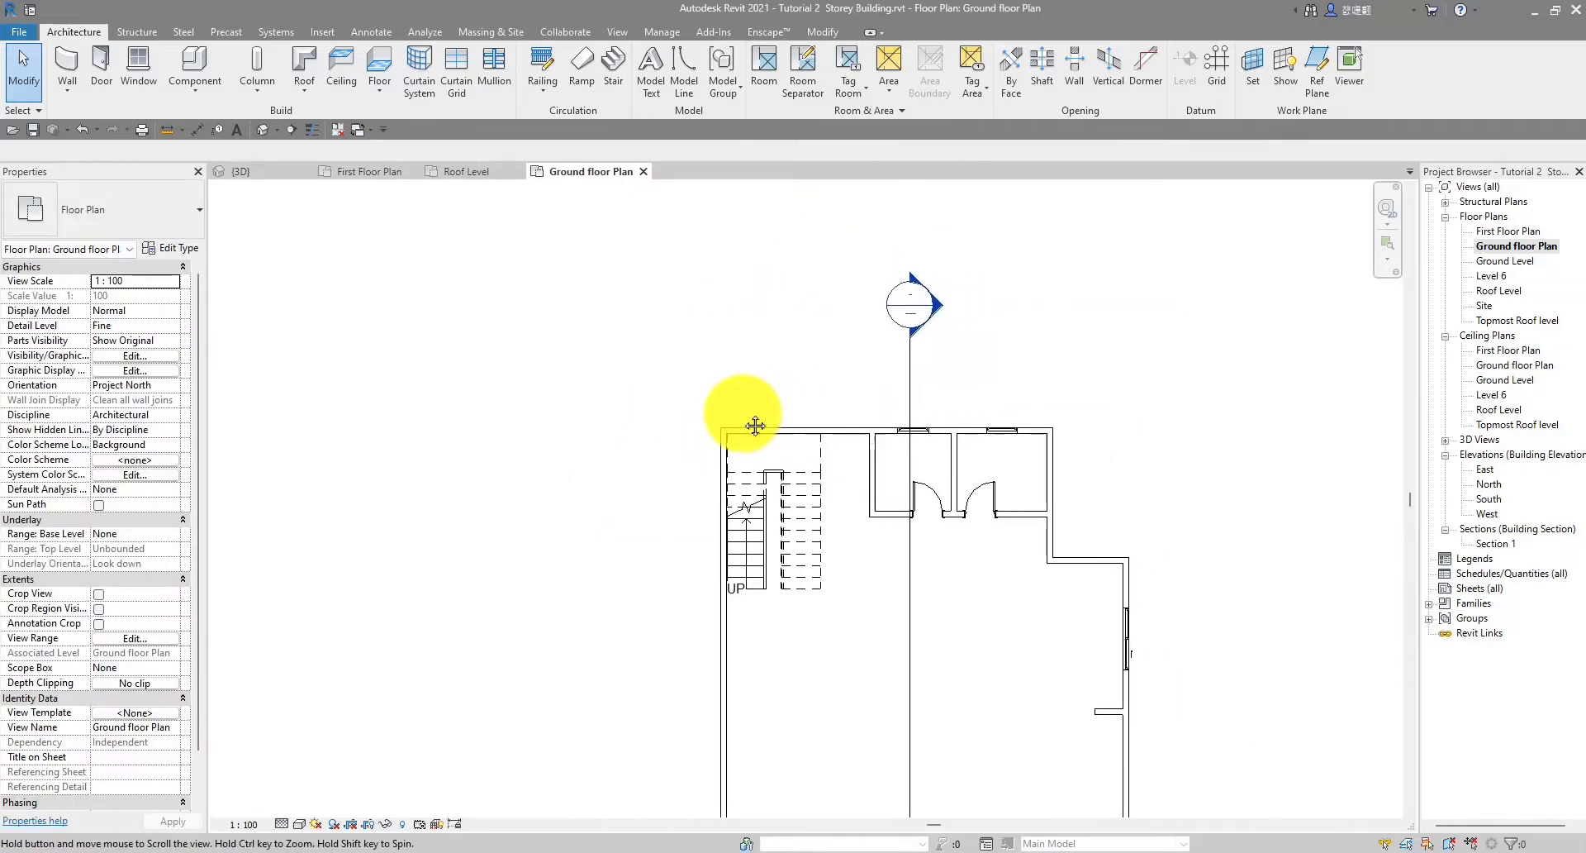
pyautogui.scroll(3, 743, 421)
pyautogui.scroll(-3, 829, 439)
pyautogui.scroll(2, 840, 445)
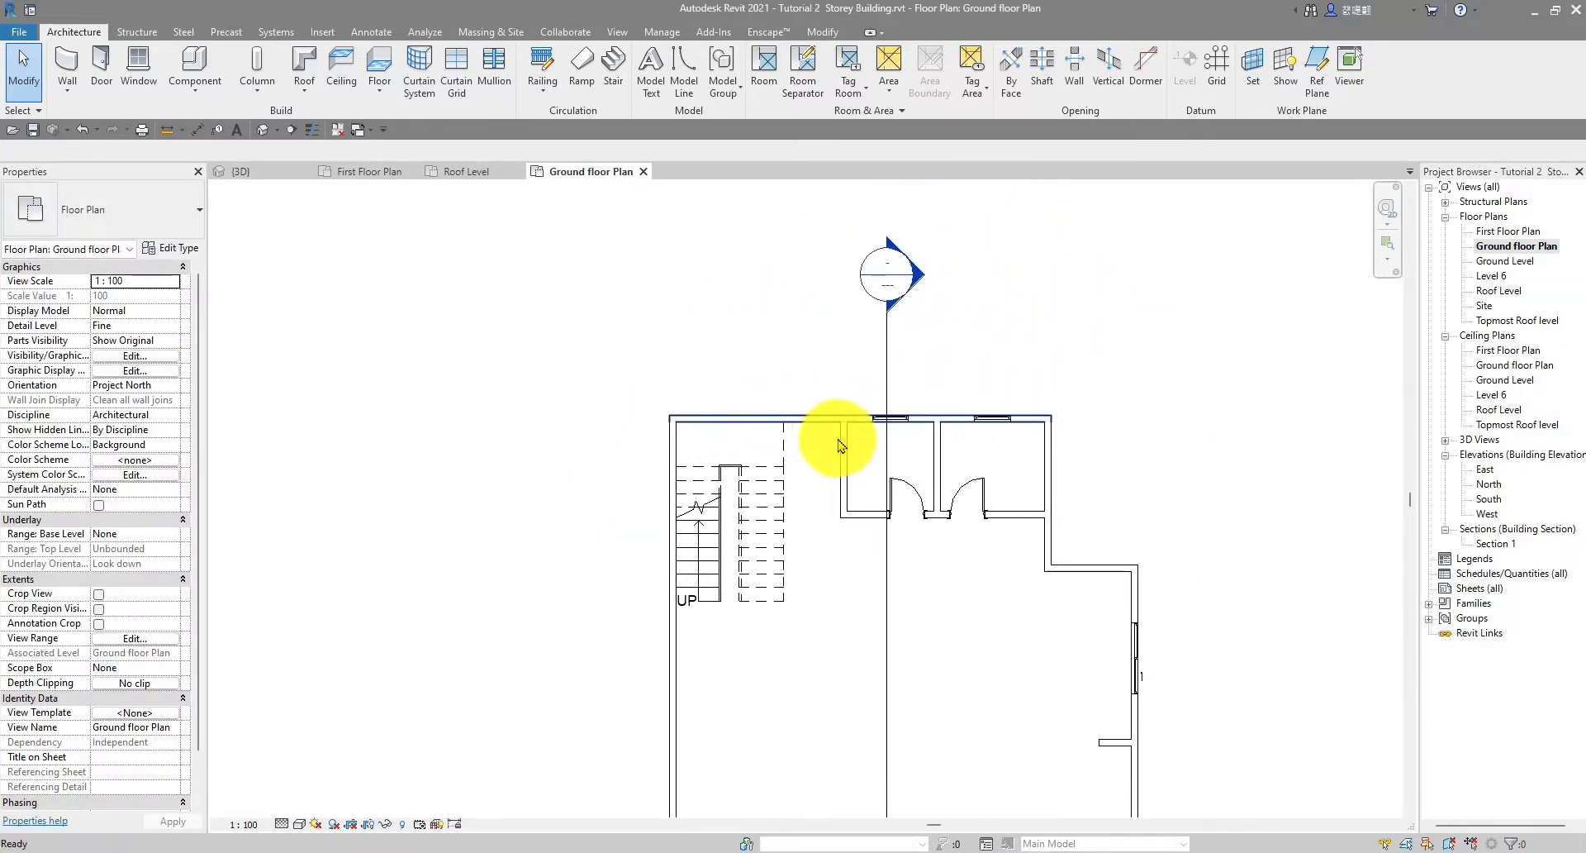
pyautogui.click(348, 172)
pyautogui.scroll(2, 673, 471)
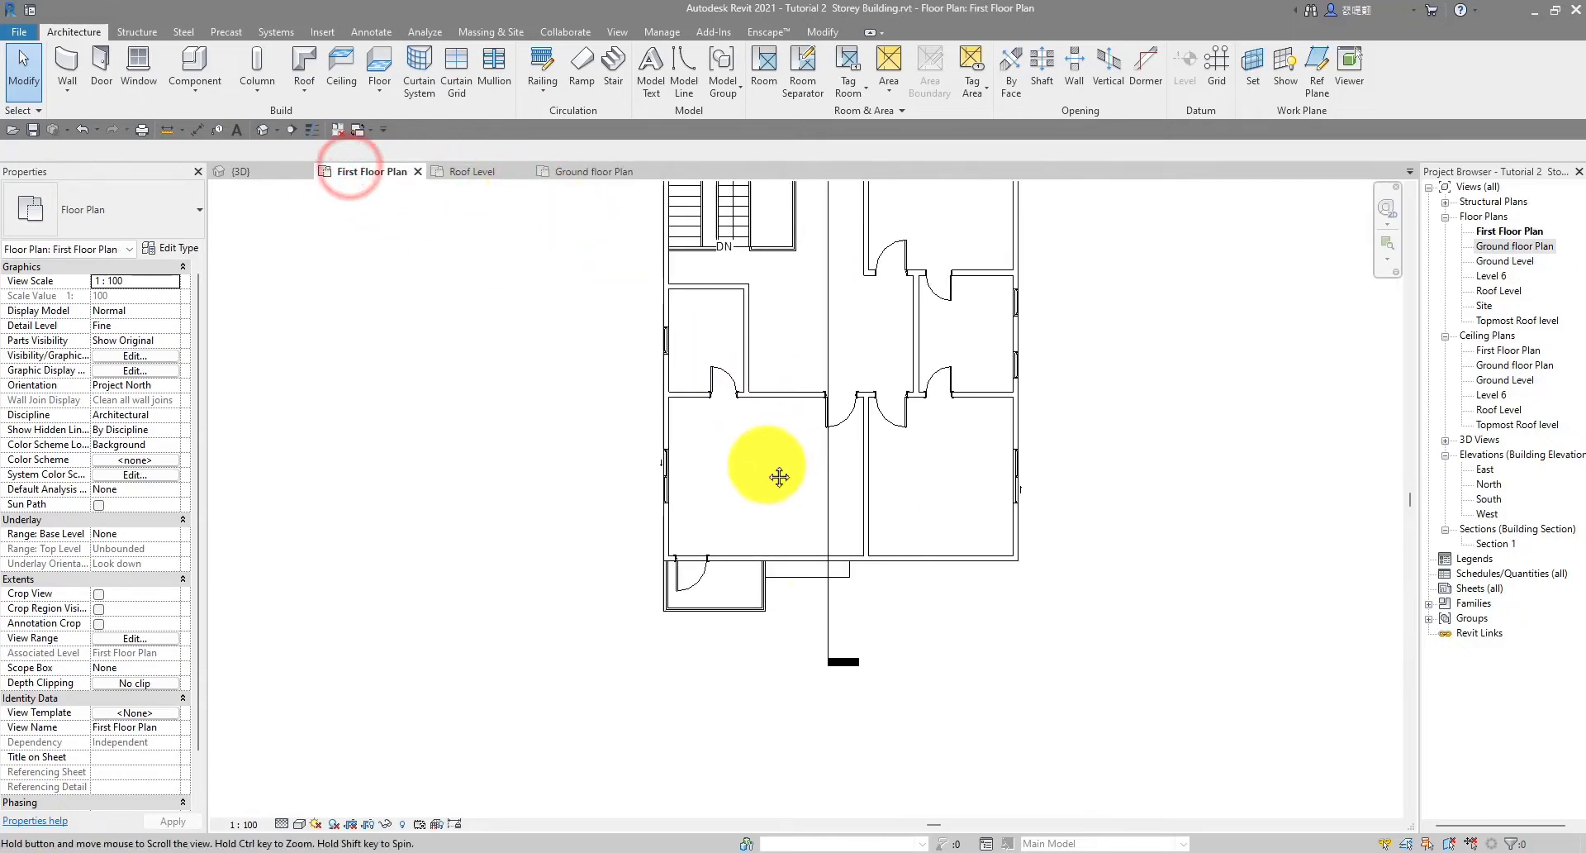
pyautogui.scroll(3, 791, 599)
pyautogui.scroll(-5, 810, 644)
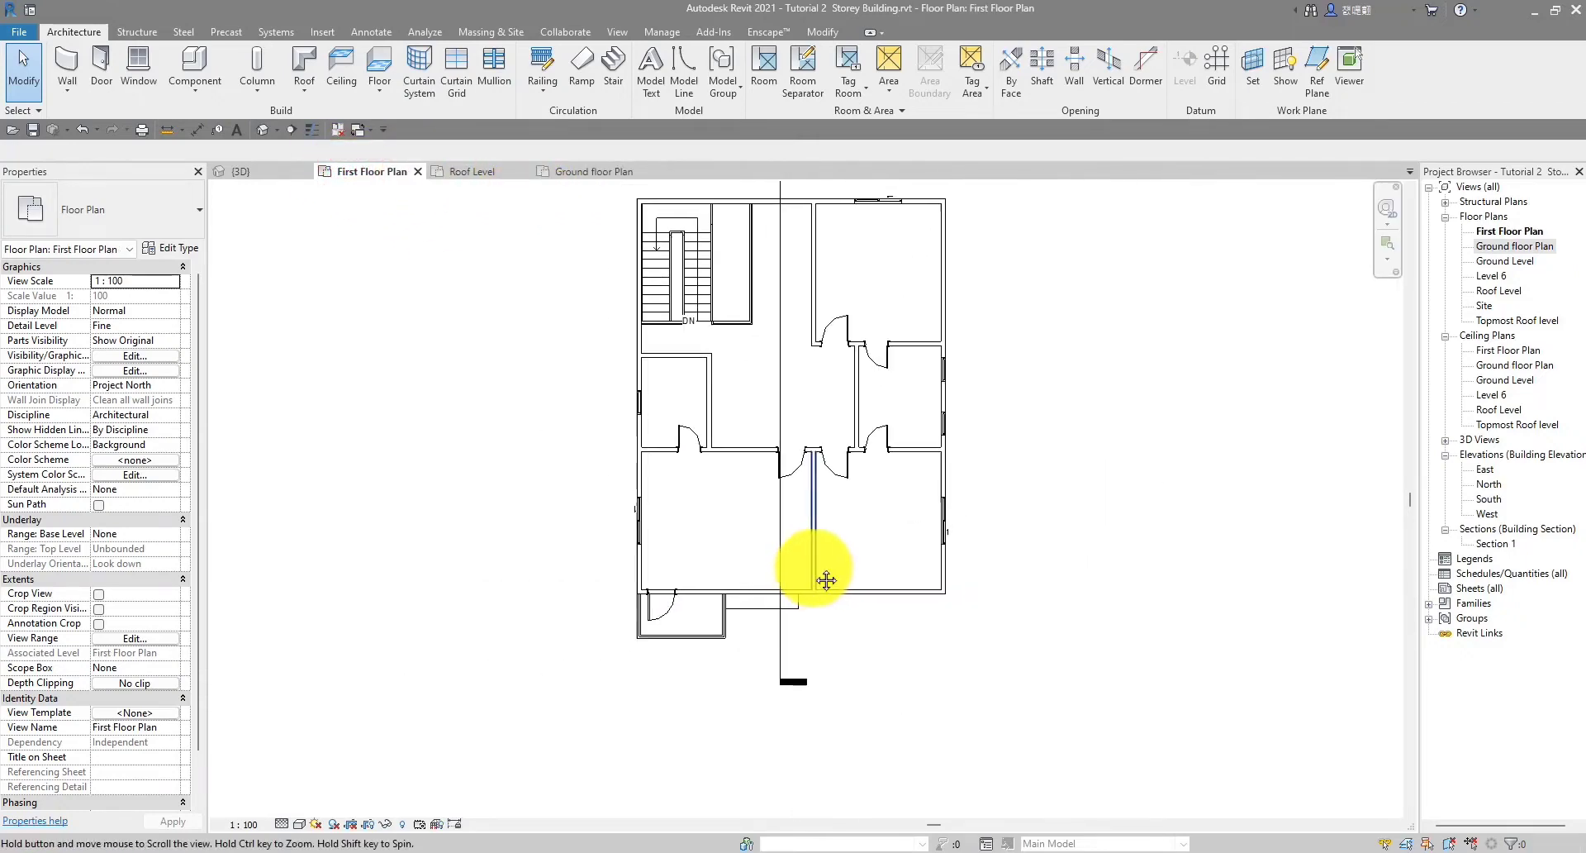
# Check the building from above in 3D, and examine the ground floor plan's open interior space
pyautogui.click(243, 170)
pyautogui.keyDown('shift'); pyautogui.moveTo(793, 628); pyautogui.dragTo(726, 355, button='middle'); pyautogui.keyUp('shift')
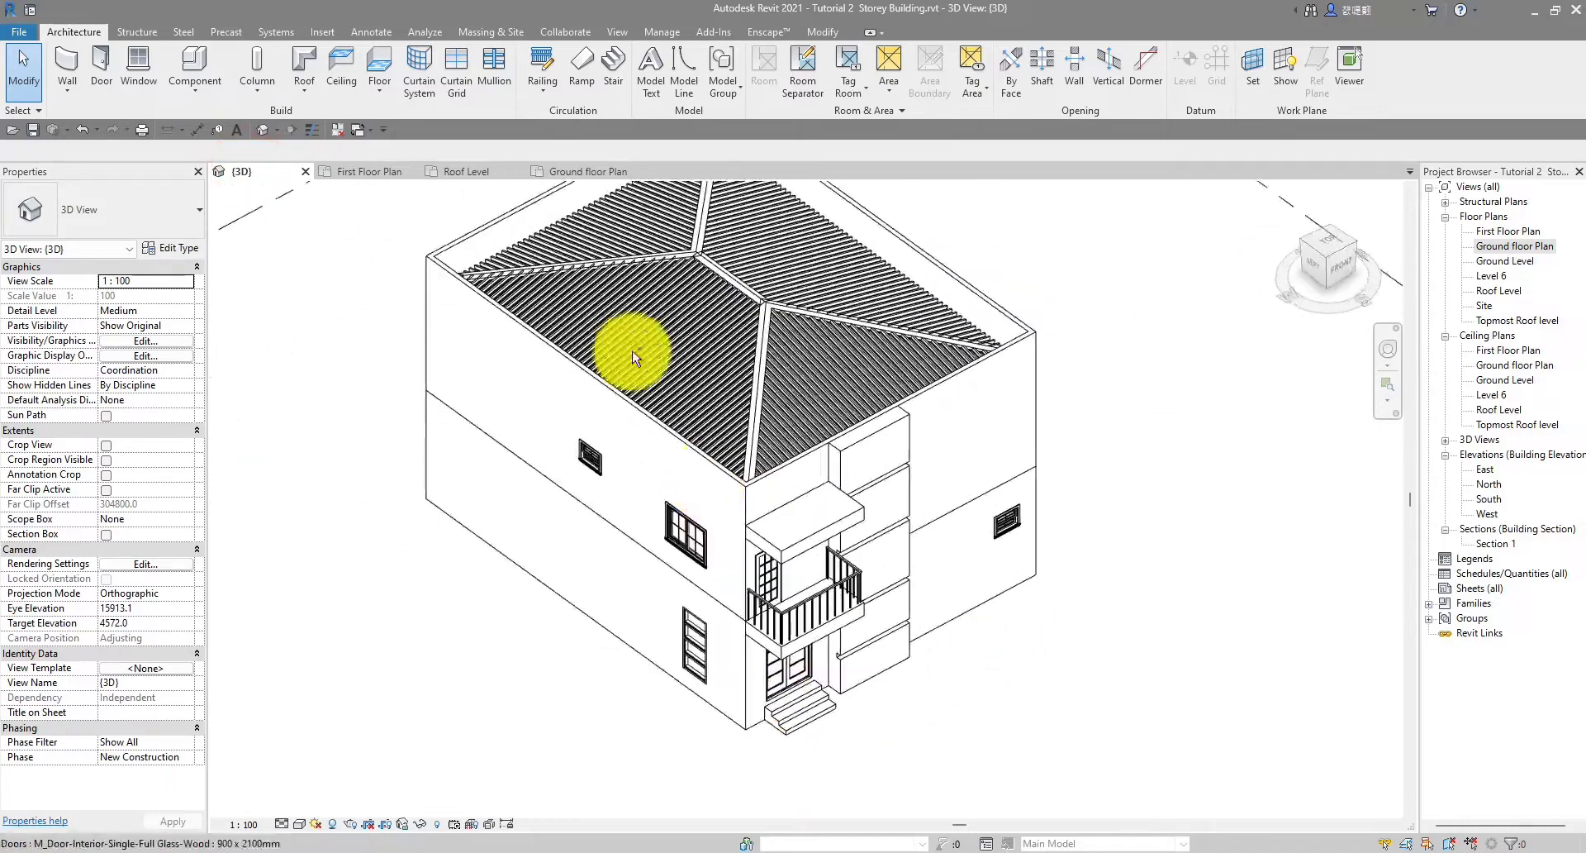
pyautogui.click(382, 173)
pyautogui.click(590, 171)
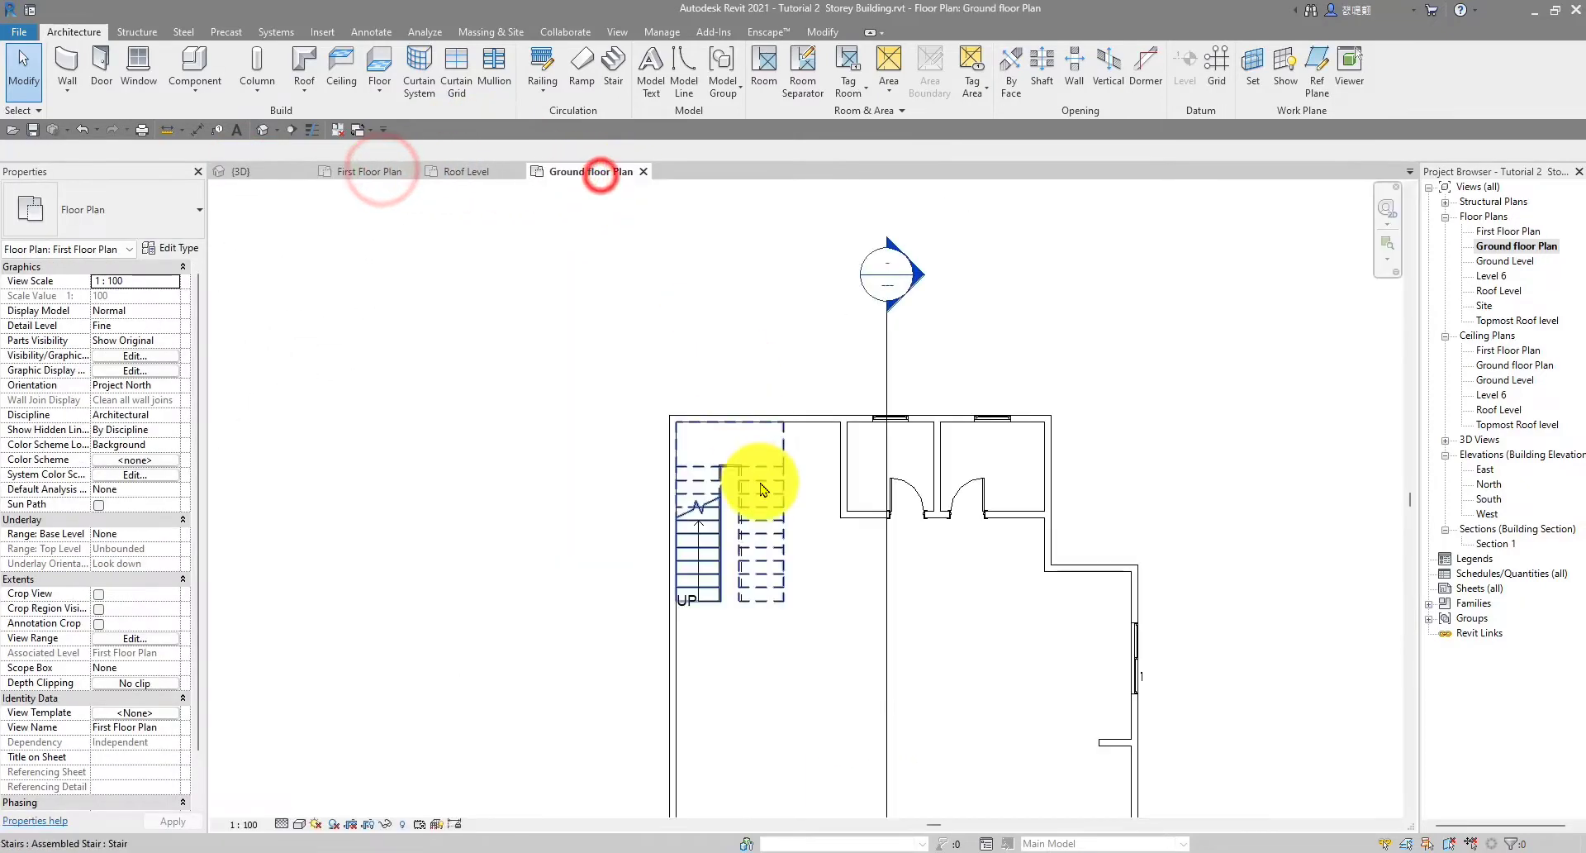
pyautogui.moveTo(673, 396); pyautogui.dragTo(805, 497, button='middle')
pyautogui.scroll(1, 652, 420)
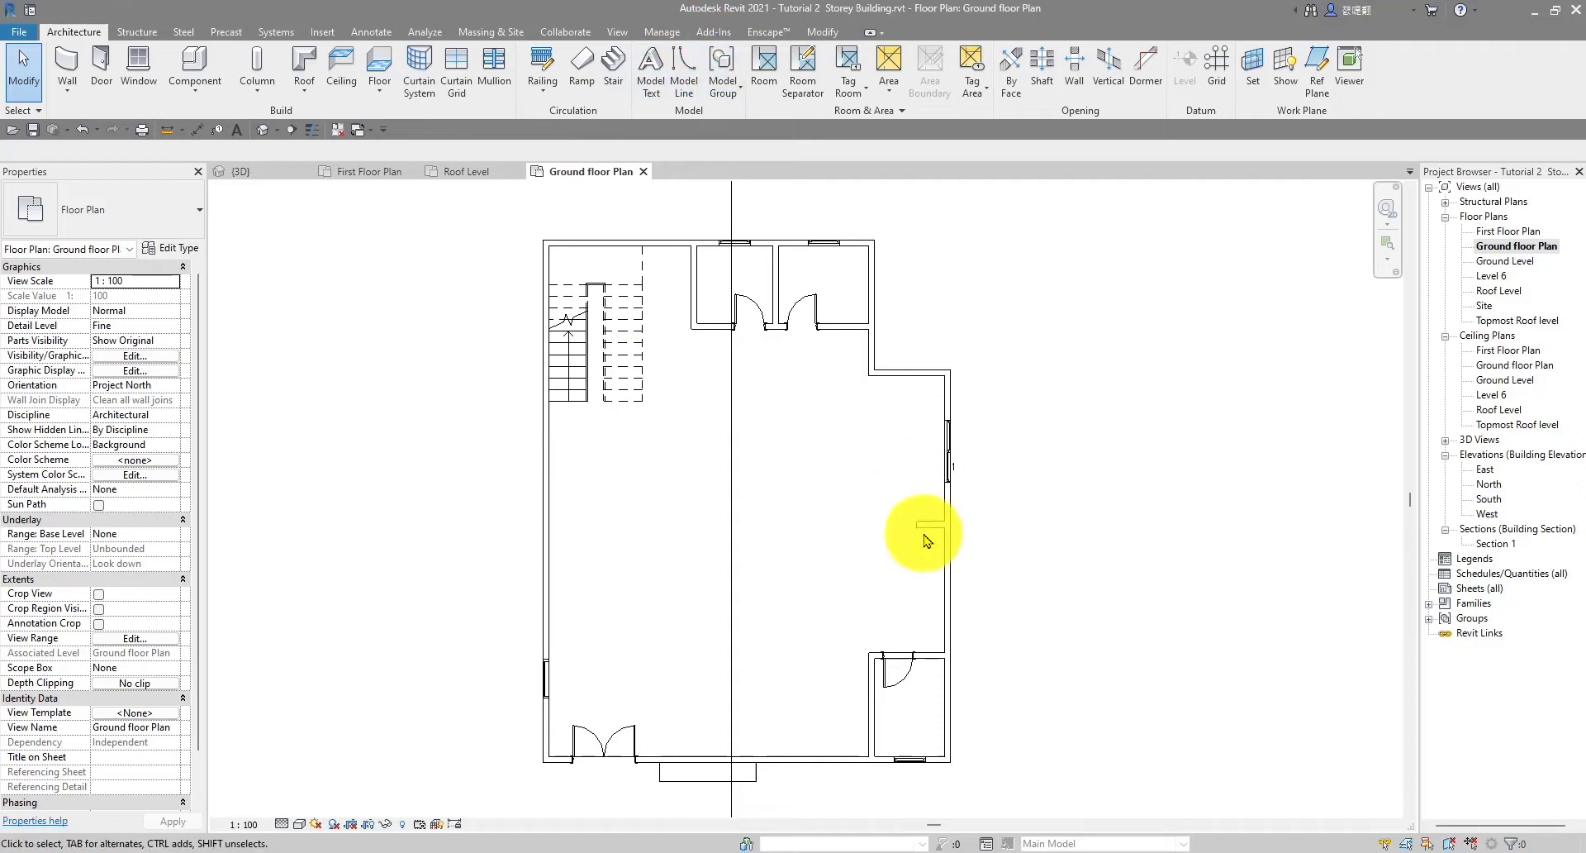
pyautogui.scroll(2, 614, 591)
pyautogui.scroll(-2, 648, 521)
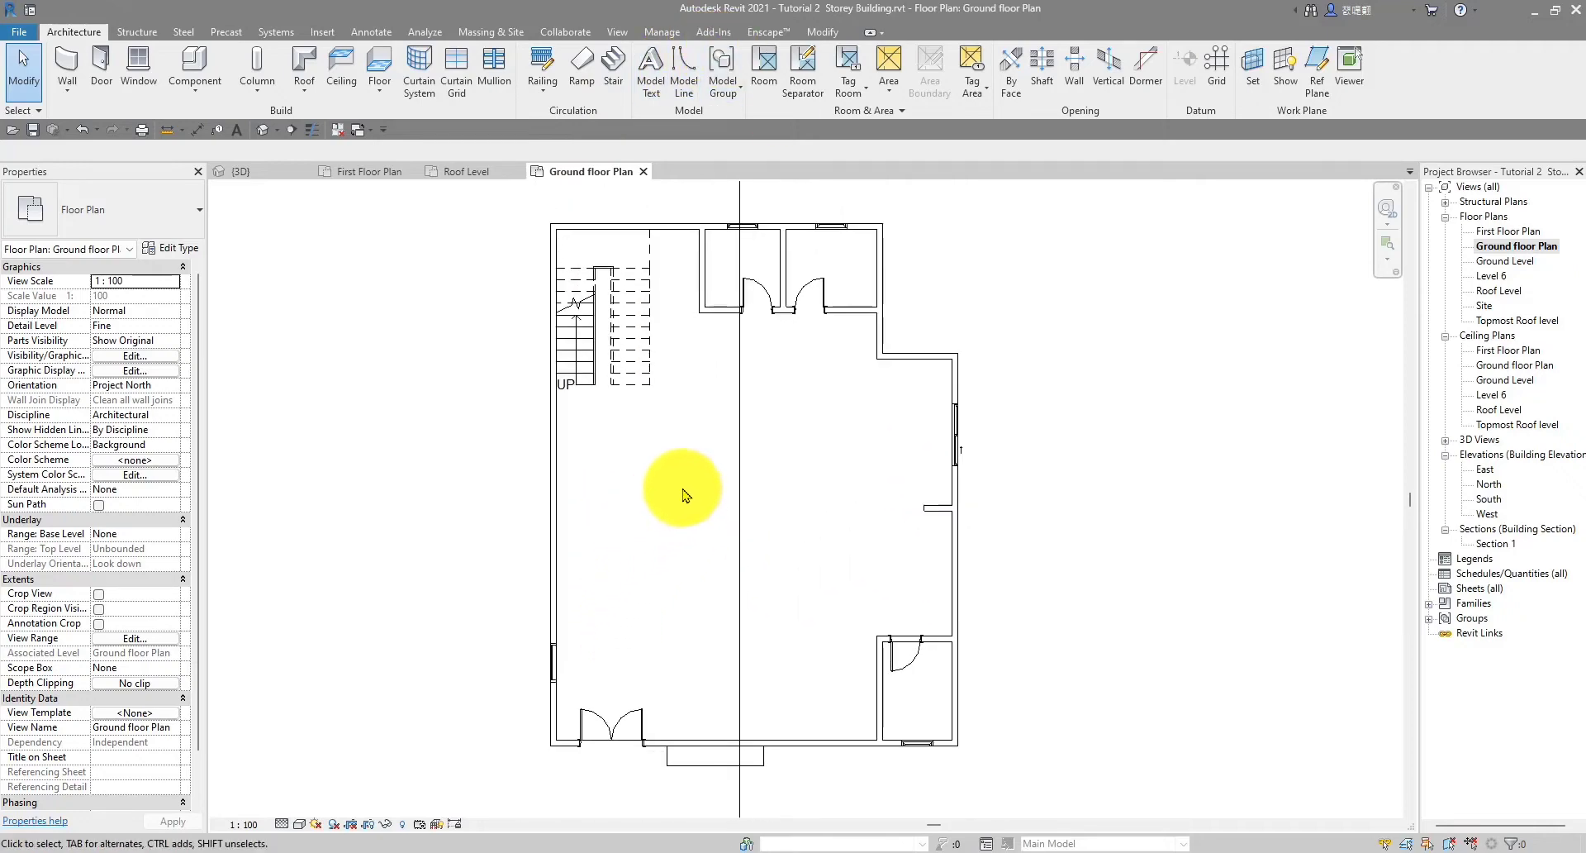
pyautogui.moveTo(684, 490); pyautogui.dragTo(652, 483, button='middle')
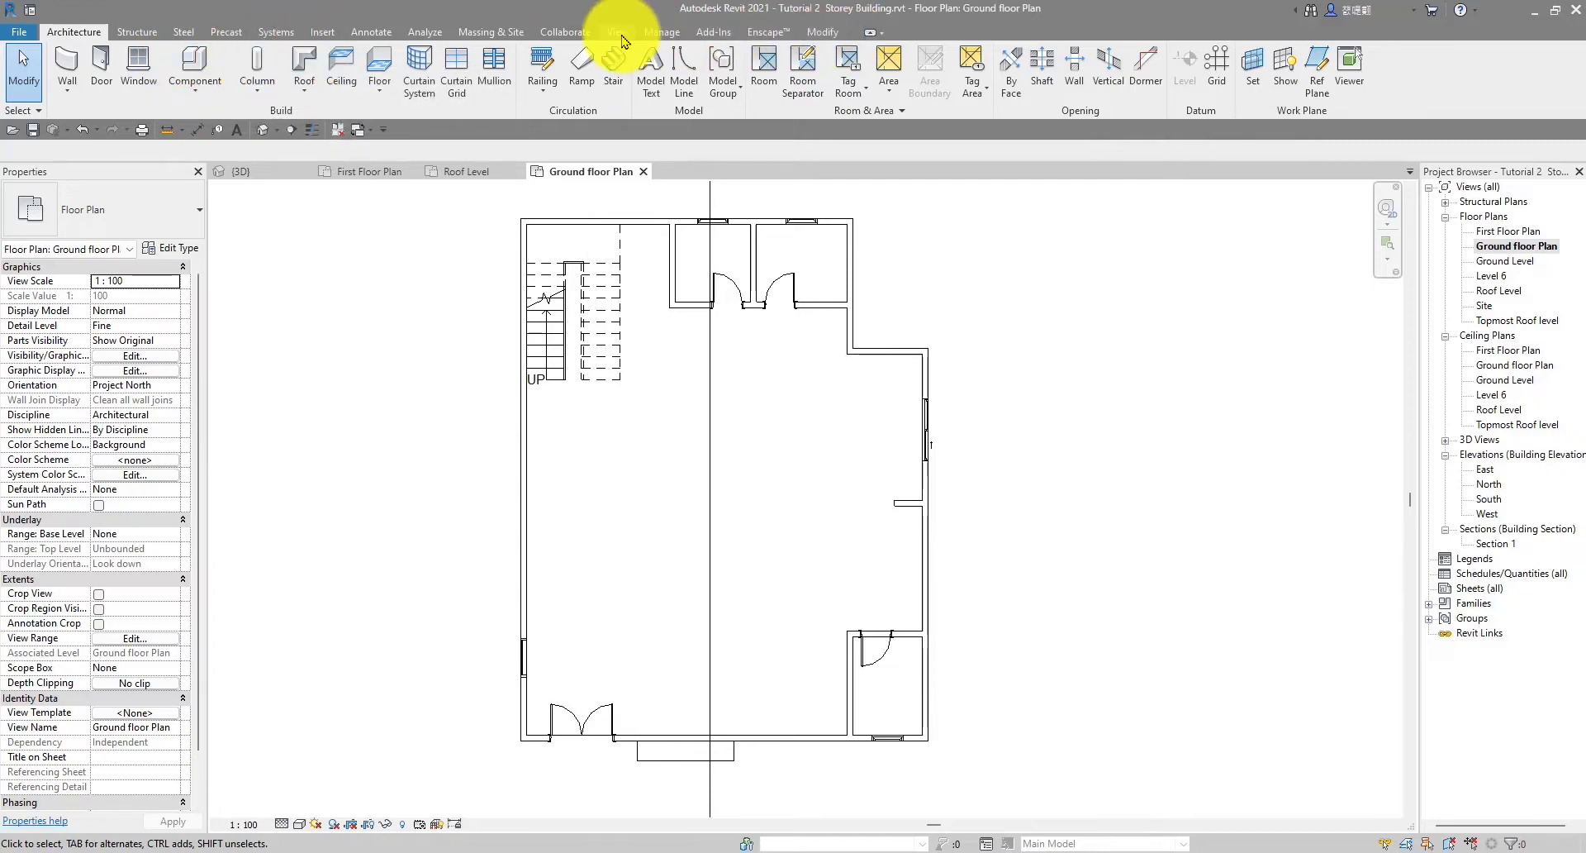
# Load the first bed family, whose name starts with M_Bed-Bo, from the library's Furniture > Beds folder
pyautogui.click(332, 32)
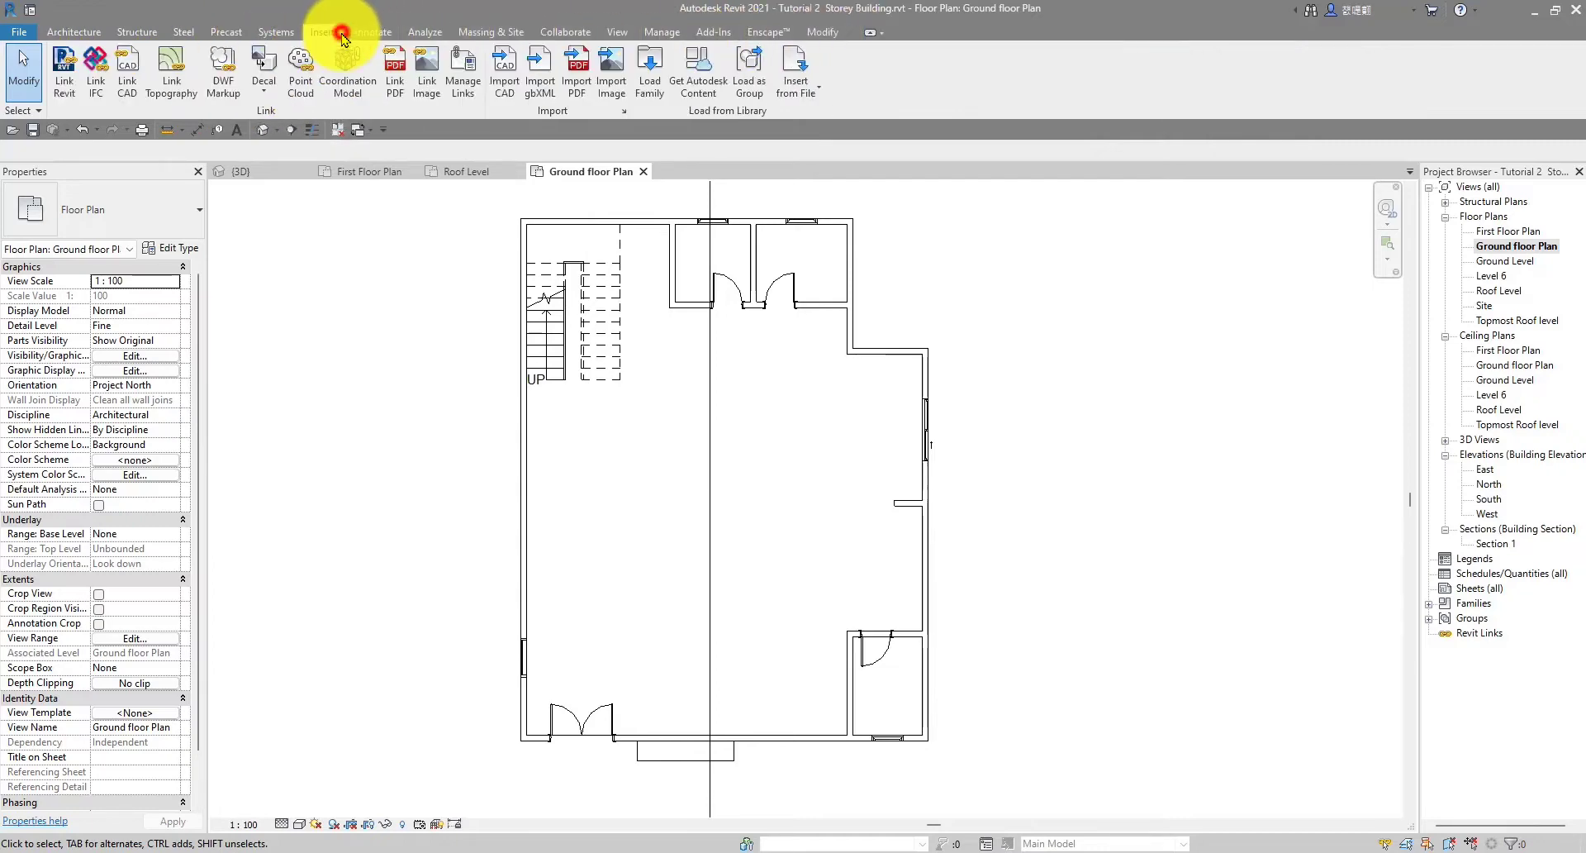
pyautogui.click(653, 81)
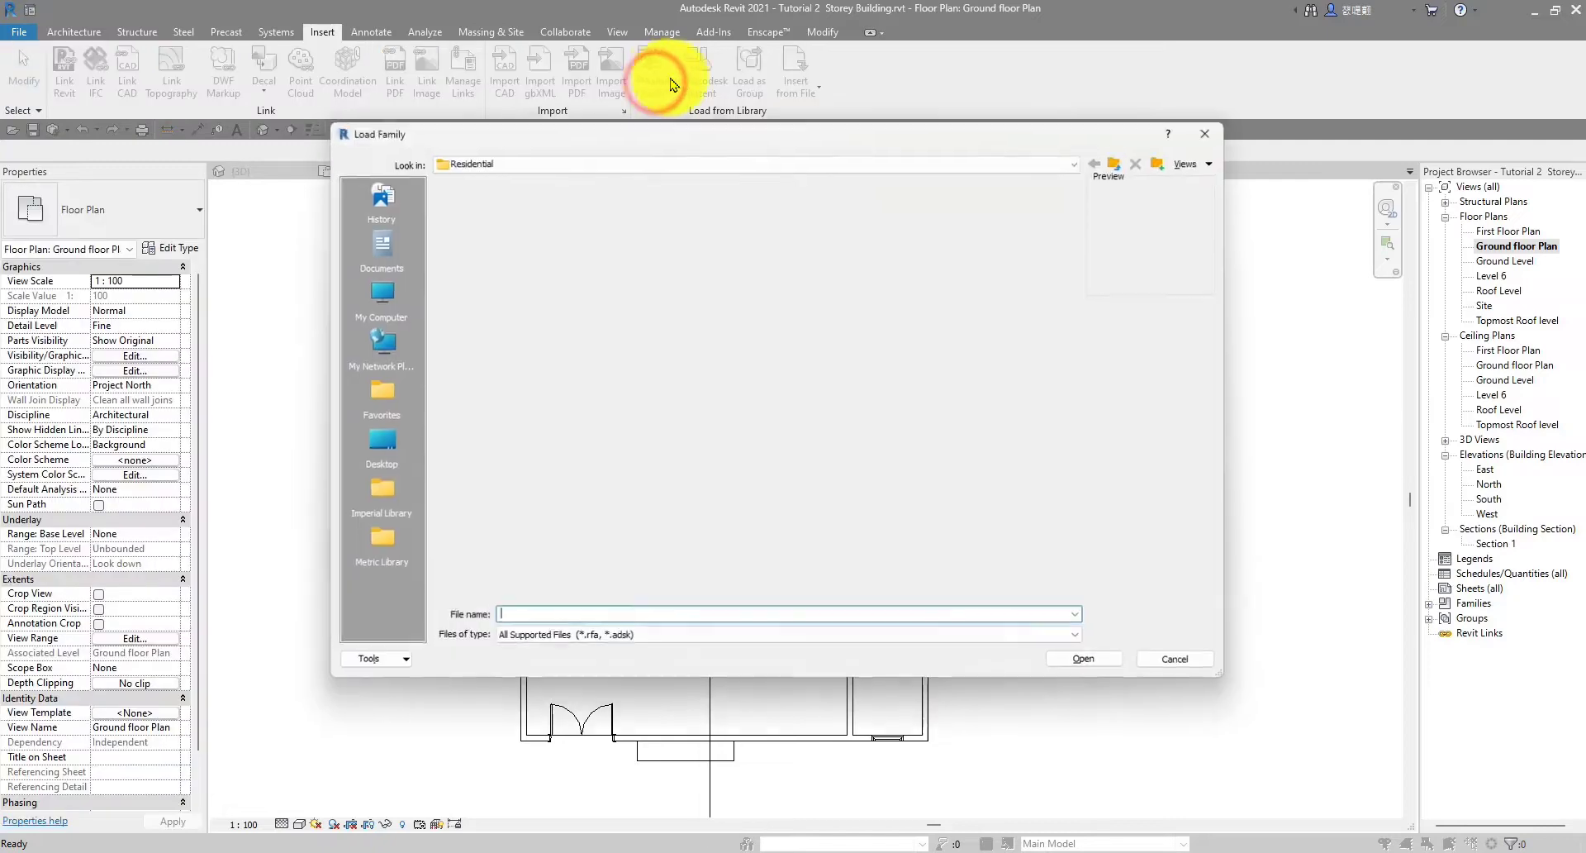
pyautogui.click(1122, 163)
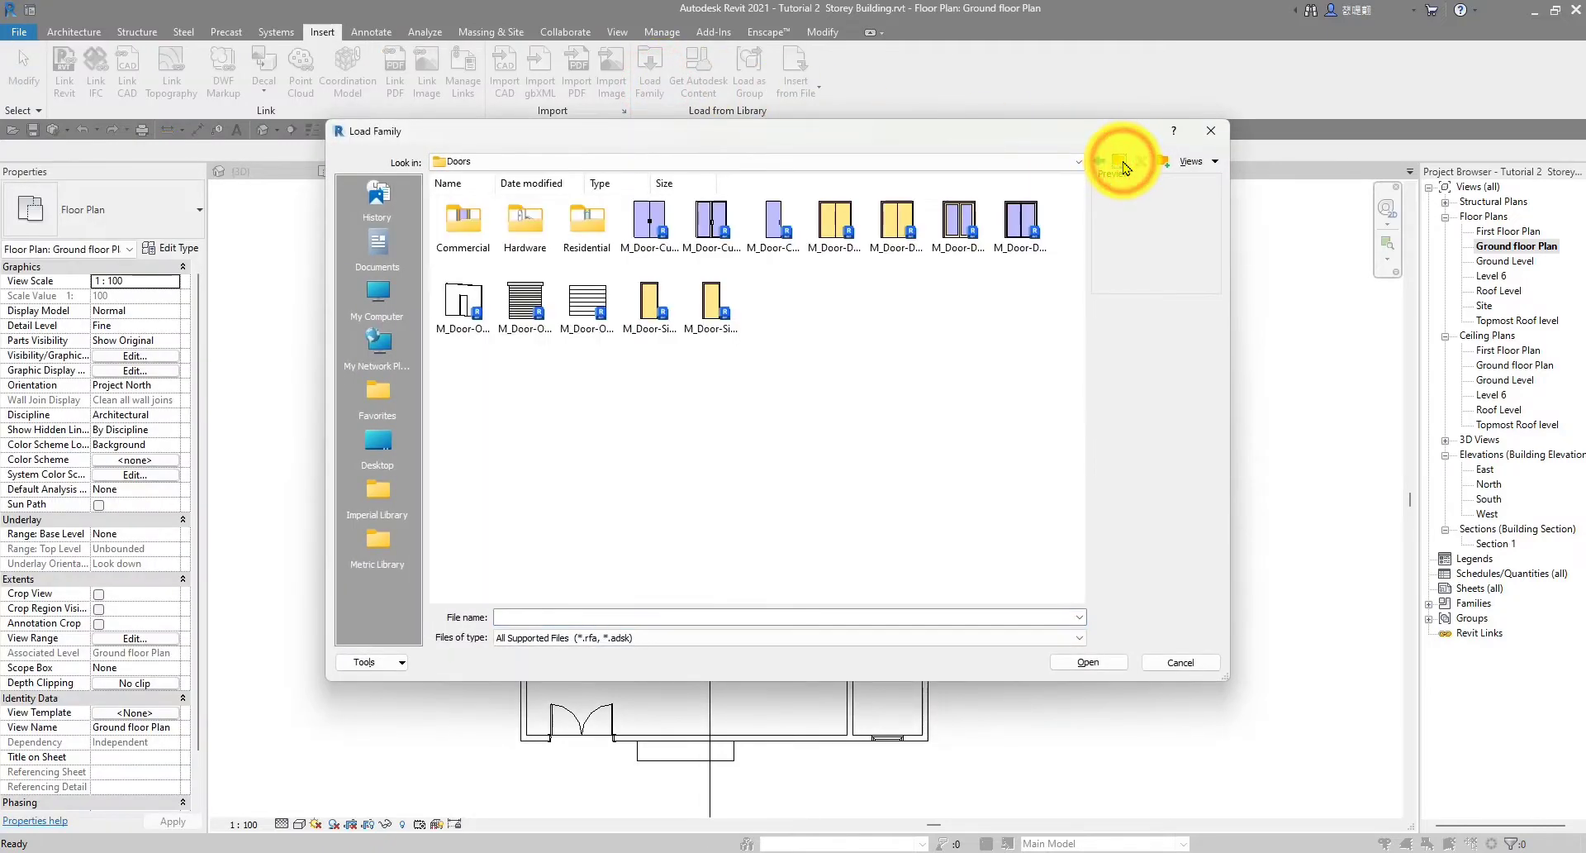
pyautogui.click(1122, 163)
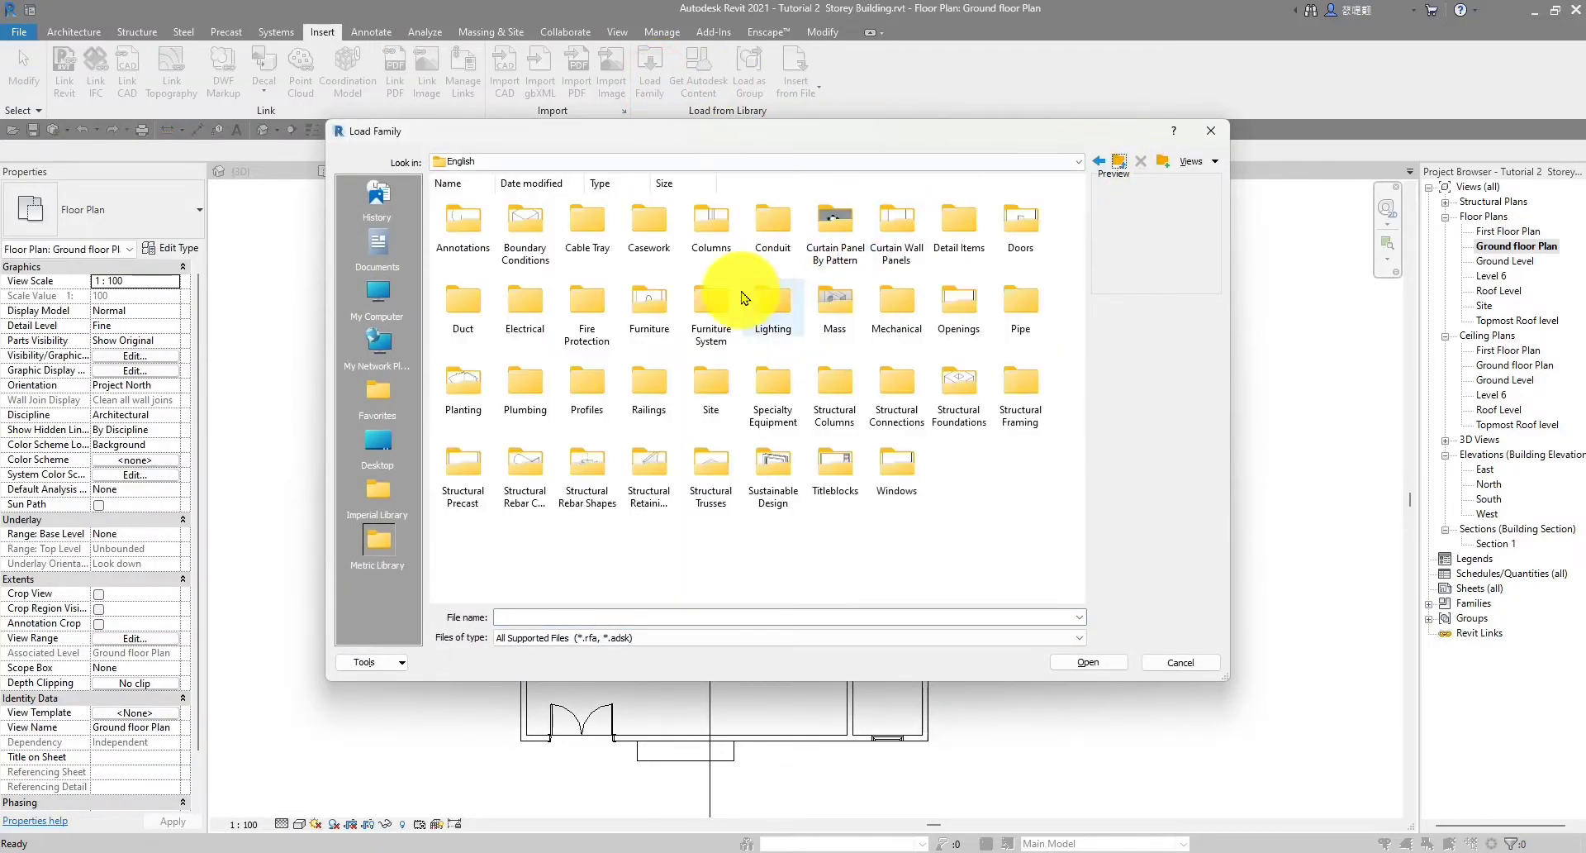
pyautogui.doubleClick(632, 314)
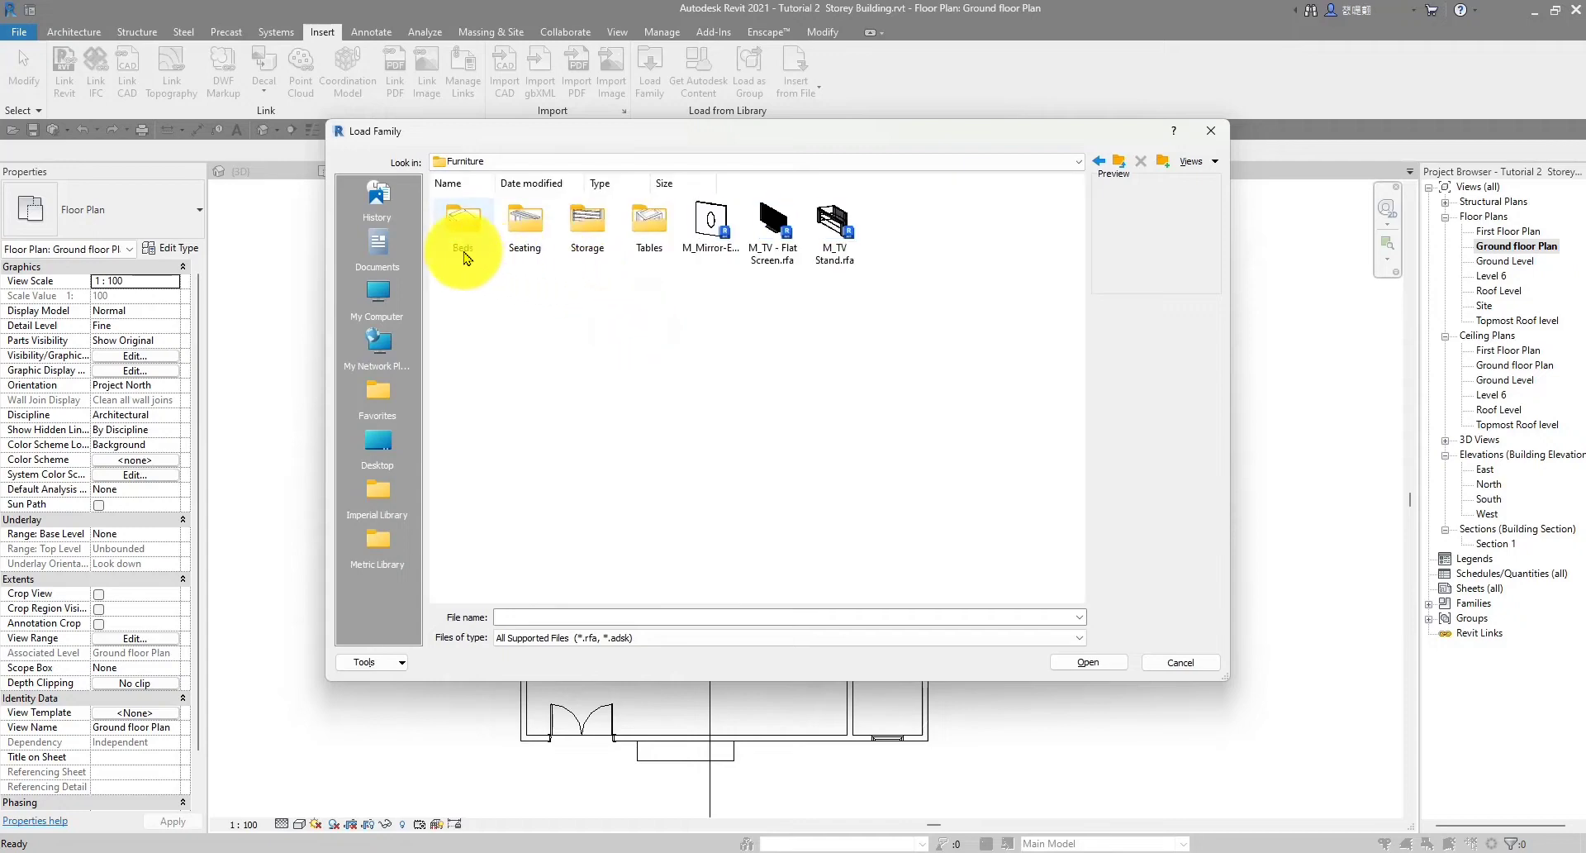
pyautogui.doubleClick(464, 253)
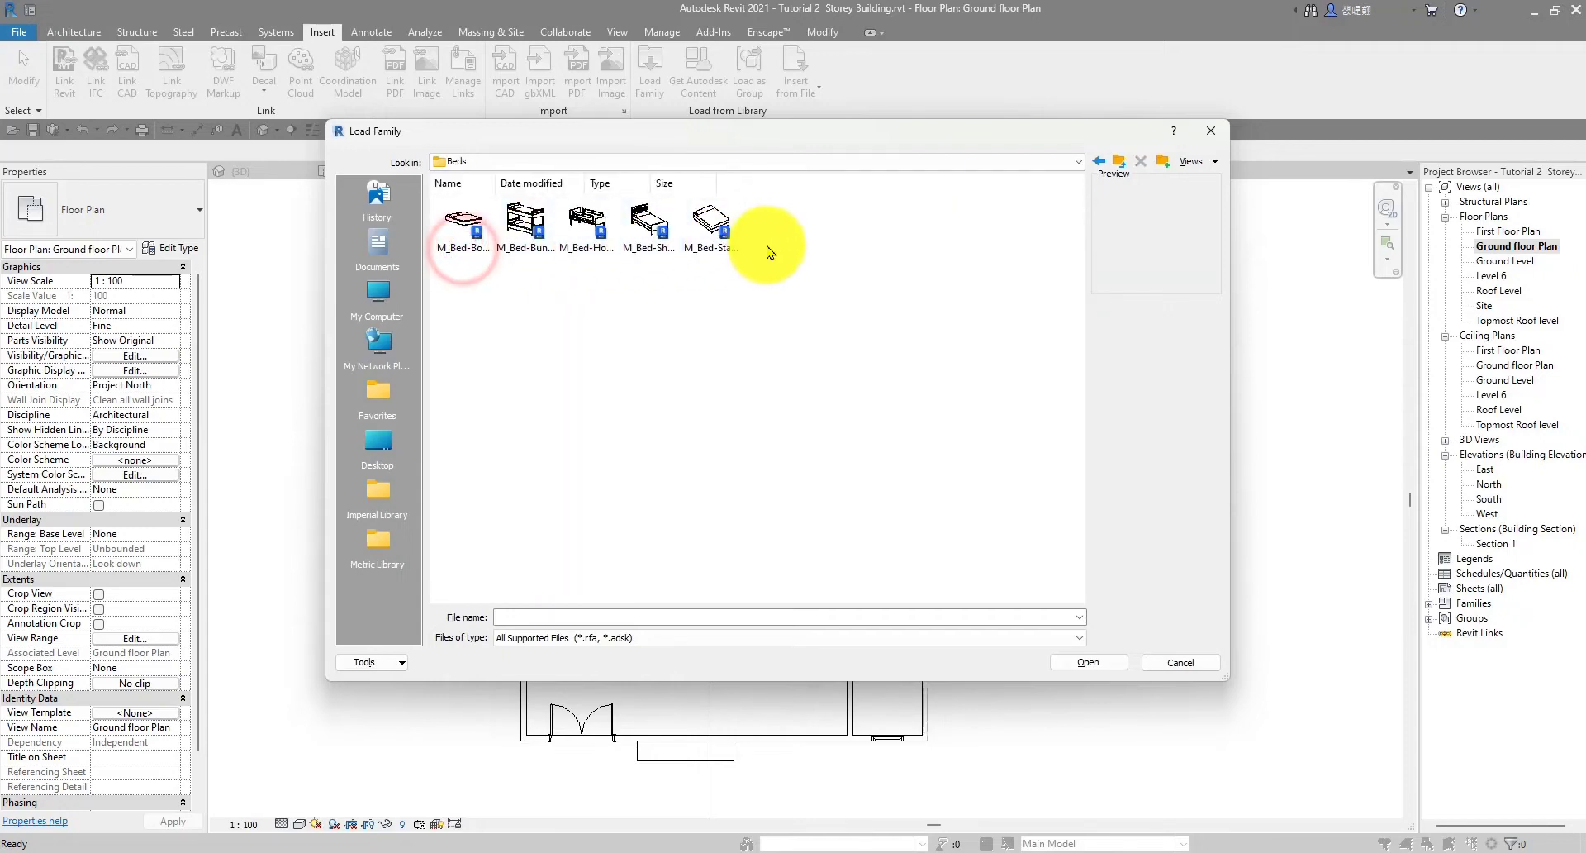
pyautogui.click(460, 244)
pyautogui.click(1074, 662)
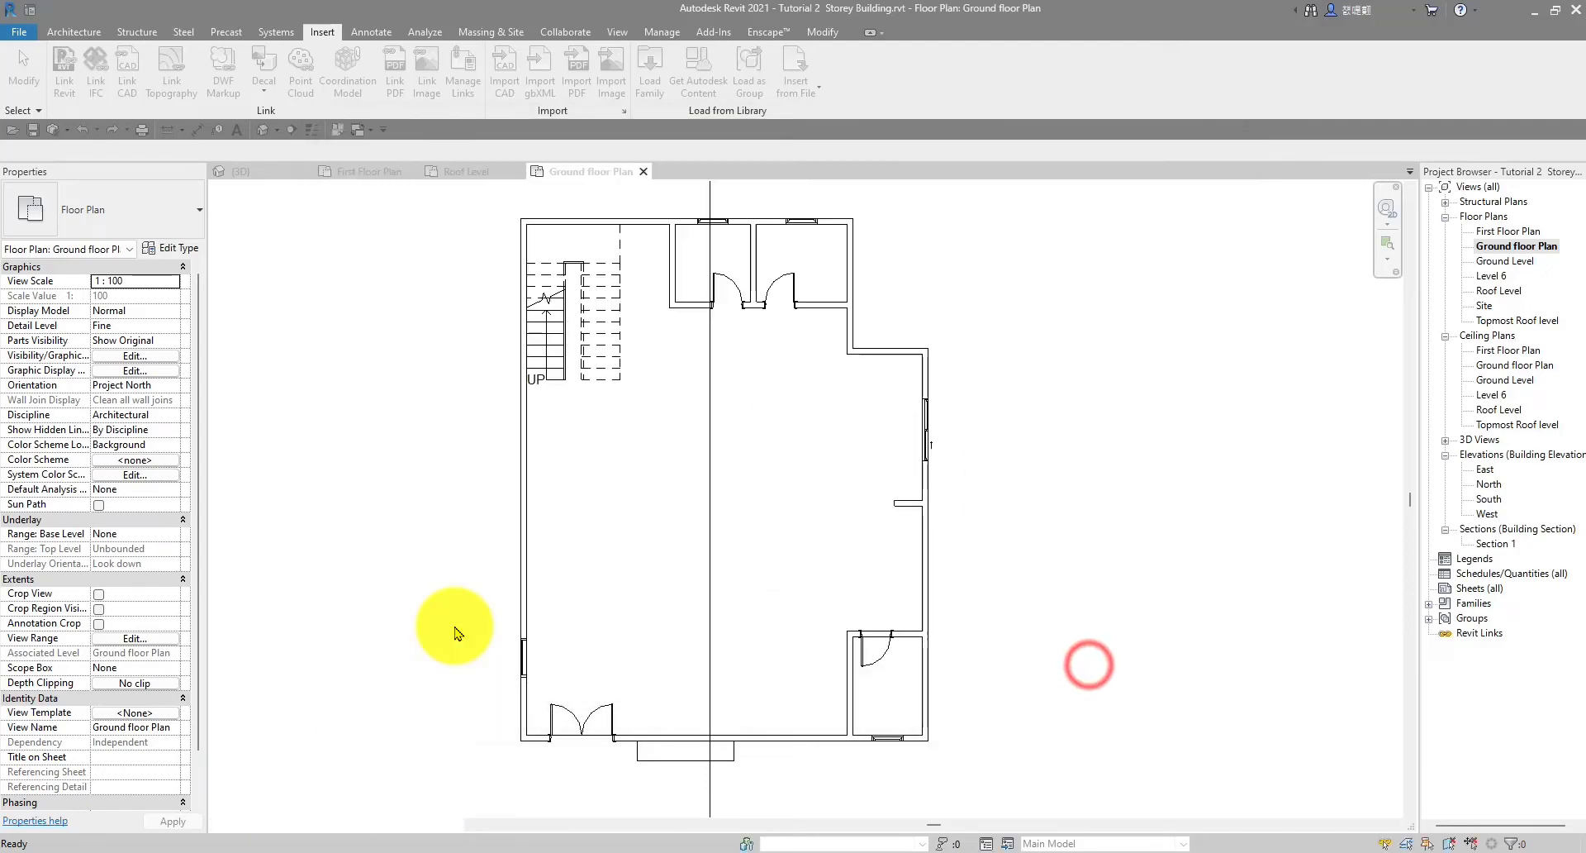
# Open the First Floor Plan and examine its bedroom, stair and door layout
pyautogui.moveTo(720, 451)
pyautogui.mouseDown(button='middle')
pyautogui.moveTo(788, 457)
pyautogui.moveTo(703, 454)
pyautogui.mouseUp(button='middle')
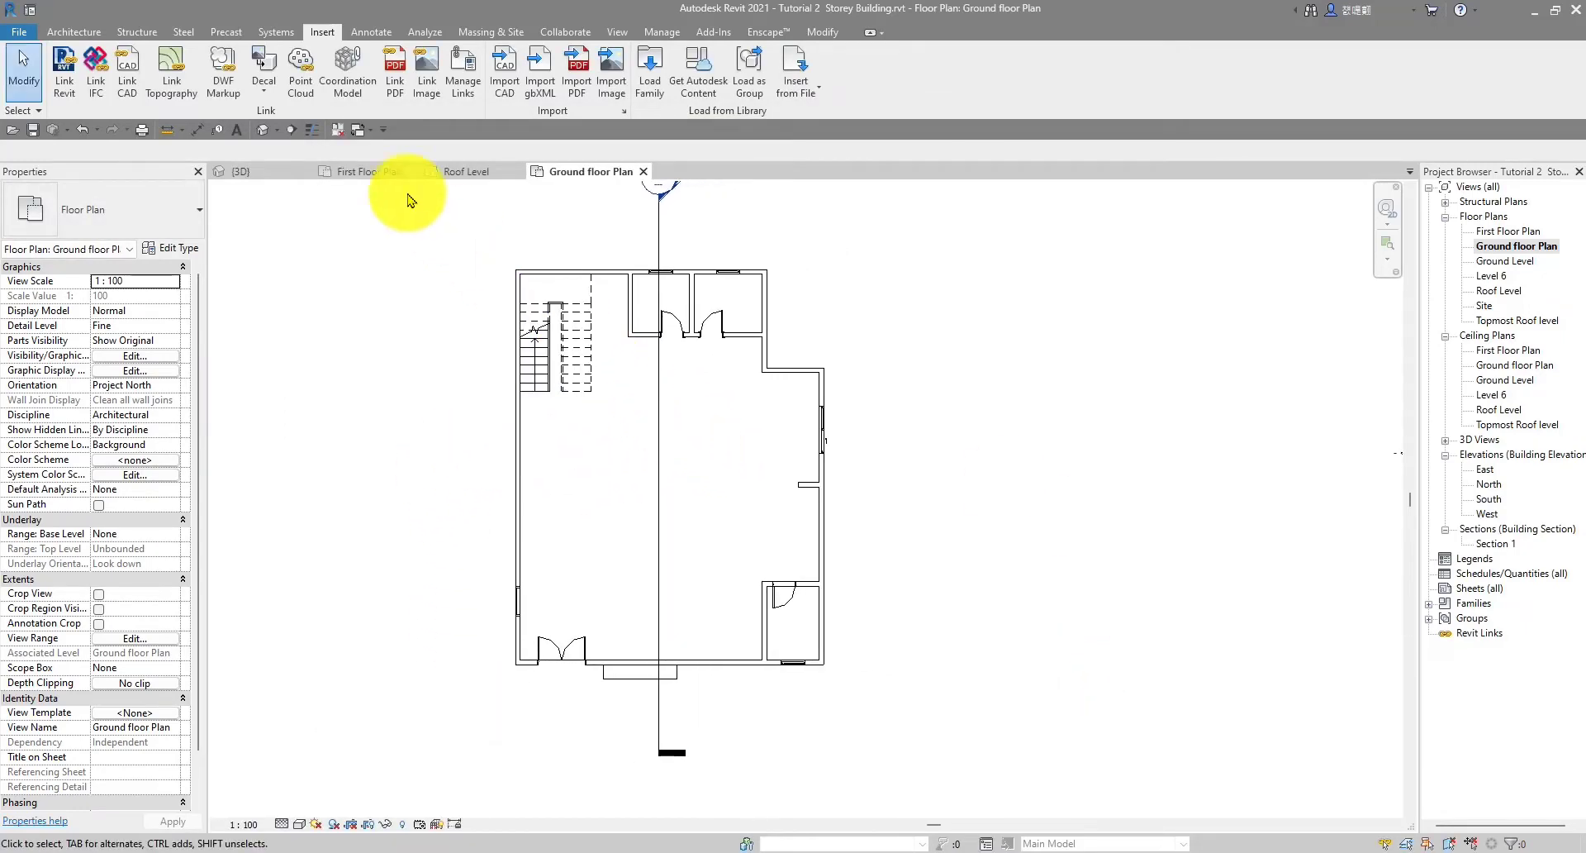
pyautogui.click(374, 171)
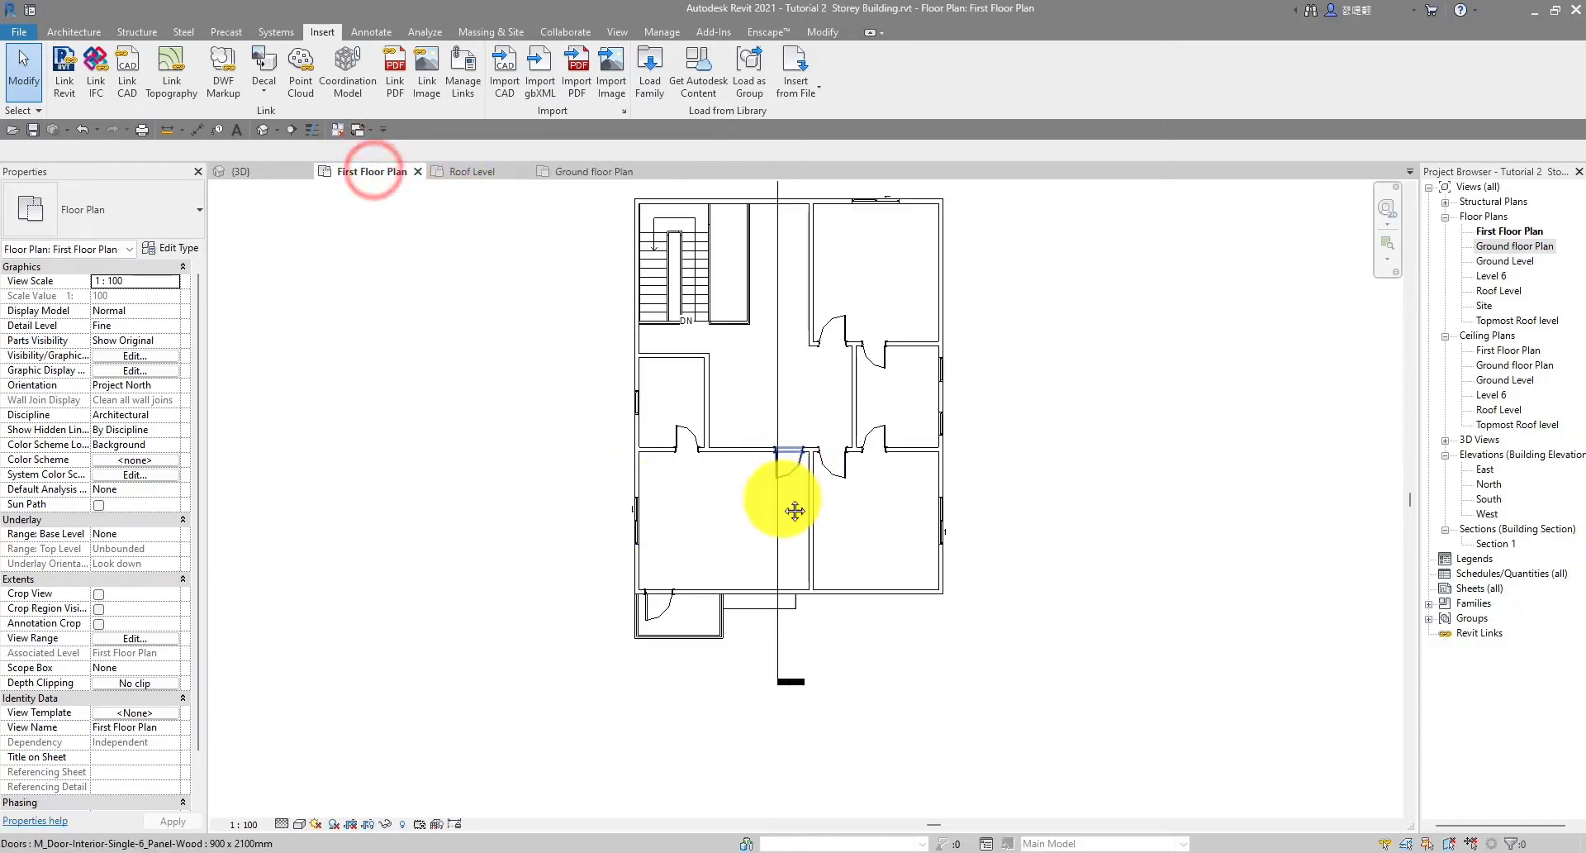
pyautogui.moveTo(793, 510); pyautogui.dragTo(719, 613, button='middle')
pyautogui.scroll(2, 828, 384)
pyautogui.moveTo(827, 383); pyautogui.dragTo(844, 310, button='middle')
pyautogui.scroll(-2, 800, 464)
pyautogui.click(723, 468)
pyautogui.scroll(2, 723, 468)
pyautogui.scroll(-2, 715, 436)
pyautogui.scroll(-1, 792, 322)
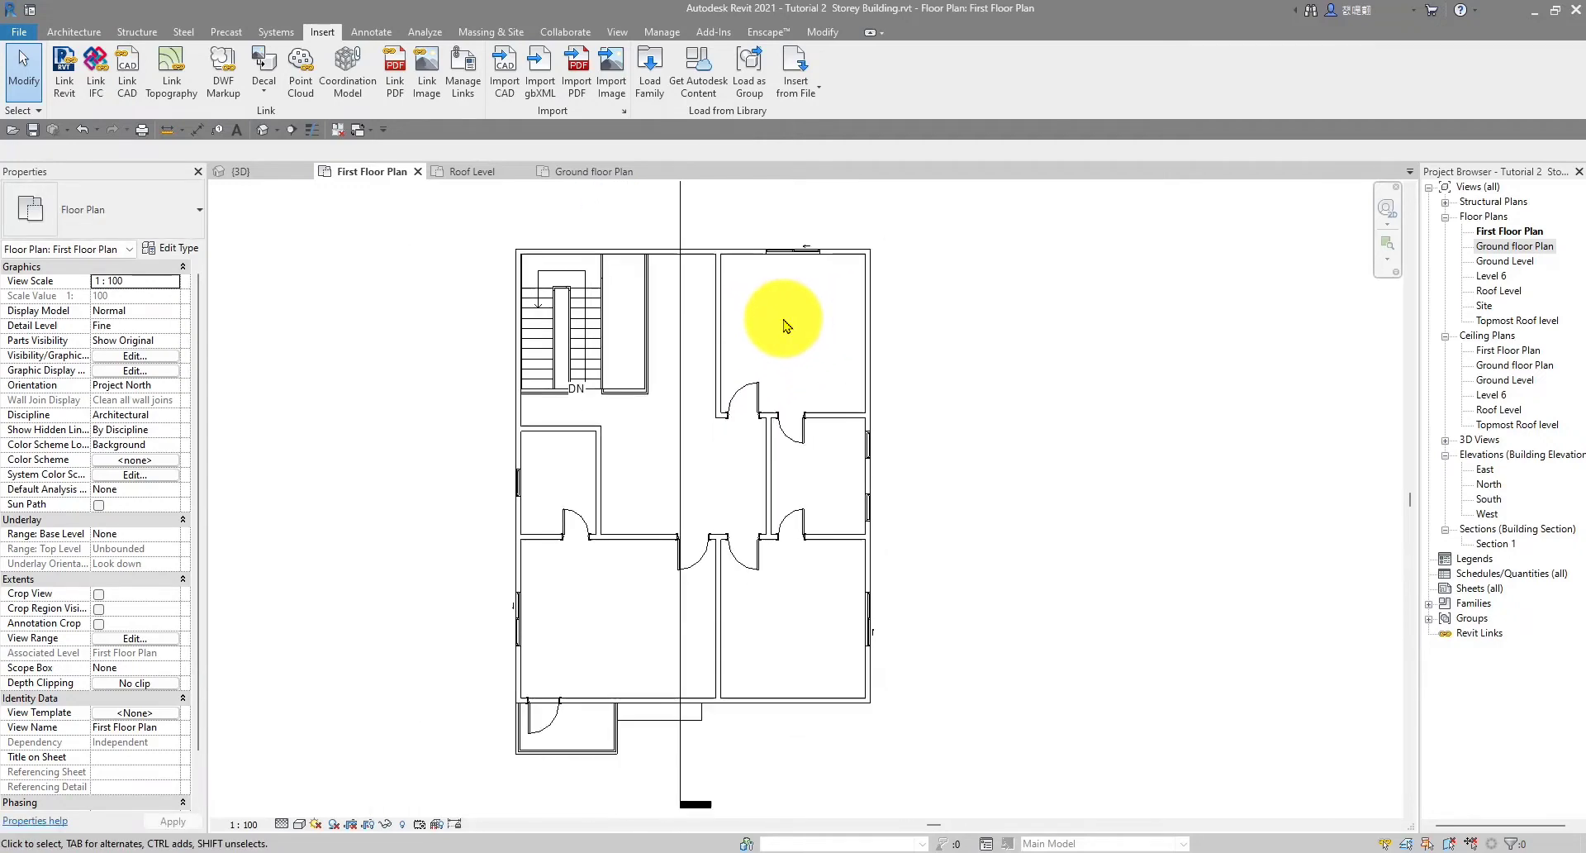
# Place an M_Bed-Box 1346 x 1880mm - Double bed in the north-east bedroom of the first floor, with its head against the east wall
pyautogui.scroll(5, 768, 324)
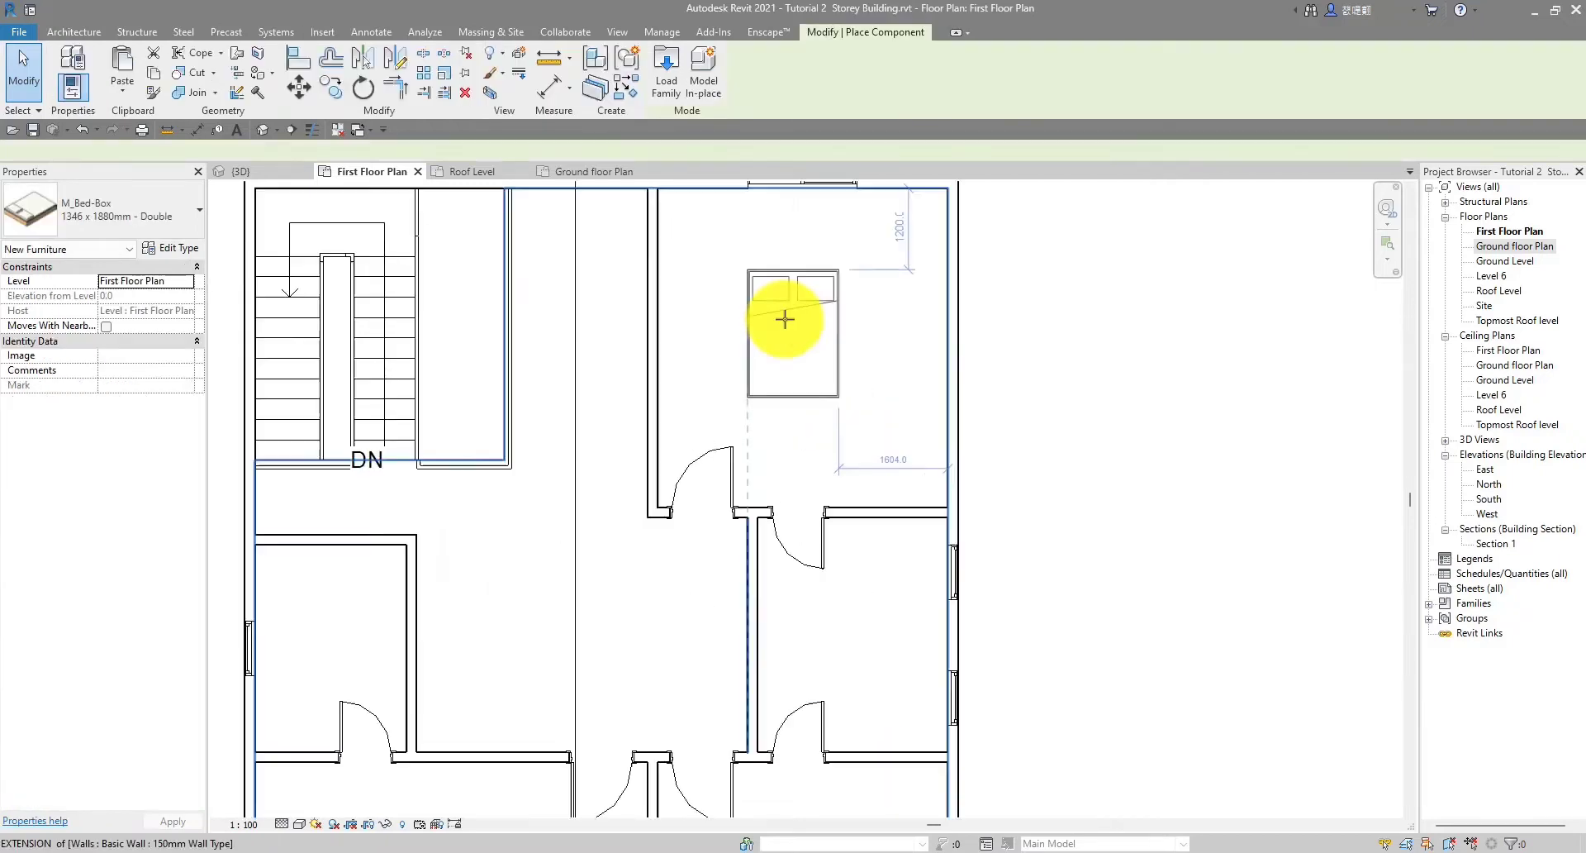
pyautogui.scroll(1, 910, 318)
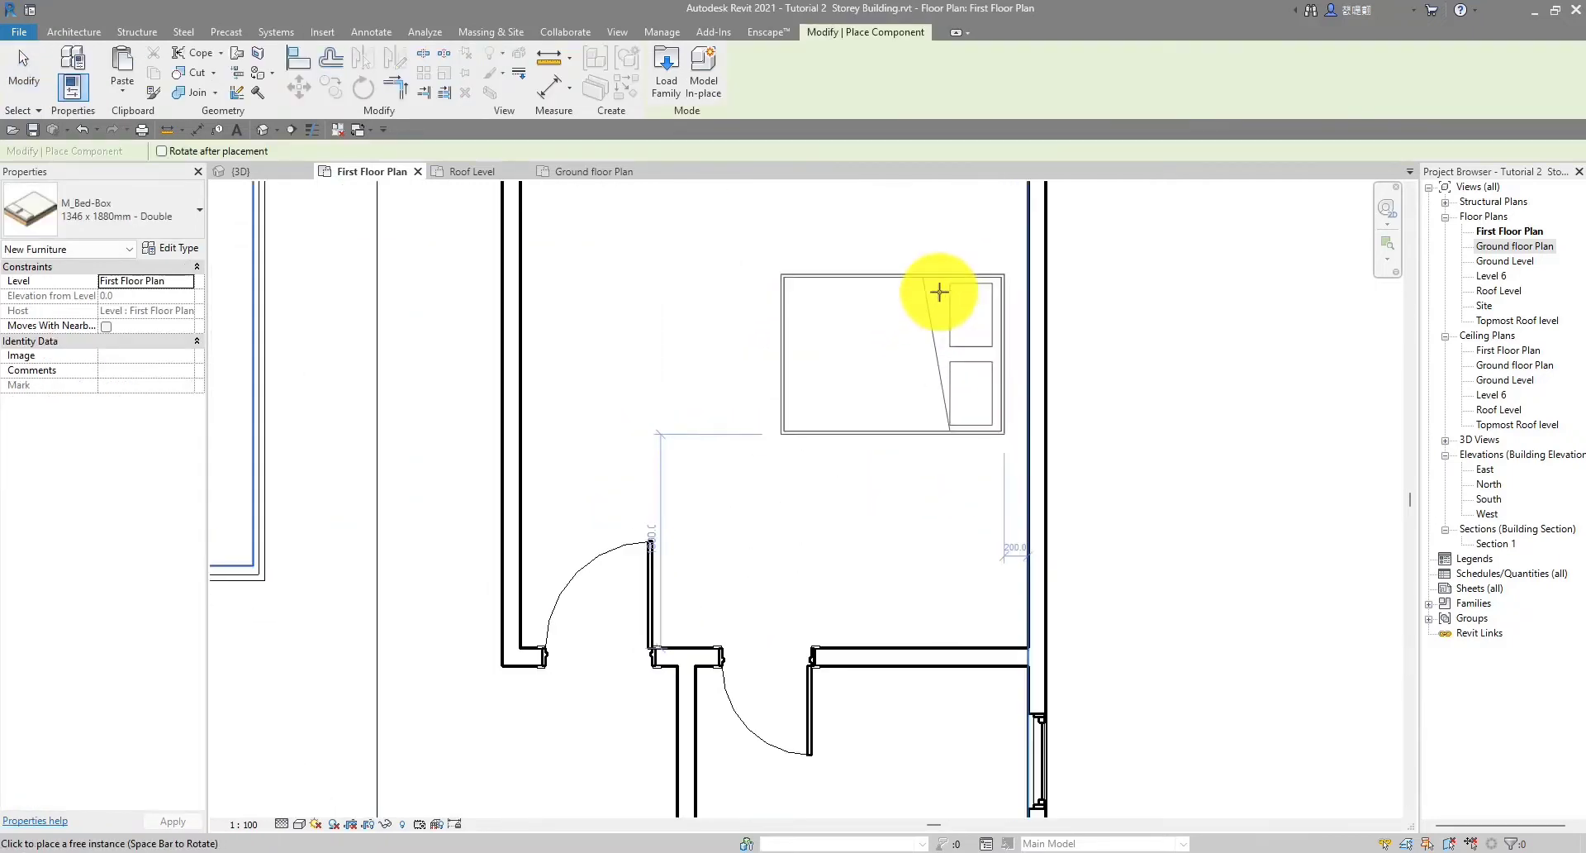
pyautogui.moveTo(955, 319); pyautogui.dragTo(880, 524, button='middle')
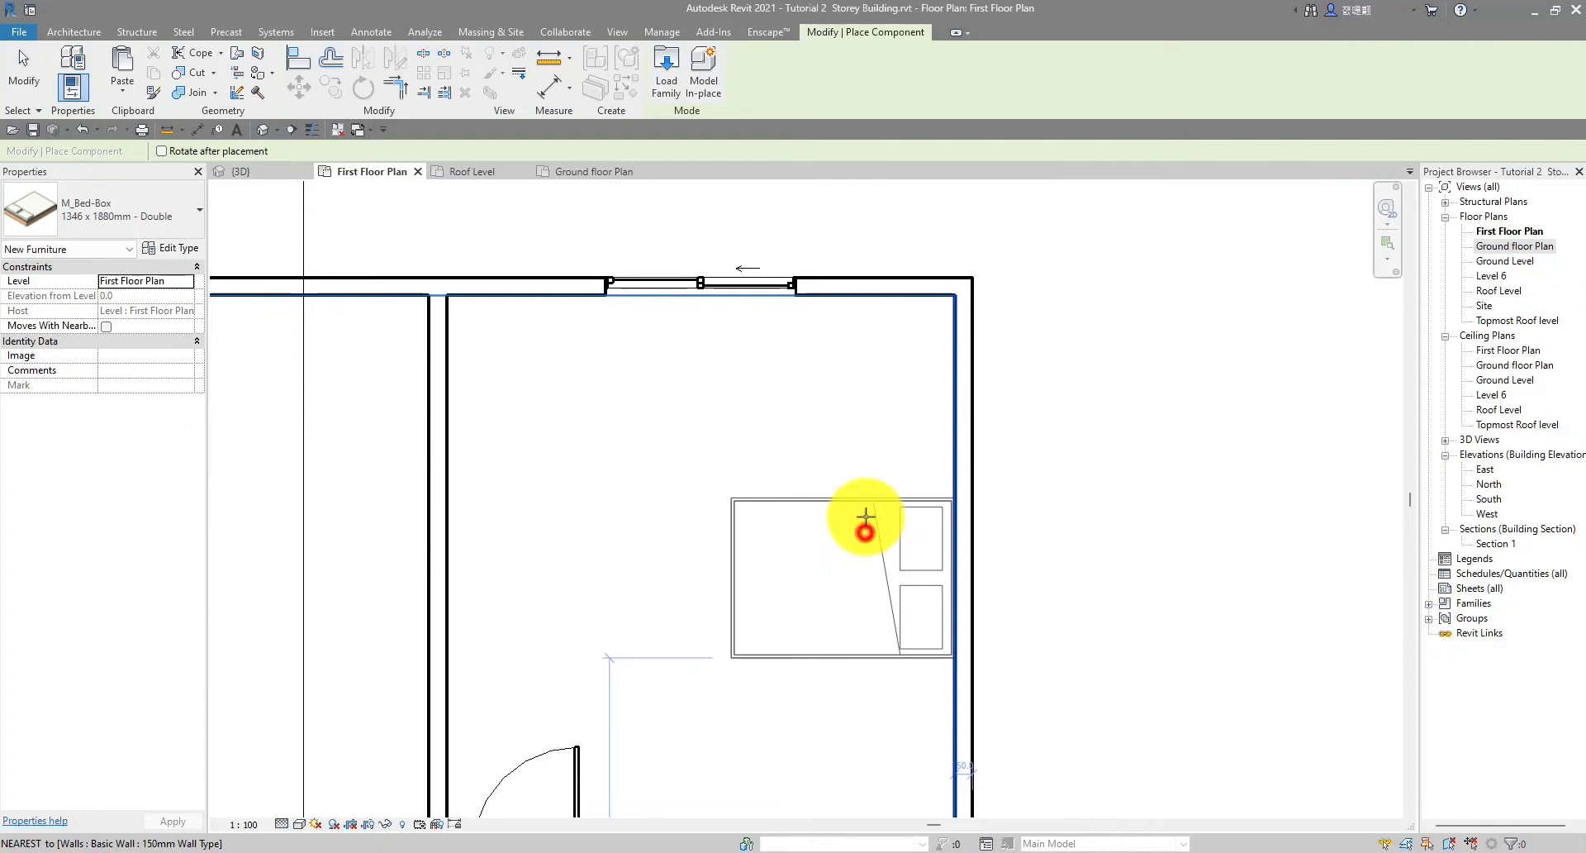
pyautogui.click(865, 531)
pyautogui.scroll(-8, 859, 448)
pyautogui.press('Escape')
pyautogui.scroll(1, 775, 475)
pyautogui.moveTo(789, 374); pyautogui.dragTo(812, 290, button='middle')
pyautogui.click(72, 30)
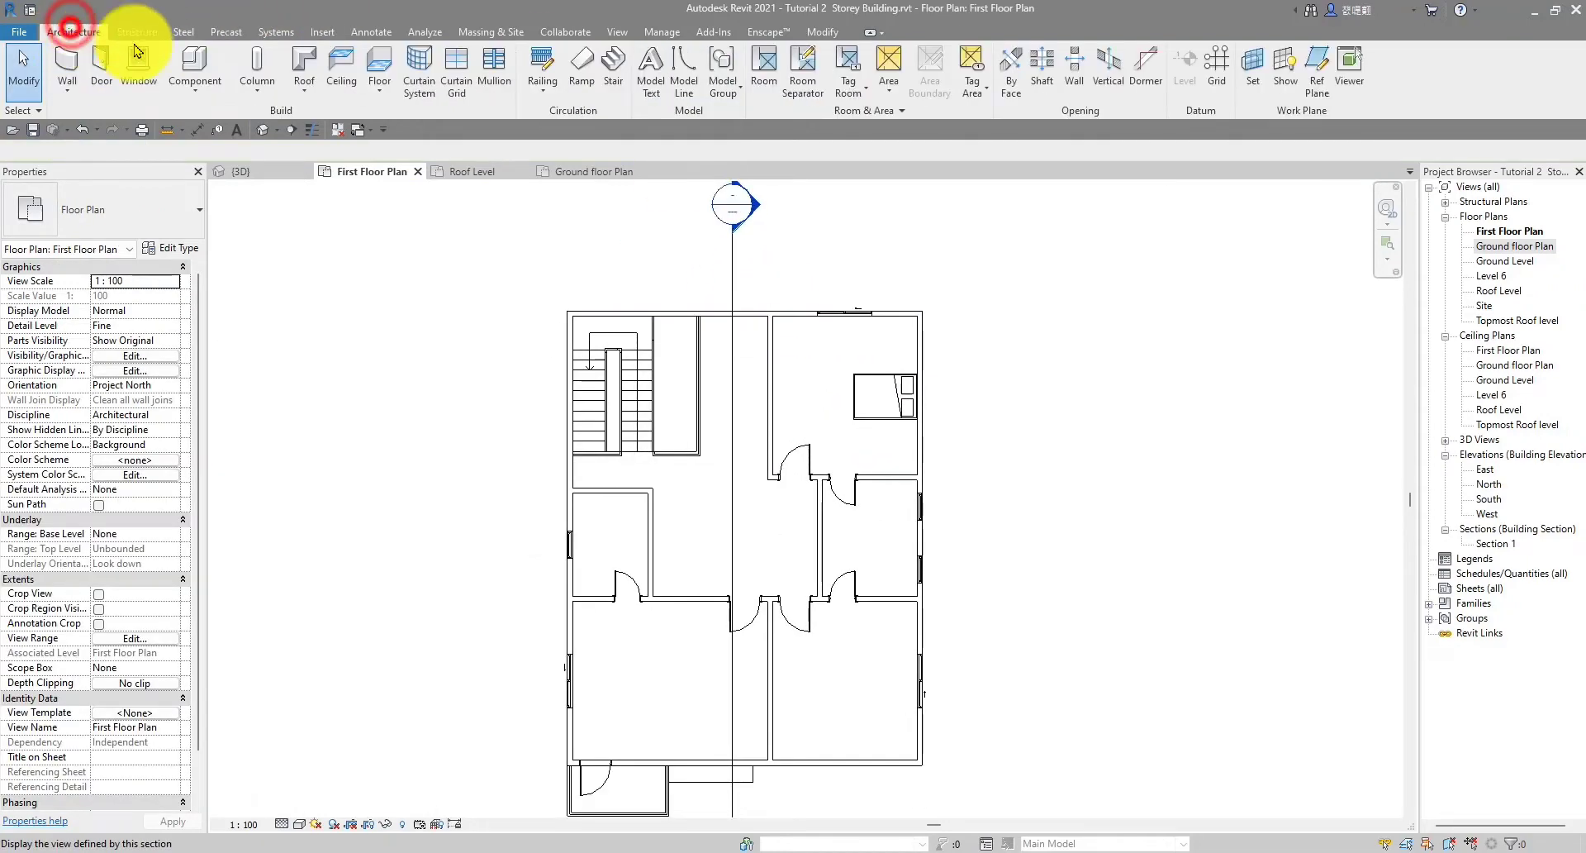
pyautogui.click(195, 70)
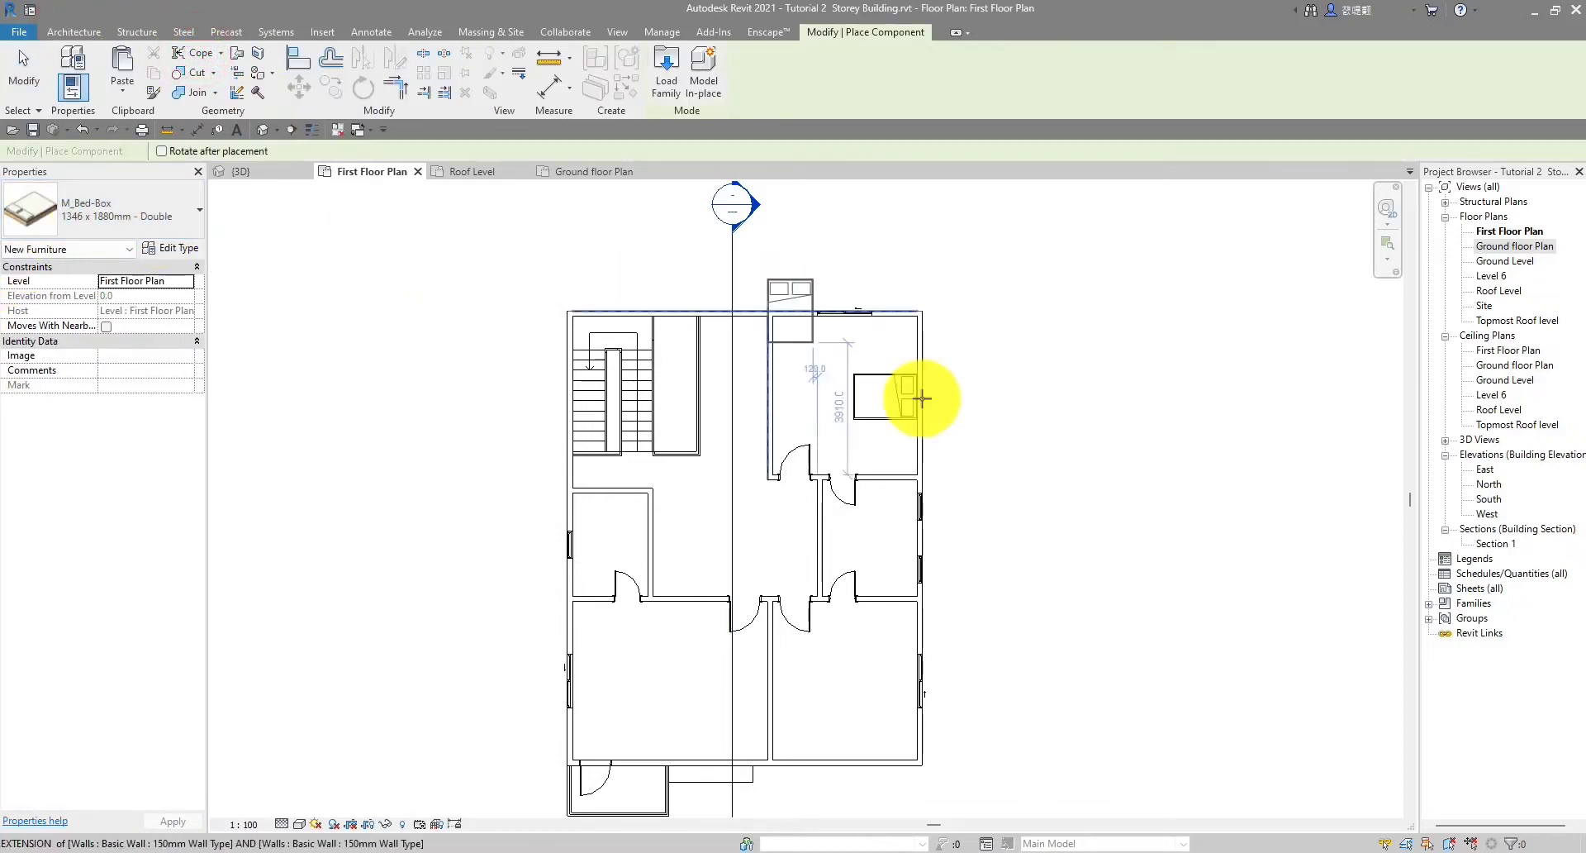
pyautogui.press('Escape')
pyautogui.scroll(3, 928, 449)
pyautogui.scroll(-1, 726, 425)
pyautogui.scroll(-1, 727, 363)
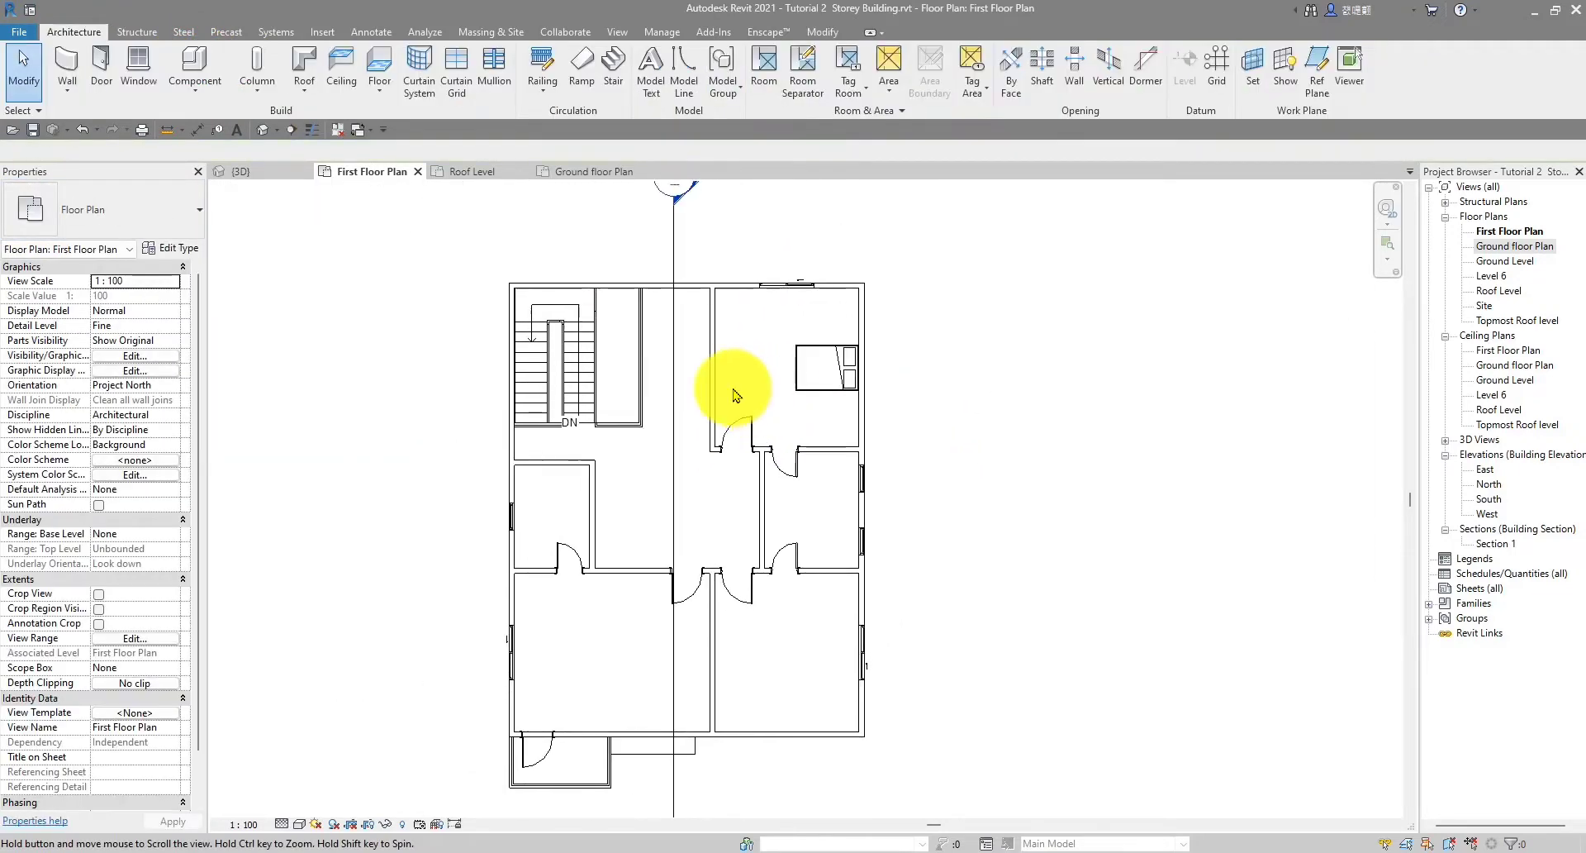
pyautogui.scroll(-1, 631, 525)
pyautogui.scroll(1, 631, 524)
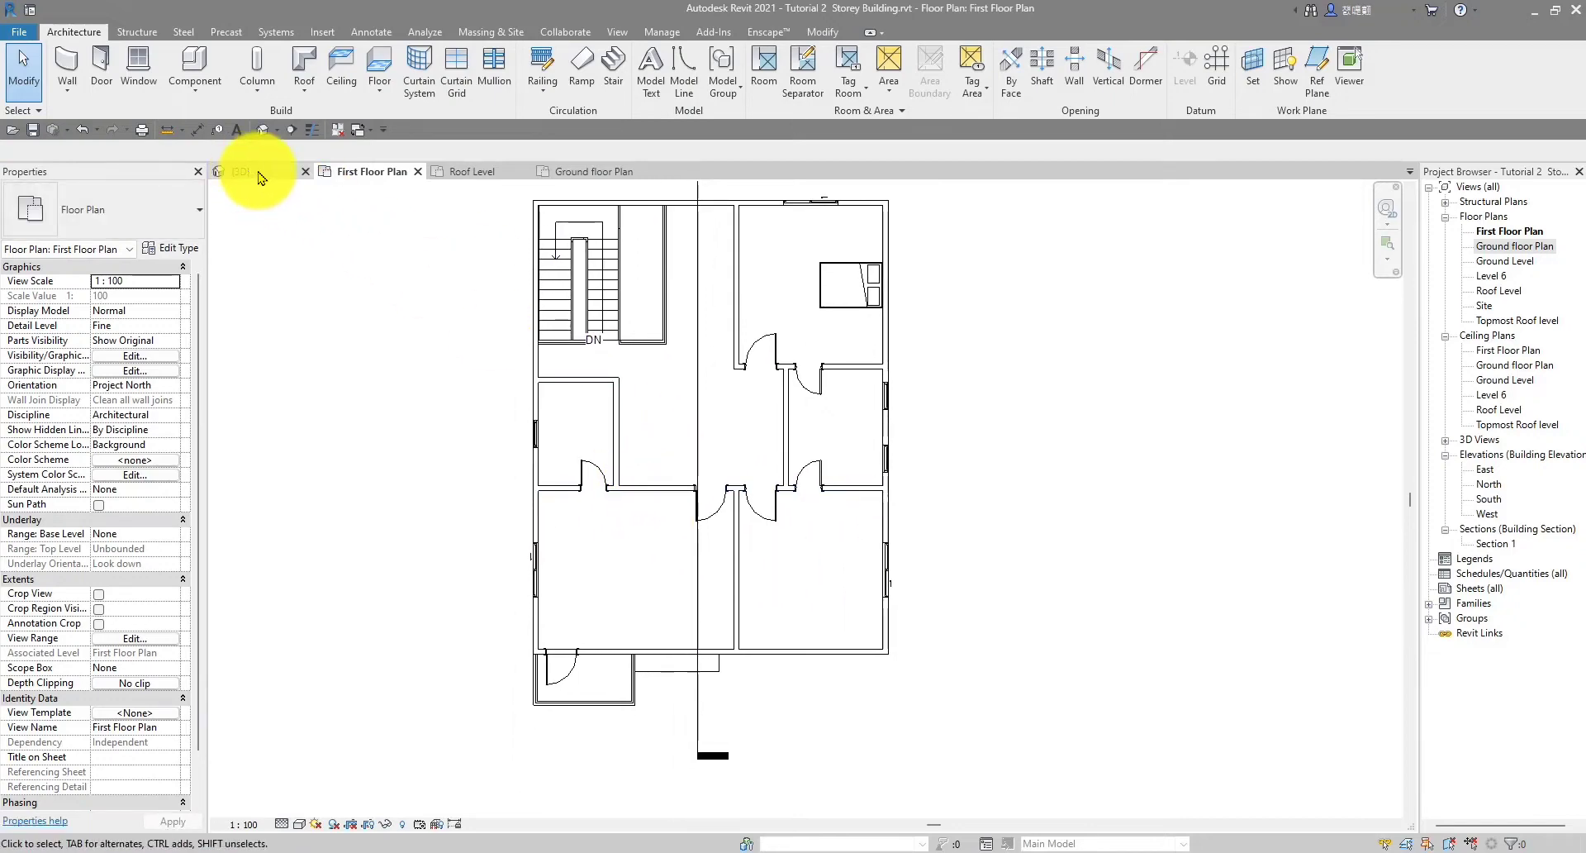
# Open the Ground floor Plan to work on its open living area
pyautogui.doubleClick(1497, 247)
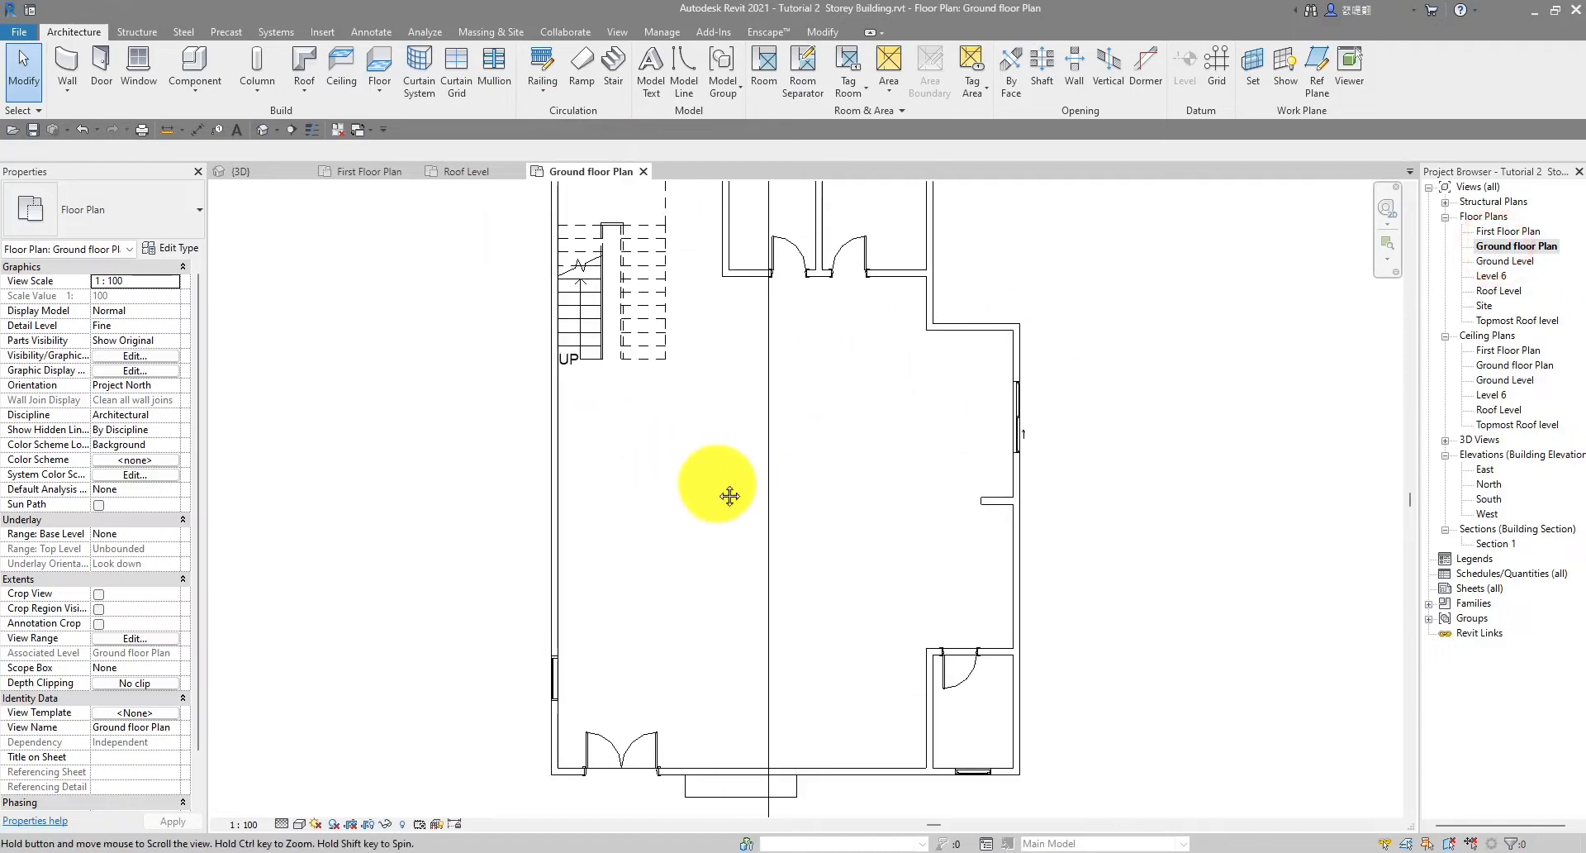
pyautogui.scroll(-2, 718, 496)
pyautogui.moveTo(716, 508); pyautogui.dragTo(684, 523, button='middle')
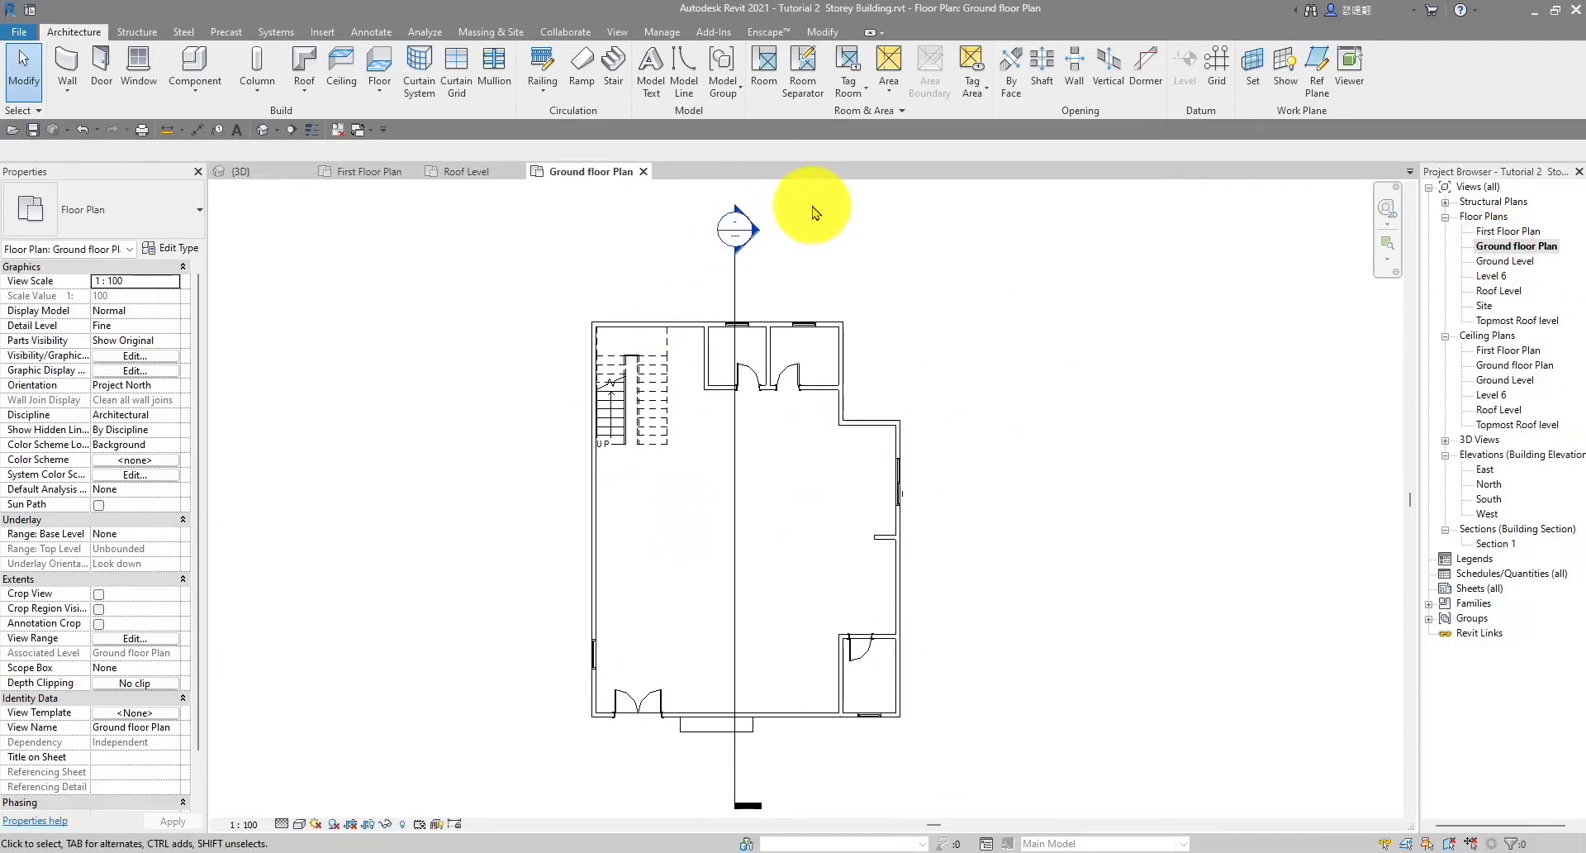
# Browse the library's Furniture > Tables folder, and load the M_Sofa-Corbu.rfa family from Furniture > Seating
pyautogui.click(320, 33)
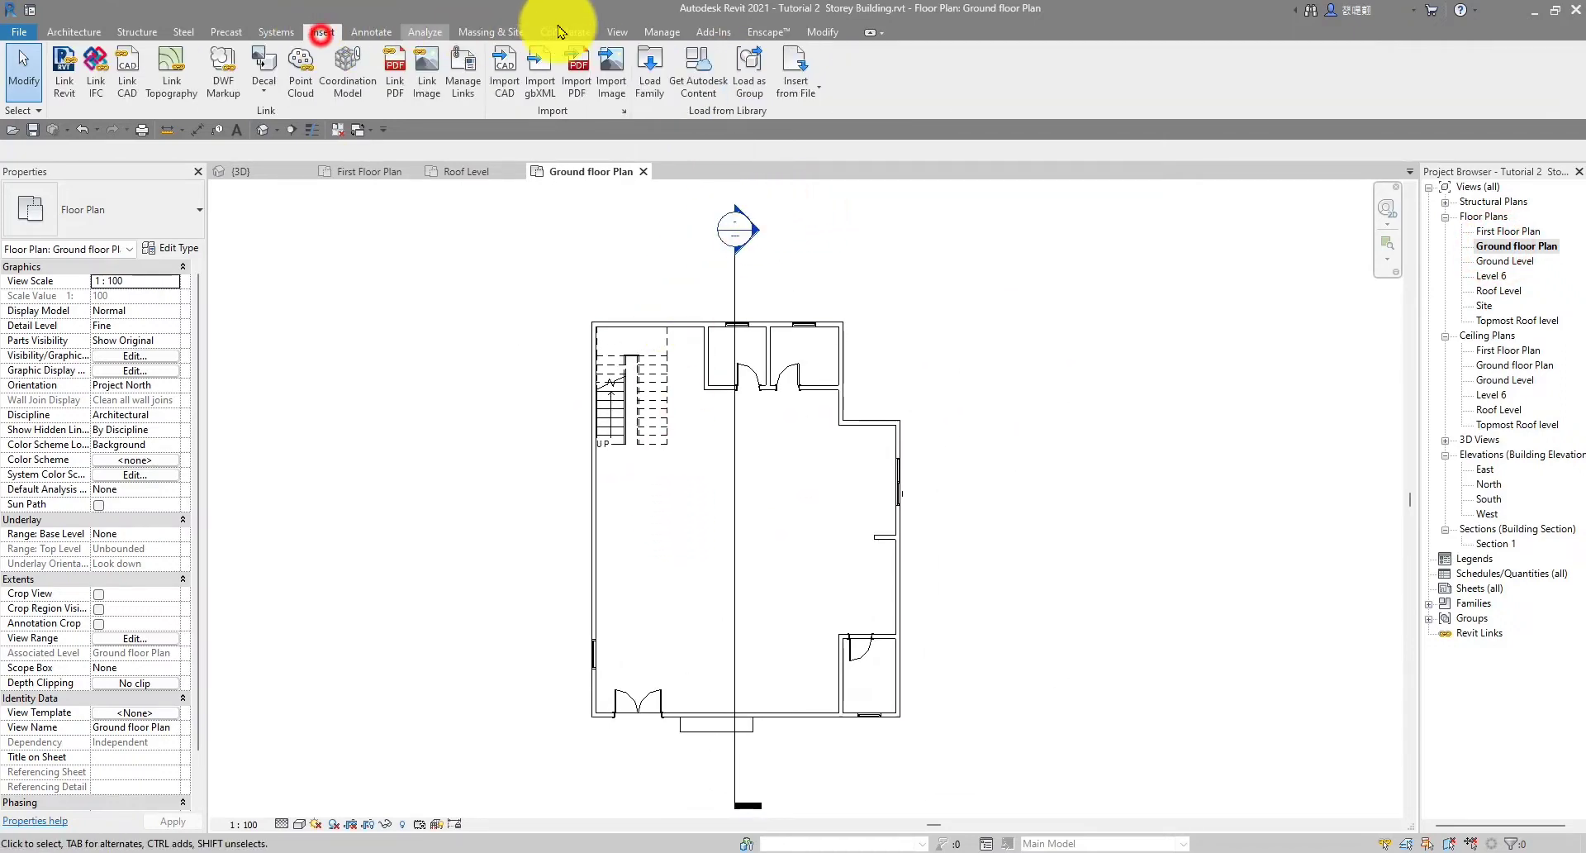
pyautogui.click(657, 85)
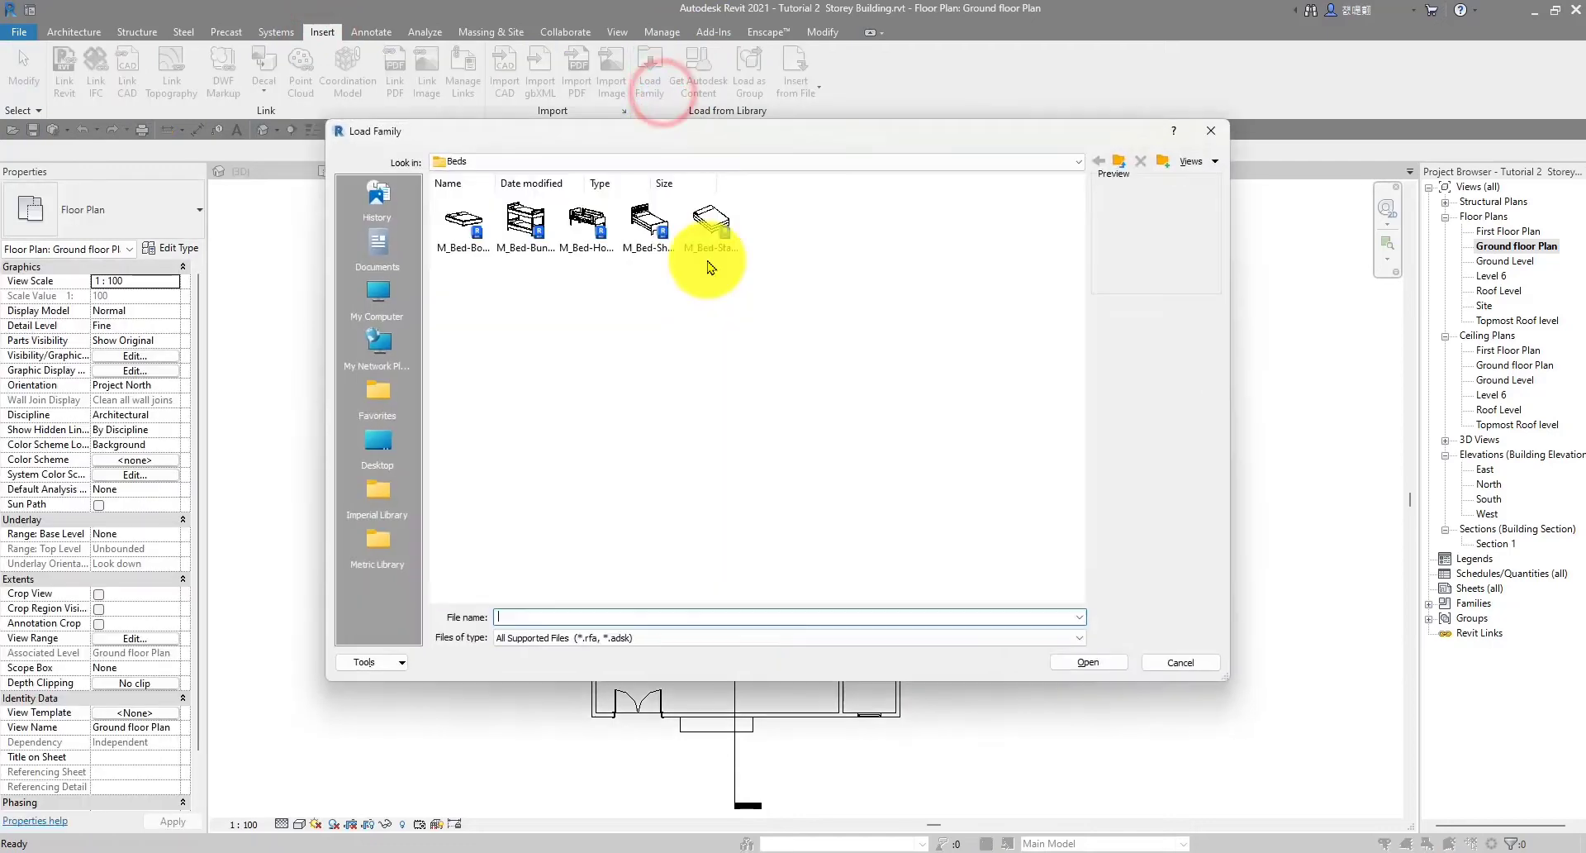
pyautogui.click(1118, 164)
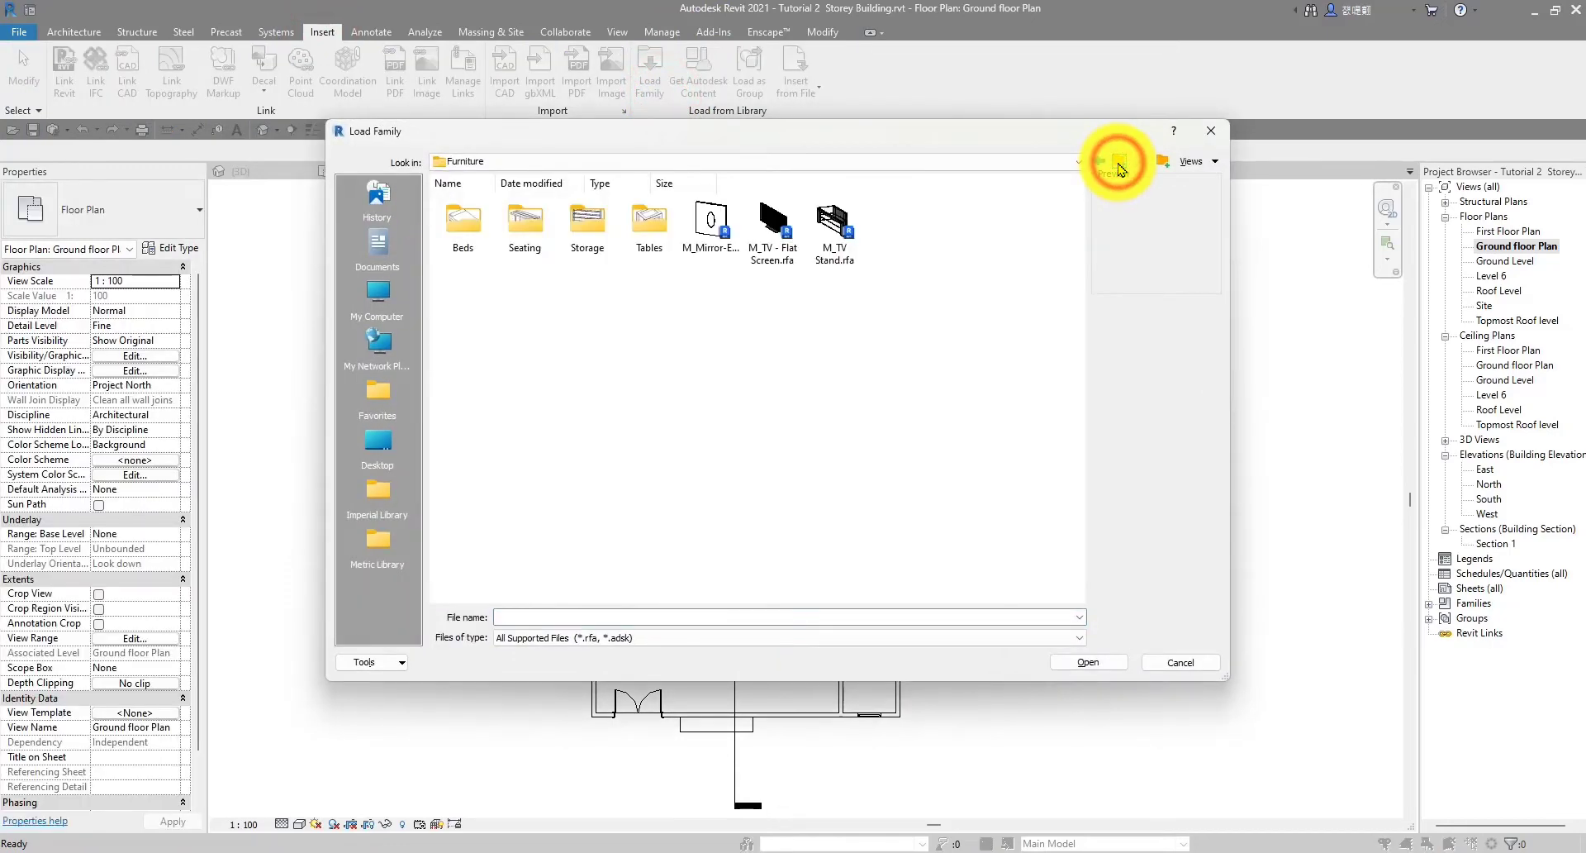
pyautogui.click(1119, 162)
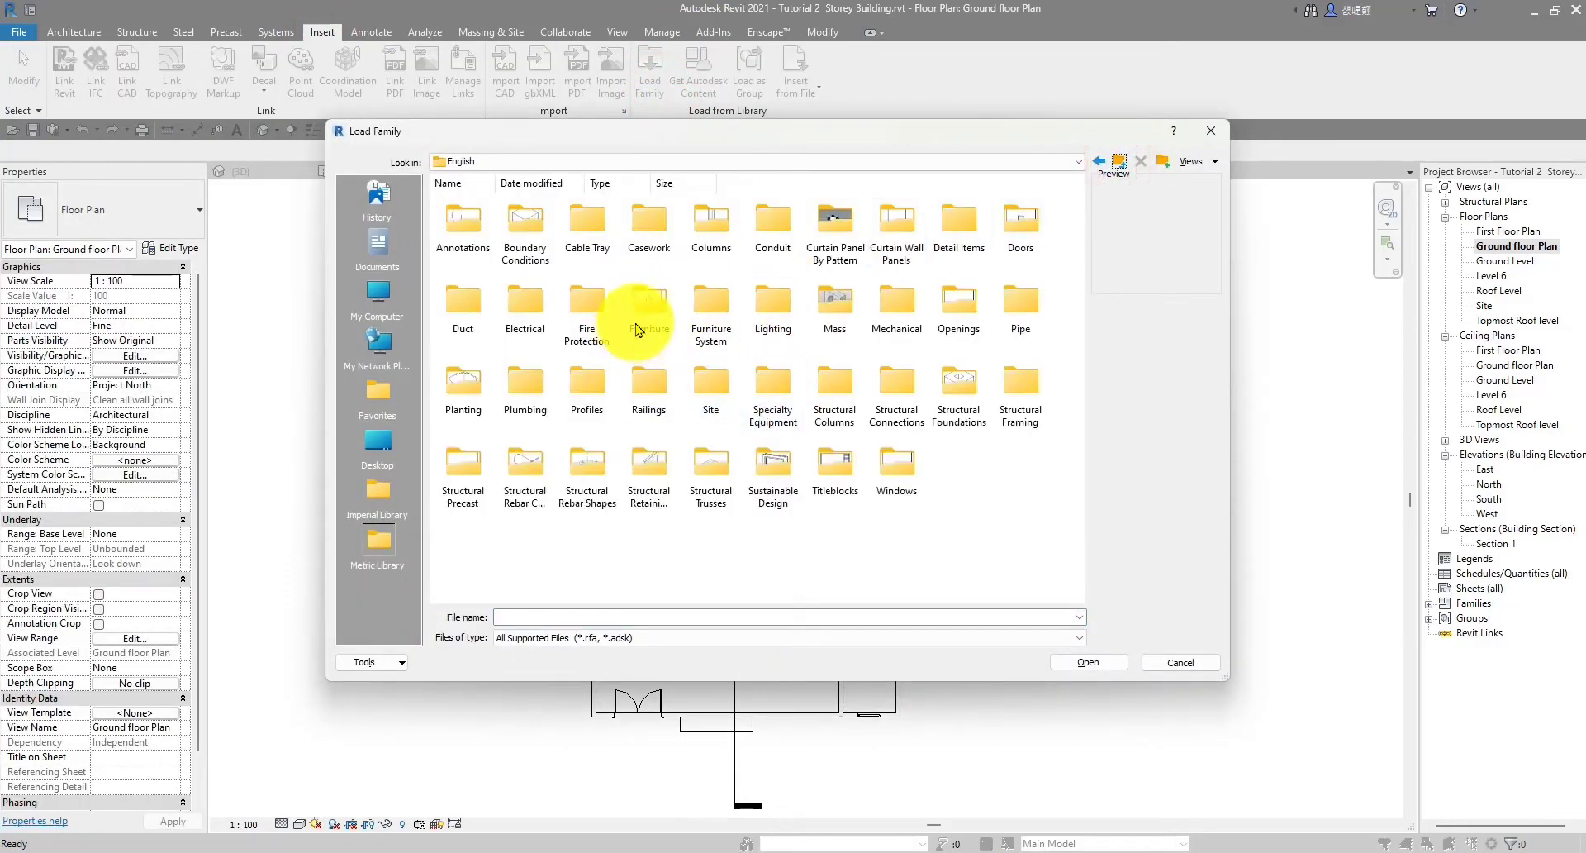
pyautogui.doubleClick(649, 310)
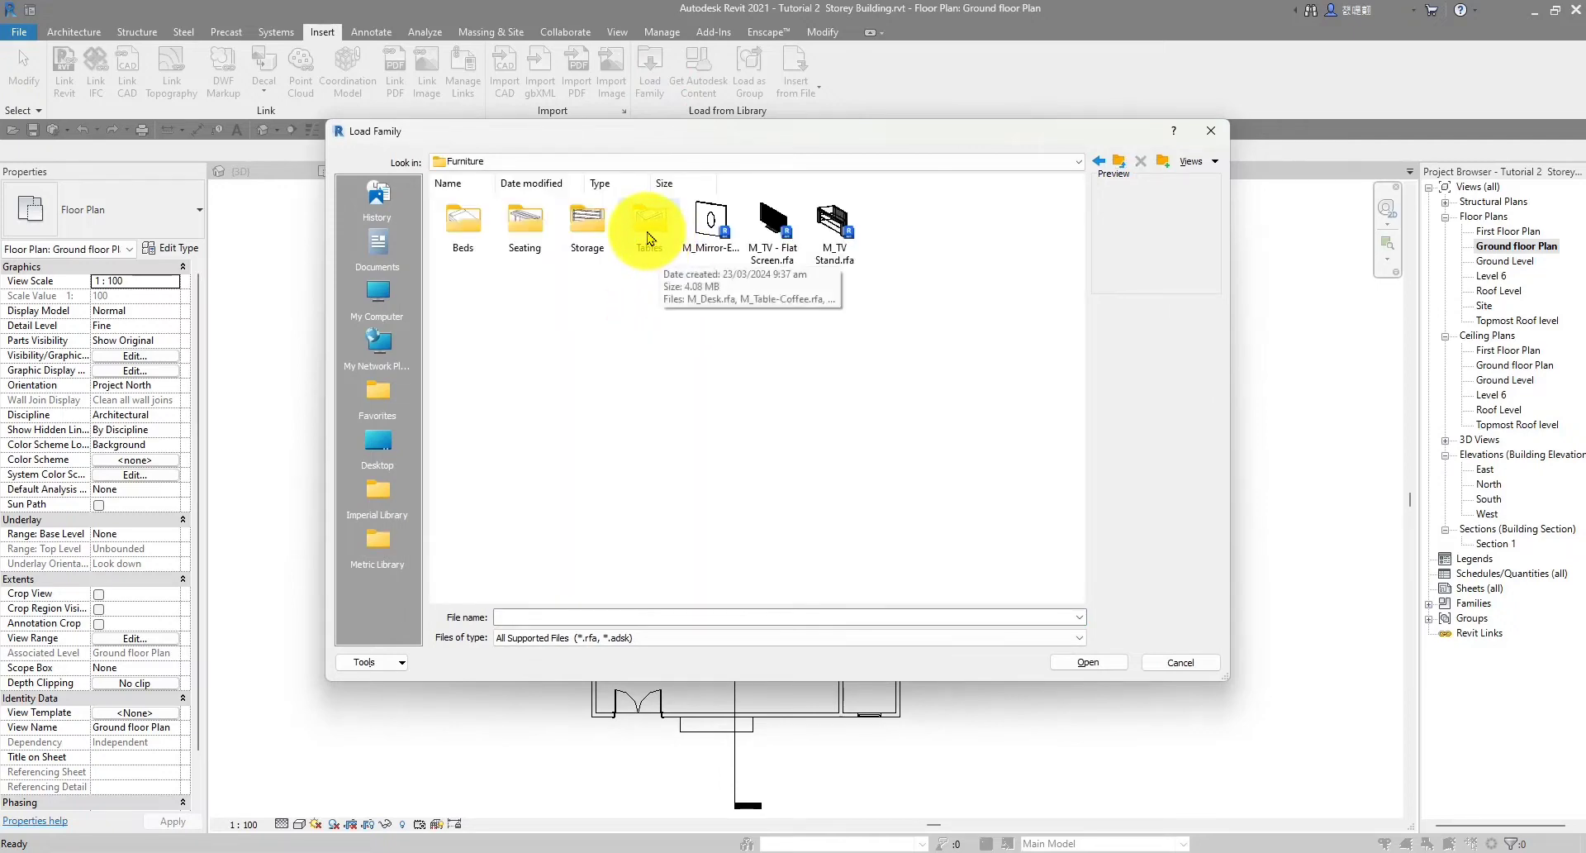
pyautogui.doubleClick(650, 236)
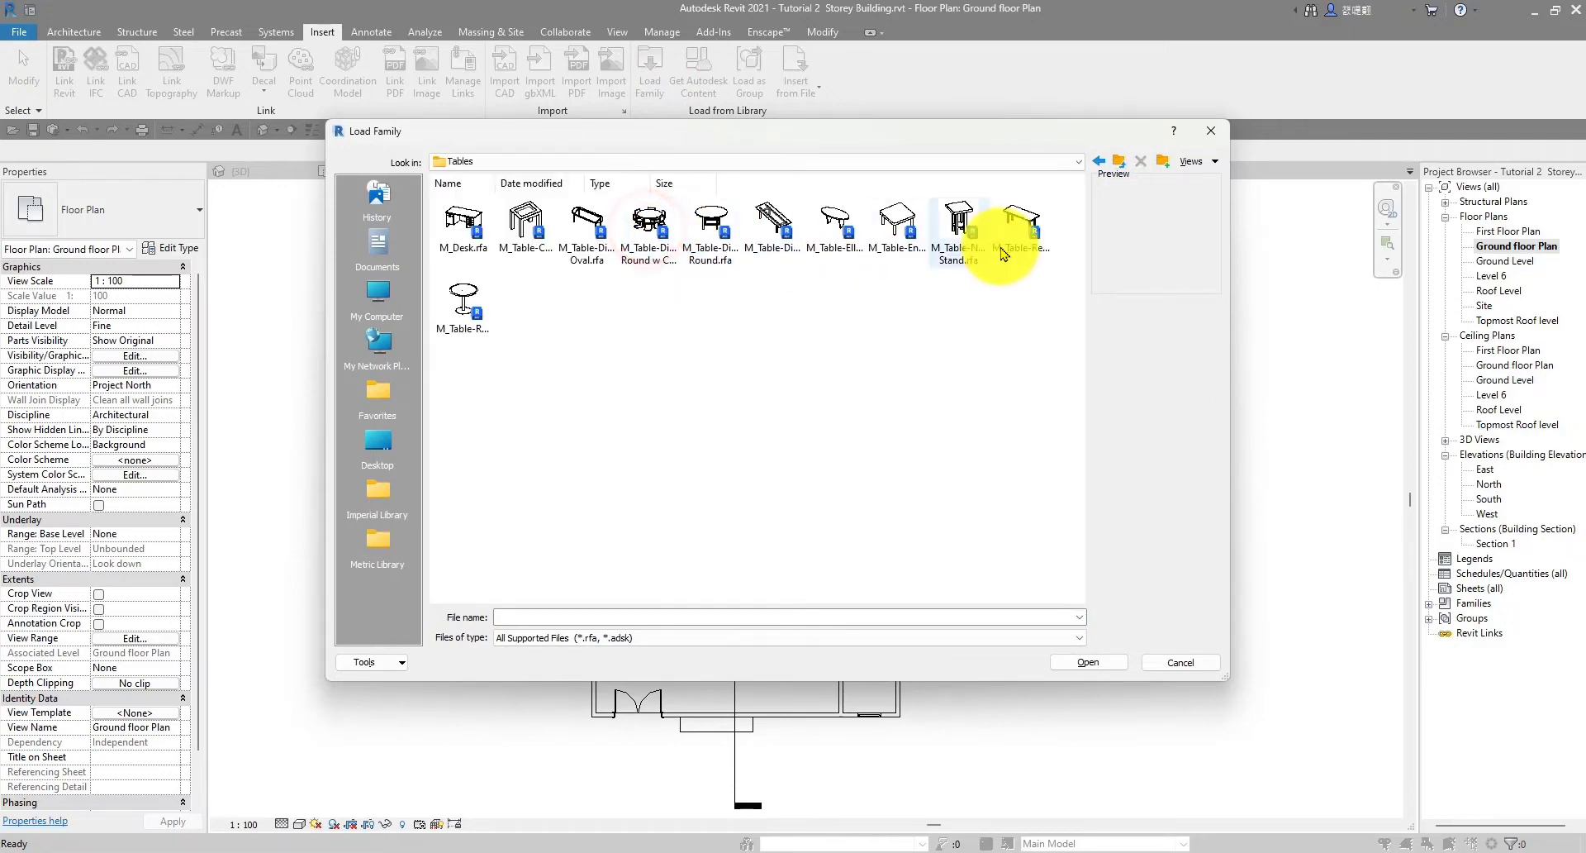
pyautogui.click(1105, 162)
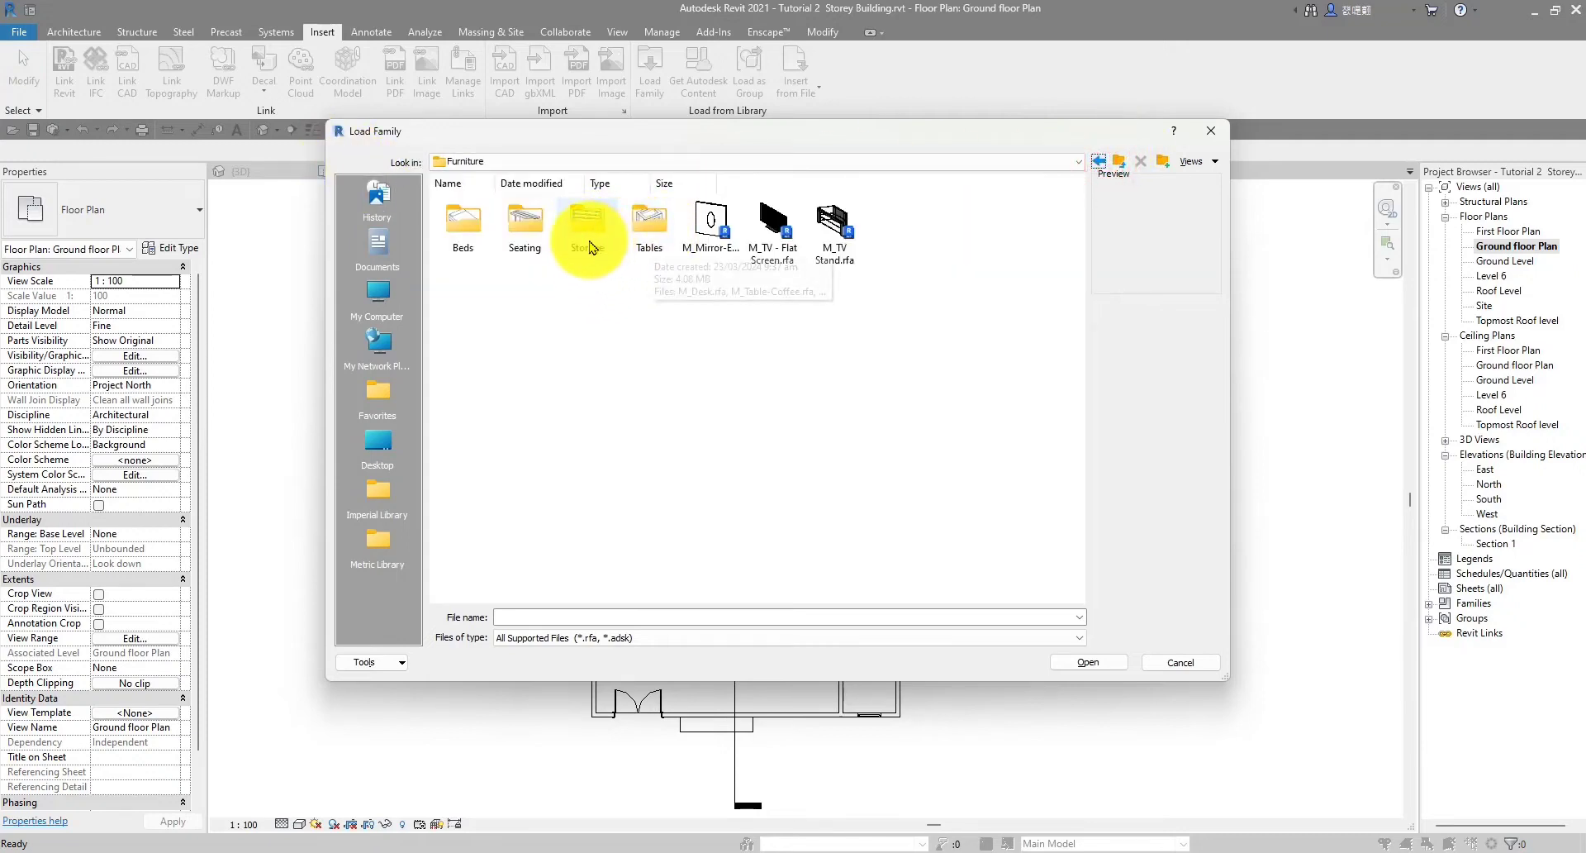
pyautogui.doubleClick(520, 240)
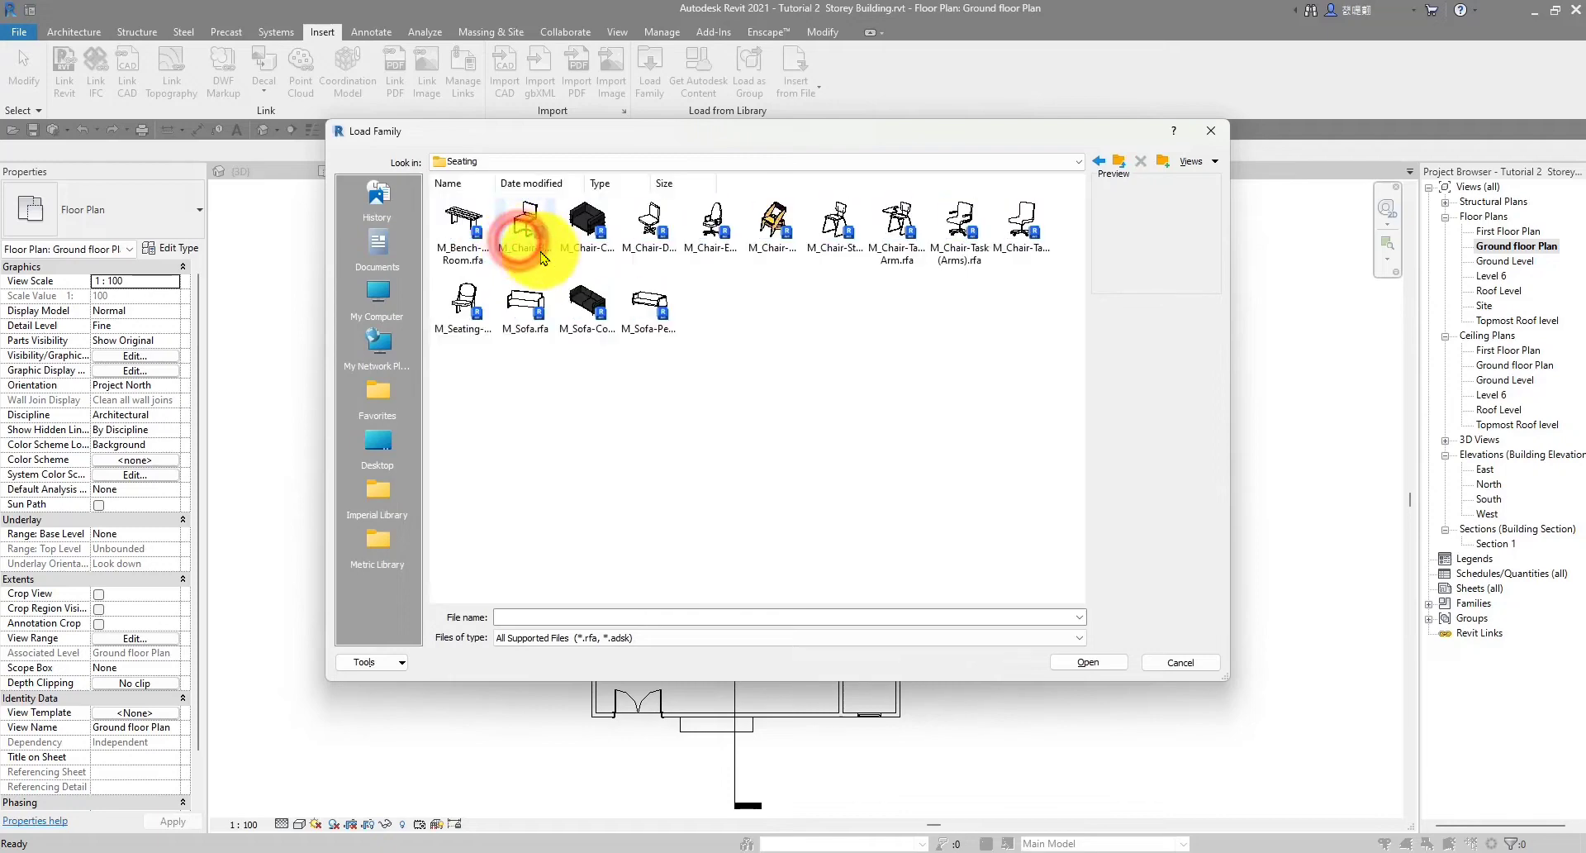
pyautogui.click(588, 318)
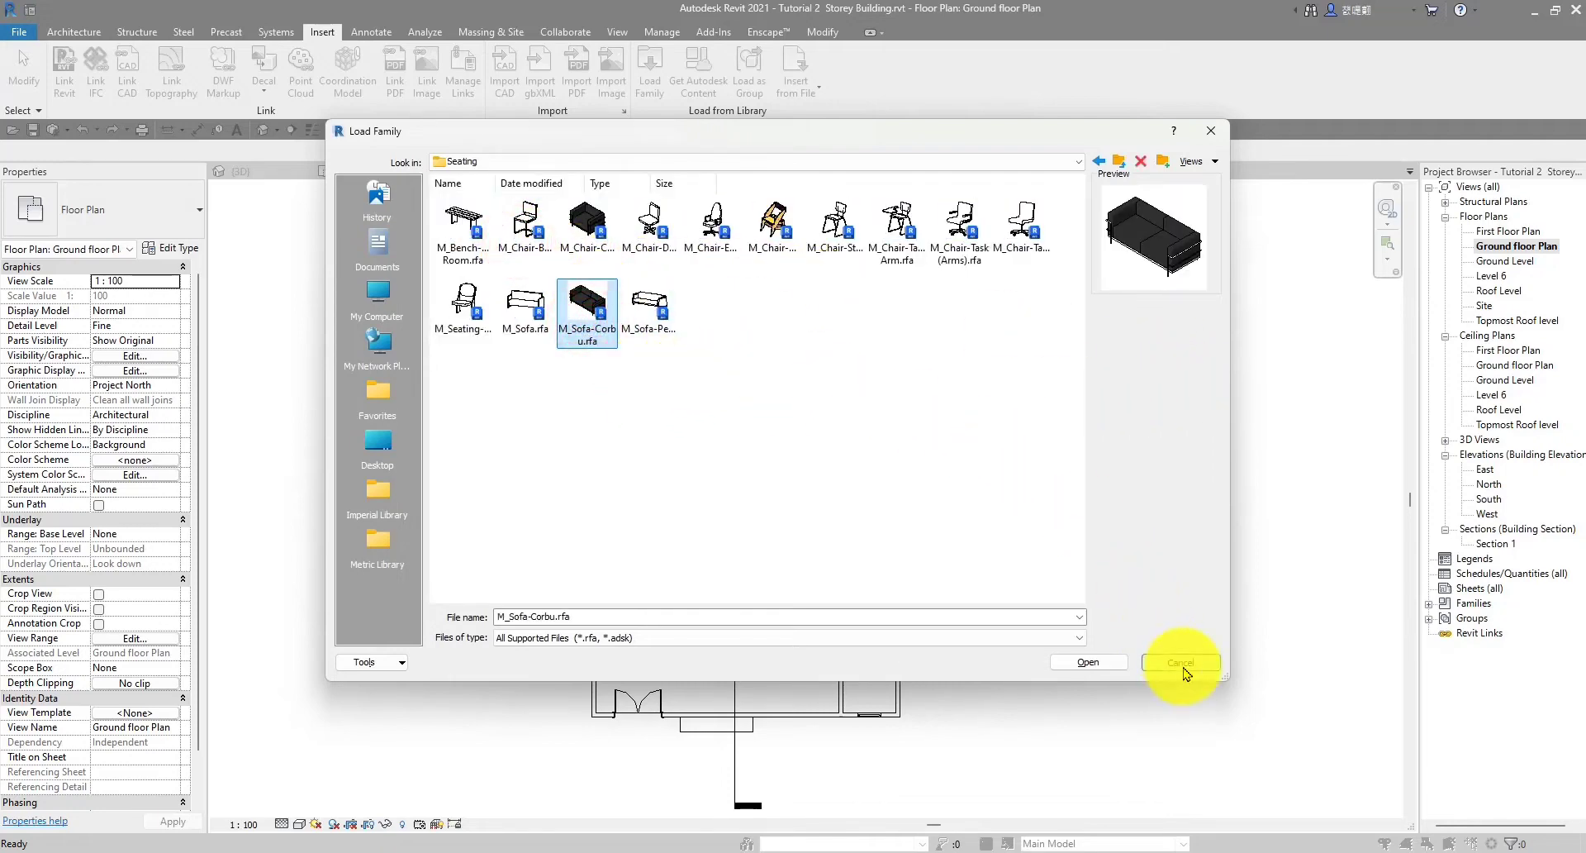
pyautogui.click(1074, 661)
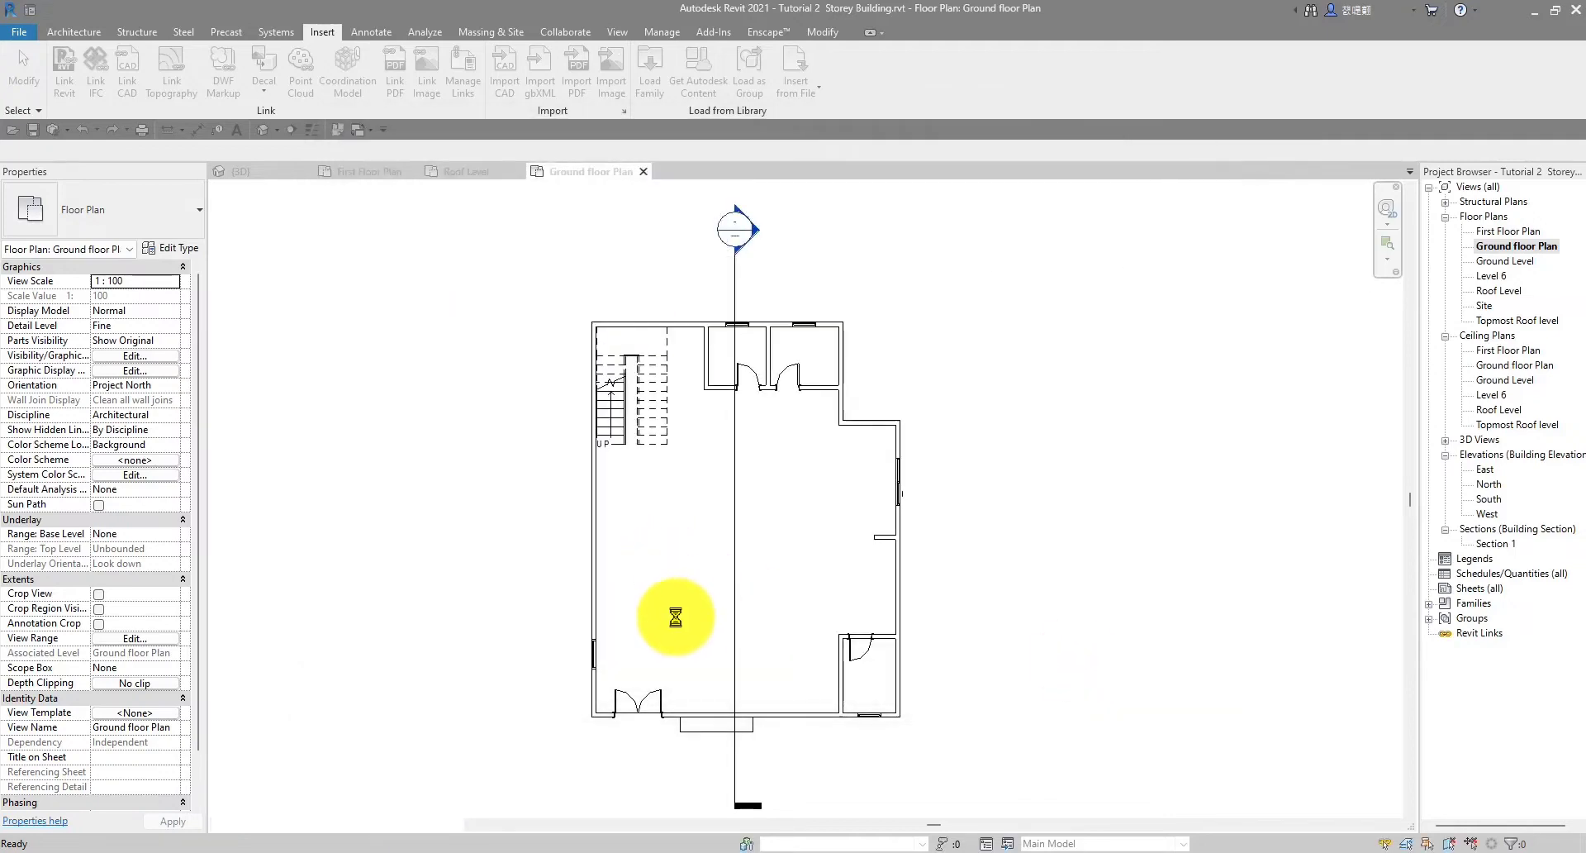
# Place an M_Sofa-Corbu sofa in the ground floor living area, facing west, about 4000 mm from the south-east corner room's wall
pyautogui.scroll(4, 662, 719)
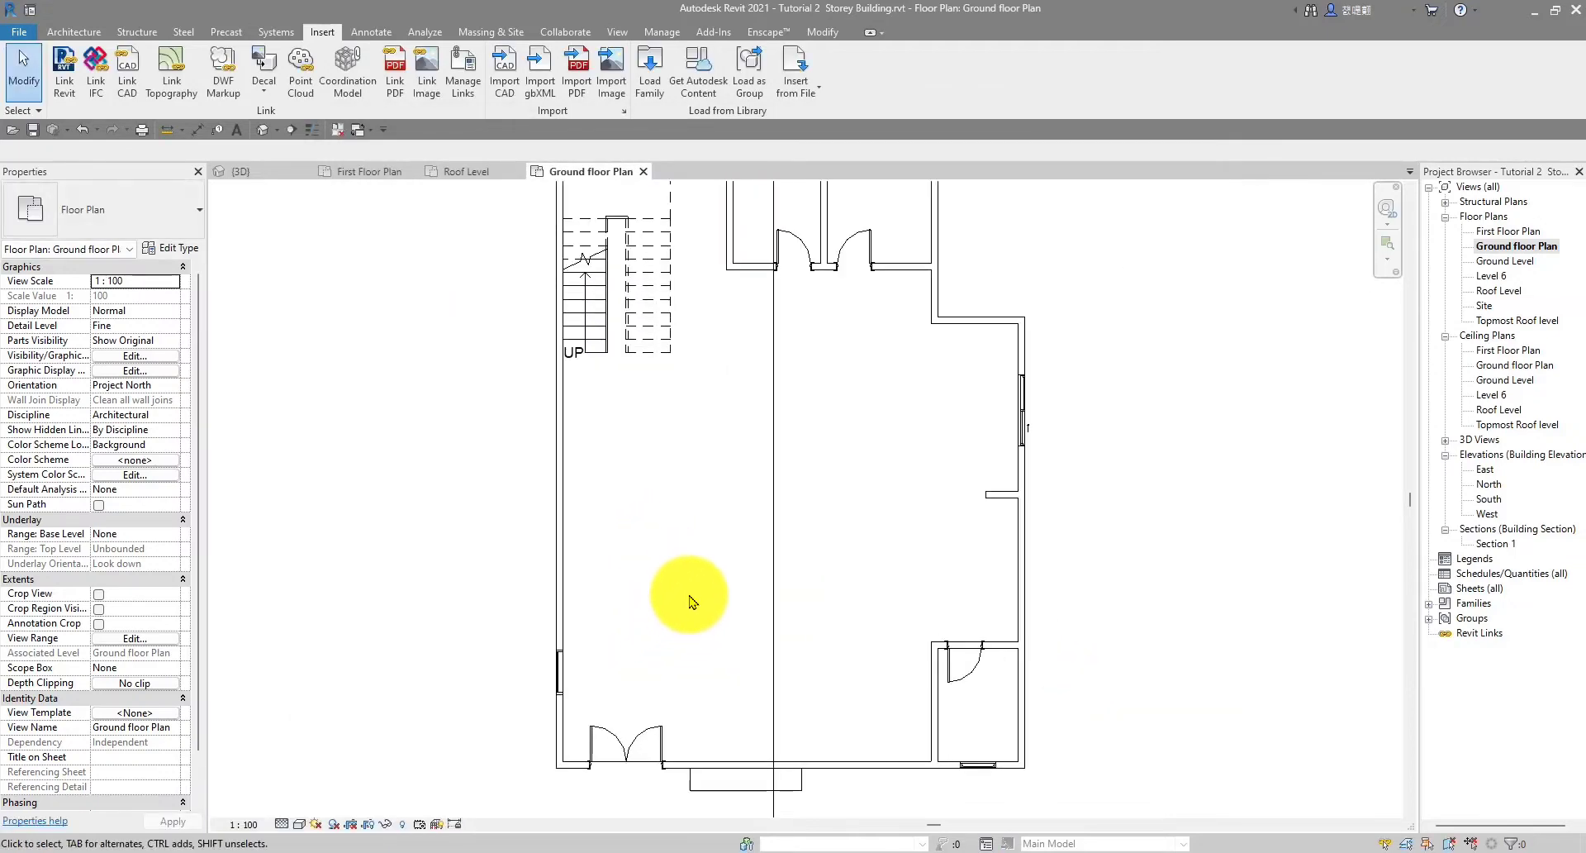
pyautogui.scroll(2, 719, 485)
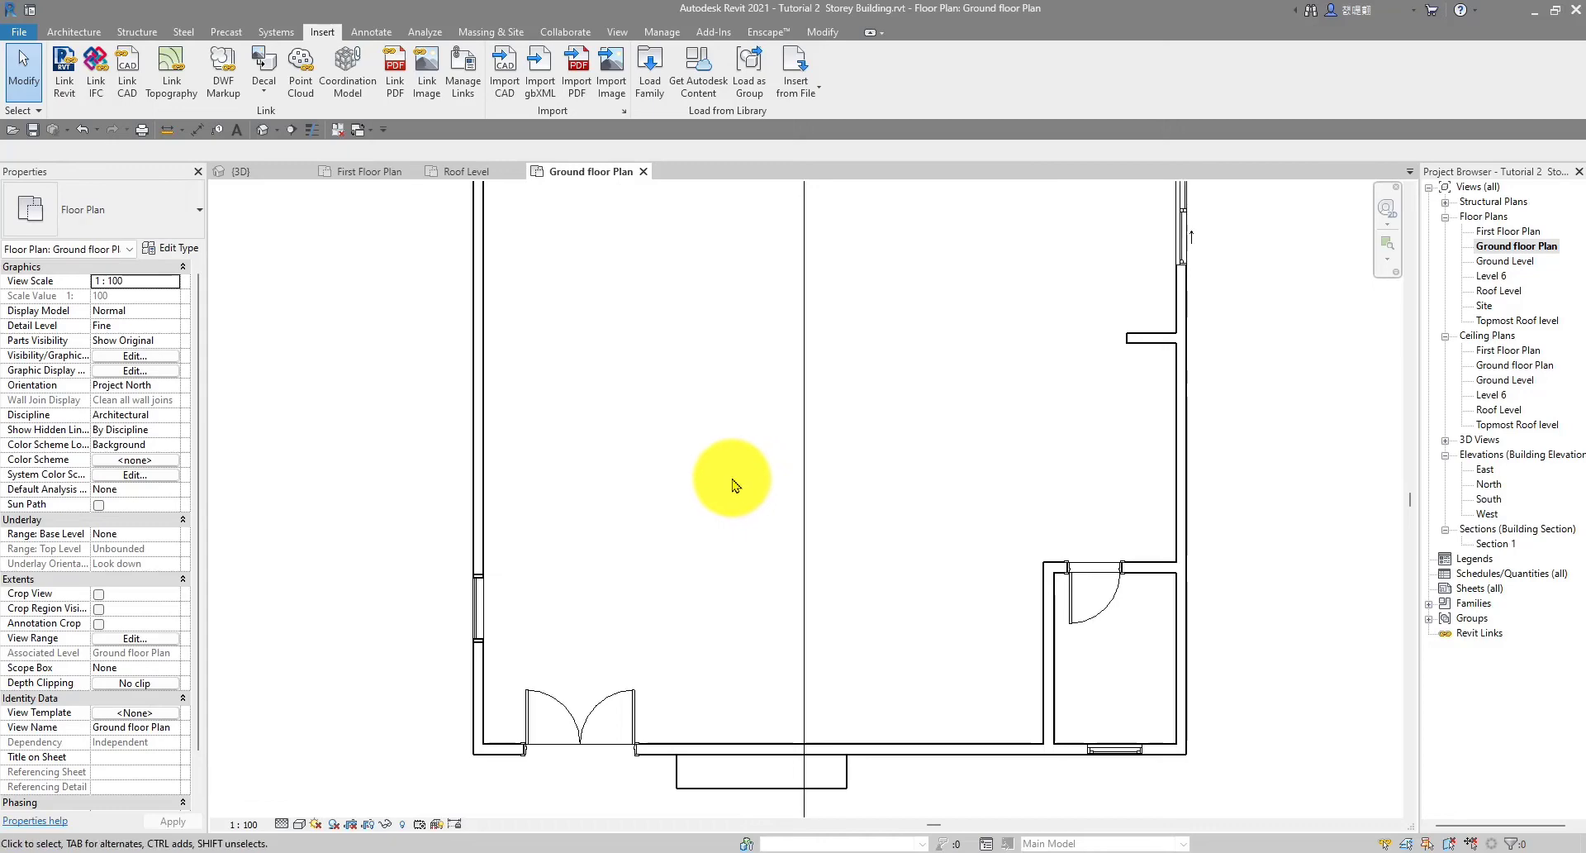
pyautogui.press('c')
pyautogui.press('m')
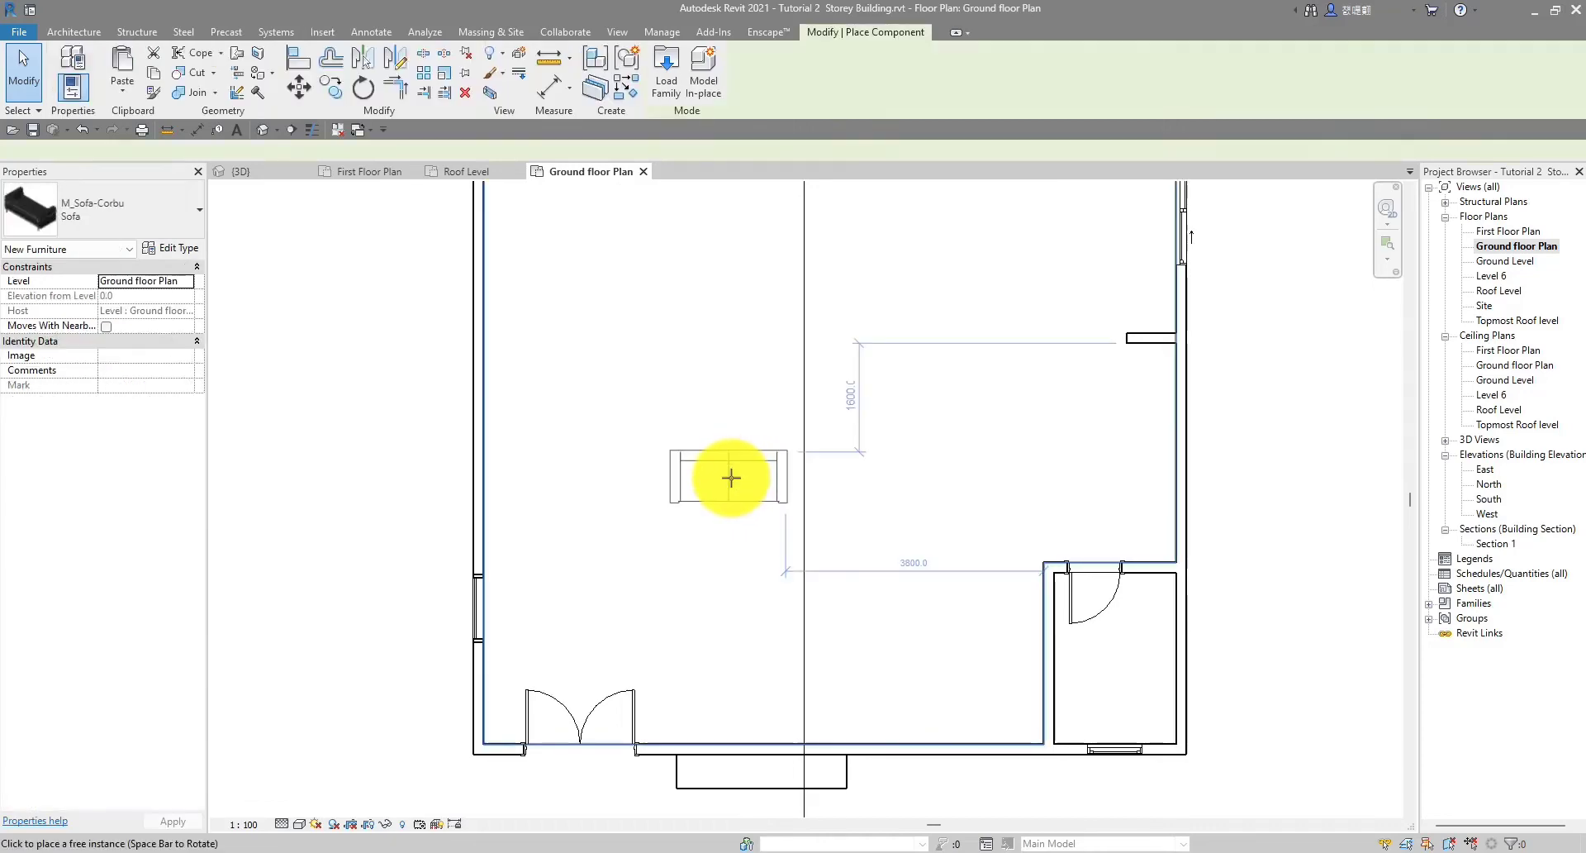
pyautogui.scroll(1, 733, 479)
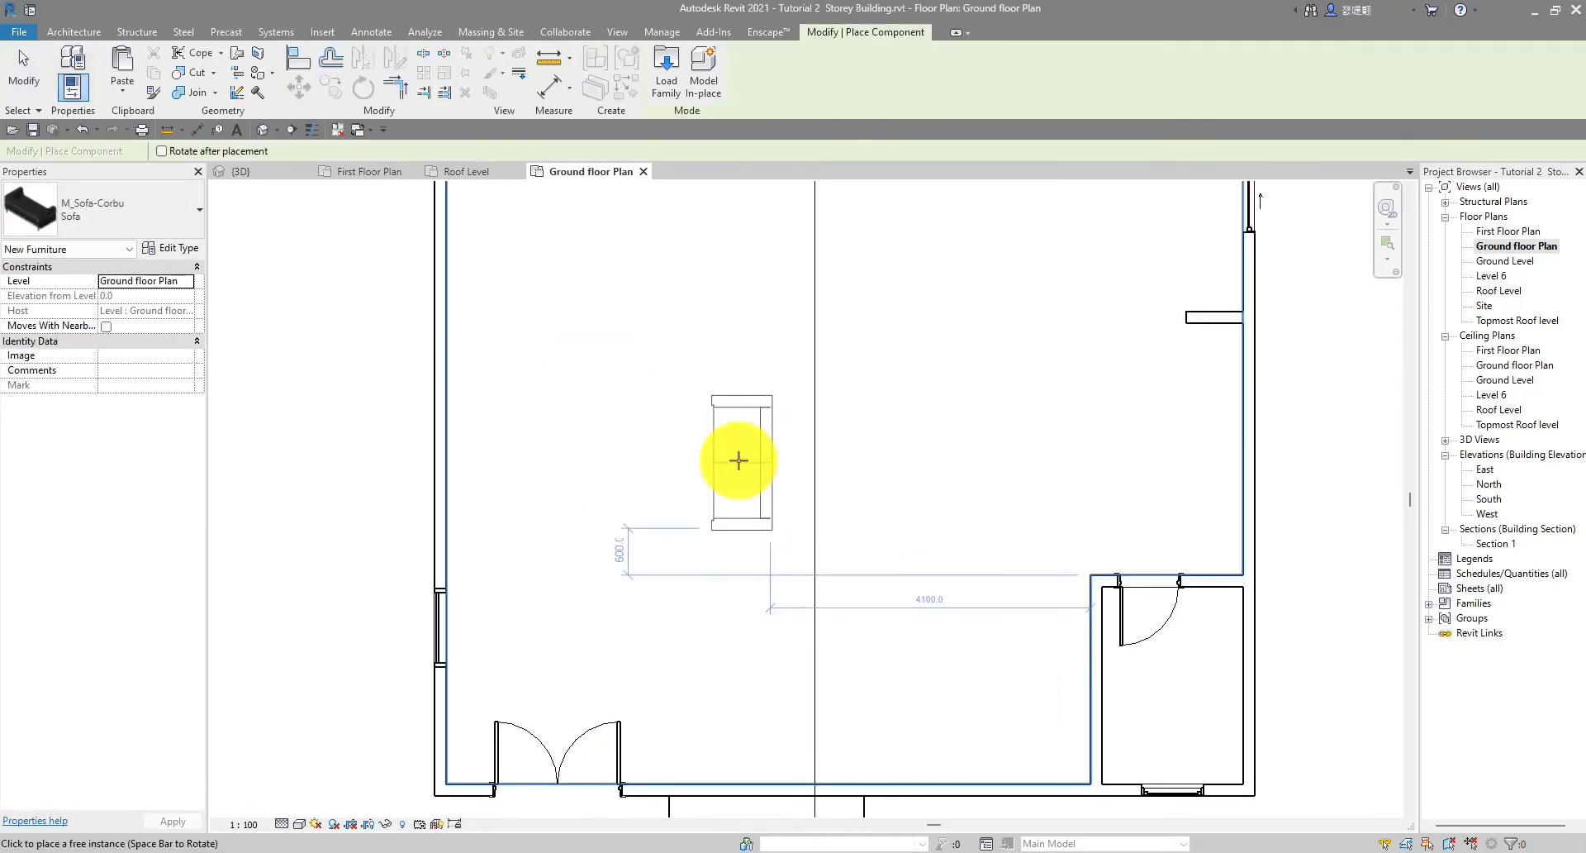
pyautogui.click(745, 444)
# Place a second sofa facing south, north-west of the first one and about 5300 mm from the corner room's wall
pyautogui.scroll(-2, 756, 448)
pyautogui.scroll(3, 666, 438)
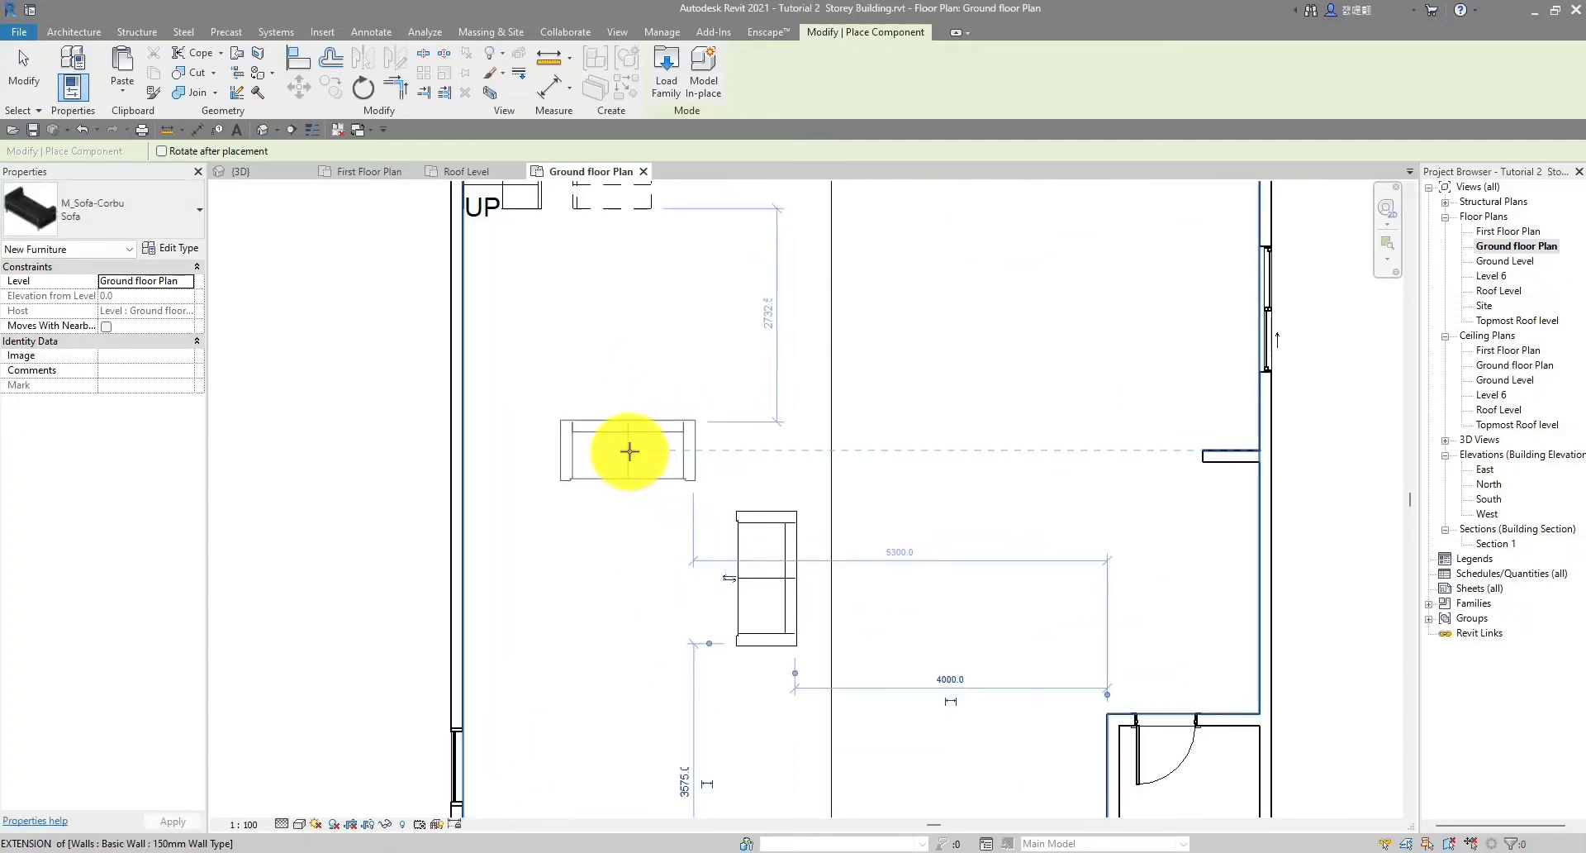
pyautogui.press('space')
pyautogui.press('space')
pyautogui.press('space')
pyautogui.press('space')
pyautogui.scroll(1, 630, 451)
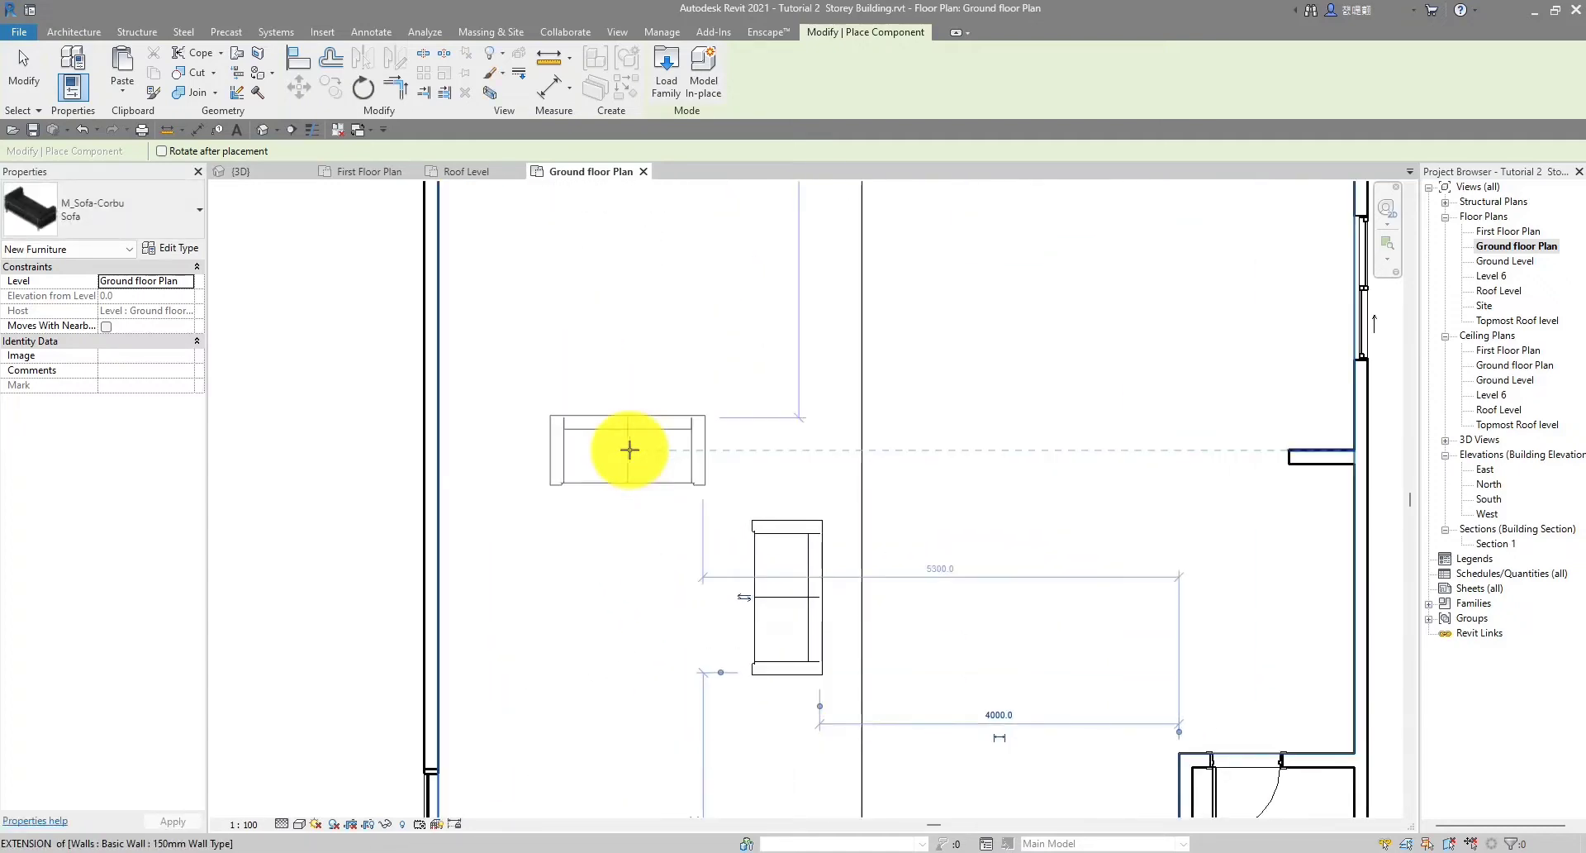
pyautogui.press('space')
pyautogui.press('space')
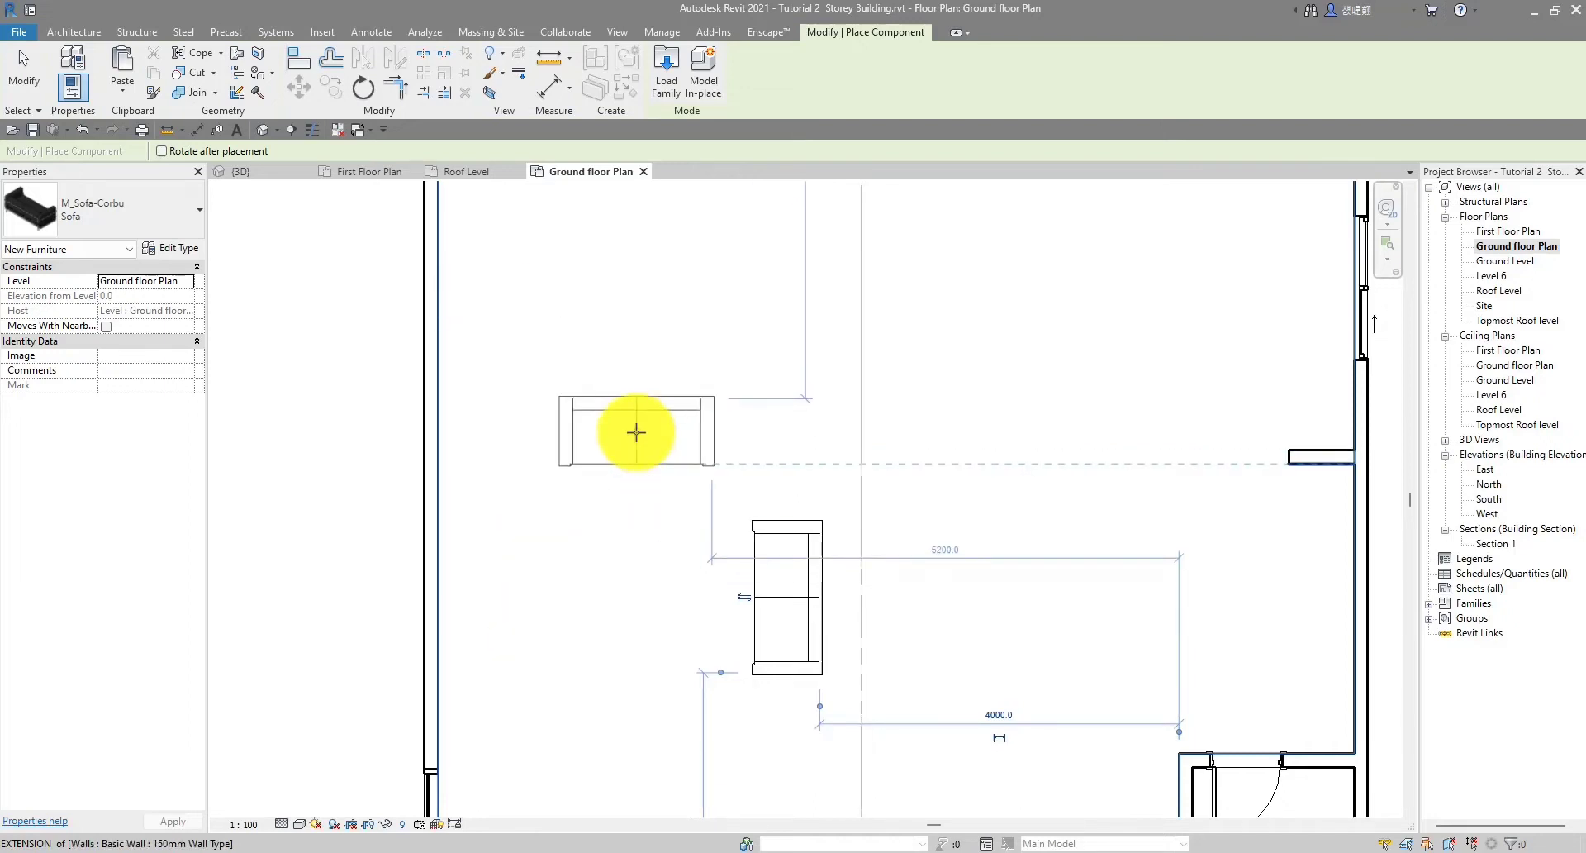
pyautogui.click(627, 434)
# Place a third M_Sofa-Corbu sofa facing north, aligned directly south of the second sofa and 1275 mm from the west wall
pyautogui.scroll(-2, 751, 609)
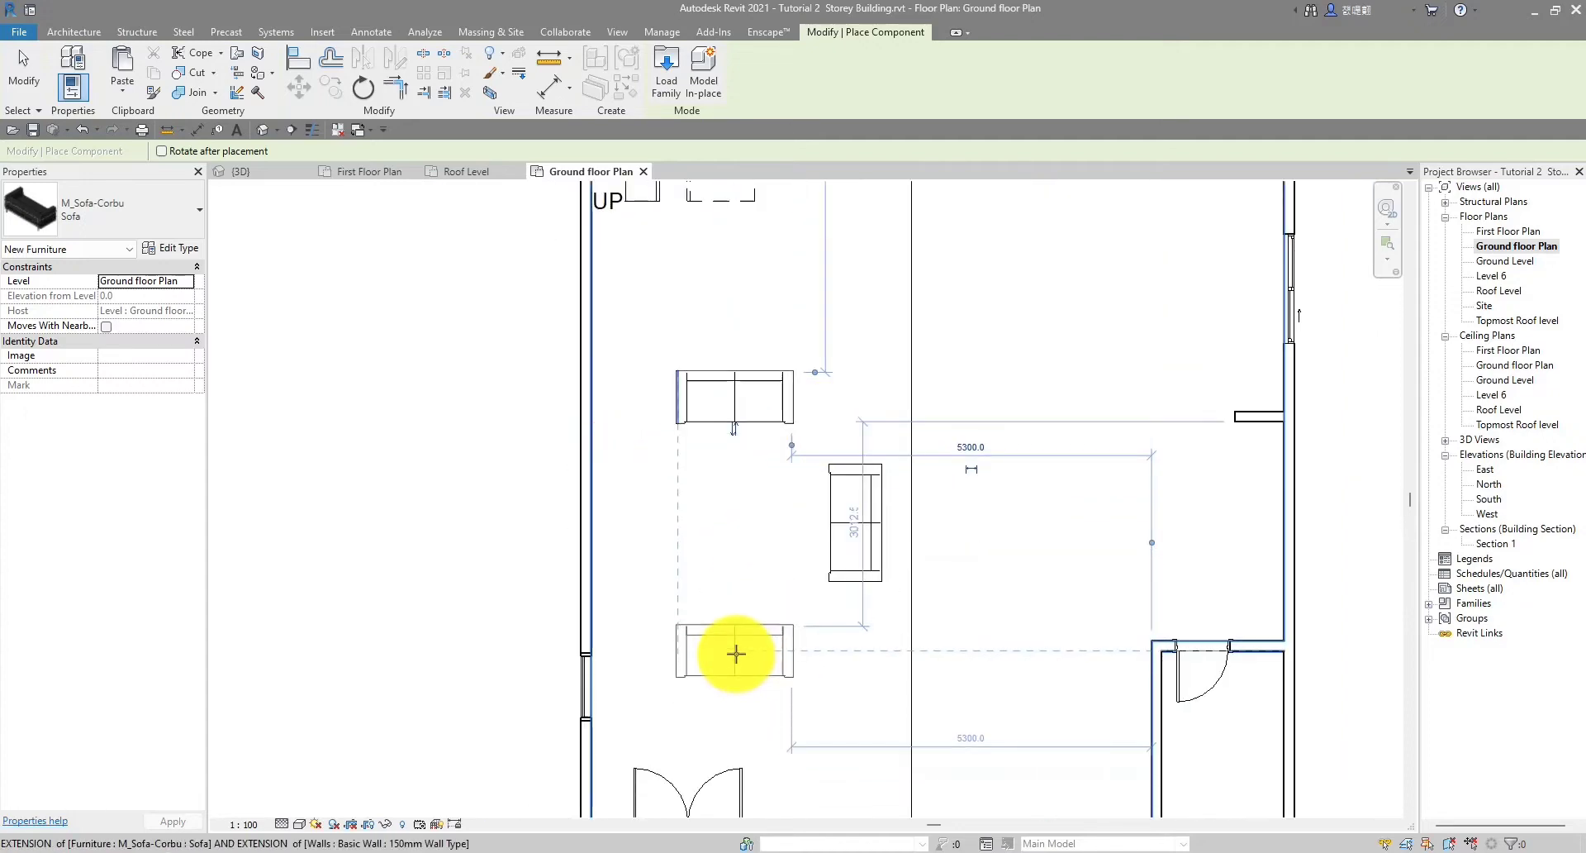
pyautogui.scroll(2, 737, 654)
pyautogui.press('space')
pyautogui.press('space')
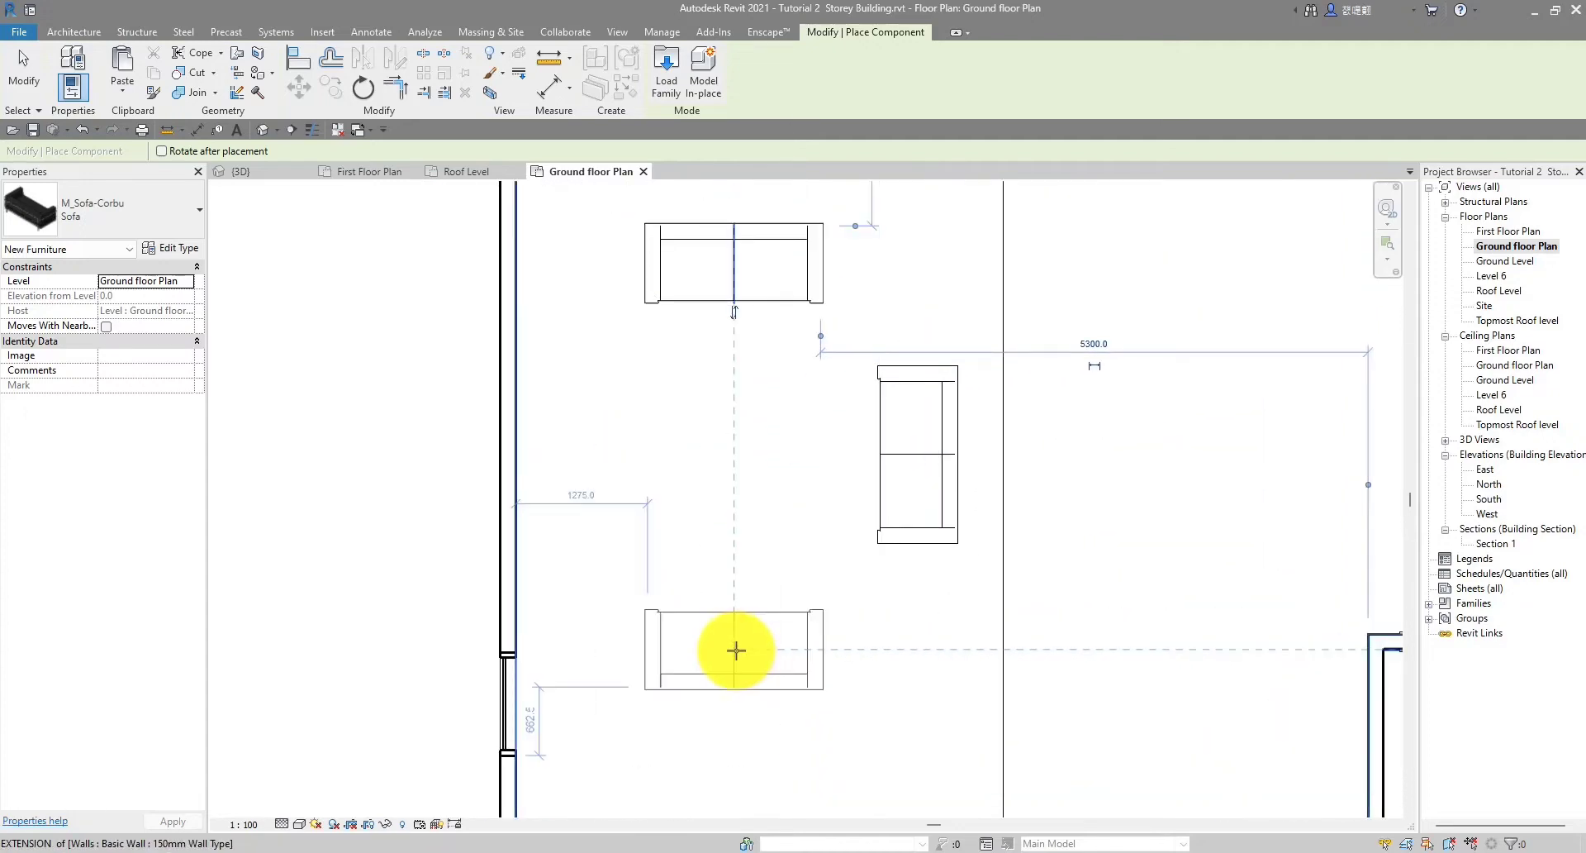
pyautogui.press('space')
pyautogui.press('space')
pyautogui.press('space')
pyautogui.press('space')
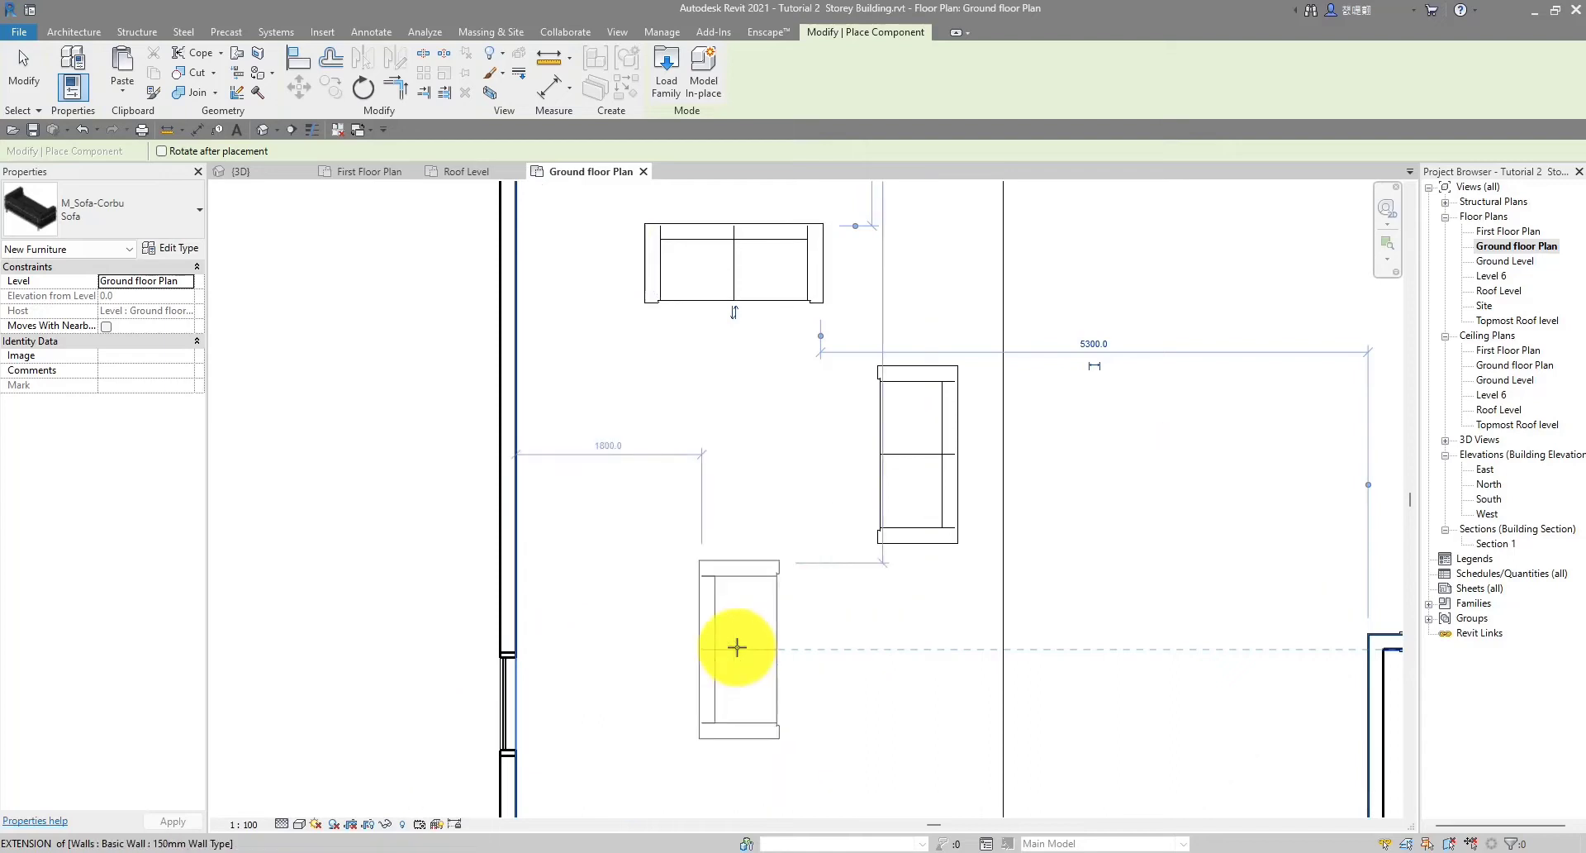
pyautogui.press('space')
pyautogui.press('space')
pyautogui.press('space')
pyautogui.press('space')
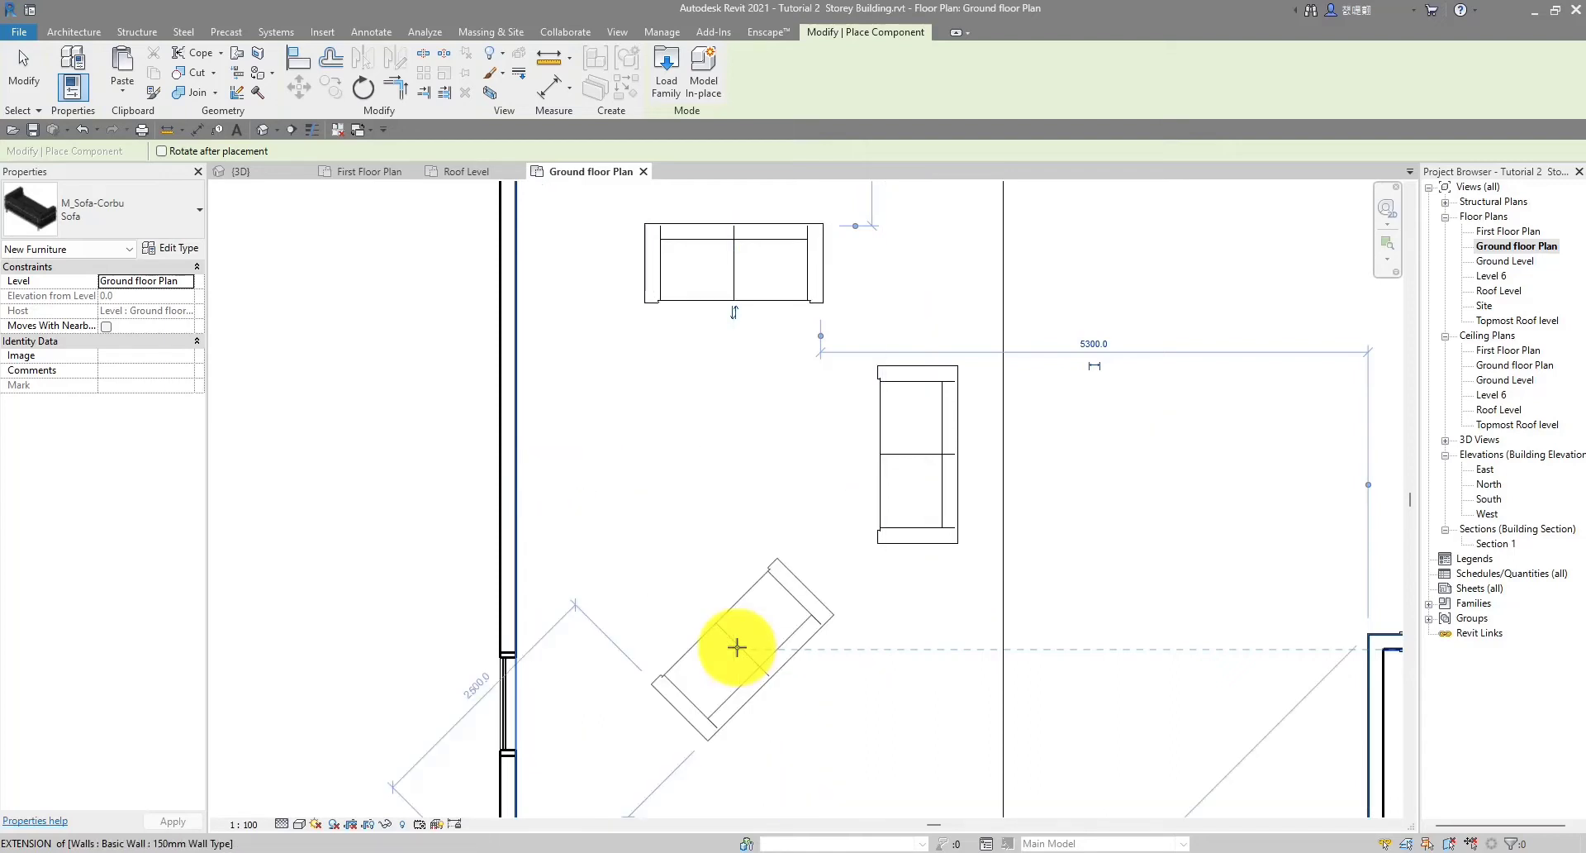
pyautogui.press('space')
pyautogui.press('space')
pyautogui.press('space')
pyautogui.press('space')
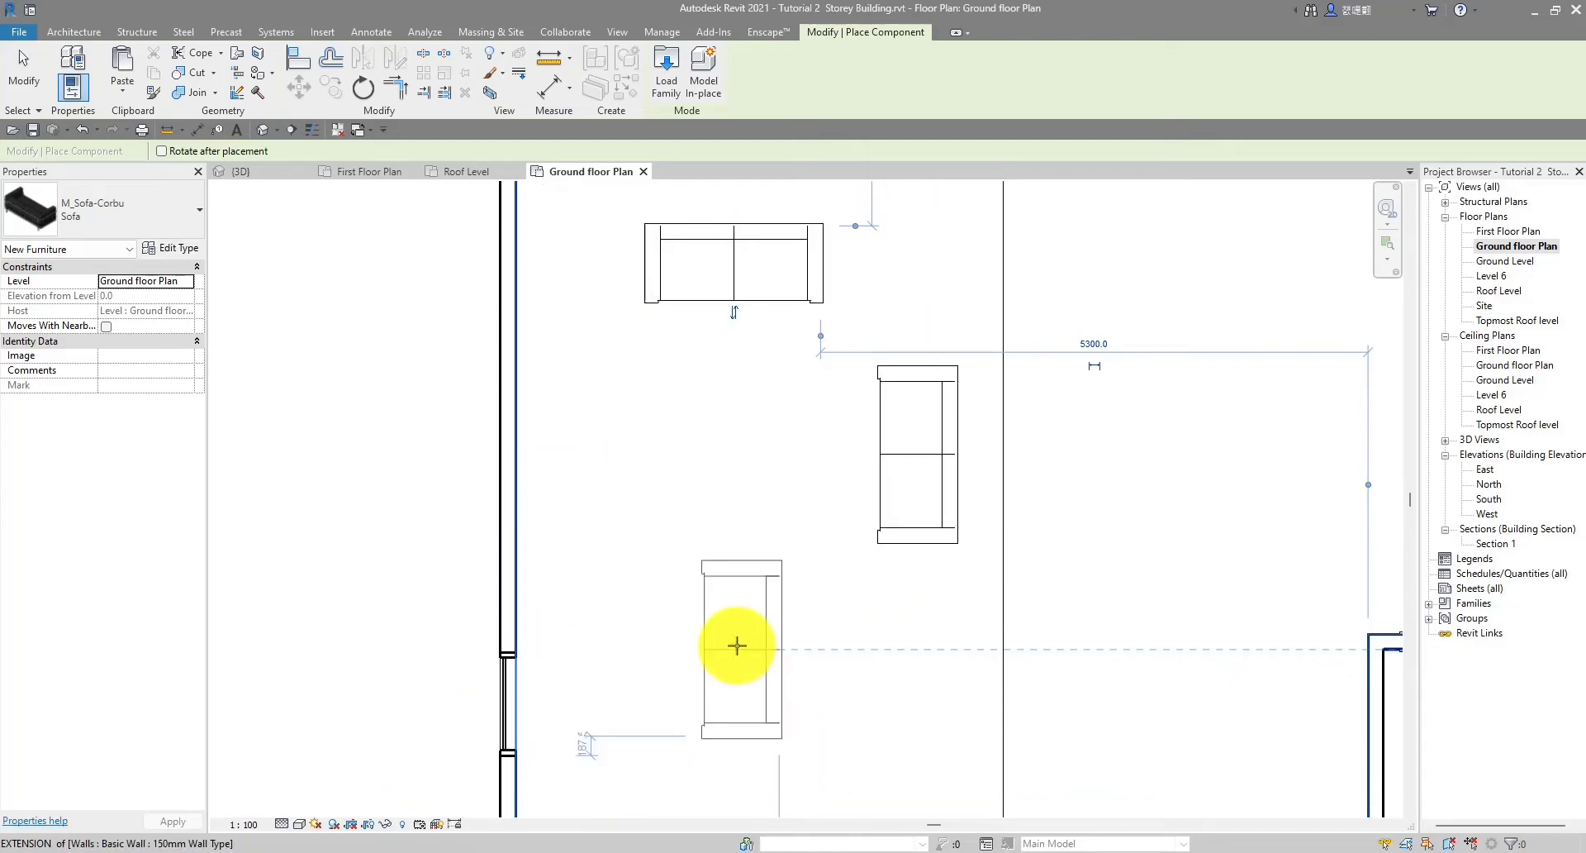
pyautogui.press('space')
pyautogui.press('space')
pyautogui.press('space')
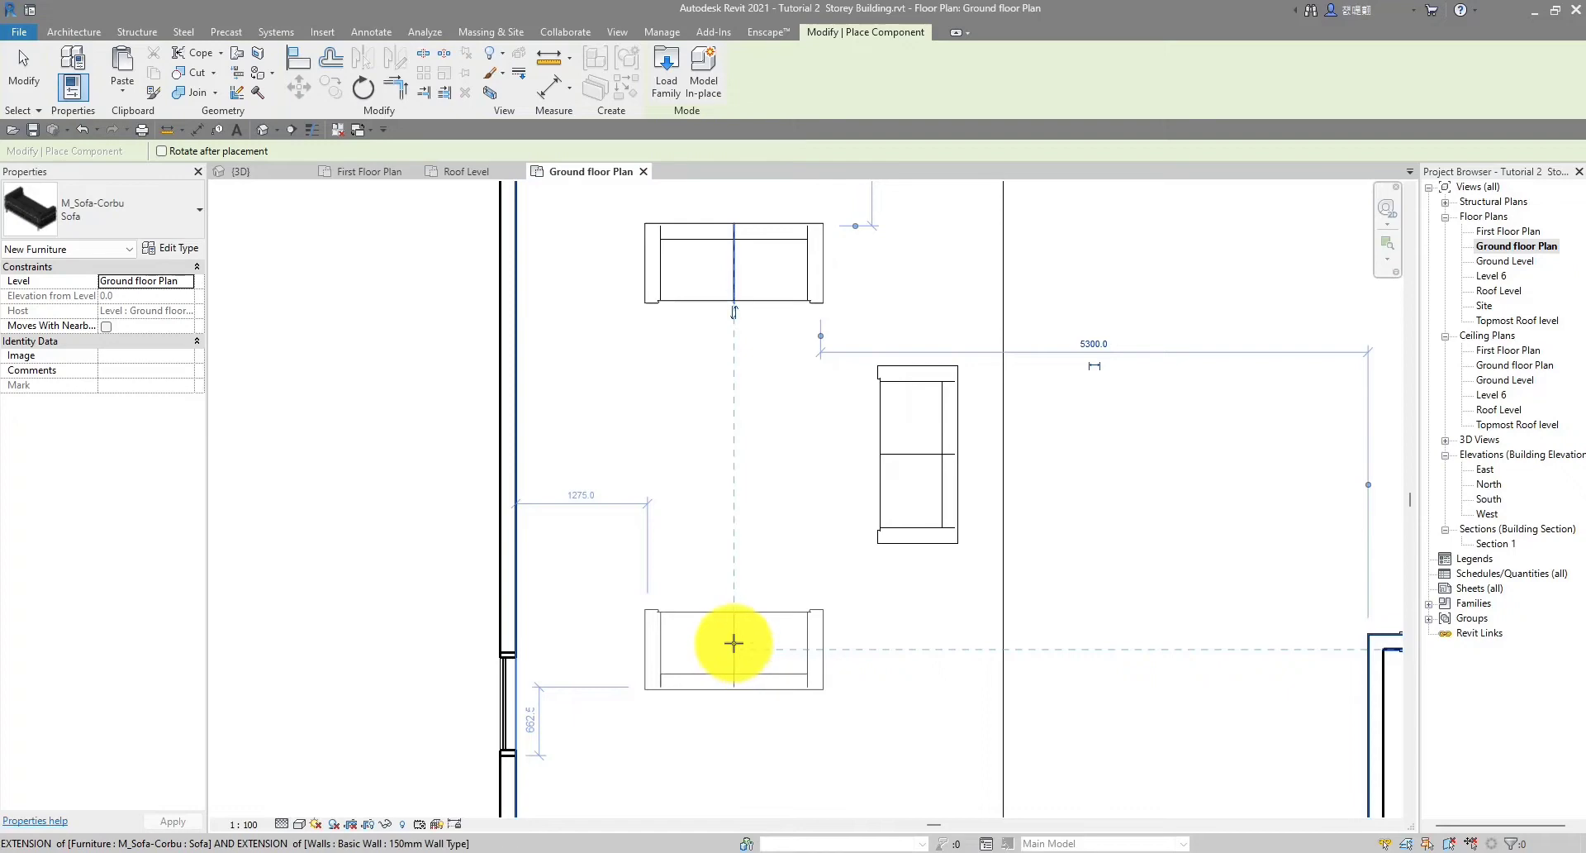
pyautogui.click(734, 628)
pyautogui.scroll(-1, 743, 418)
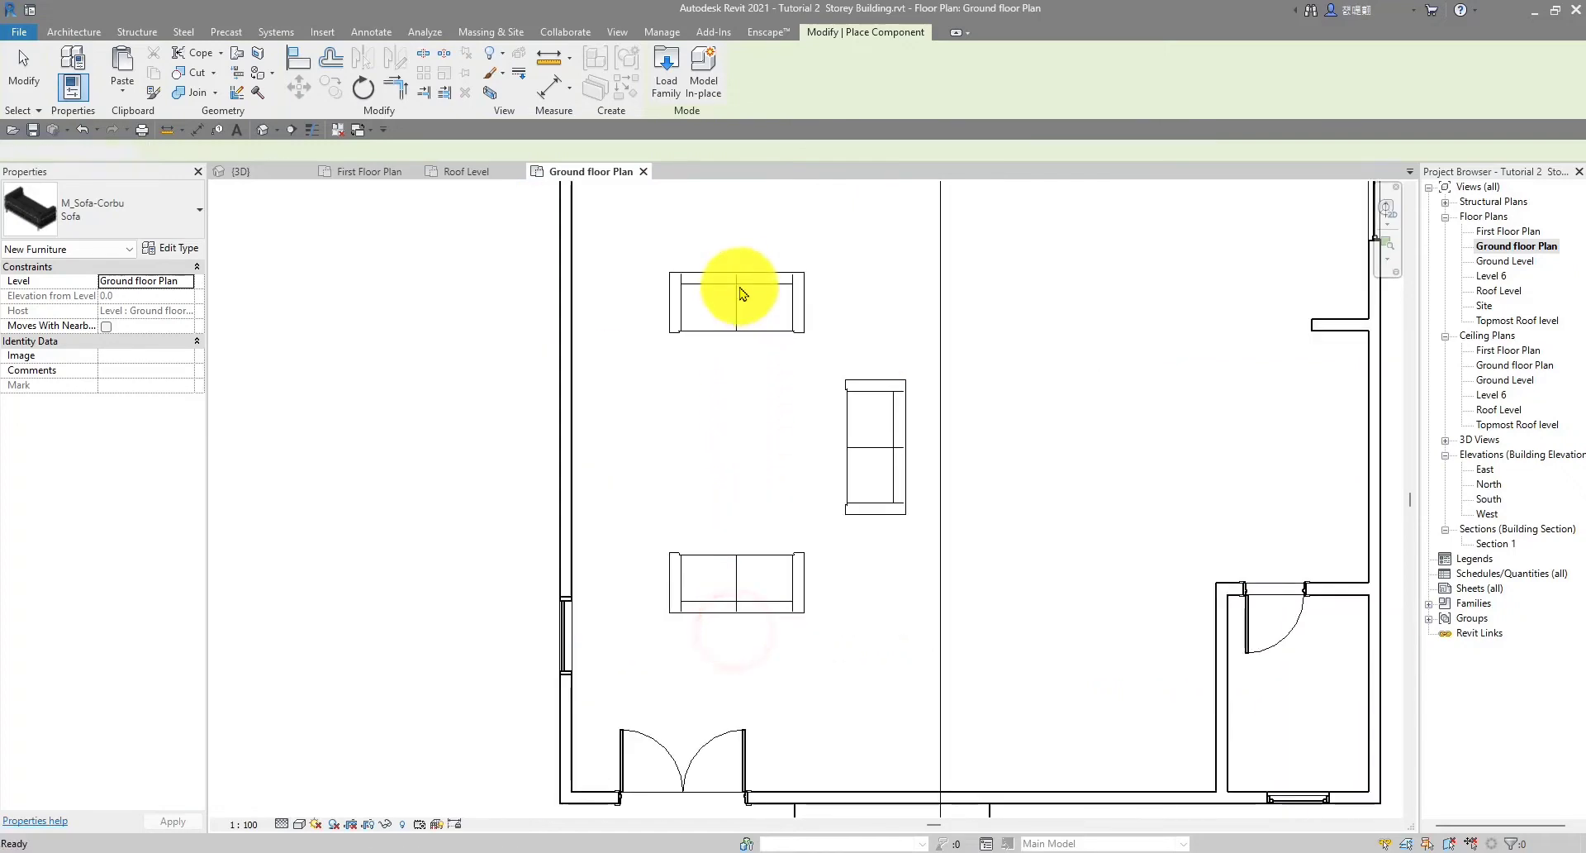
pyautogui.press('Escape')
pyautogui.press('Escape')
# Move the north sofa slightly south and the south sofa slightly north to bring the facing pair closer together
pyautogui.click(739, 281)
pyautogui.scroll(2, 740, 281)
pyautogui.moveTo(797, 279); pyautogui.dragTo(807, 330)
pyautogui.click(814, 761)
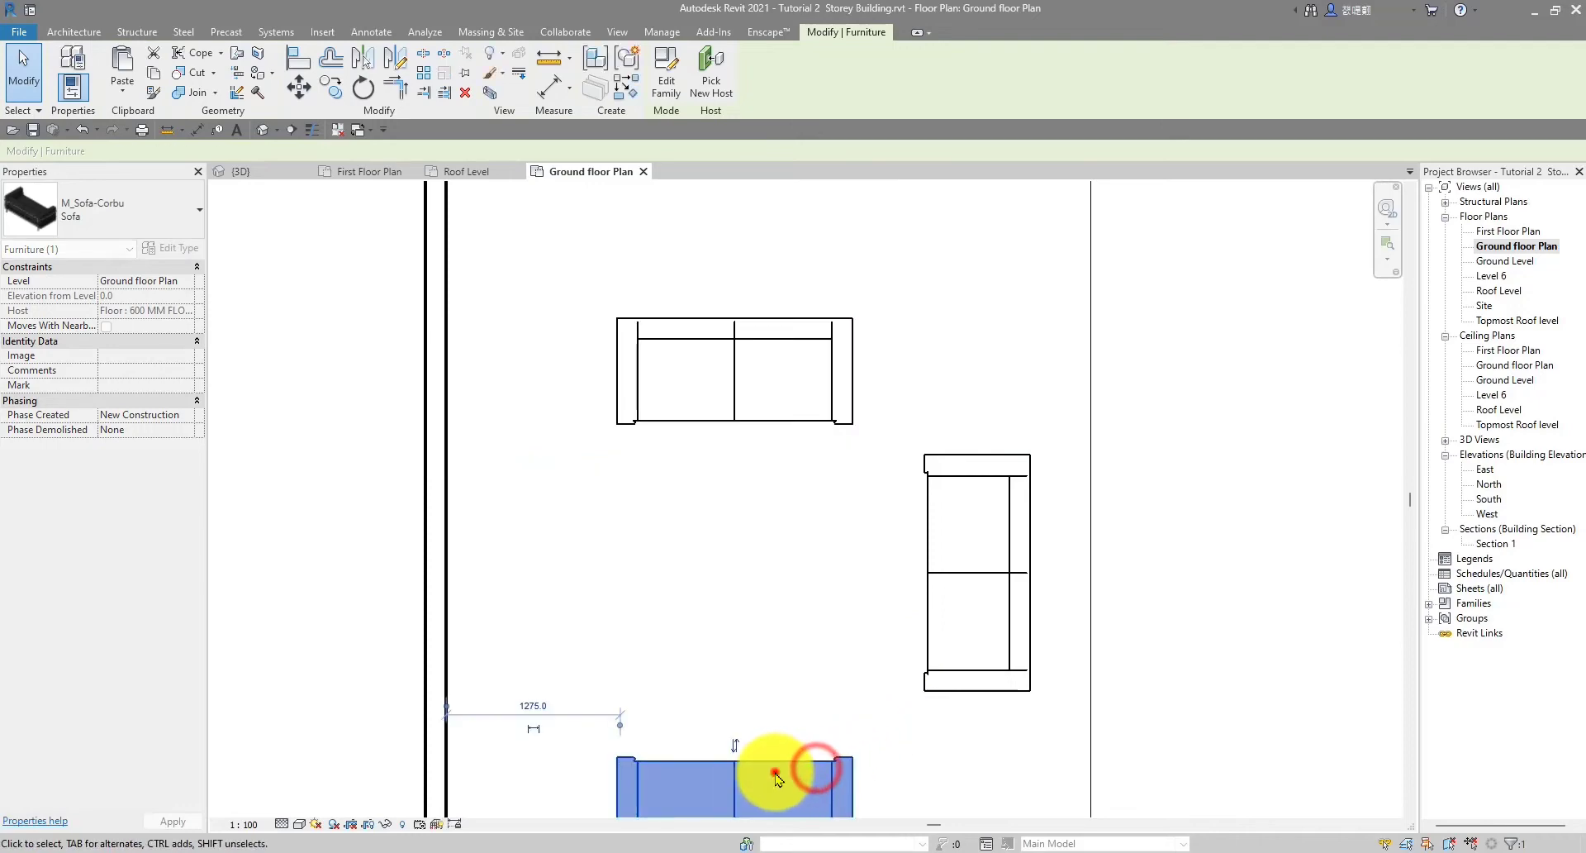
pyautogui.click(777, 772)
pyautogui.click(776, 767)
pyautogui.moveTo(771, 758); pyautogui.dragTo(783, 729)
pyautogui.click(744, 648)
pyautogui.scroll(-5, 708, 531)
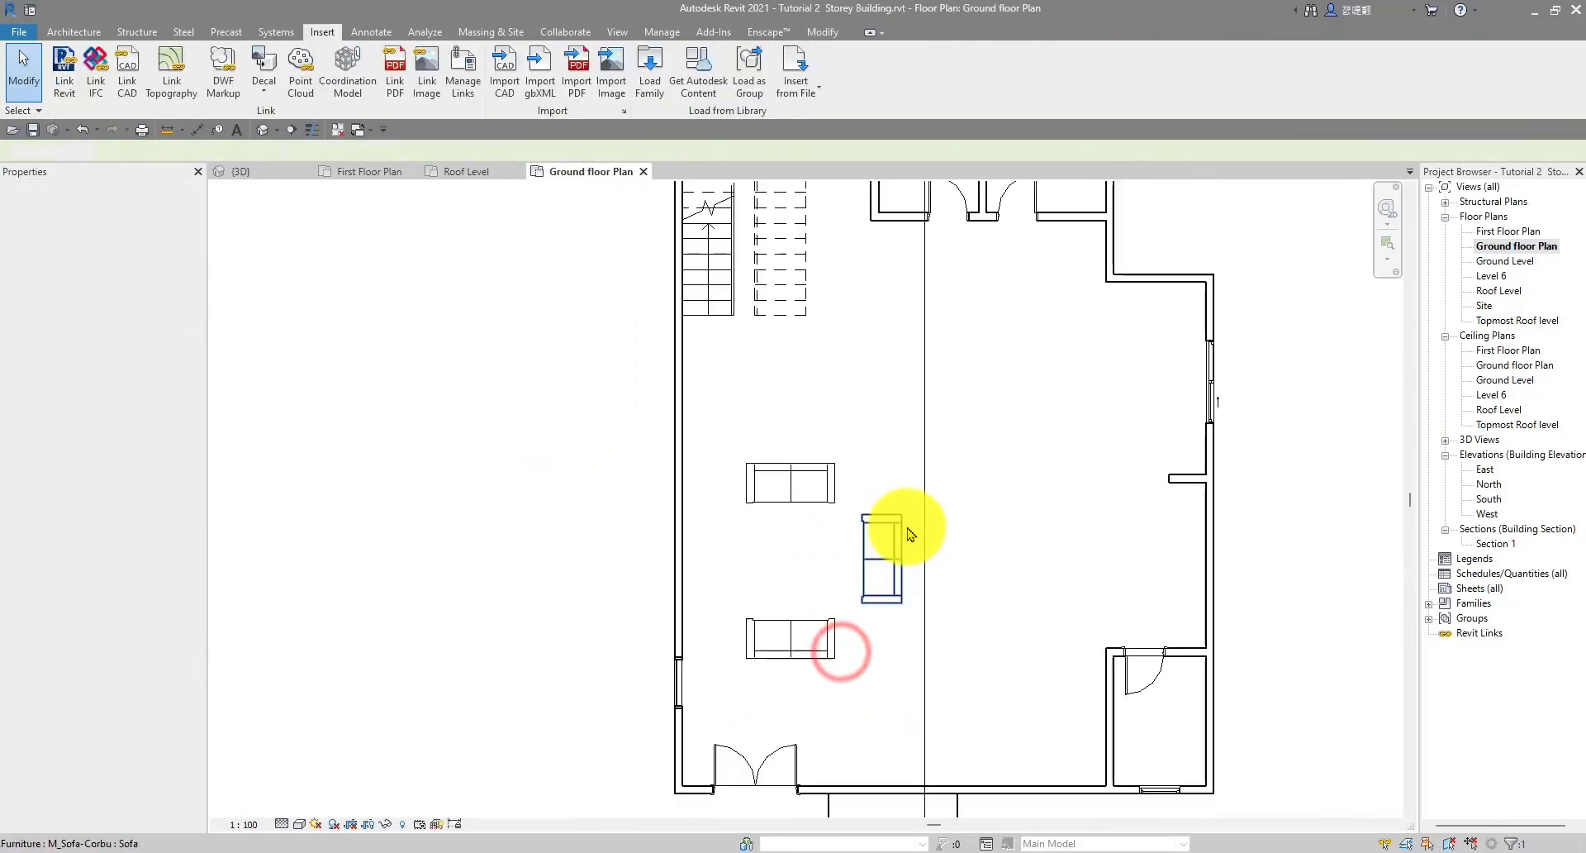
# Examine the ground floor plan around the sofa group, the south-east corner room, the east window and the overall layout
pyautogui.scroll(4, 727, 514)
pyautogui.scroll(1, 726, 508)
pyautogui.scroll(-5, 775, 599)
pyautogui.moveTo(775, 599); pyautogui.dragTo(853, 533, button='middle')
pyautogui.scroll(-3, 1038, 501)
pyautogui.scroll(5, 723, 506)
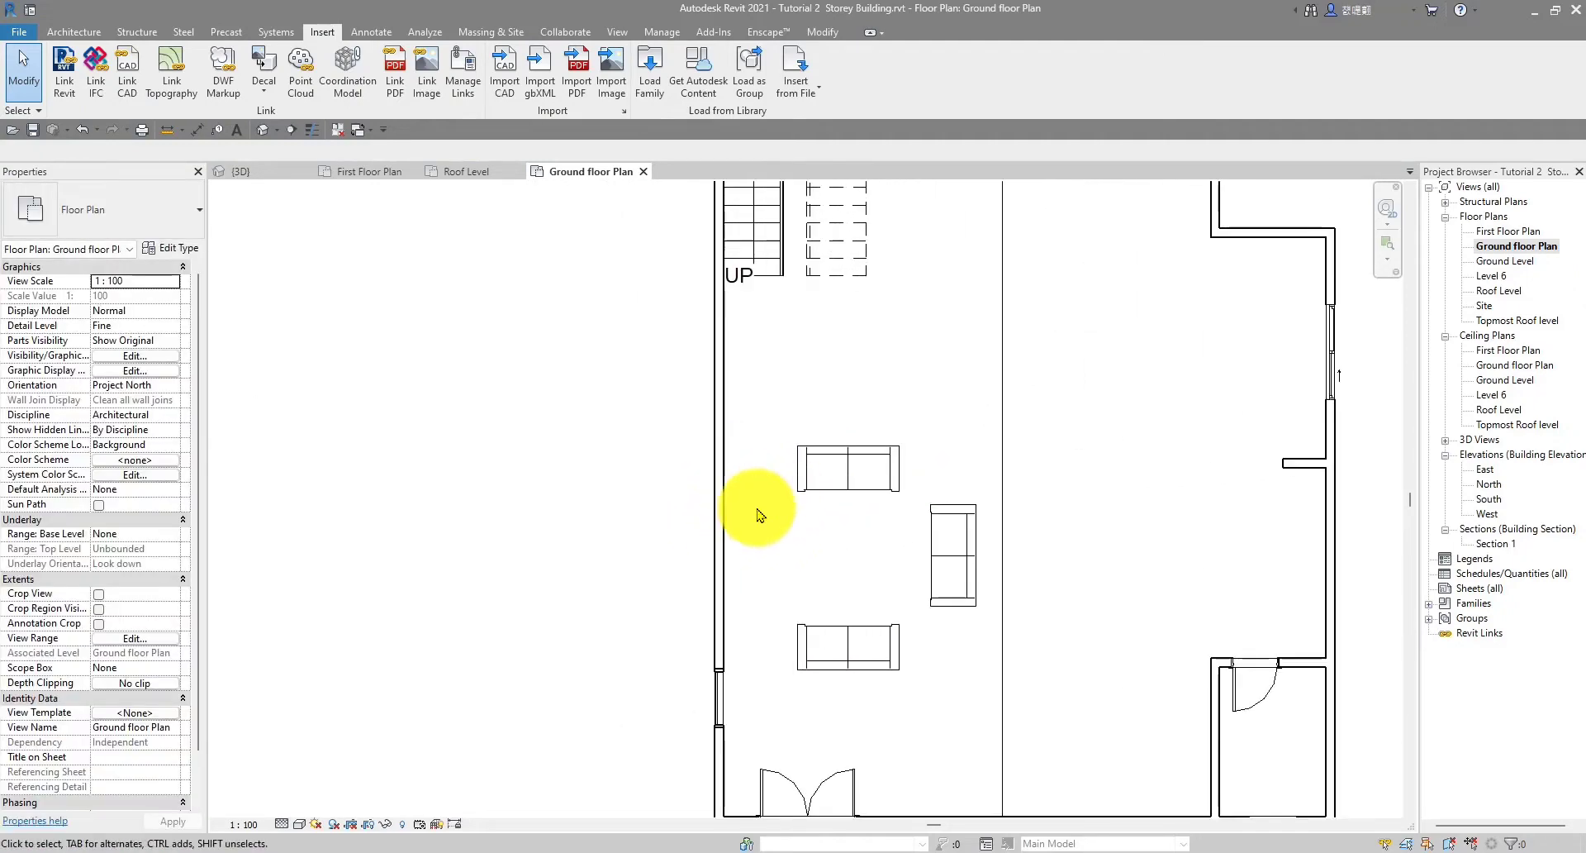
pyautogui.scroll(-5, 755, 549)
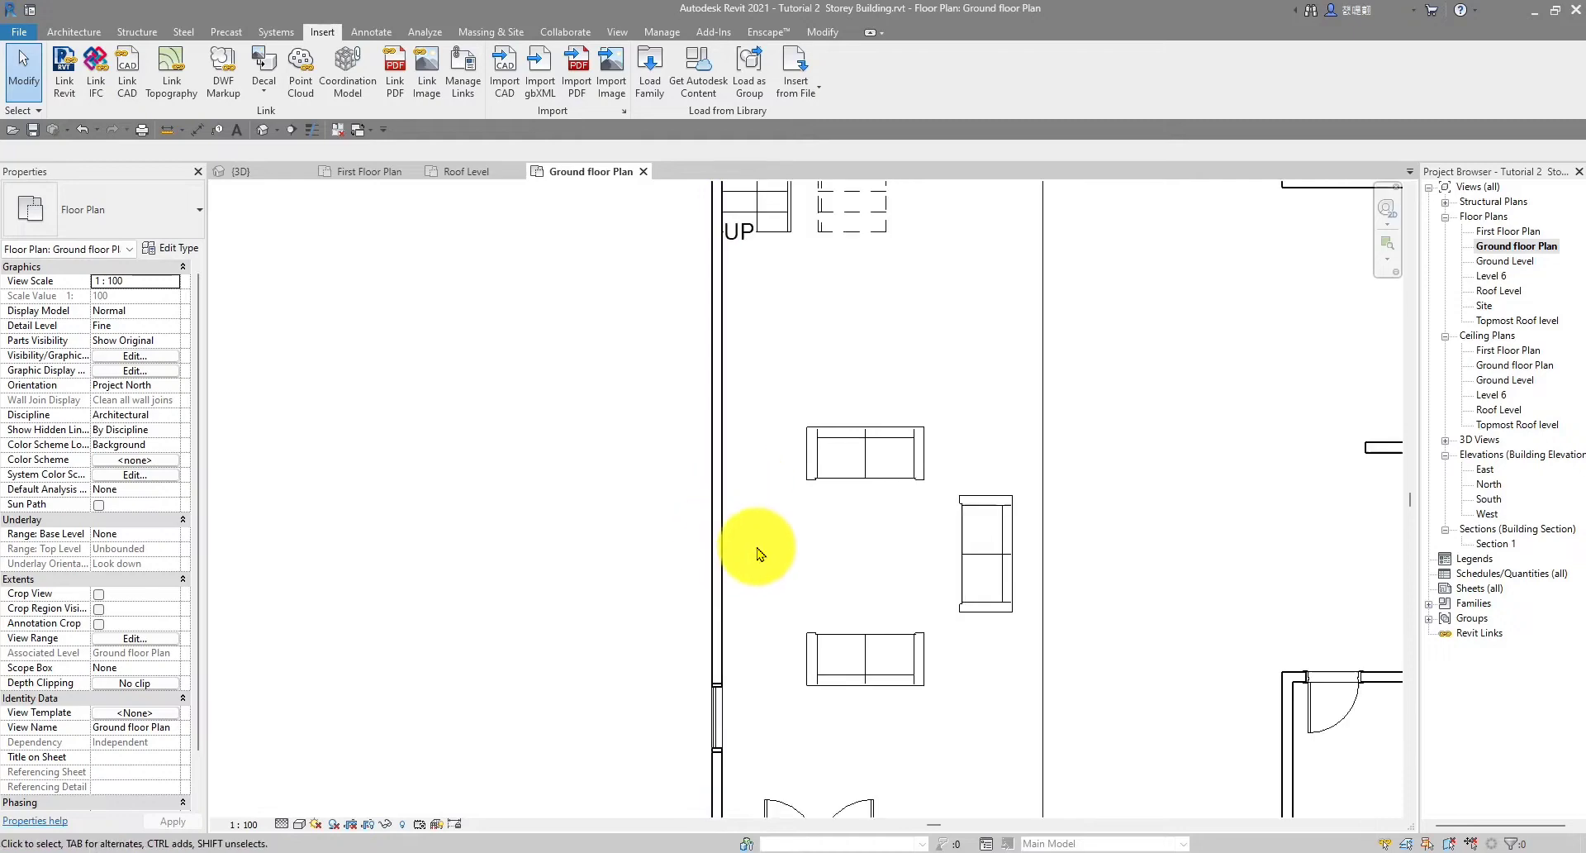
pyautogui.moveTo(927, 694); pyautogui.dragTo(854, 621, button='middle')
pyautogui.scroll(5, 872, 699)
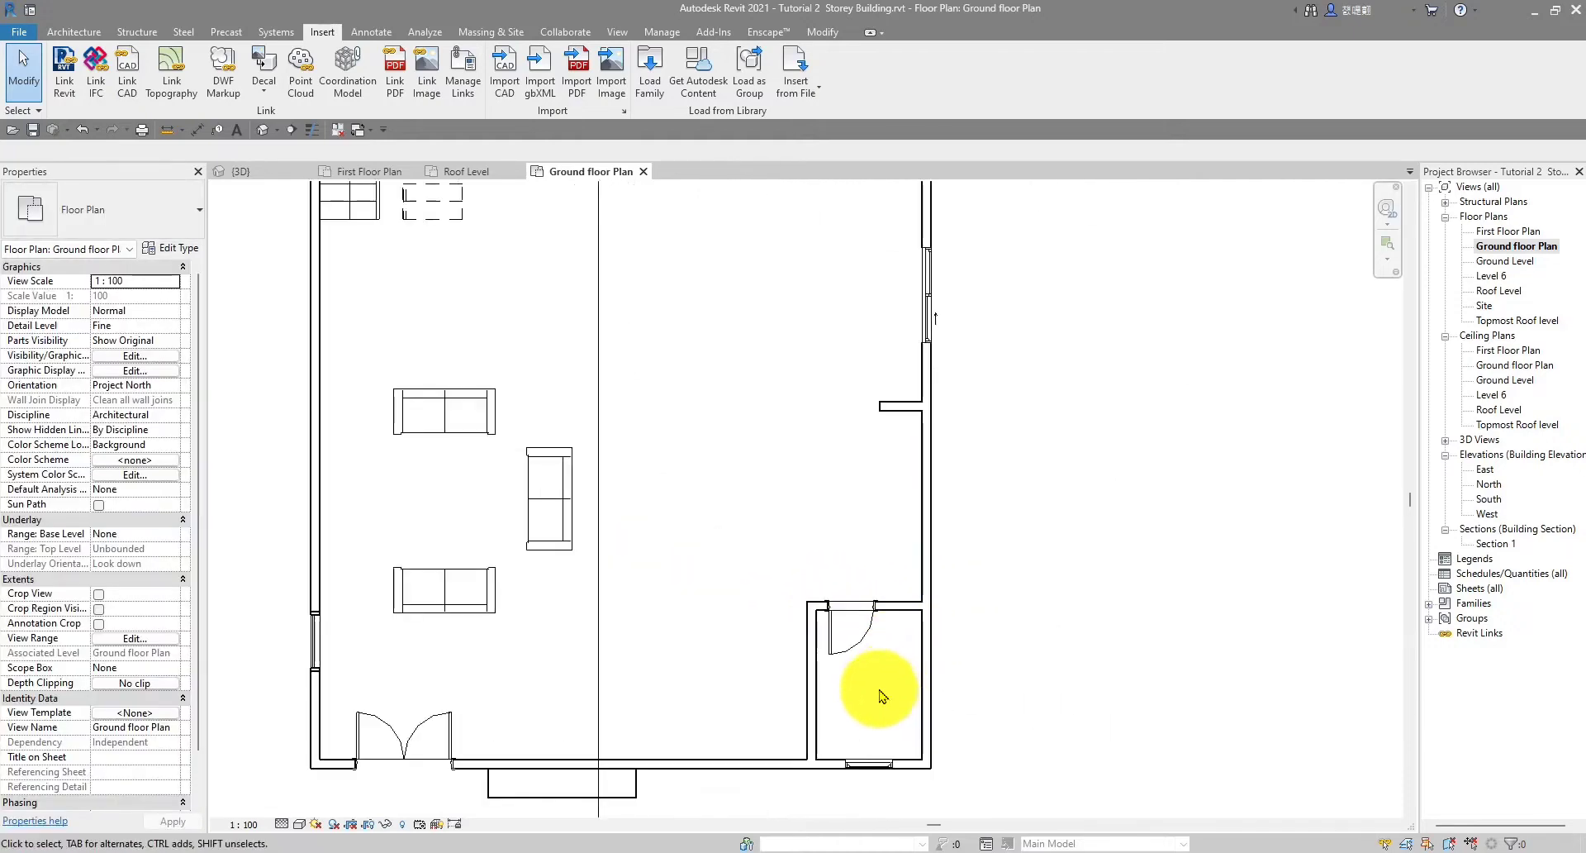
pyautogui.moveTo(707, 470); pyautogui.dragTo(898, 593, button='middle')
pyautogui.scroll(-2, 896, 594)
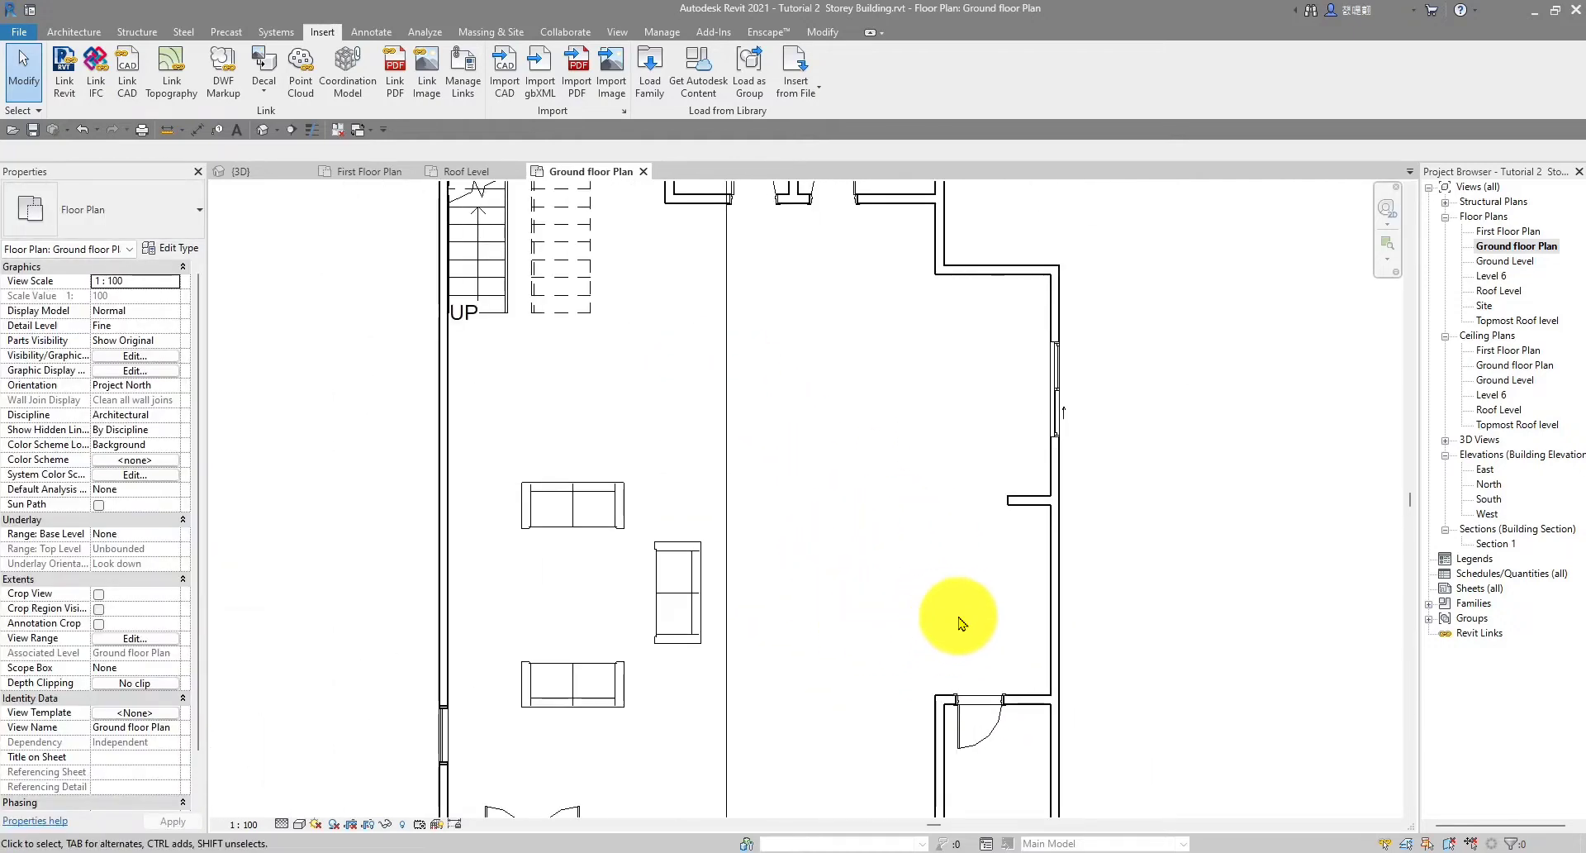
pyautogui.scroll(-3, 851, 562)
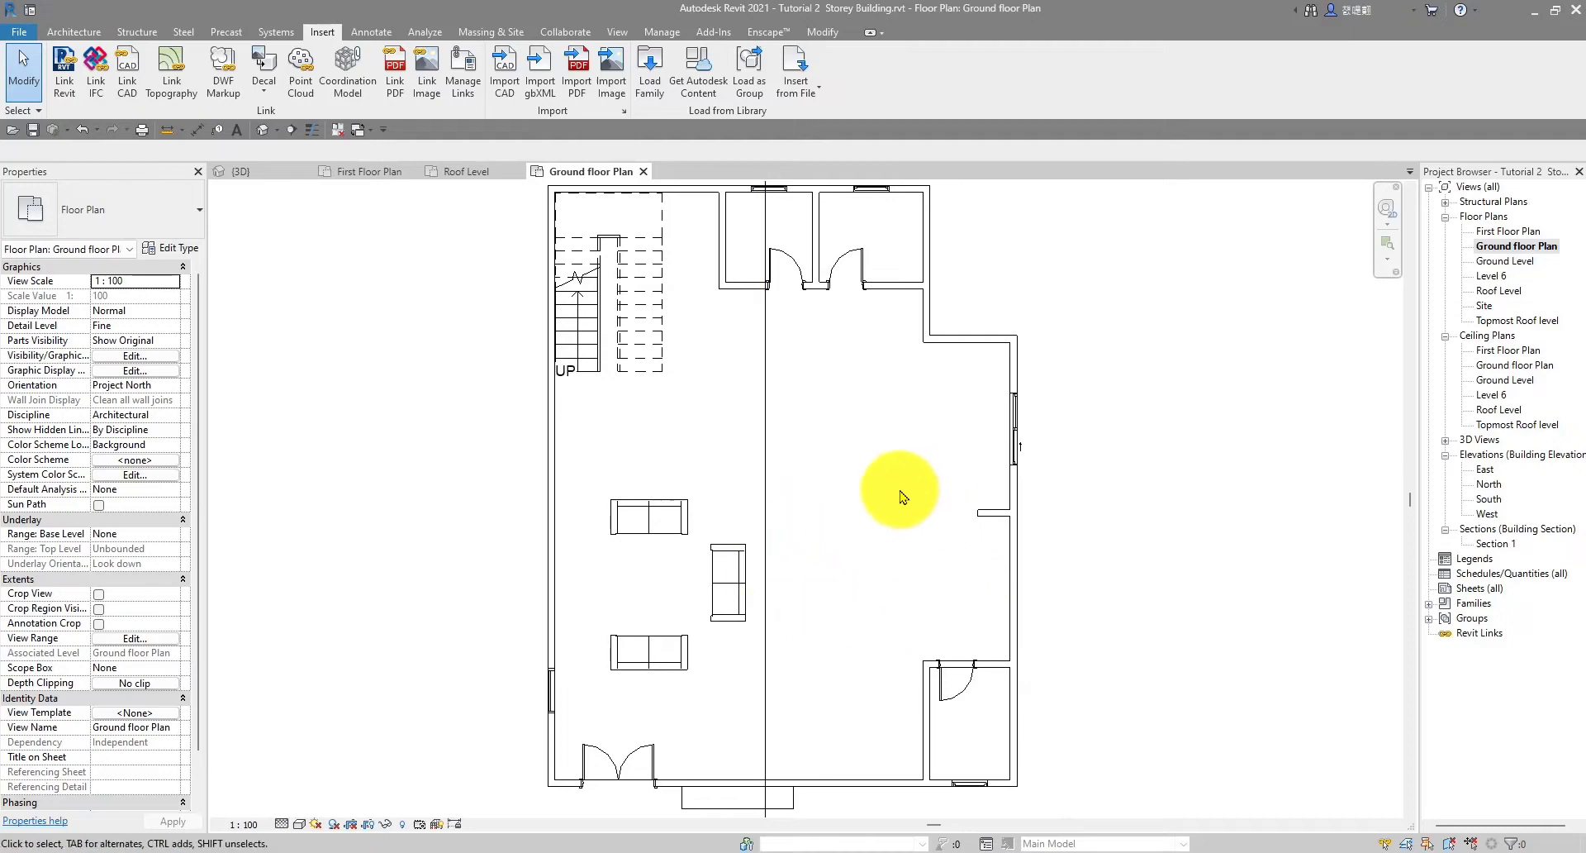
pyautogui.scroll(1, 912, 492)
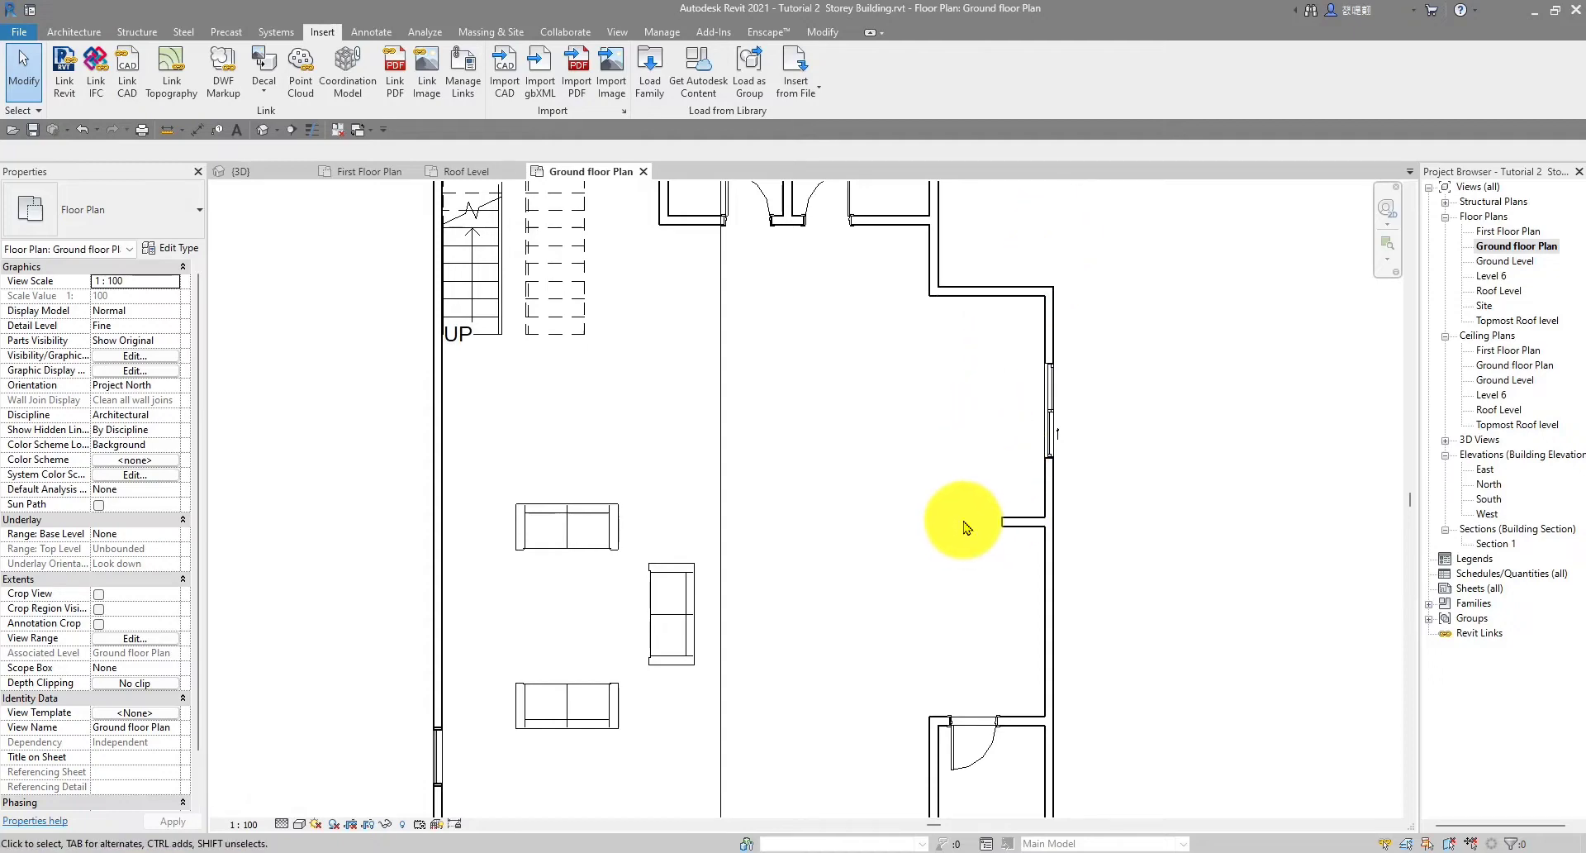
pyautogui.scroll(-1, 992, 487)
pyautogui.scroll(4, 1051, 438)
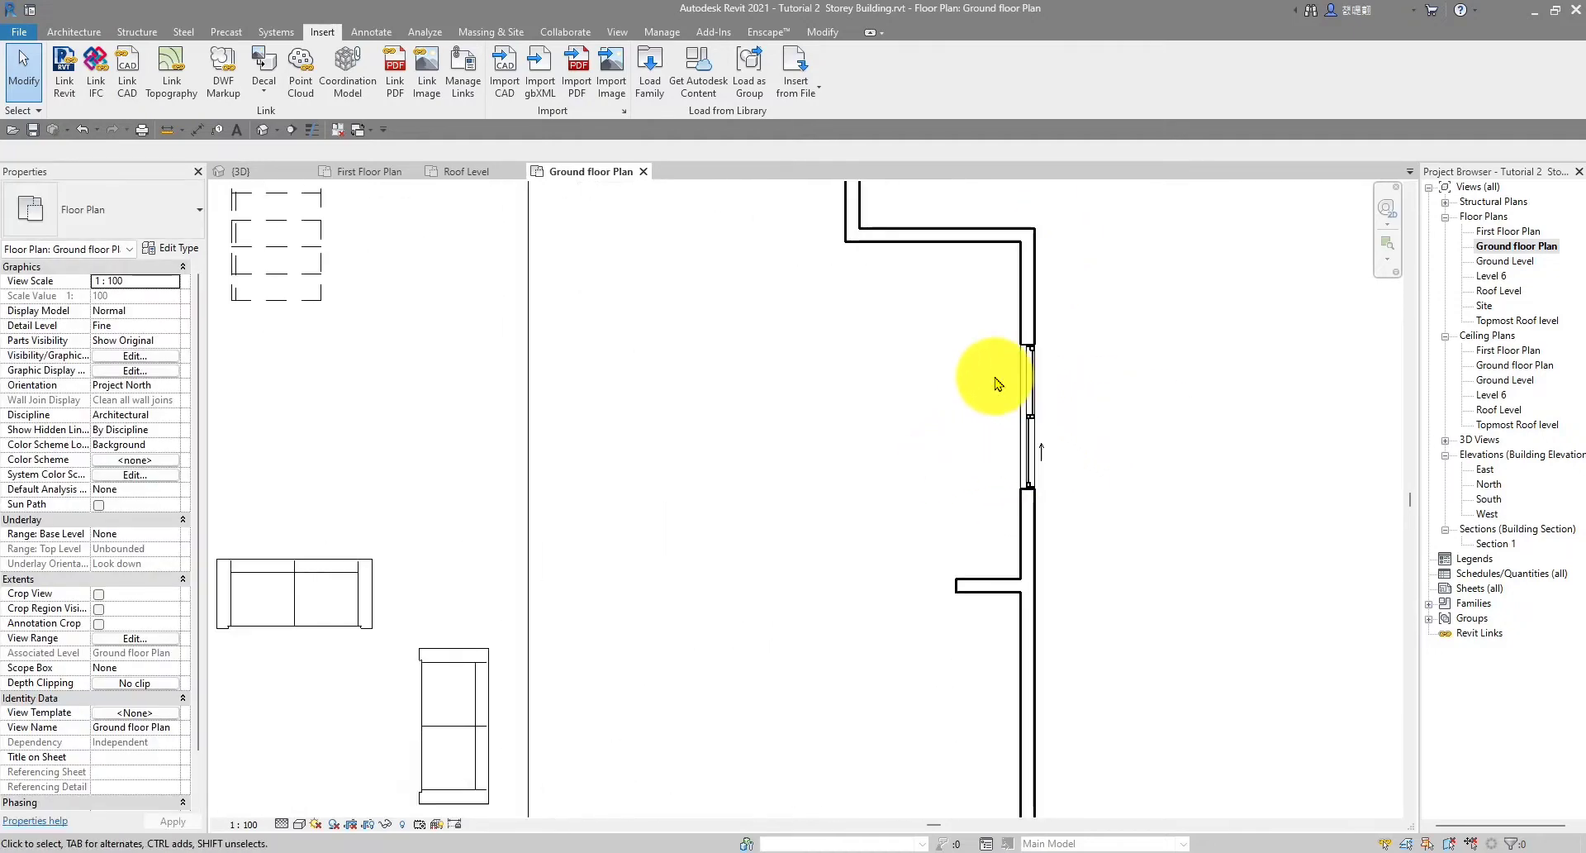
pyautogui.scroll(-2, 1050, 518)
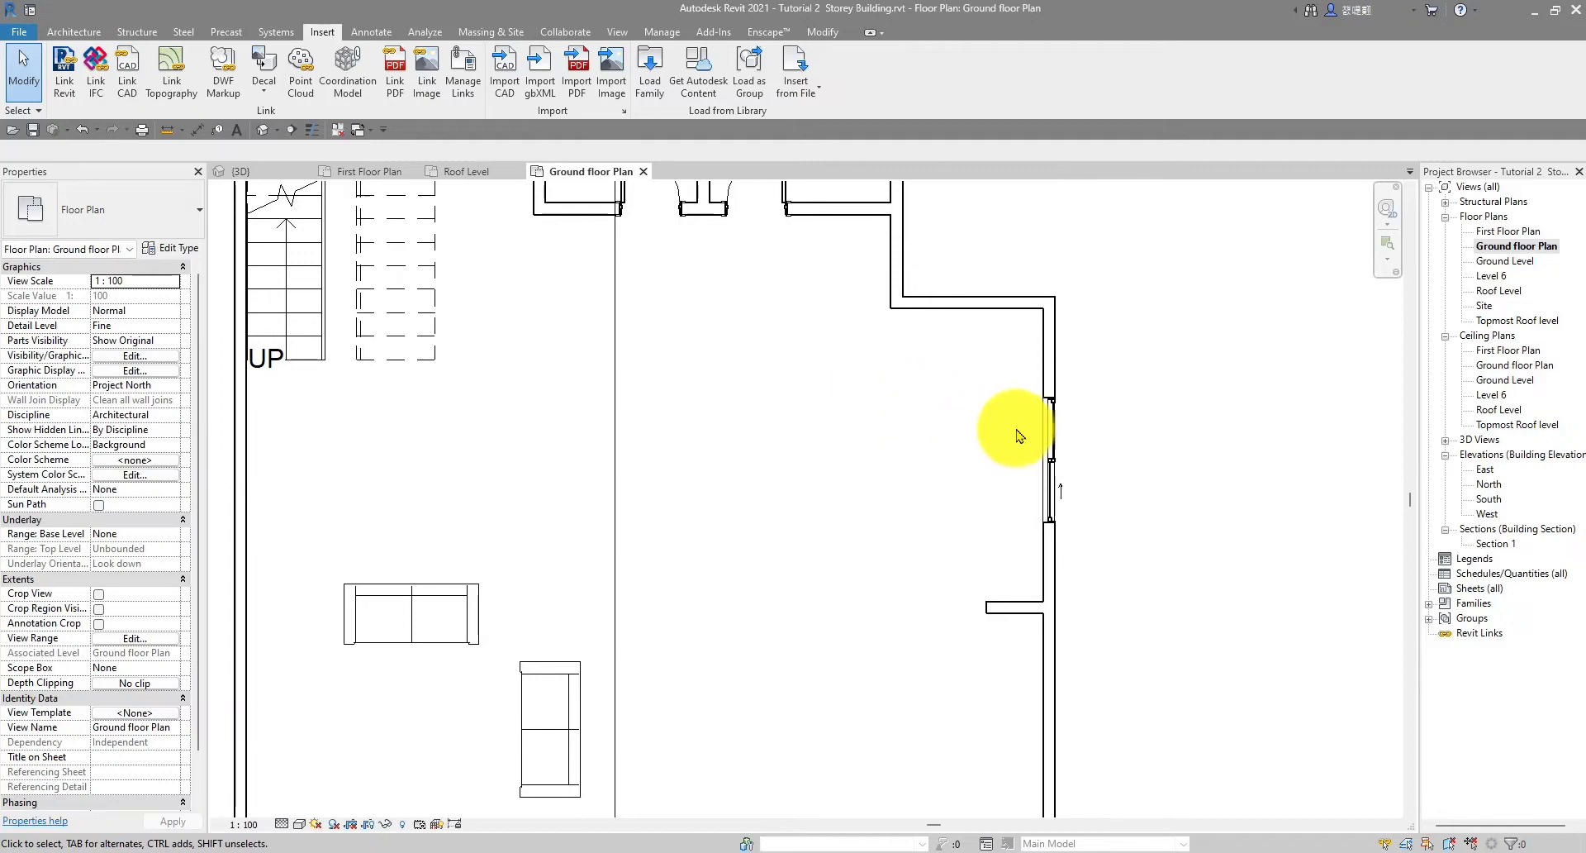
pyautogui.moveTo(1003, 424); pyautogui.dragTo(999, 426, button='middle')
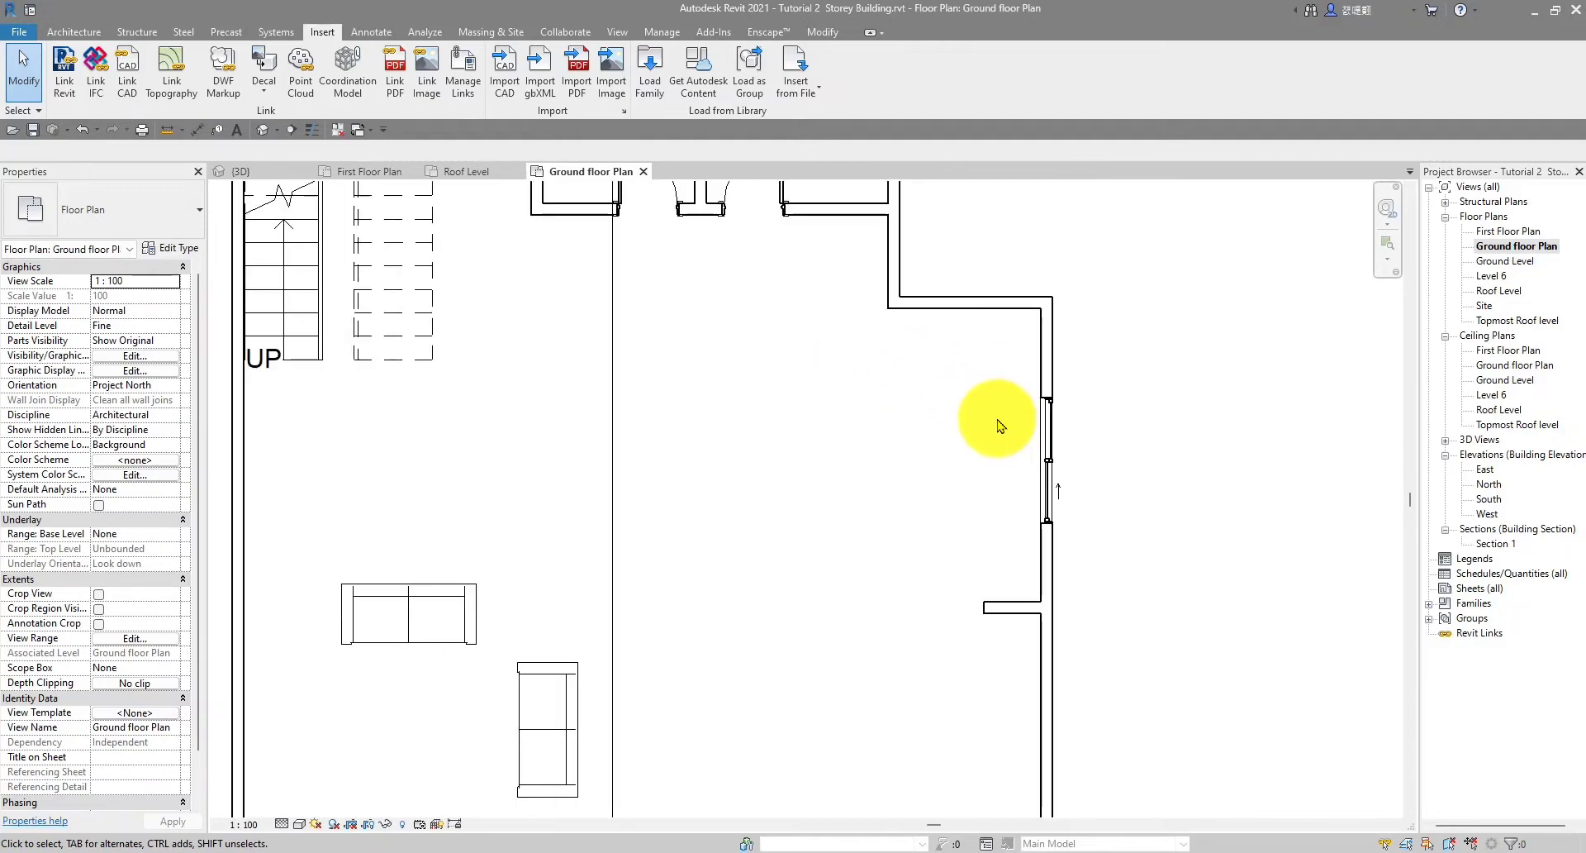
pyautogui.scroll(-5, 1000, 425)
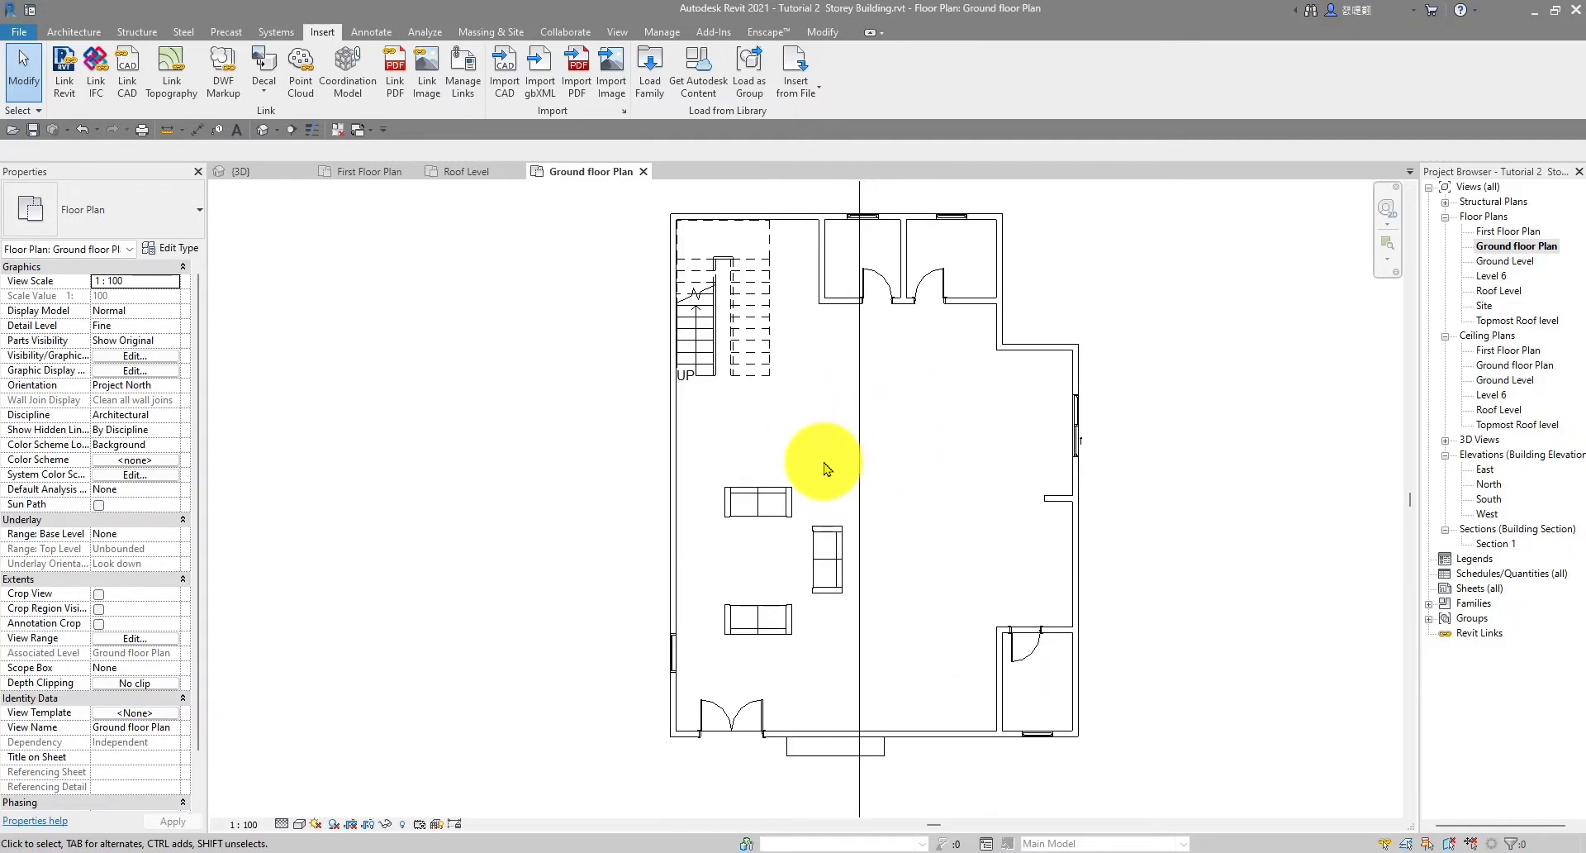
pyautogui.scroll(1, 826, 469)
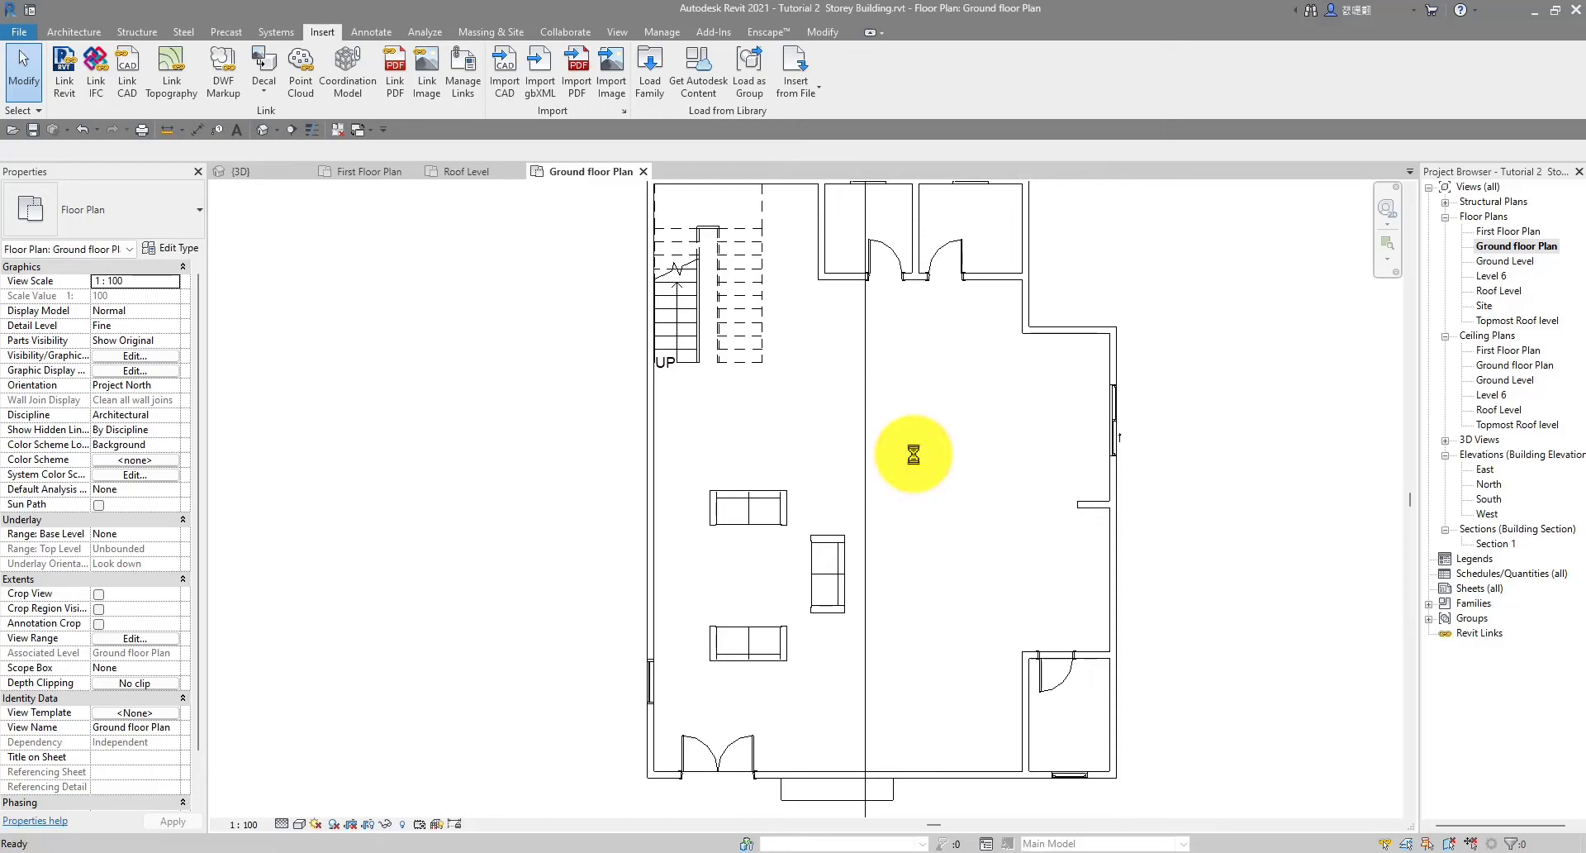
pyautogui.scroll(-3, 805, 440)
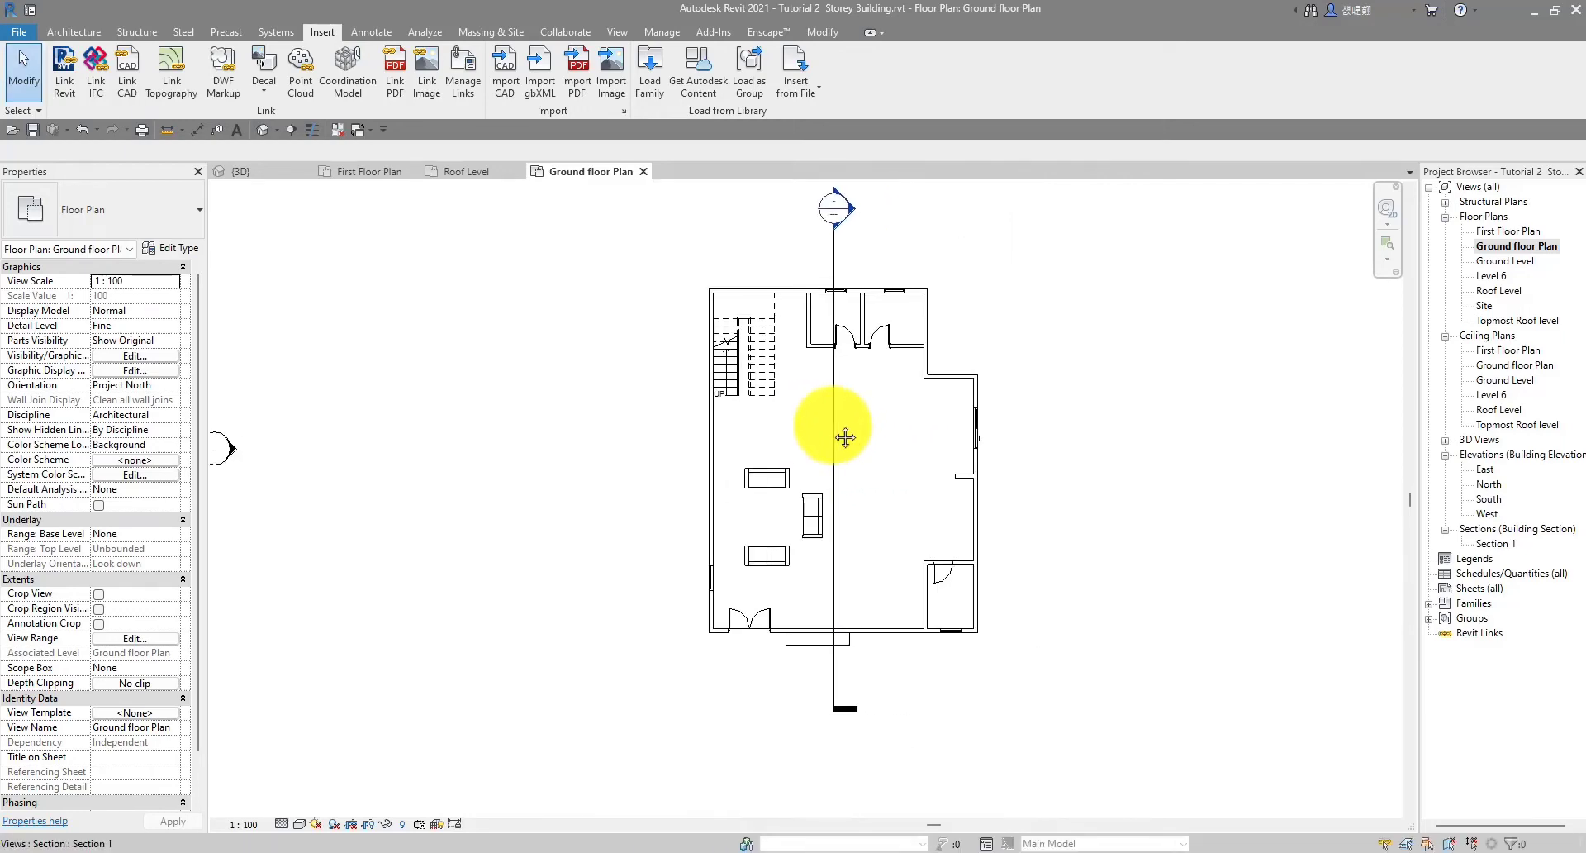
# Open the 3D view and inspect the building's front facade, rear and side walls, and roof
pyautogui.click(252, 173)
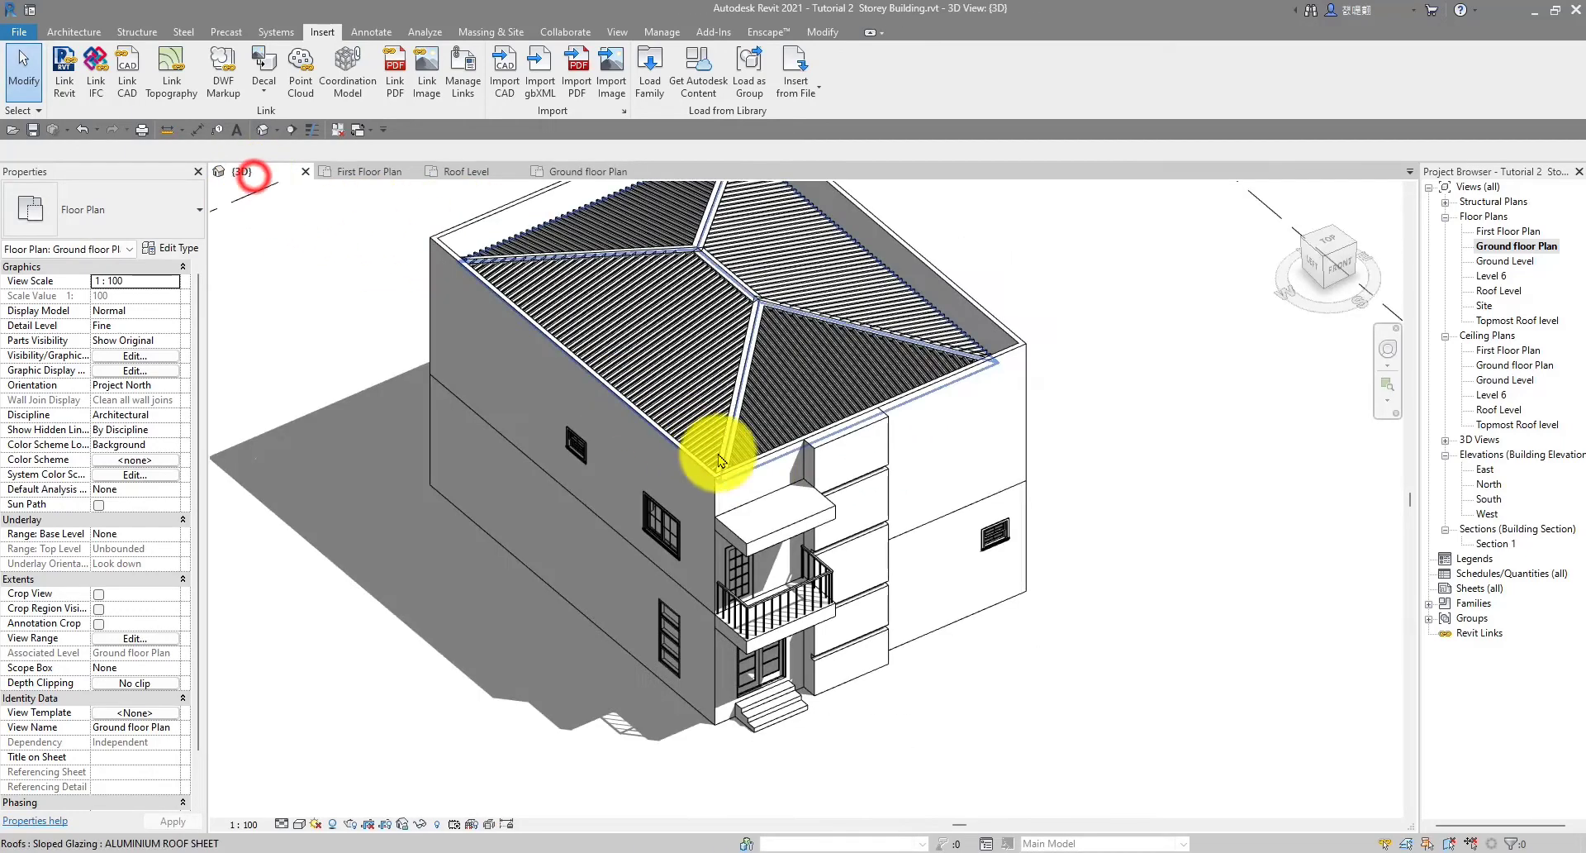
pyautogui.keyDown('shift'); pyautogui.moveTo(779, 493); pyautogui.dragTo(552, 513, button='middle'); pyautogui.keyUp('shift')
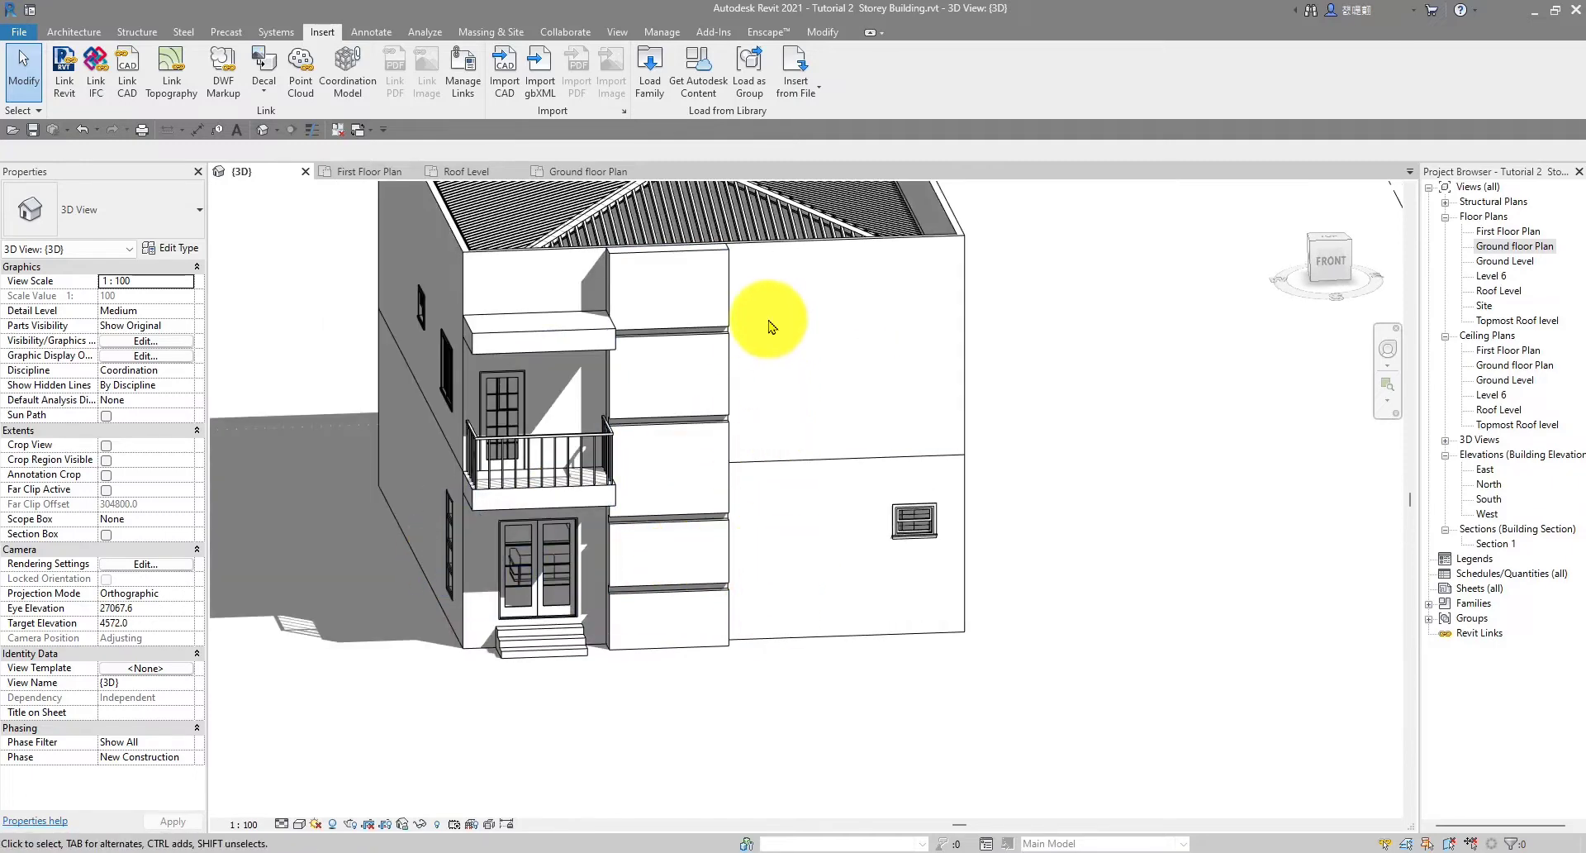
pyautogui.scroll(-2, 743, 562)
pyautogui.keyDown('shift'); pyautogui.moveTo(736, 496); pyautogui.dragTo(777, 484, button='middle'); pyautogui.keyUp('shift')
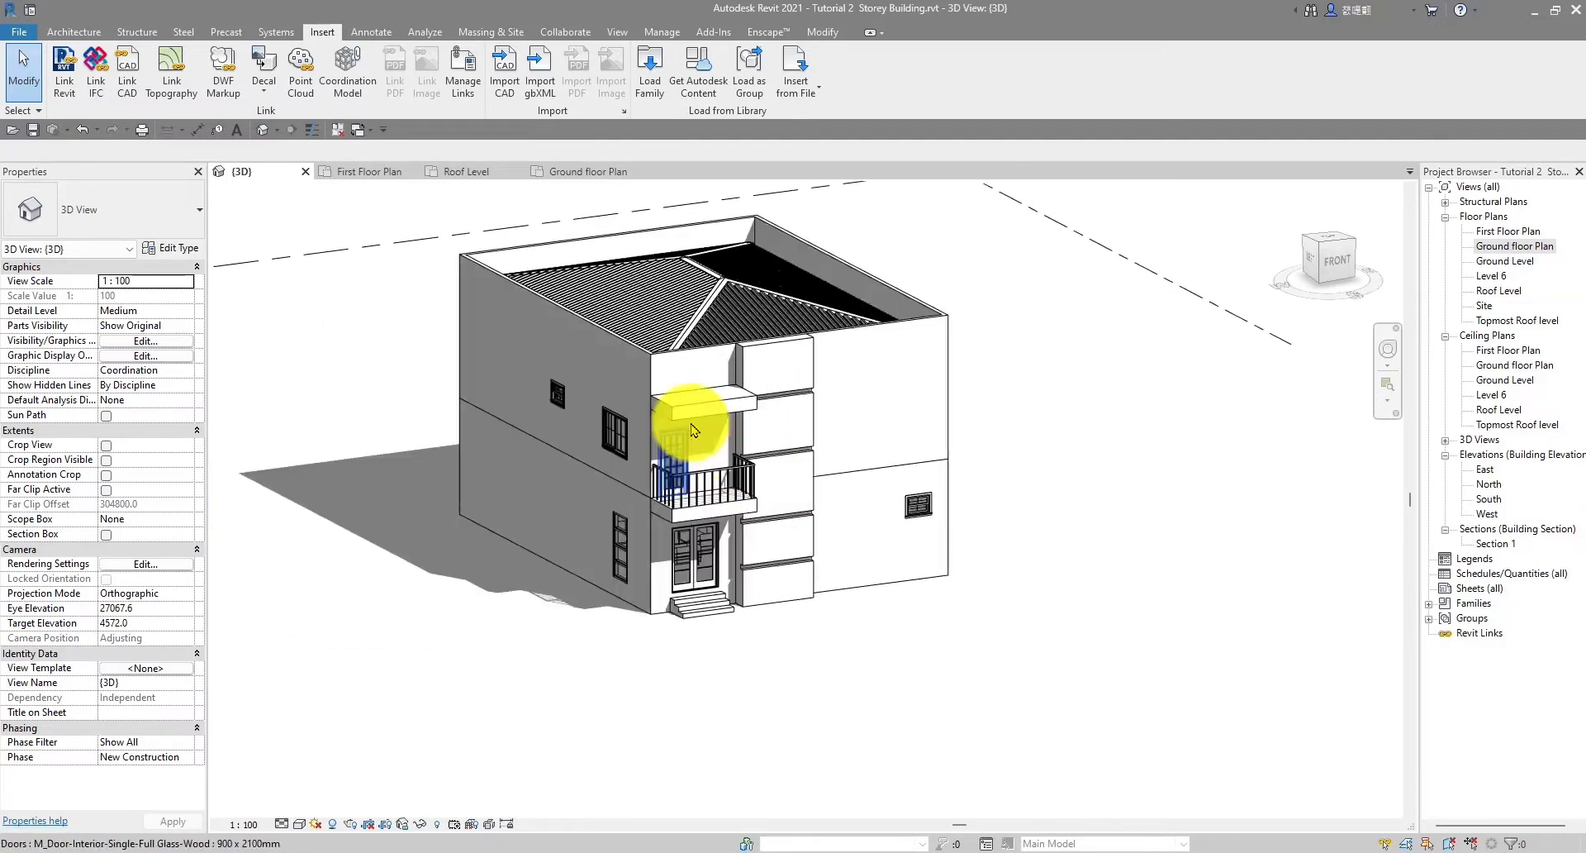
pyautogui.scroll(2, 712, 487)
pyautogui.scroll(-3, 700, 501)
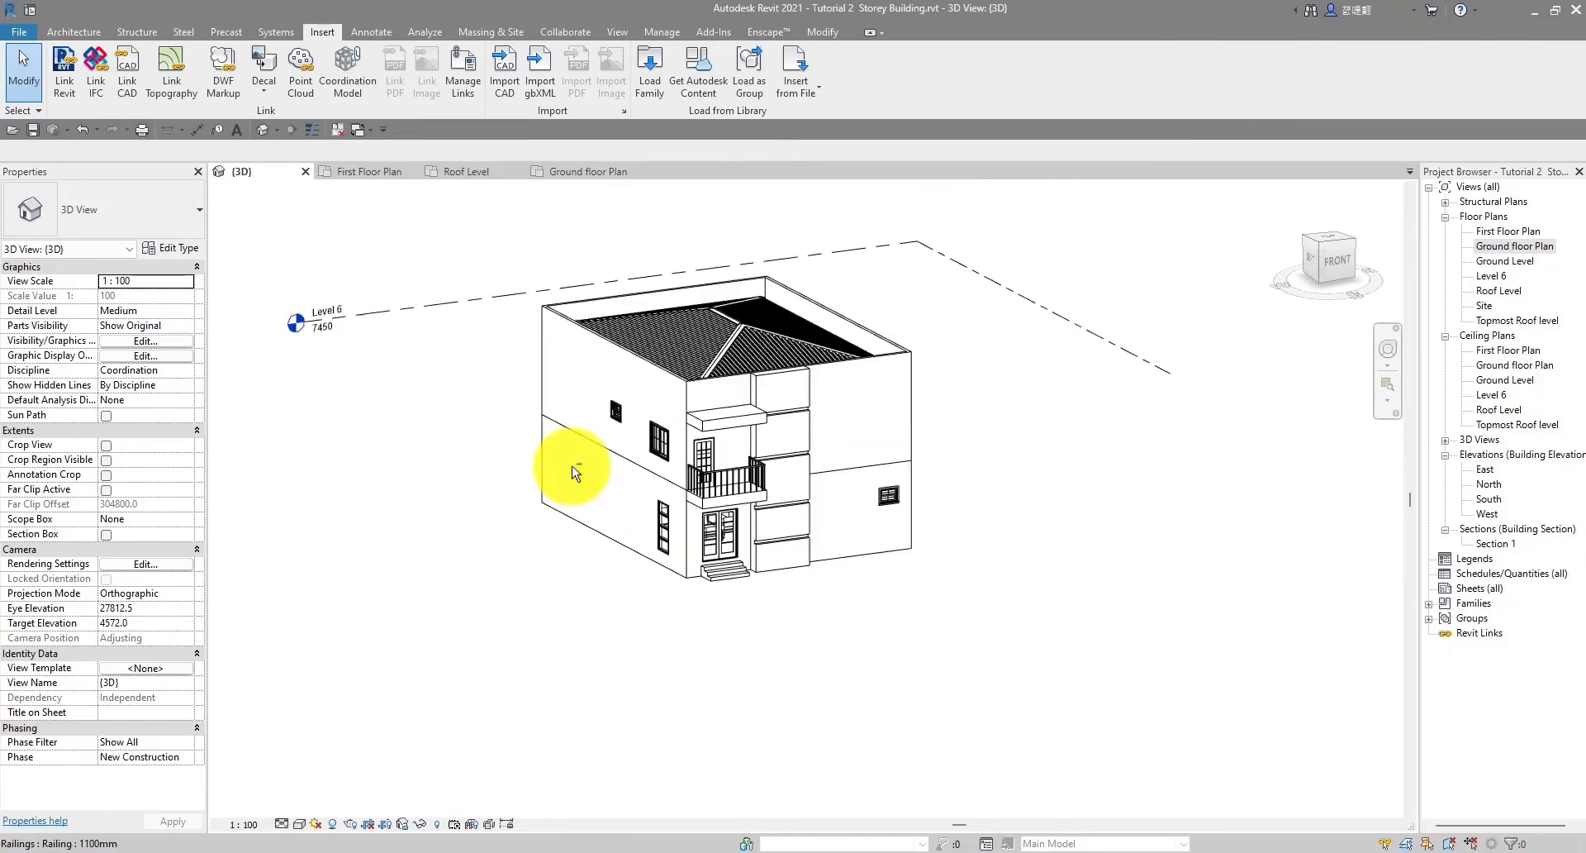
pyautogui.keyDown('shift'); pyautogui.moveTo(942, 572); pyautogui.dragTo(878, 274, button='middle'); pyautogui.keyUp('shift')
pyautogui.scroll(4, 930, 314)
pyautogui.scroll(-4, 984, 413)
pyautogui.moveTo(983, 413); pyautogui.dragTo(1022, 389, button='middle')
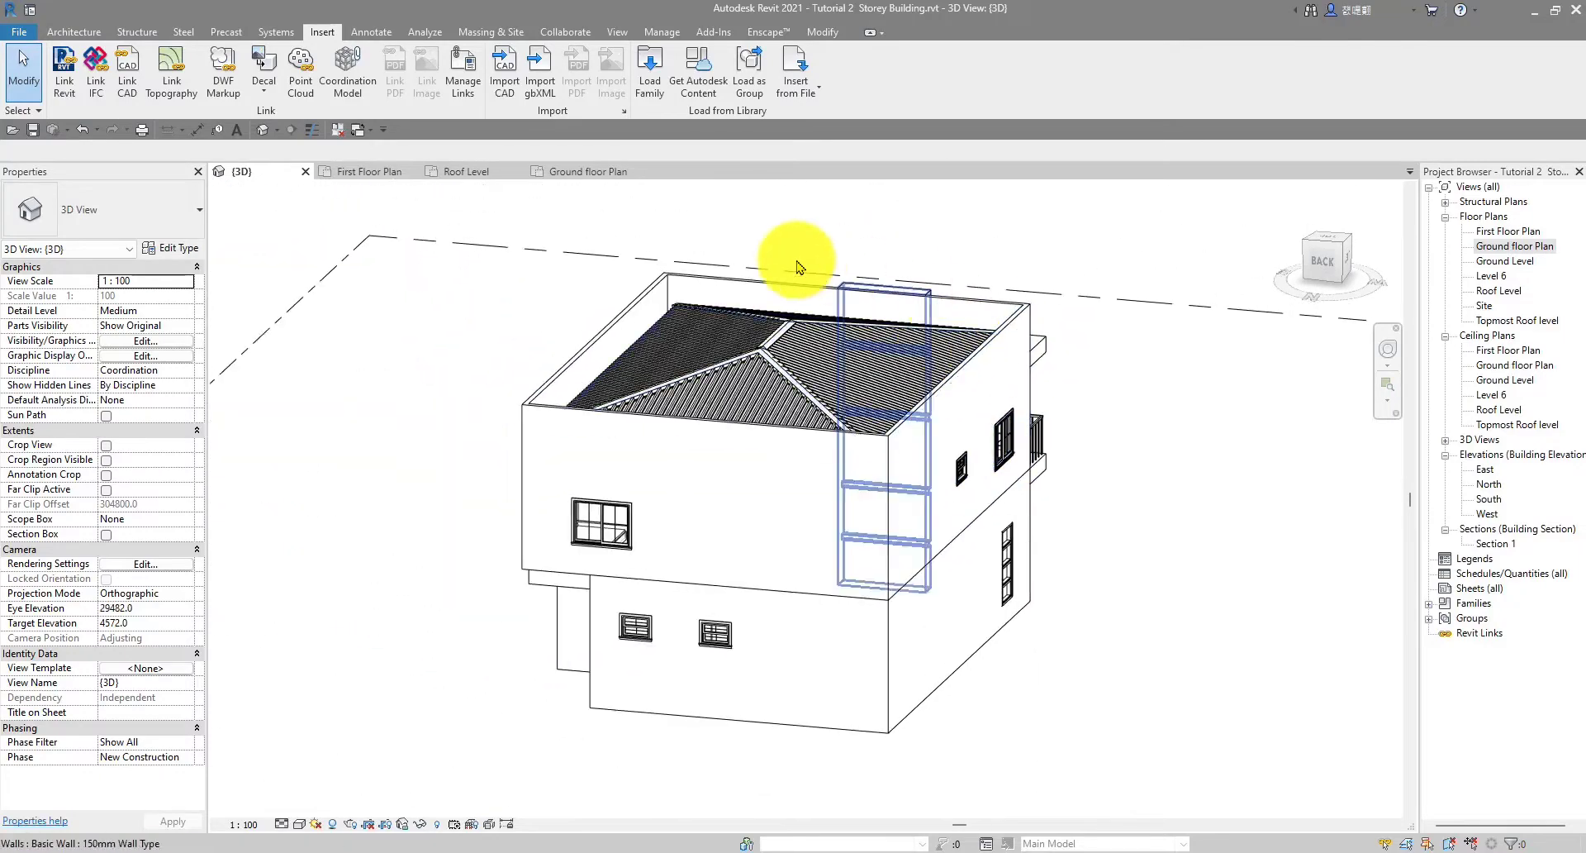
pyautogui.keyDown('shift'); pyautogui.moveTo(900, 312); pyautogui.dragTo(914, 265, button='middle'); pyautogui.keyUp('shift')
pyautogui.scroll(4, 970, 364)
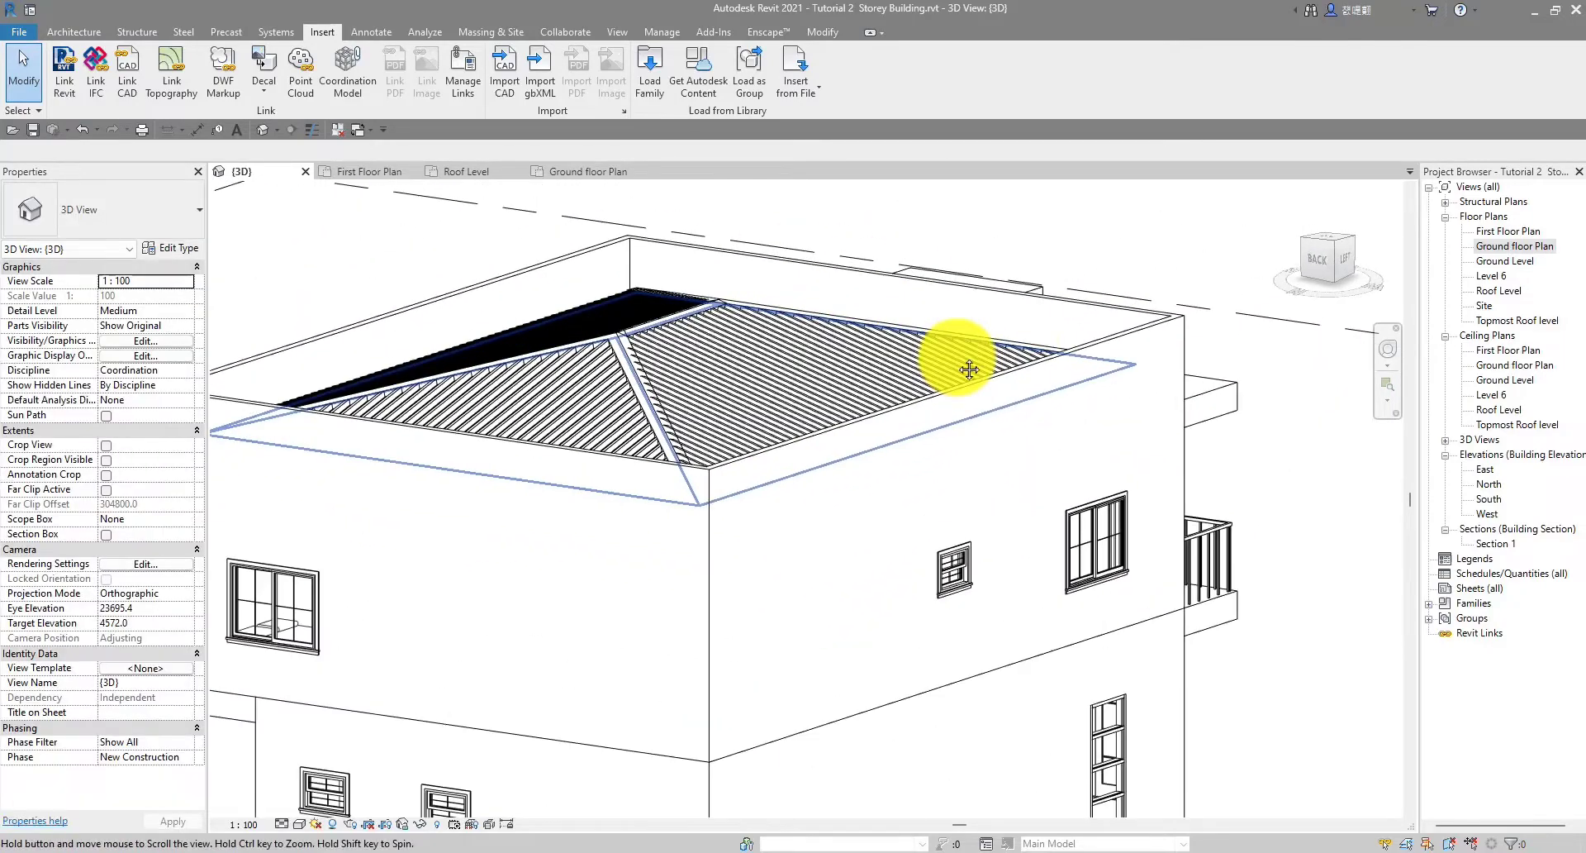
pyautogui.keyDown('shift'); pyautogui.moveTo(1026, 344); pyautogui.dragTo(1064, 322, button='middle'); pyautogui.keyUp('shift')
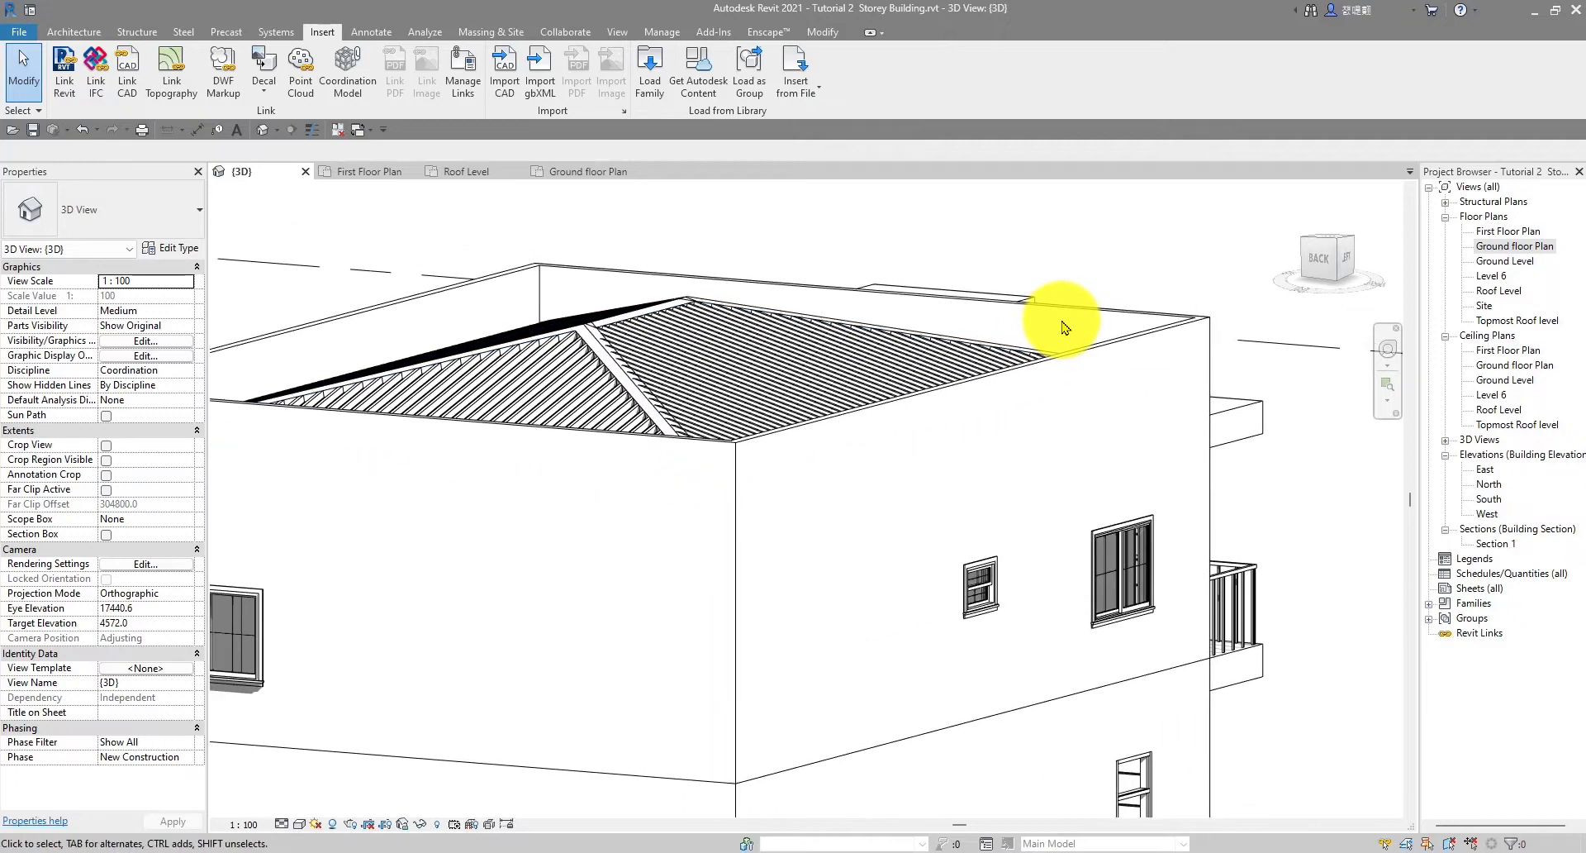
pyautogui.scroll(-3, 808, 362)
pyautogui.keyDown('shift'); pyautogui.moveTo(809, 361); pyautogui.dragTo(816, 397, button='middle'); pyautogui.keyUp('shift')
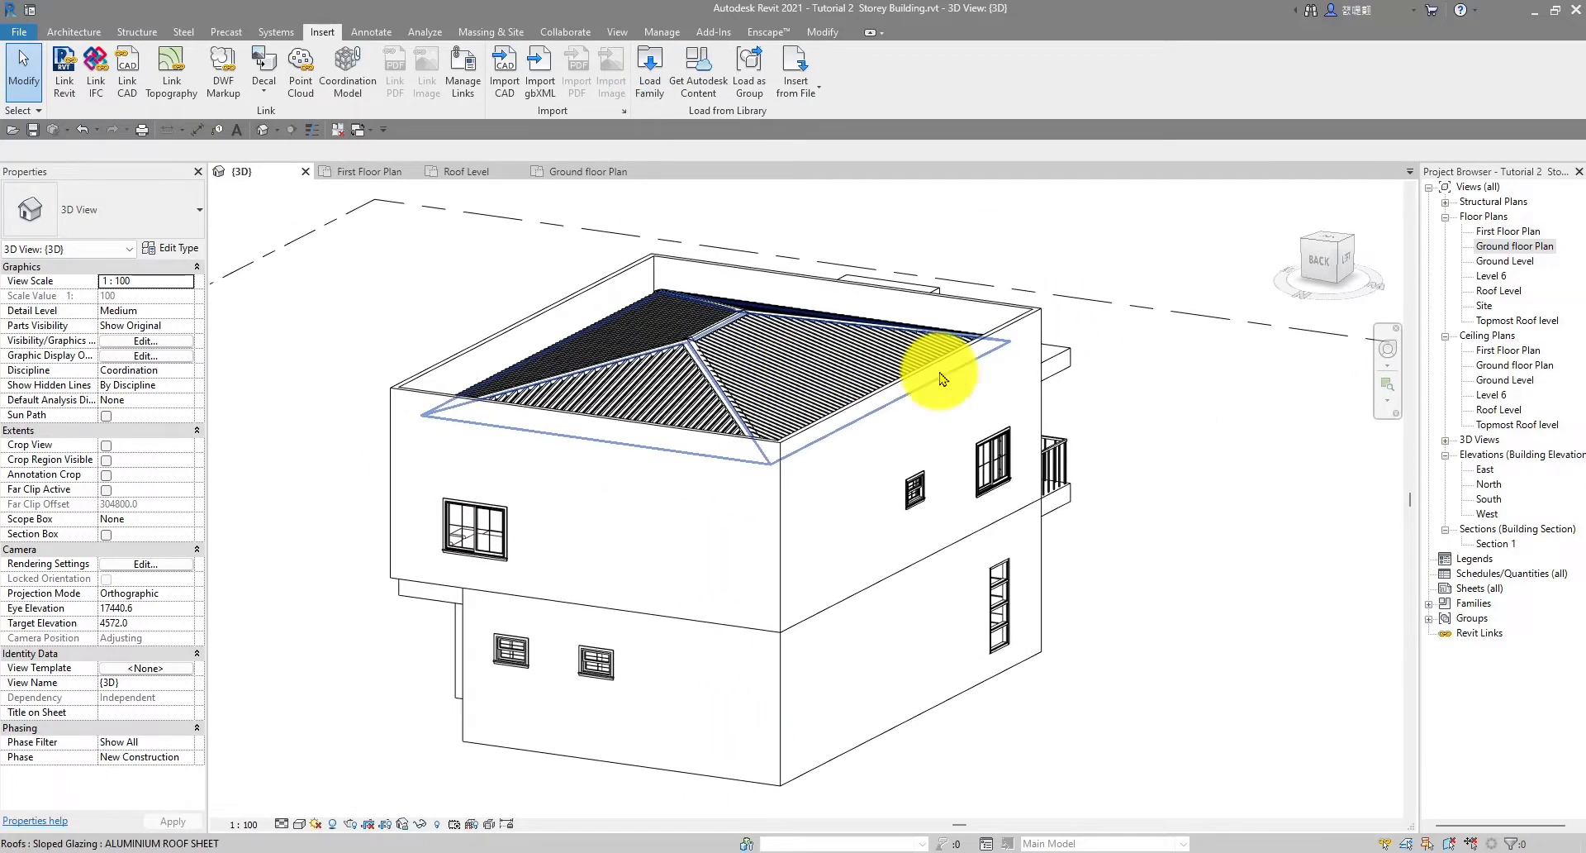
pyautogui.moveTo(673, 311); pyautogui.dragTo(643, 336, button='middle')
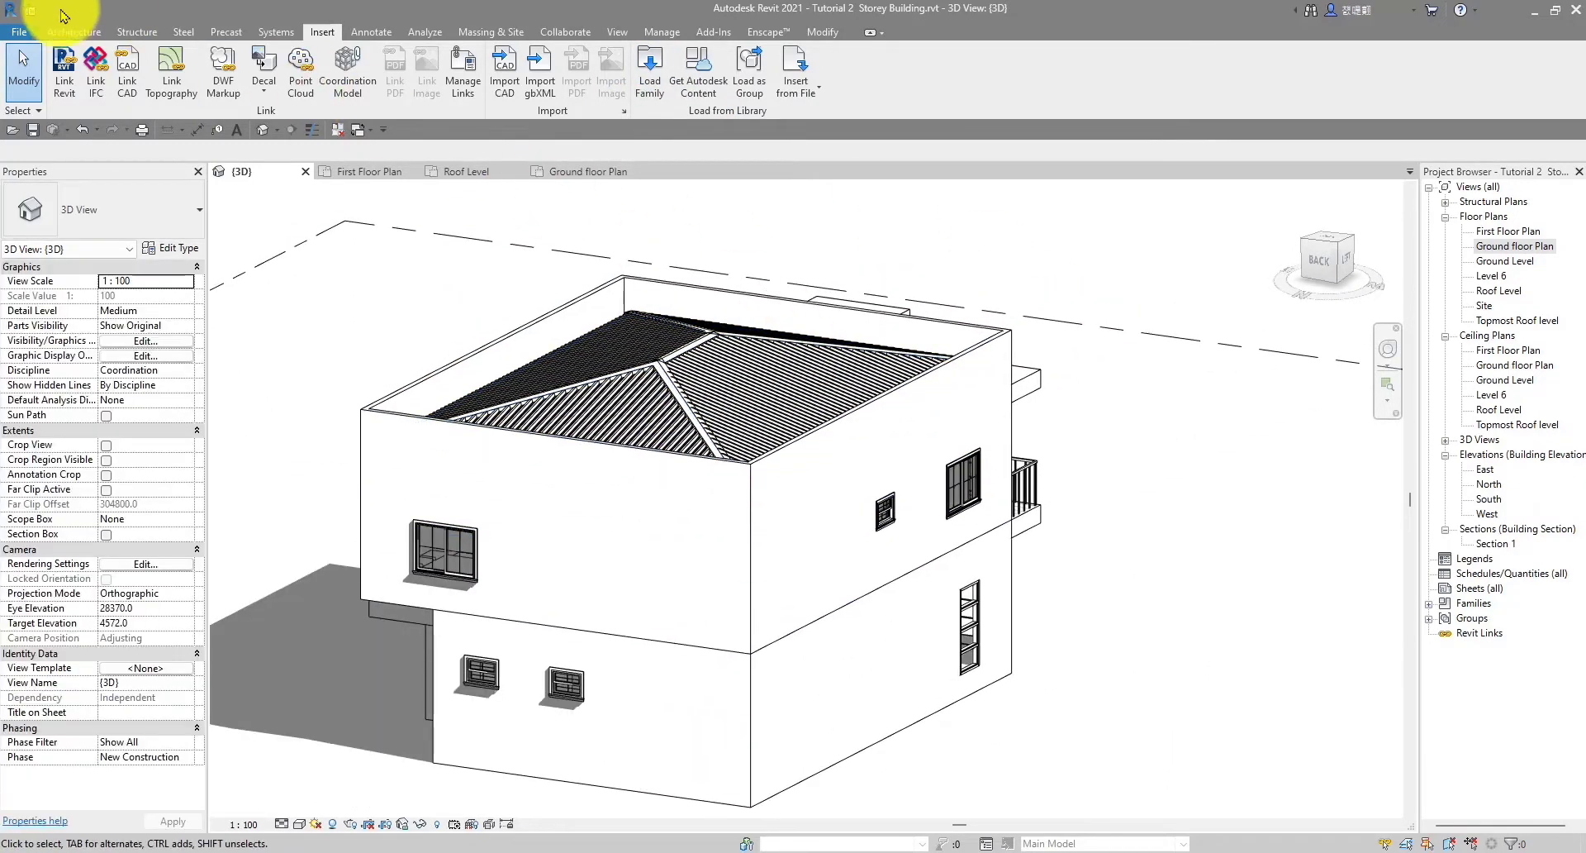
# Turn the 3D view to the building's front-right corner, launch Enscape for {3D}, and move its render window up across the screen
pyautogui.click(73, 33)
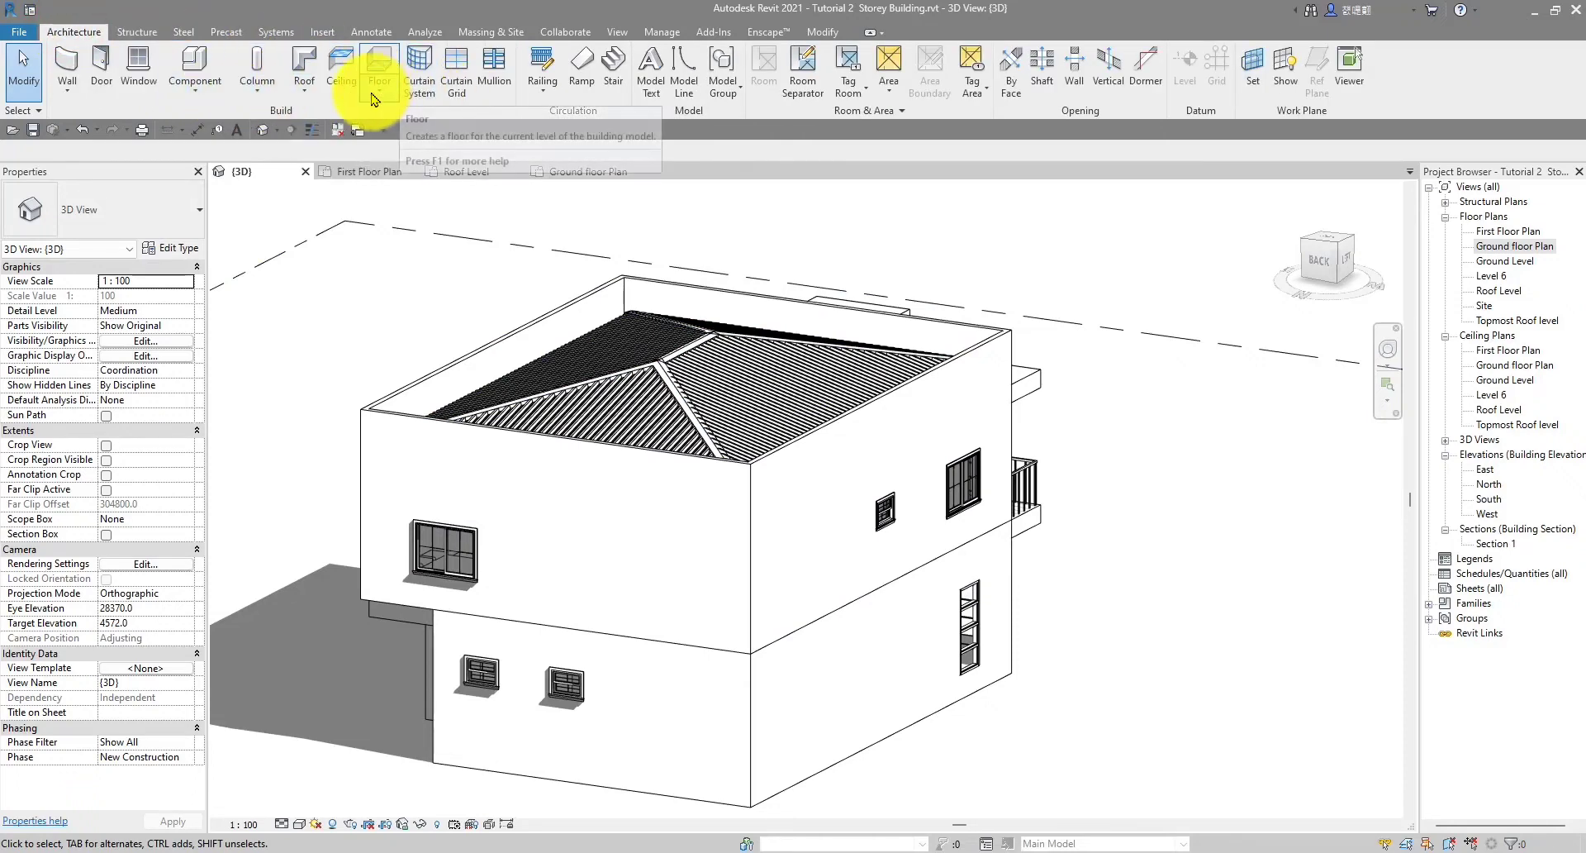
pyautogui.keyDown('shift'); pyautogui.moveTo(839, 323); pyautogui.dragTo(1027, 326, button='middle'); pyautogui.keyUp('shift')
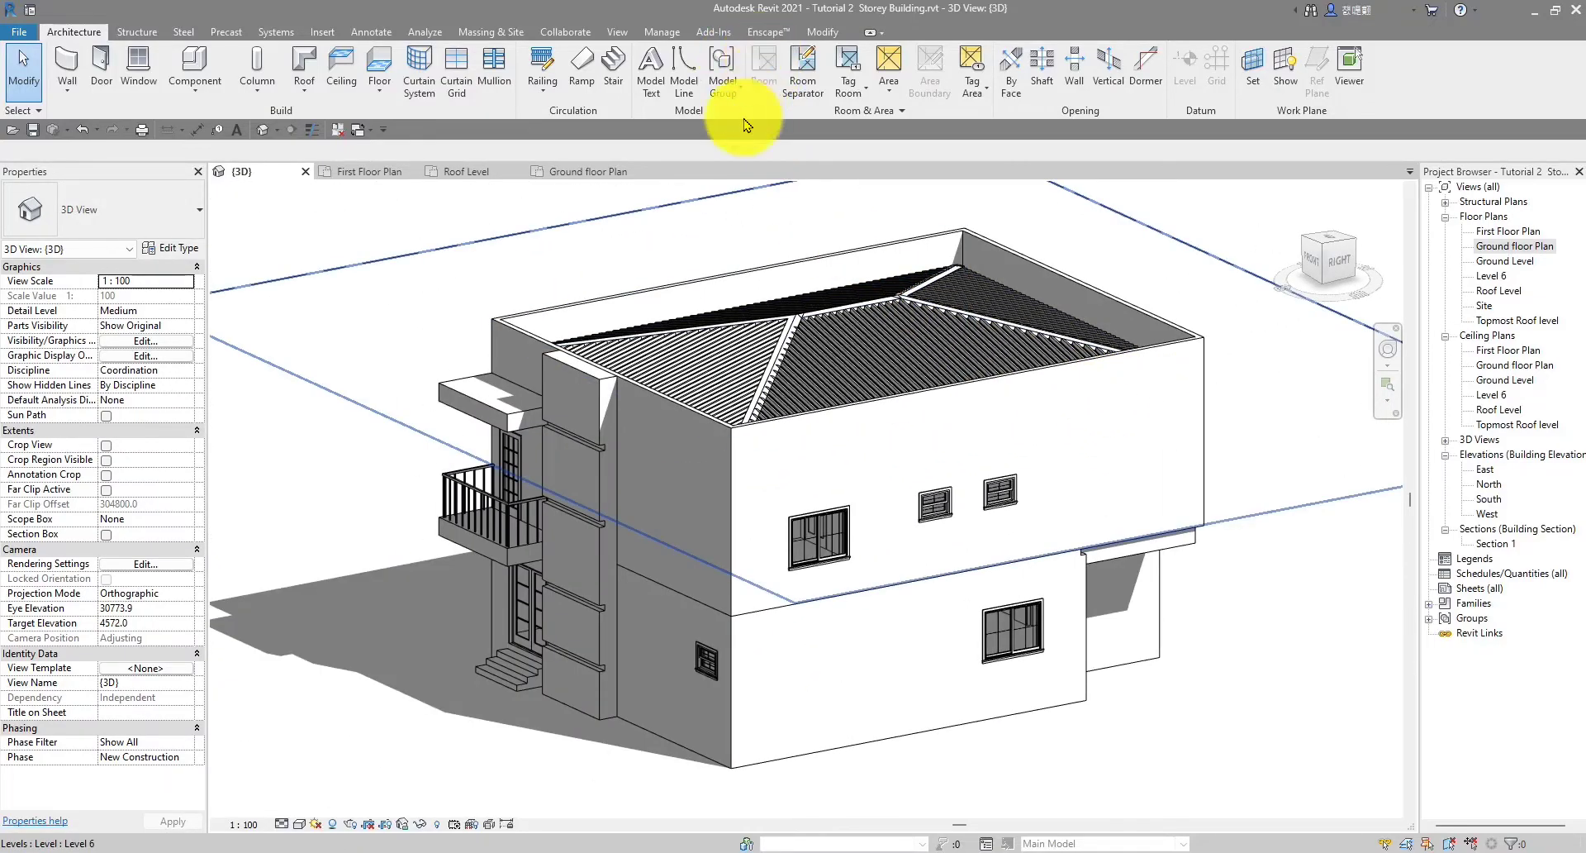
pyautogui.scroll(-2, 913, 637)
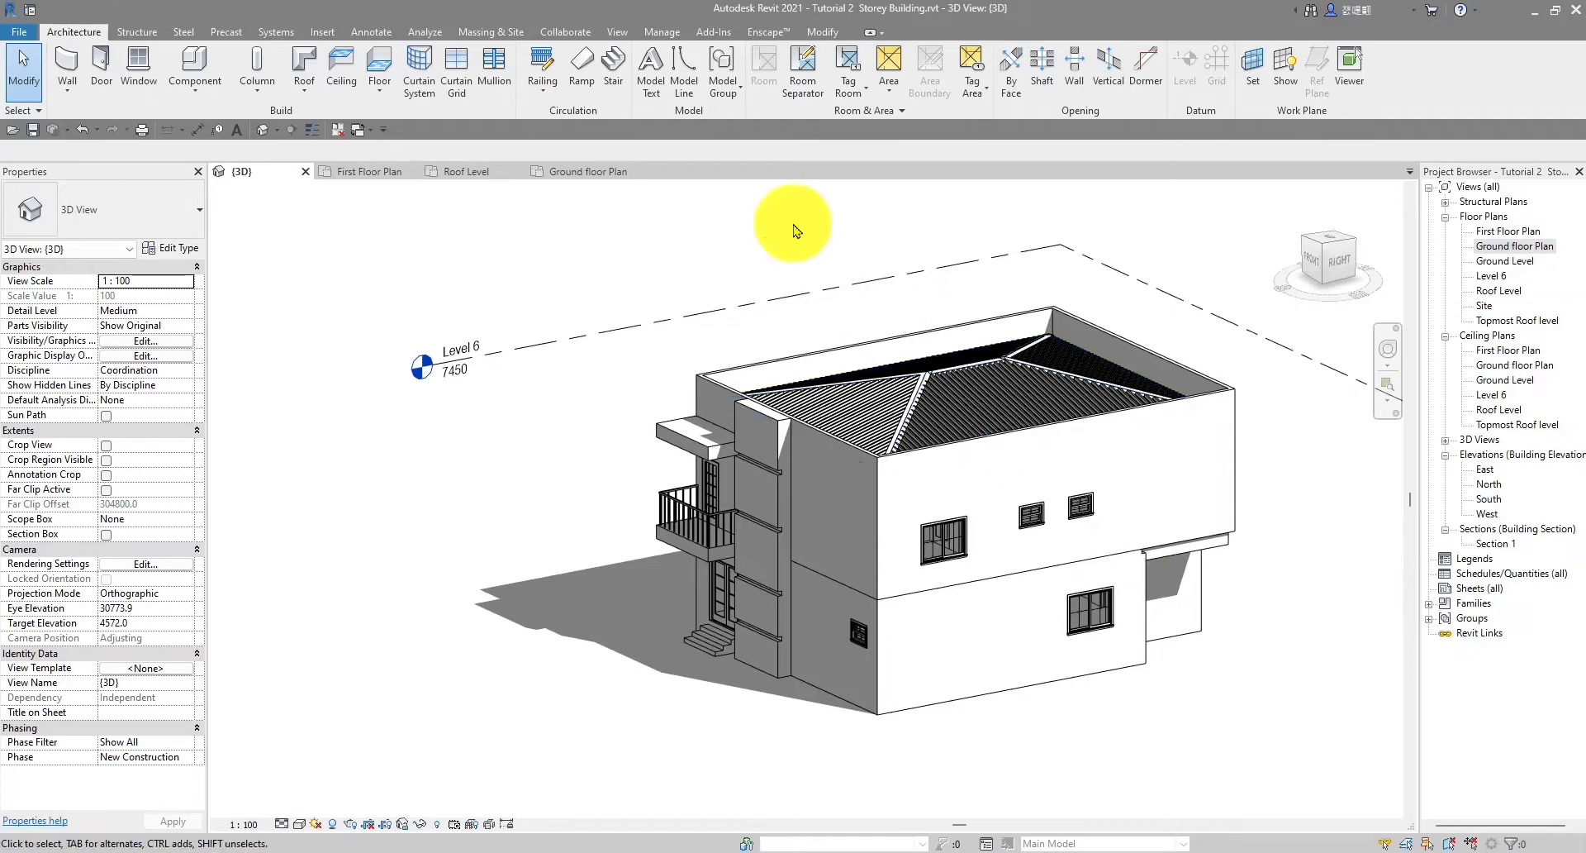
pyautogui.click(777, 30)
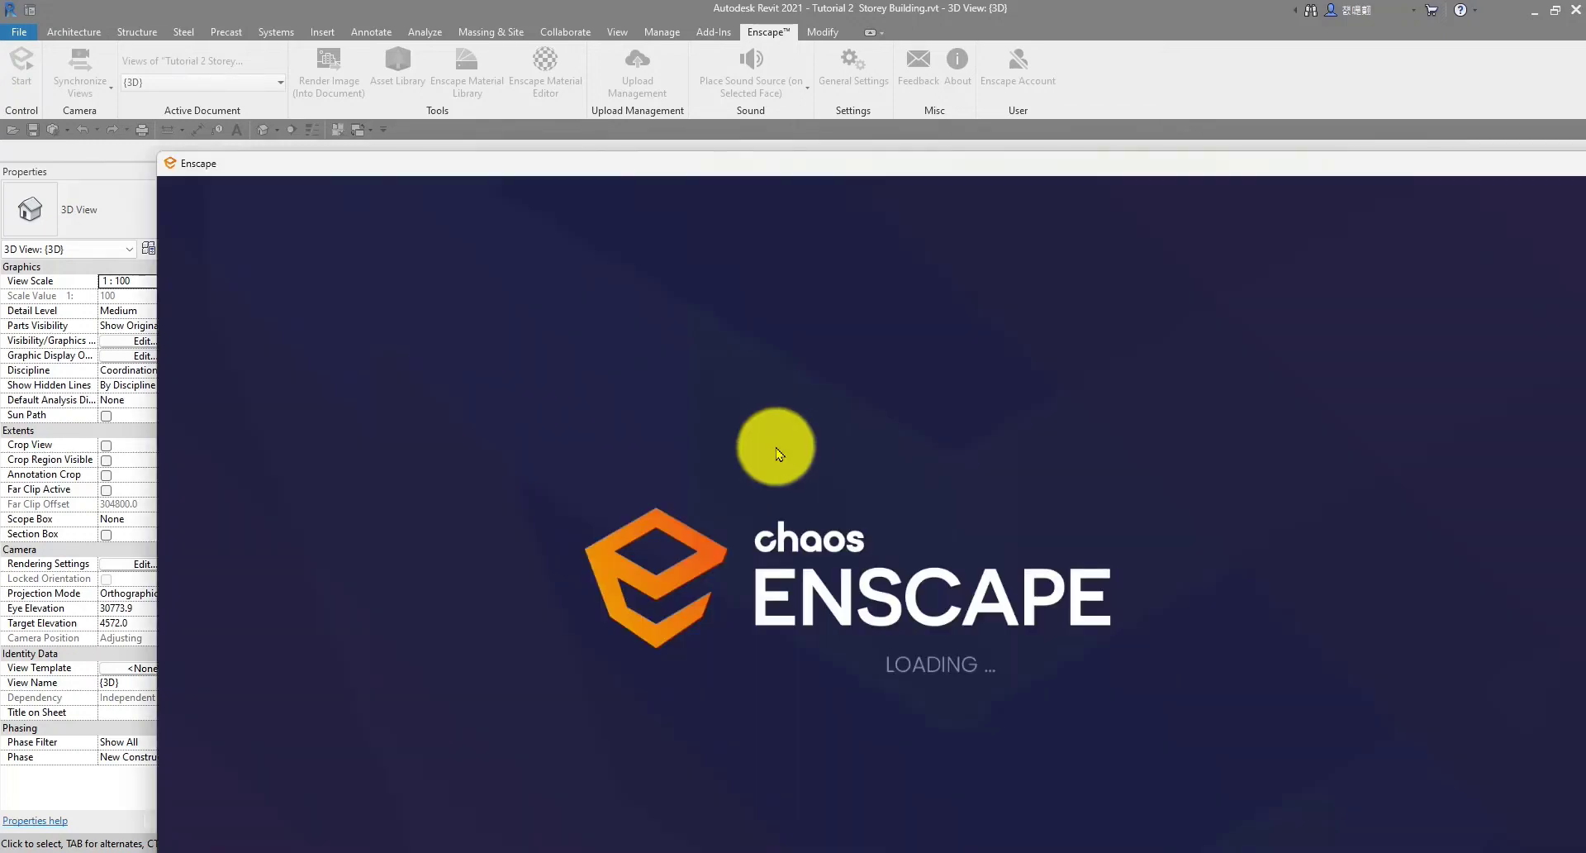
pyautogui.moveTo(946, 169); pyautogui.dragTo(764, 19)
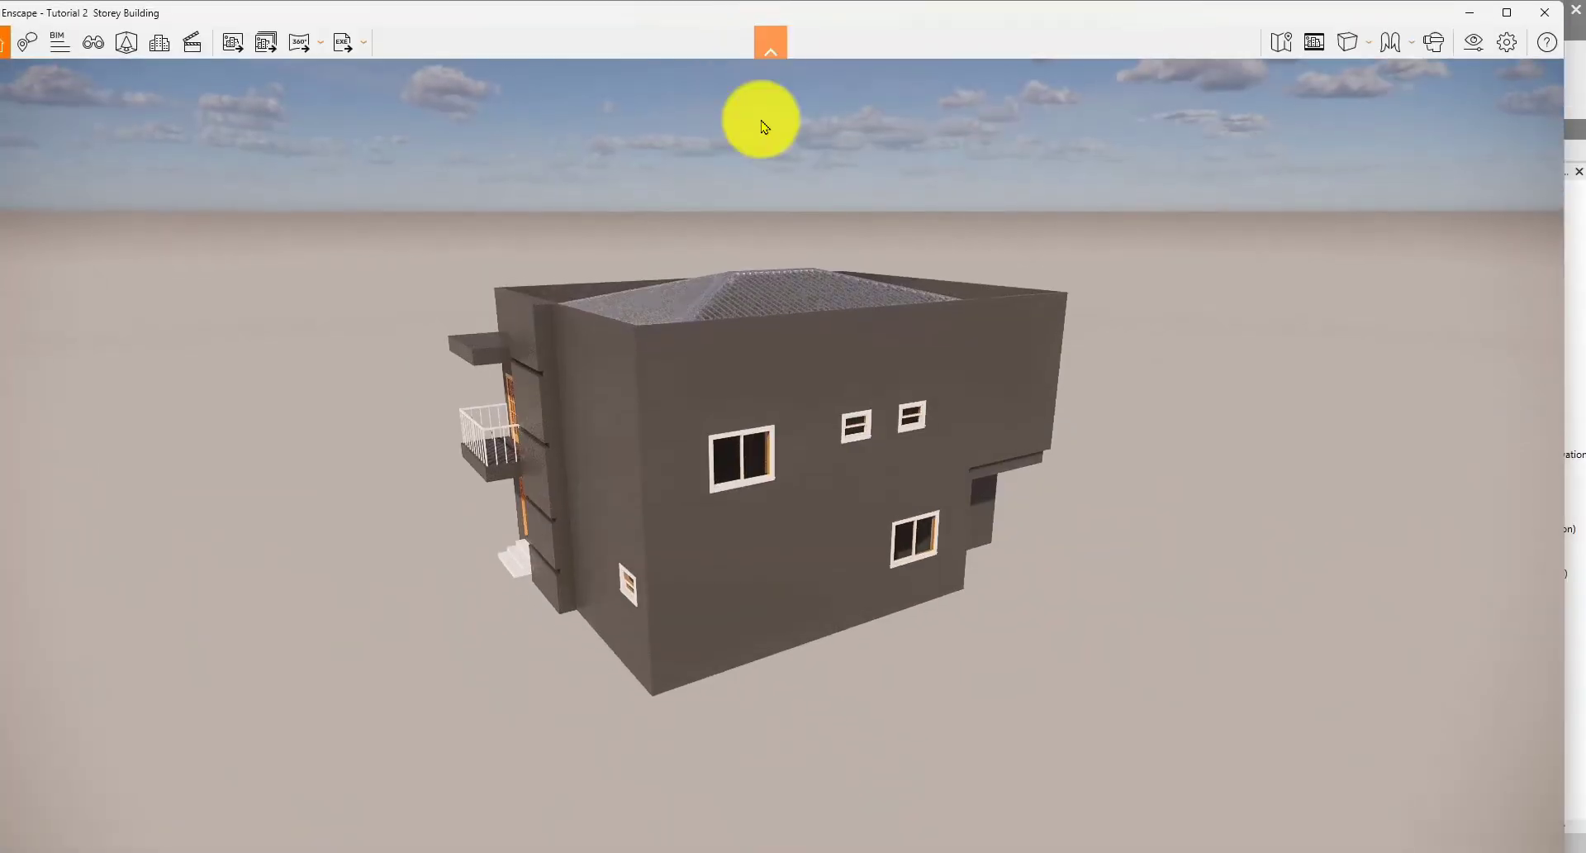
# Inspect the rendered building's front facade up close, covering the balcony railing, the entrance double doors and the grooved wall
pyautogui.moveTo(562, 560); pyautogui.dragTo(565, 560)
pyautogui.moveTo(565, 560)
pyautogui.mouseDown(button='right')
pyautogui.moveTo(538, 567)
pyautogui.moveTo(560, 560)
pyautogui.mouseUp(button='right')
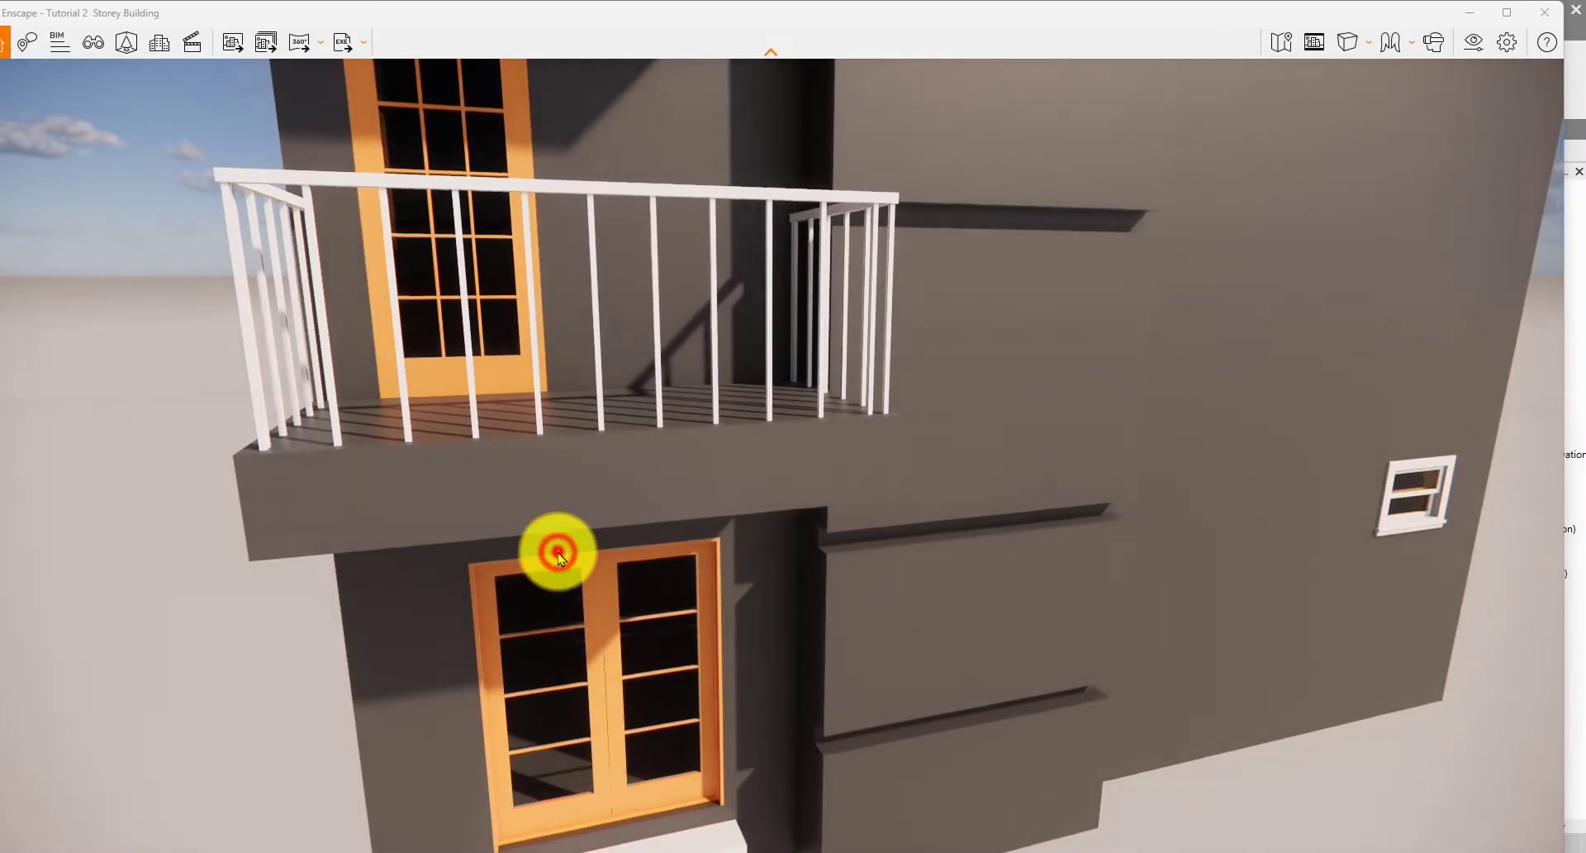
pyautogui.press('d')
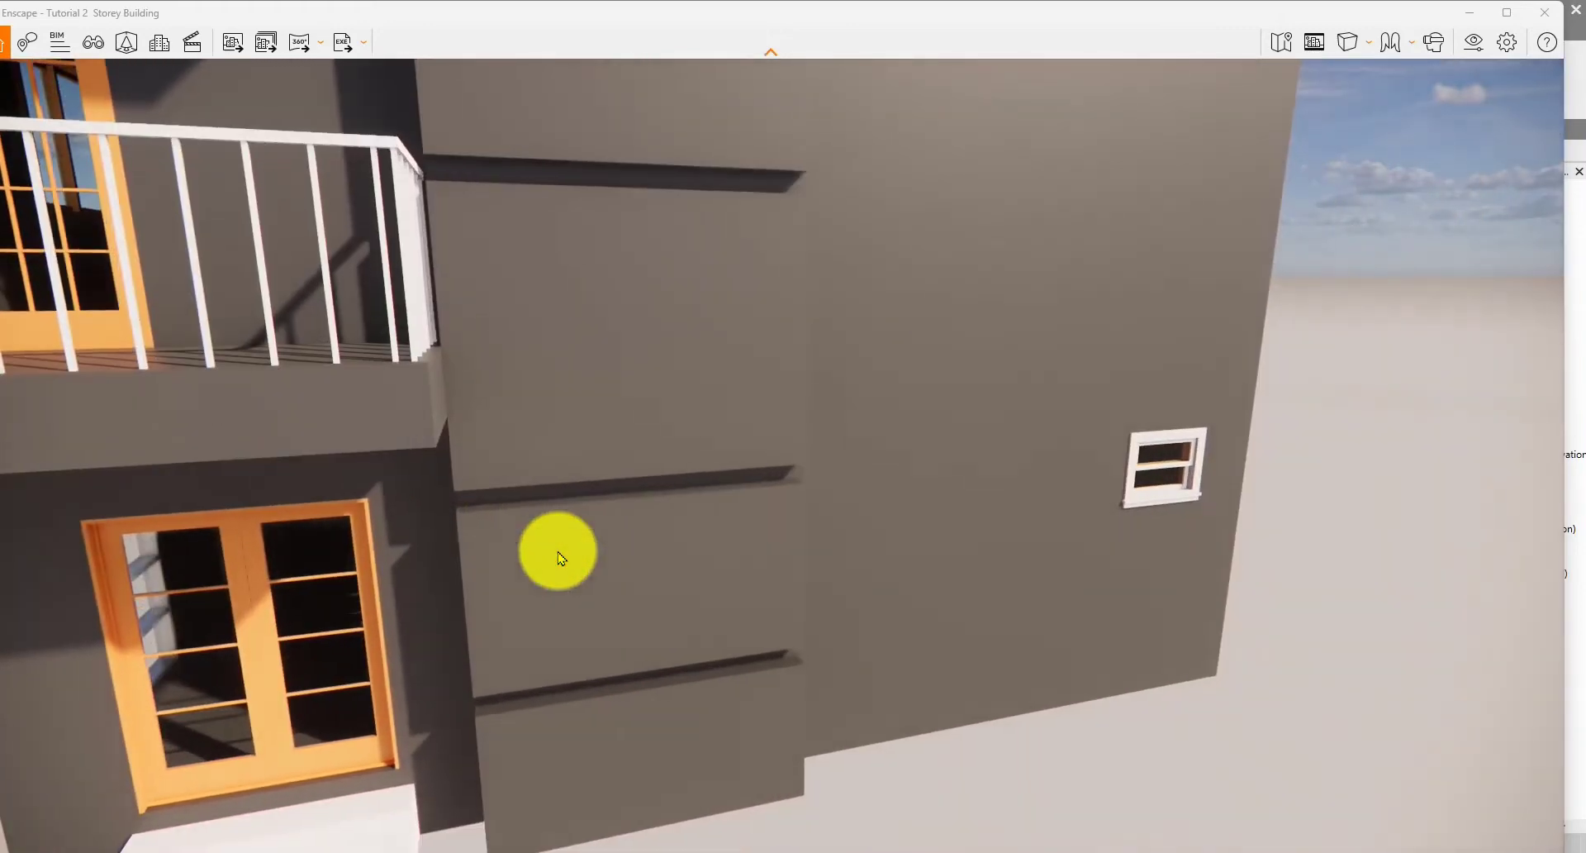
pyautogui.press('a')
pyautogui.press('a')
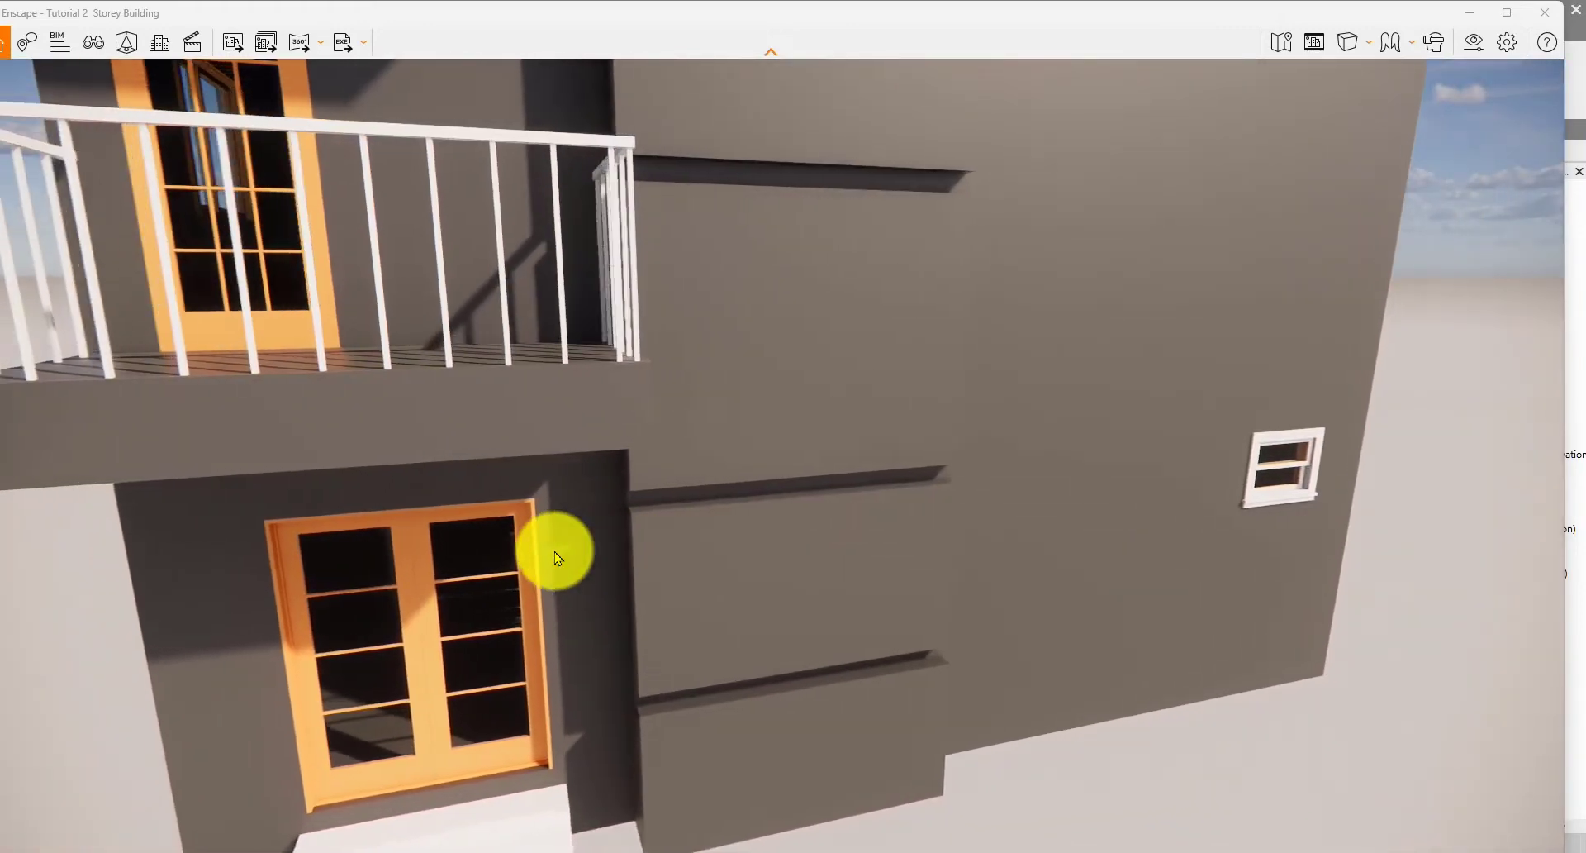
pyautogui.press('d')
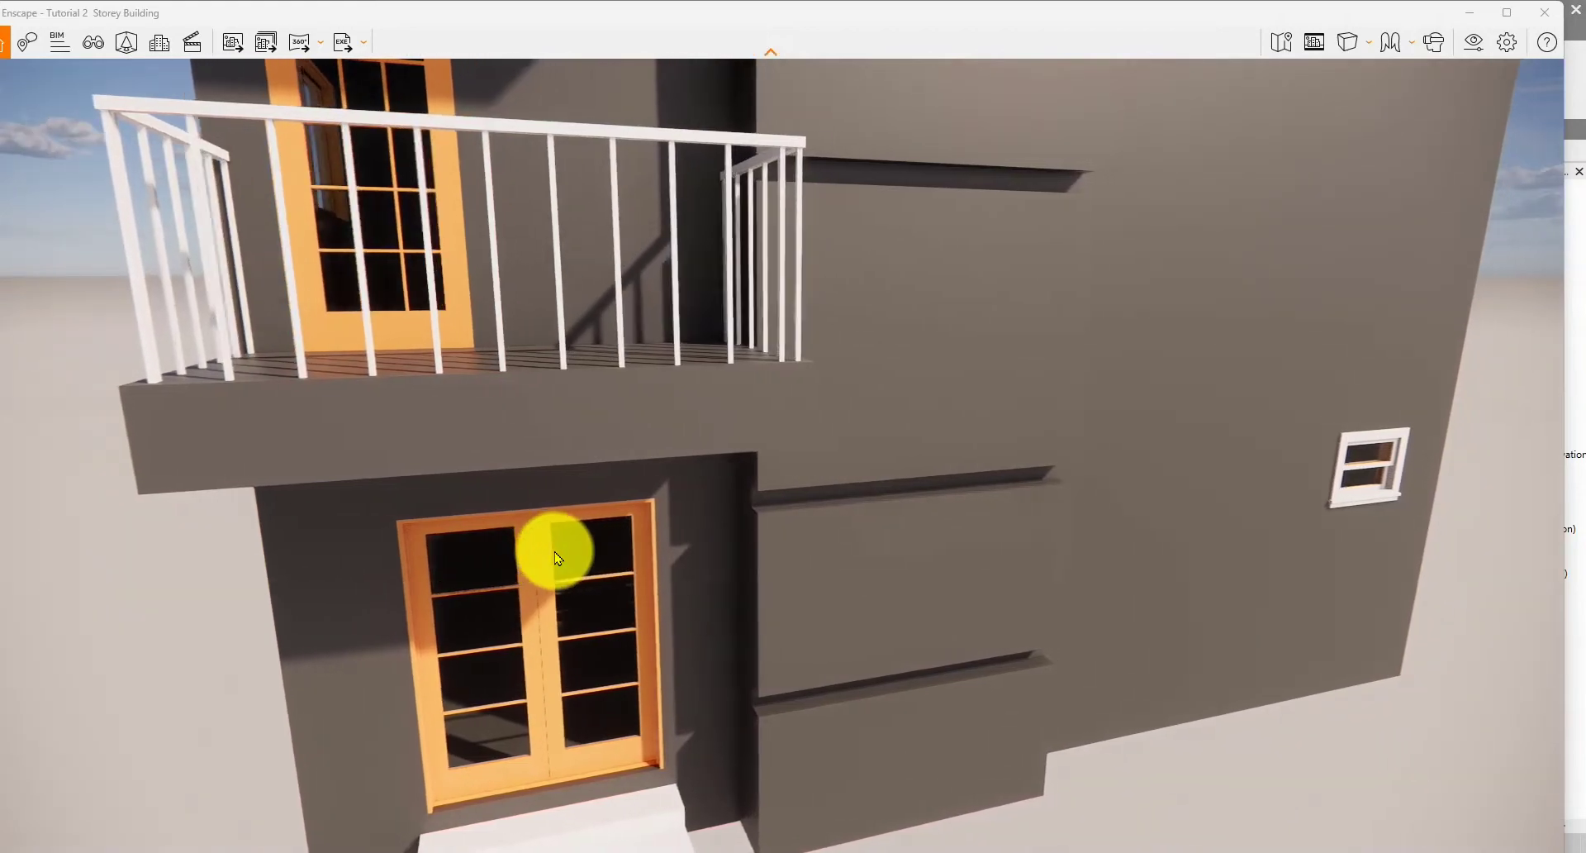
pyautogui.press('e')
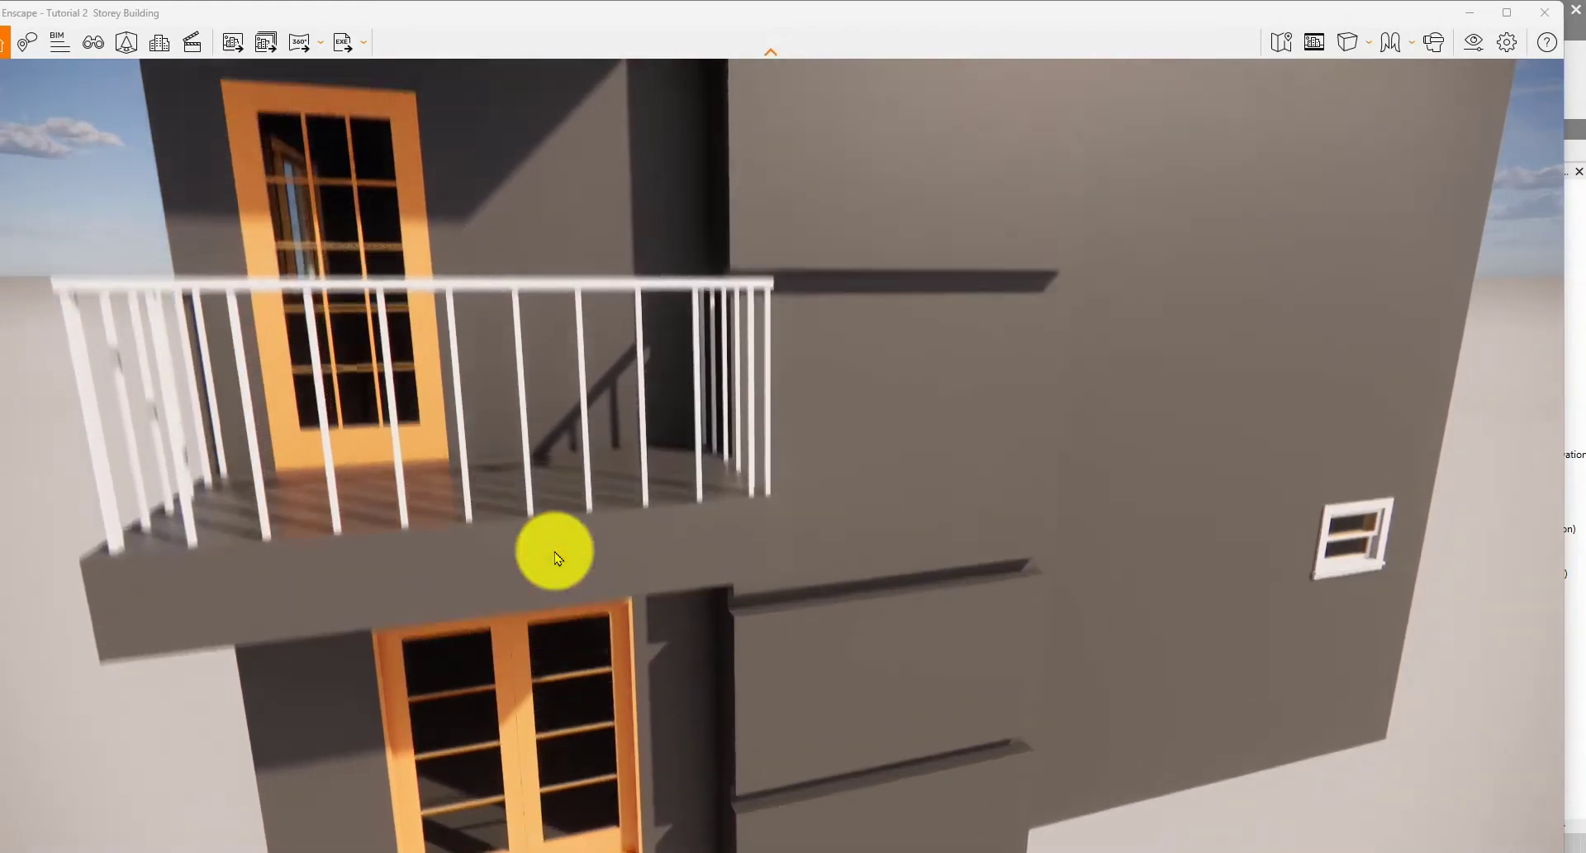
pyautogui.press('q')
pyautogui.press('w')
pyautogui.press('s')
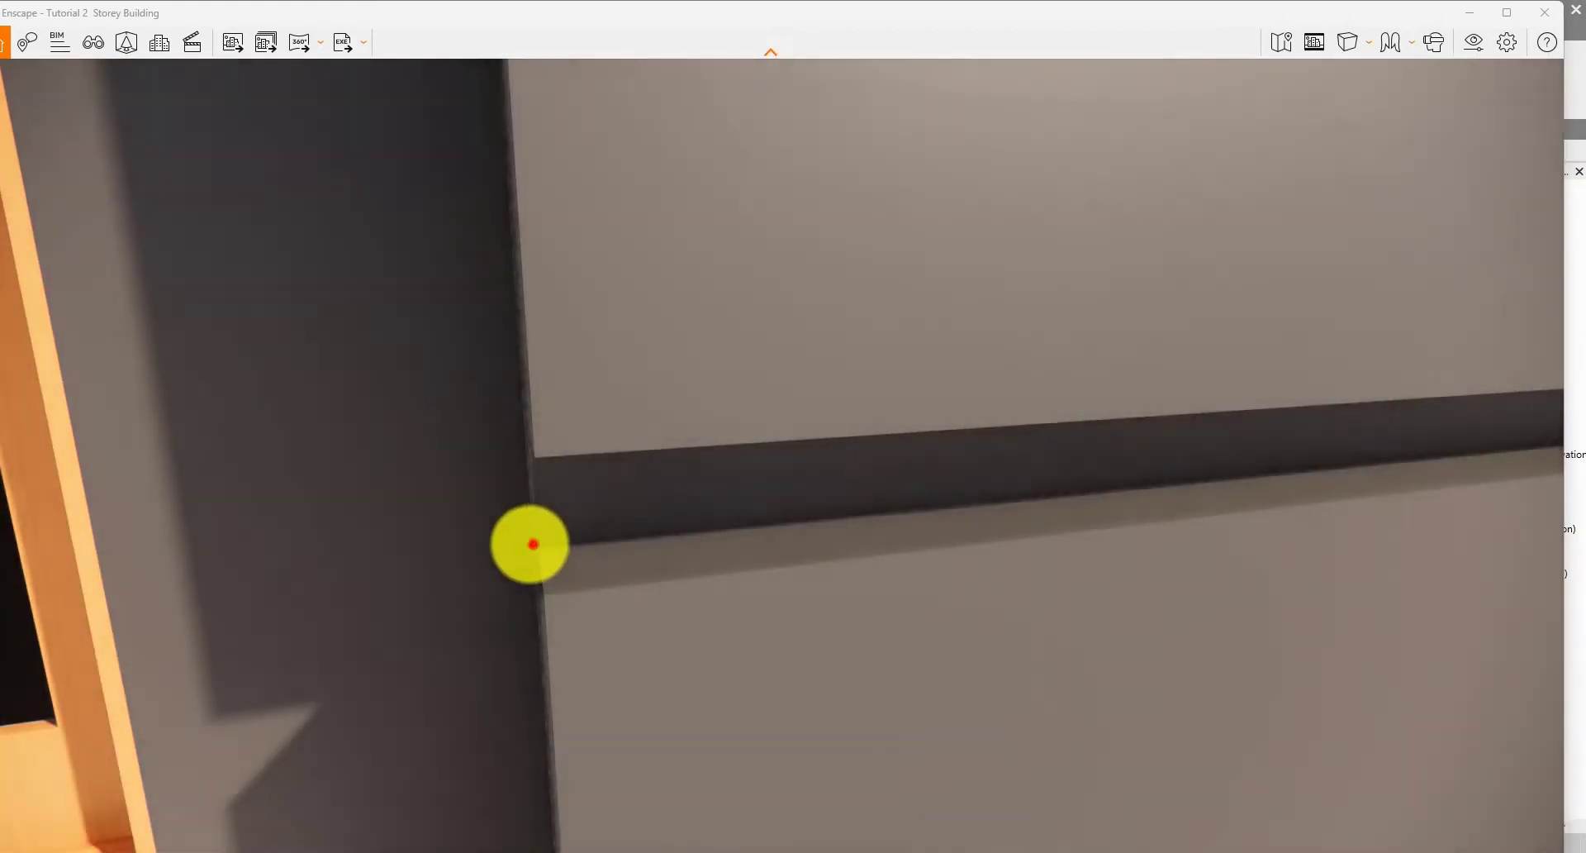
# Enter the rendered building and walk around the staircase to examine its railings, treads and upper landing
pyautogui.moveTo(550, 556)
pyautogui.mouseDown()
pyautogui.moveTo(528, 546)
pyautogui.moveTo(568, 546)
pyautogui.moveTo(551, 542)
pyautogui.mouseUp()
pyautogui.press('w')
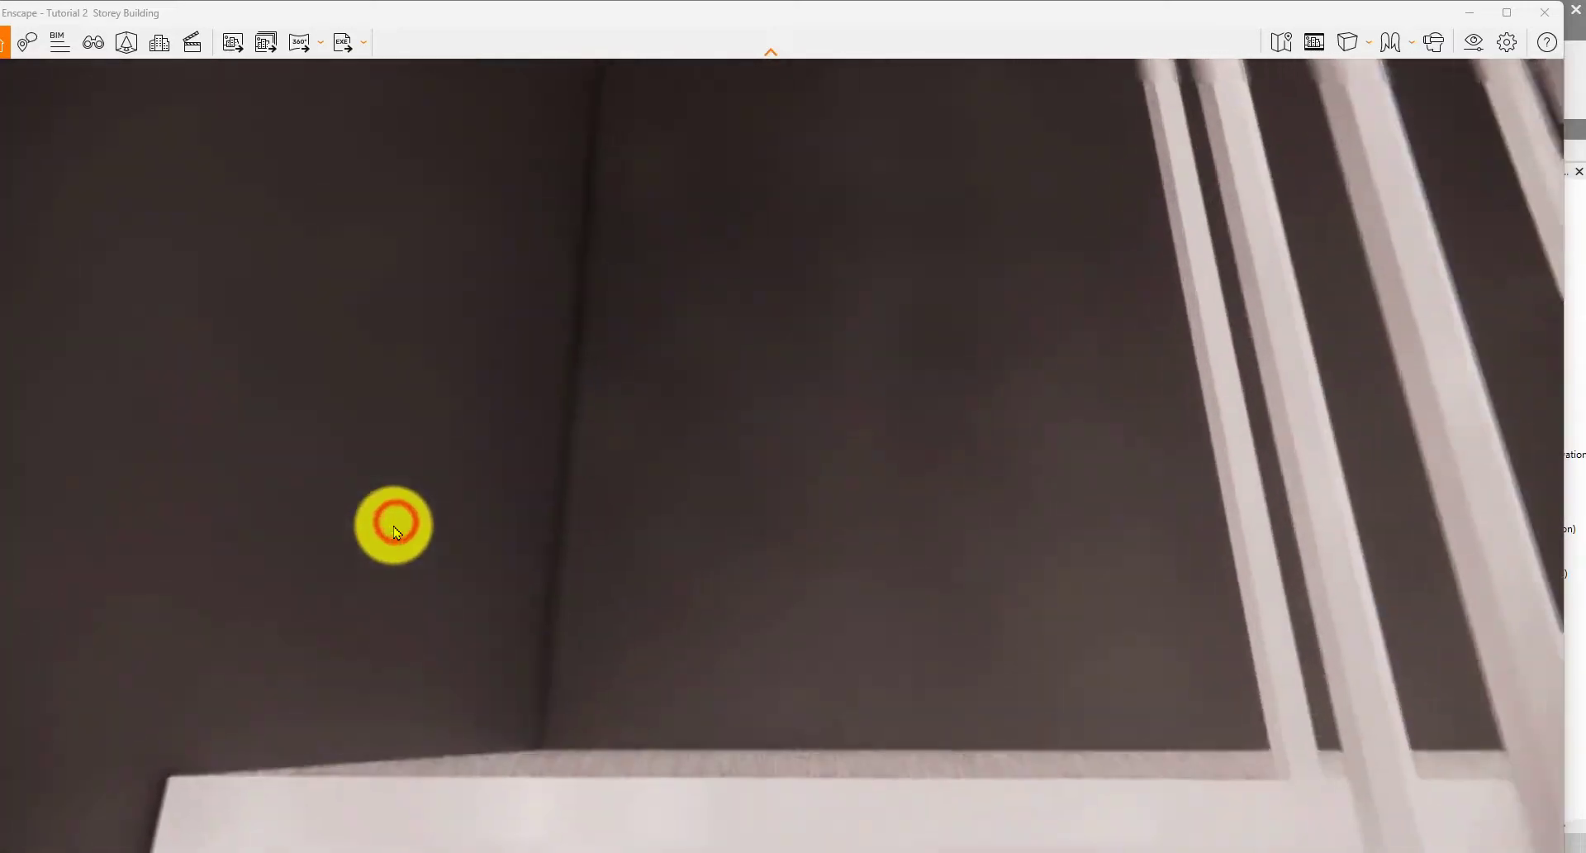
pyautogui.moveTo(395, 528); pyautogui.dragTo(333, 524)
pyautogui.press('s')
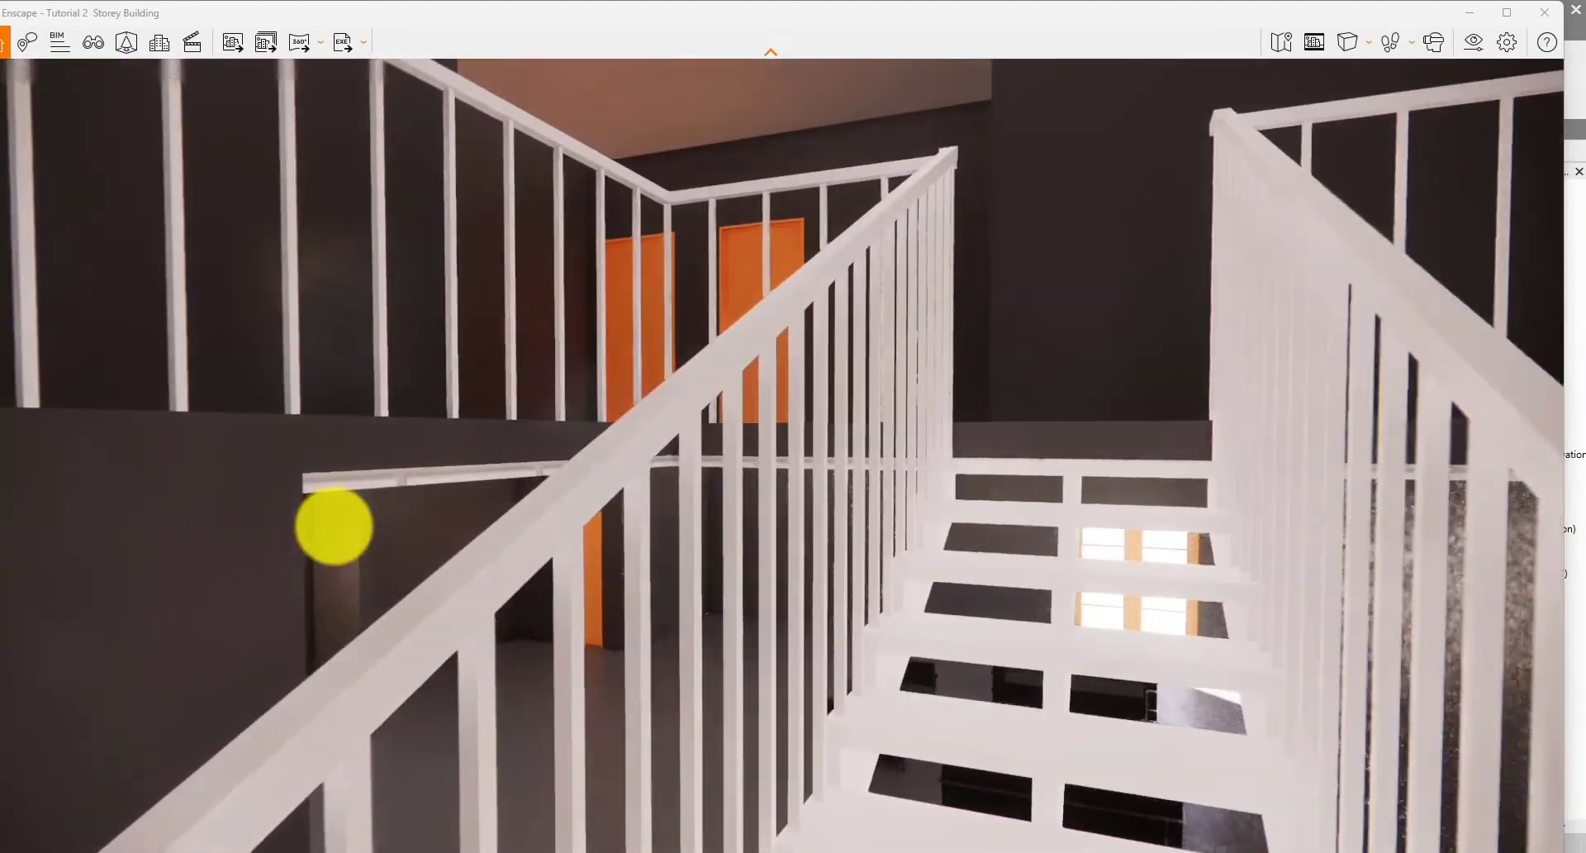
pyautogui.press('s')
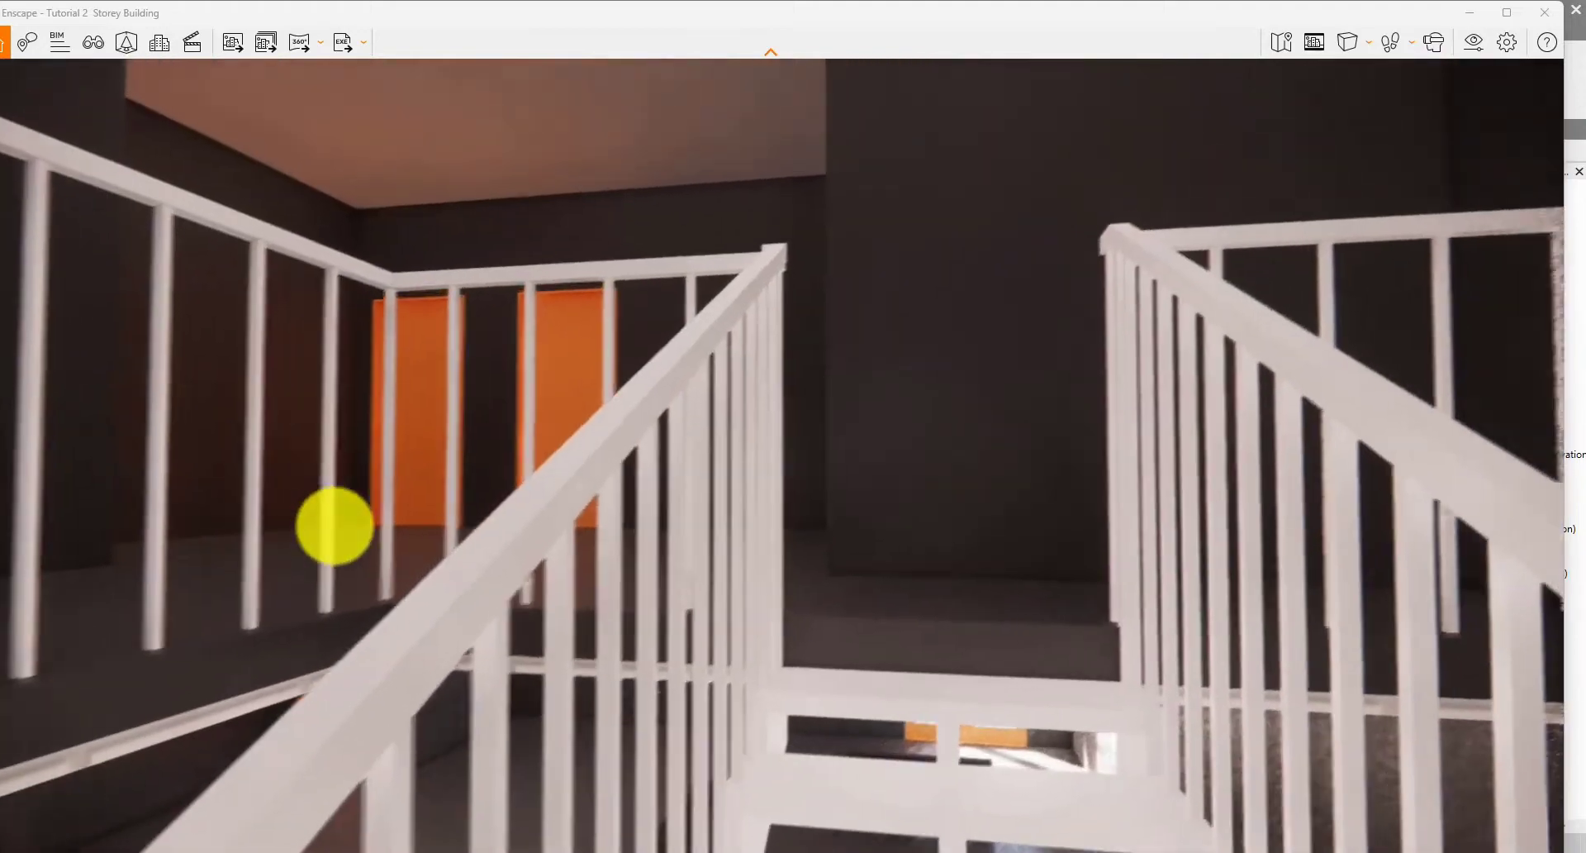
pyautogui.press('w')
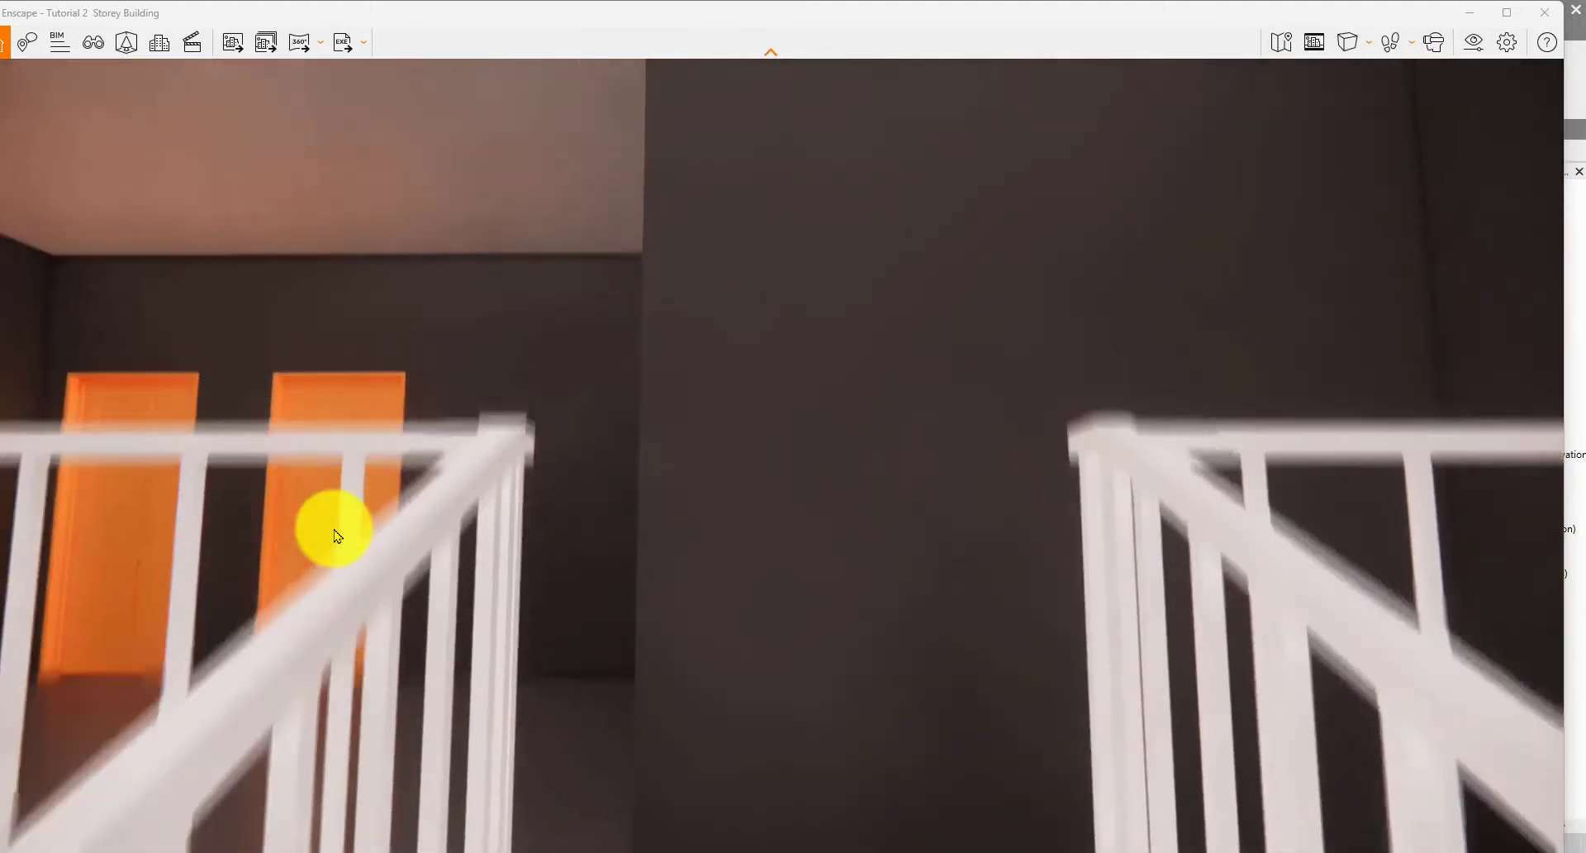
pyautogui.press('s')
pyautogui.moveTo(333, 549)
pyautogui.mouseDown()
pyautogui.moveTo(306, 548)
pyautogui.moveTo(321, 550)
pyautogui.mouseUp()
# Walk from the landing past the interior panel doors to view the rooms beyond
pyautogui.press('w')
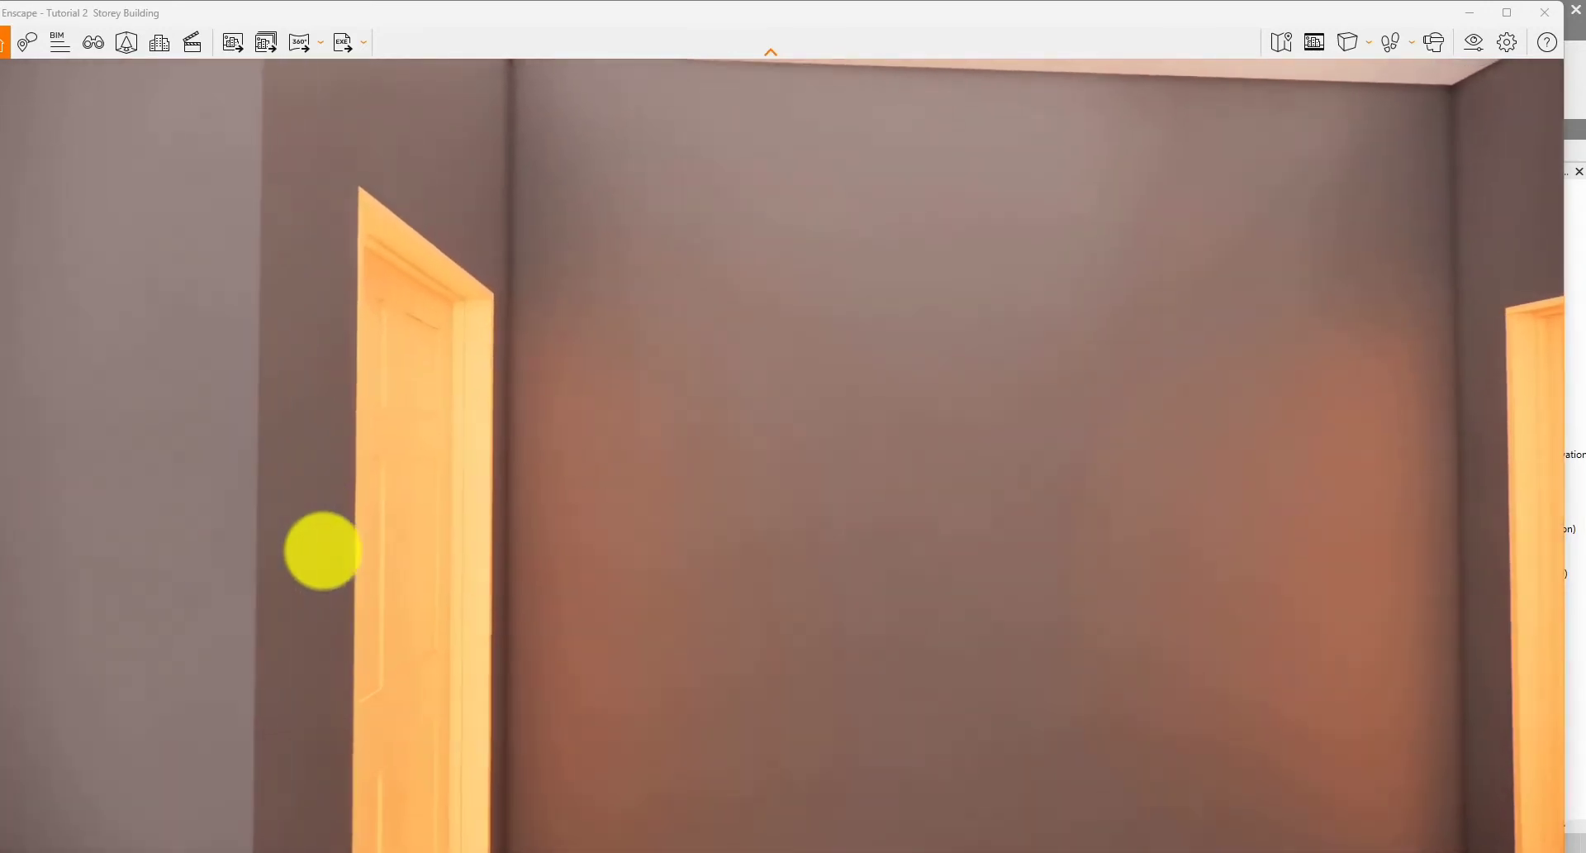
pyautogui.press('w')
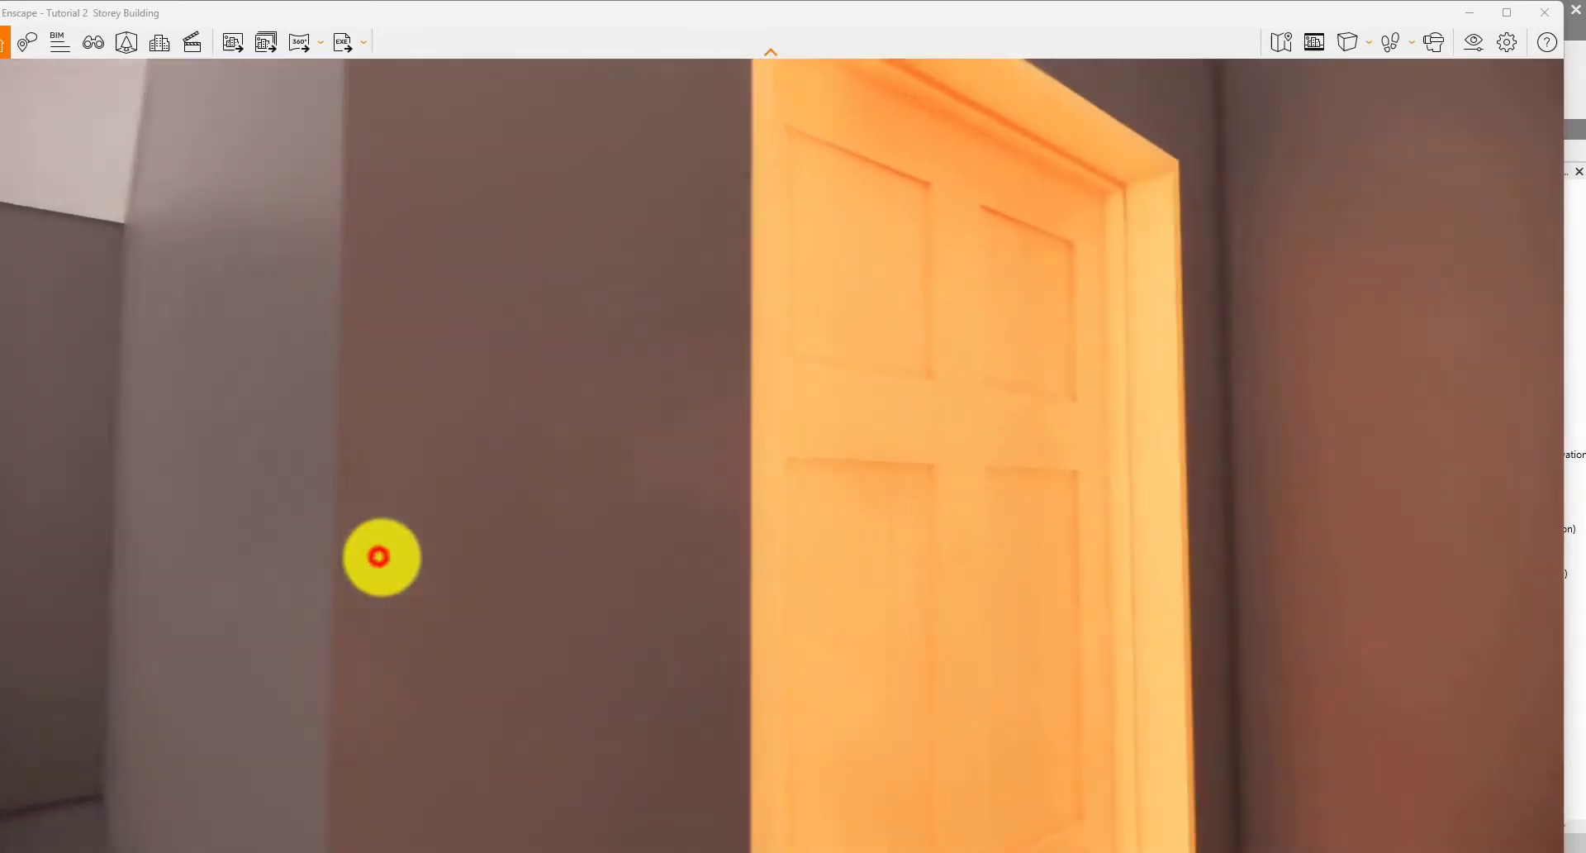
pyautogui.press('w')
pyautogui.moveTo(379, 556); pyautogui.dragTo(398, 553)
pyautogui.press('w')
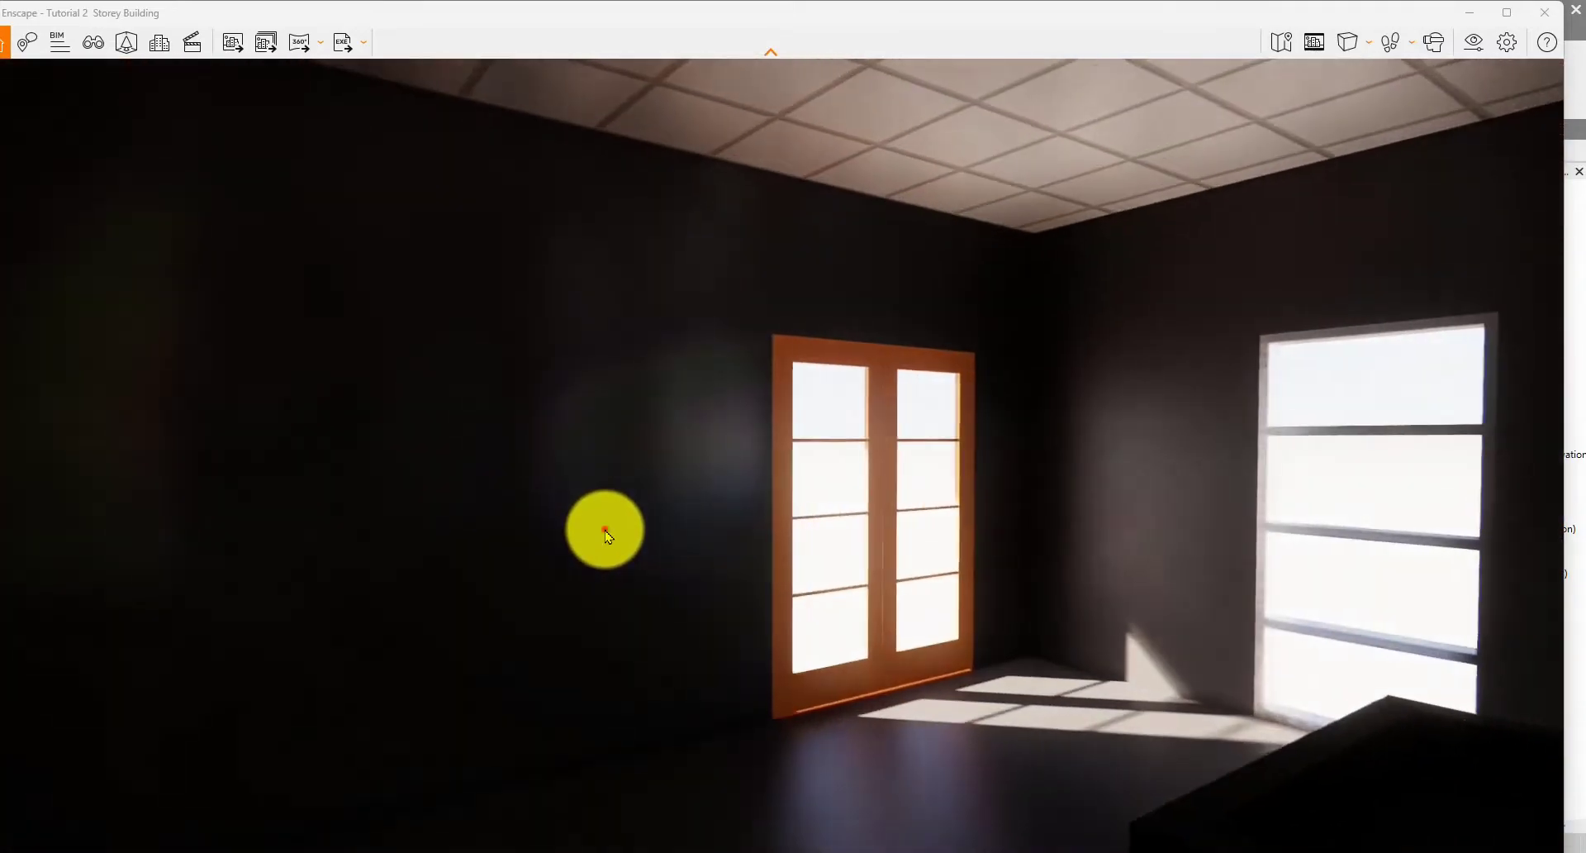
# Examine the room with the glazed double doors and tall window, and fly back outside to an overall view of the building
pyautogui.press('w')
pyautogui.moveTo(606, 529); pyautogui.dragTo(559, 527)
pyautogui.press('w')
pyautogui.press('space')
pyautogui.press('s')
pyautogui.press('e')
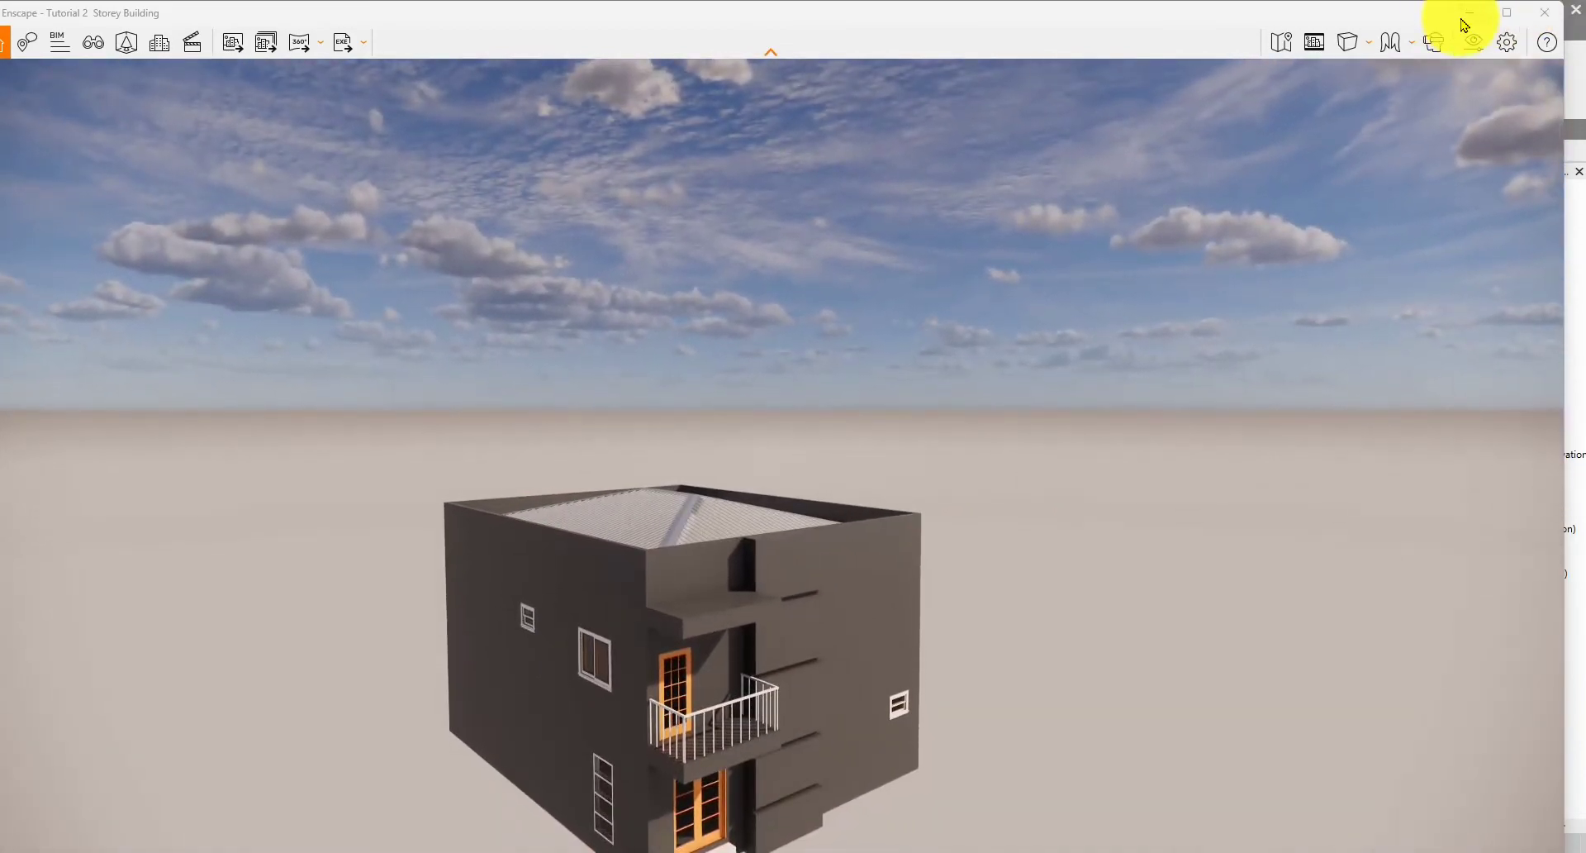
# Minimise the Enscape render window to return to Revit, and inspect the roof, side wall windows and front balcony in the 3D view
pyautogui.click(1468, 13)
pyautogui.scroll(3, 776, 512)
pyautogui.moveTo(835, 544); pyautogui.dragTo(782, 538, button='middle')
pyautogui.scroll(-1, 744, 540)
pyautogui.scroll(-1, 896, 532)
pyautogui.moveTo(896, 533)
pyautogui.keyDown('shift'); pyautogui.mouseDown(button='middle')
pyautogui.moveTo(736, 488)
pyautogui.moveTo(705, 460)
pyautogui.moveTo(733, 620)
pyautogui.moveTo(1127, 555)
pyautogui.moveTo(672, 340)
pyautogui.moveTo(436, 641)
pyautogui.moveTo(1126, 765)
pyautogui.moveTo(966, 308)
pyautogui.moveTo(418, 442)
pyautogui.moveTo(967, 372)
pyautogui.moveTo(624, 290)
pyautogui.moveTo(596, 506)
pyautogui.moveTo(815, 265)
pyautogui.moveTo(1325, 372)
pyautogui.moveTo(1126, 241)
pyautogui.moveTo(669, 304)
pyautogui.moveTo(425, 499)
pyautogui.moveTo(435, 662)
pyautogui.moveTo(988, 484)
pyautogui.moveTo(992, 464)
pyautogui.mouseUp(button='middle'); pyautogui.keyUp('shift')
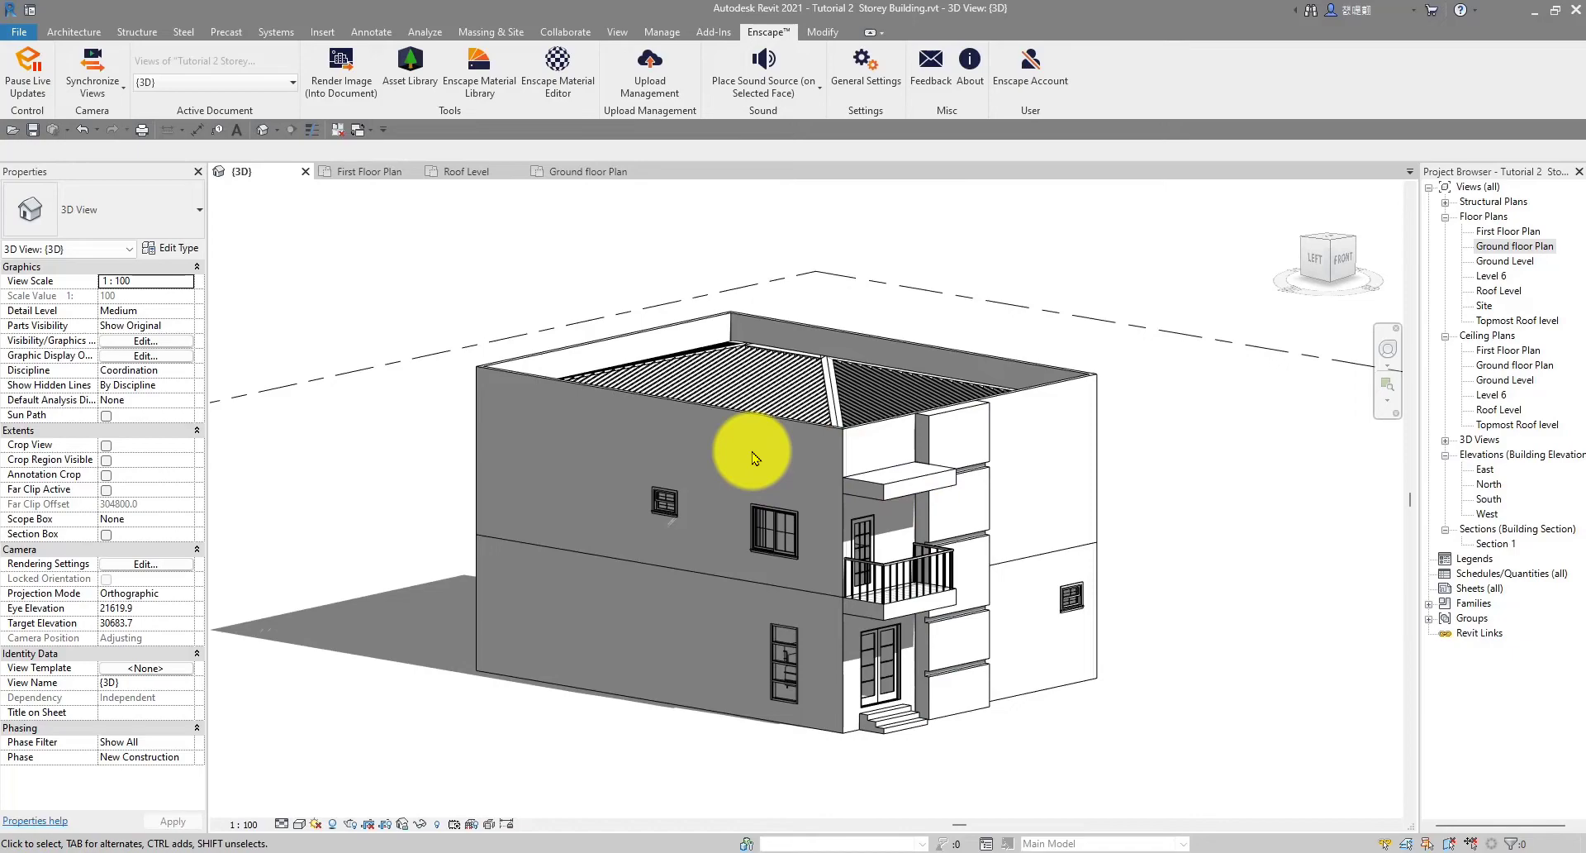
pyautogui.scroll(5, 752, 457)
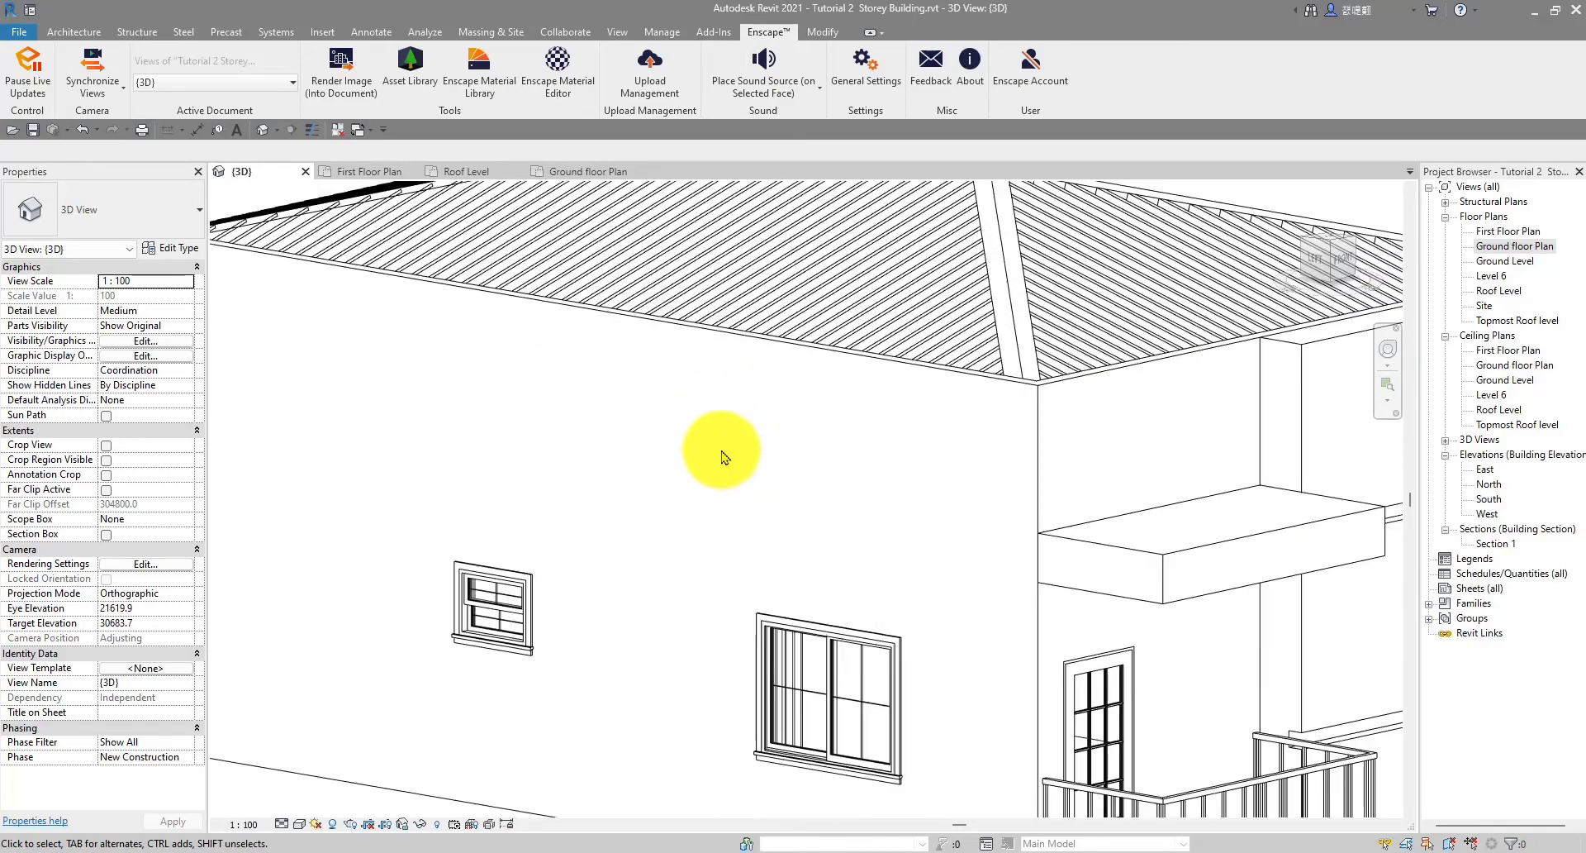
pyautogui.scroll(-5, 721, 457)
pyautogui.moveTo(648, 492)
pyautogui.mouseDown(button='middle')
pyautogui.moveTo(637, 450)
pyautogui.moveTo(842, 473)
pyautogui.moveTo(899, 450)
pyautogui.moveTo(1005, 467)
pyautogui.moveTo(971, 470)
pyautogui.mouseUp(button='middle')
pyautogui.scroll(4, 892, 450)
pyautogui.scroll(-5, 890, 467)
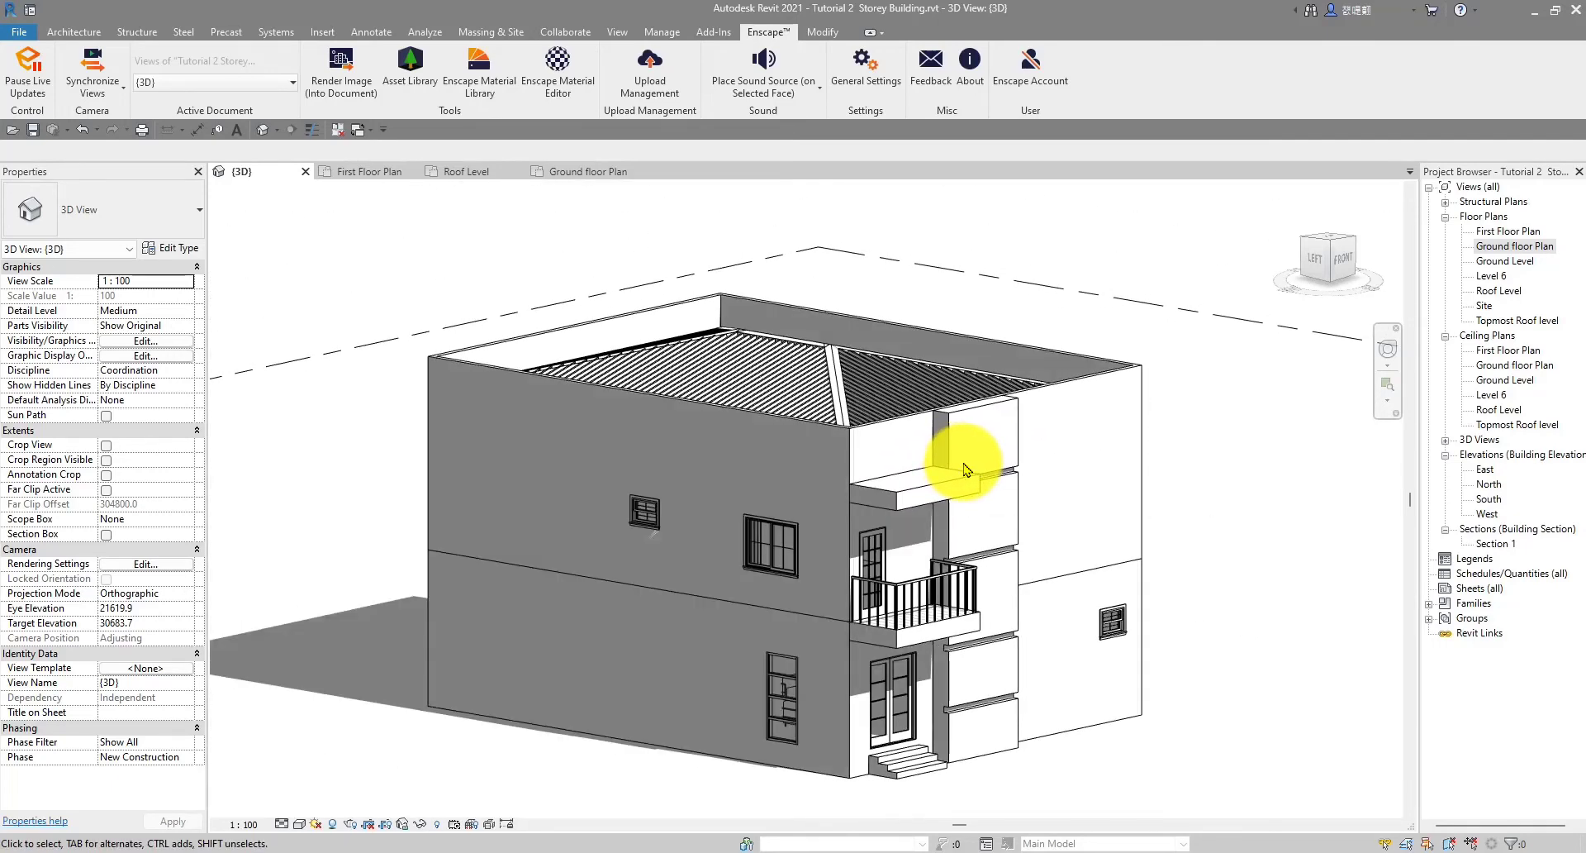